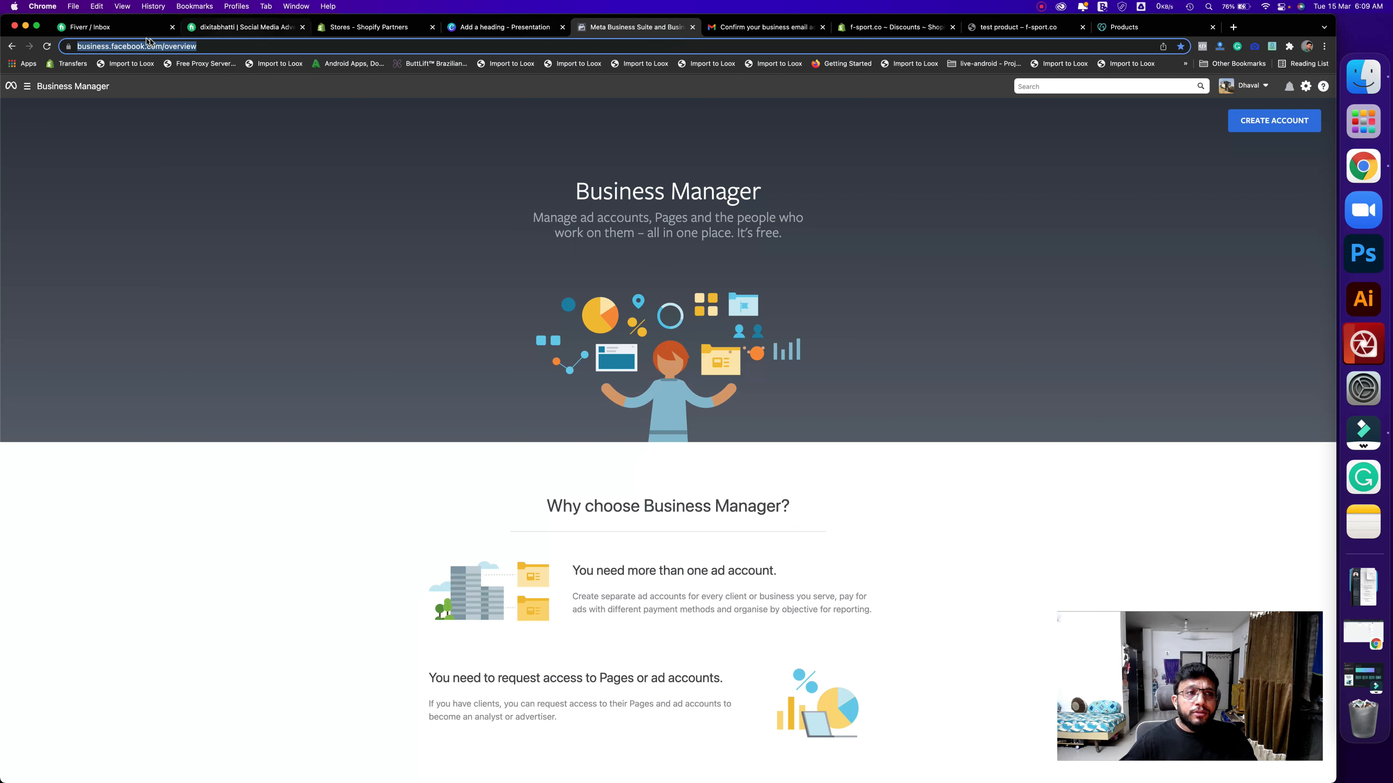
# - Highlight the overview page's web address in the address bar
pyautogui.click(201, 46)
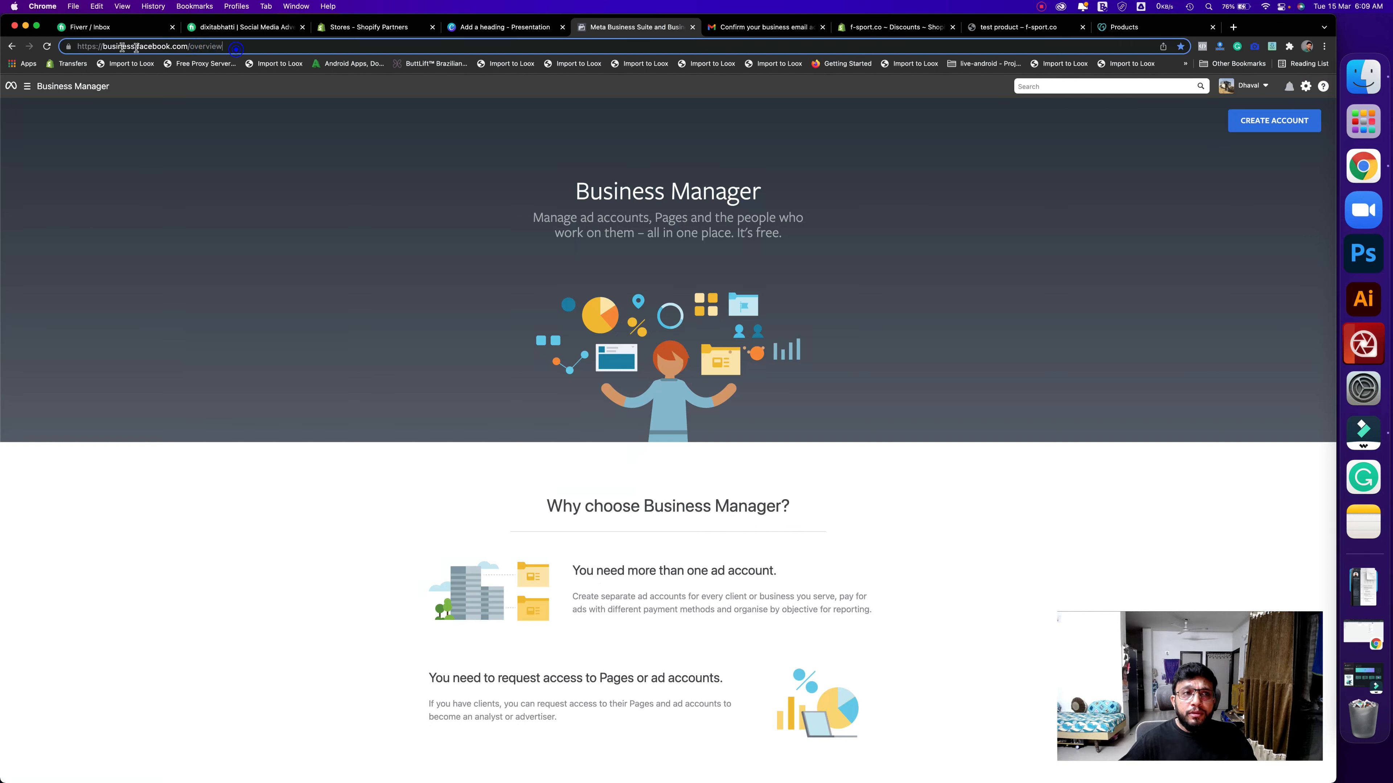
pyautogui.moveTo(224, 47); pyautogui.dragTo(73, 47)
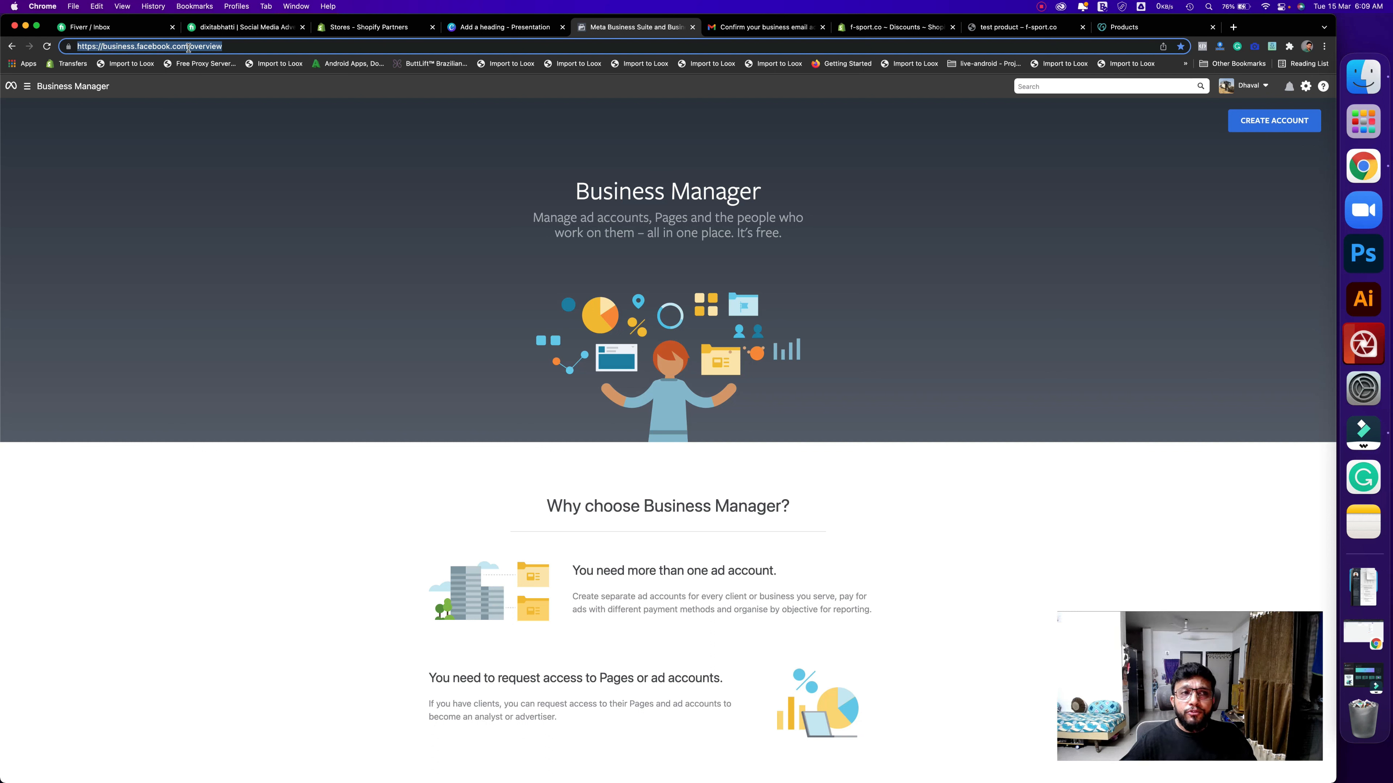
pyautogui.click(261, 49)
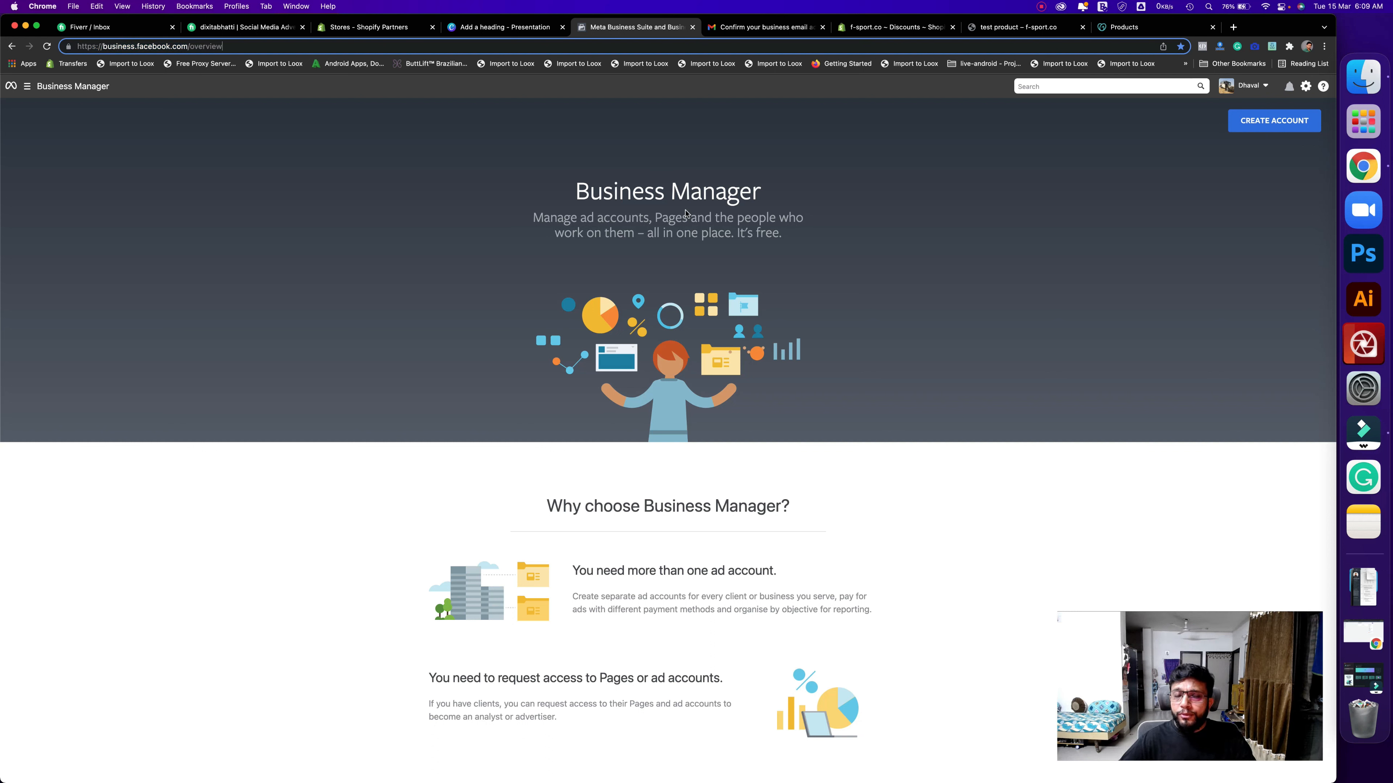
# - Submit a new business account named F-Sport with the business email address
pyautogui.click(1252, 123)
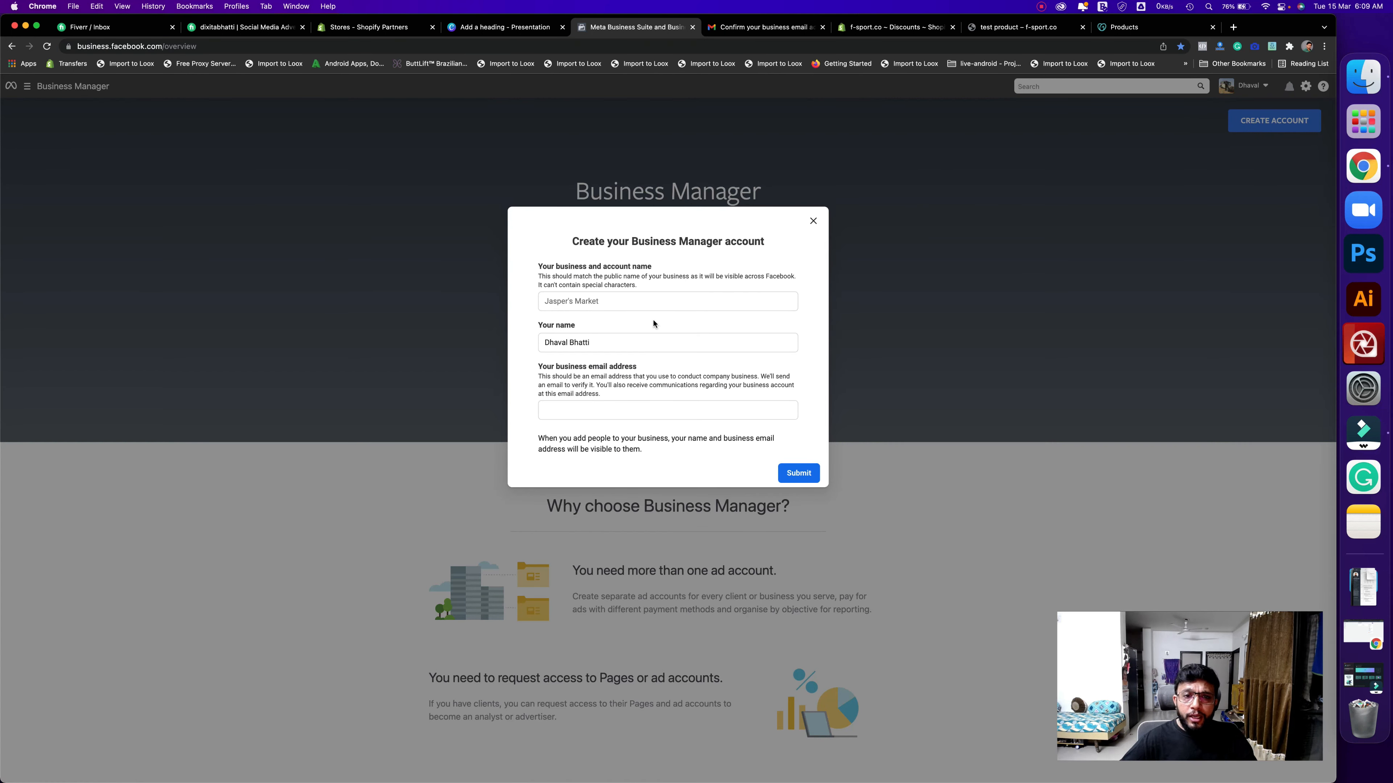
pyautogui.click(643, 303)
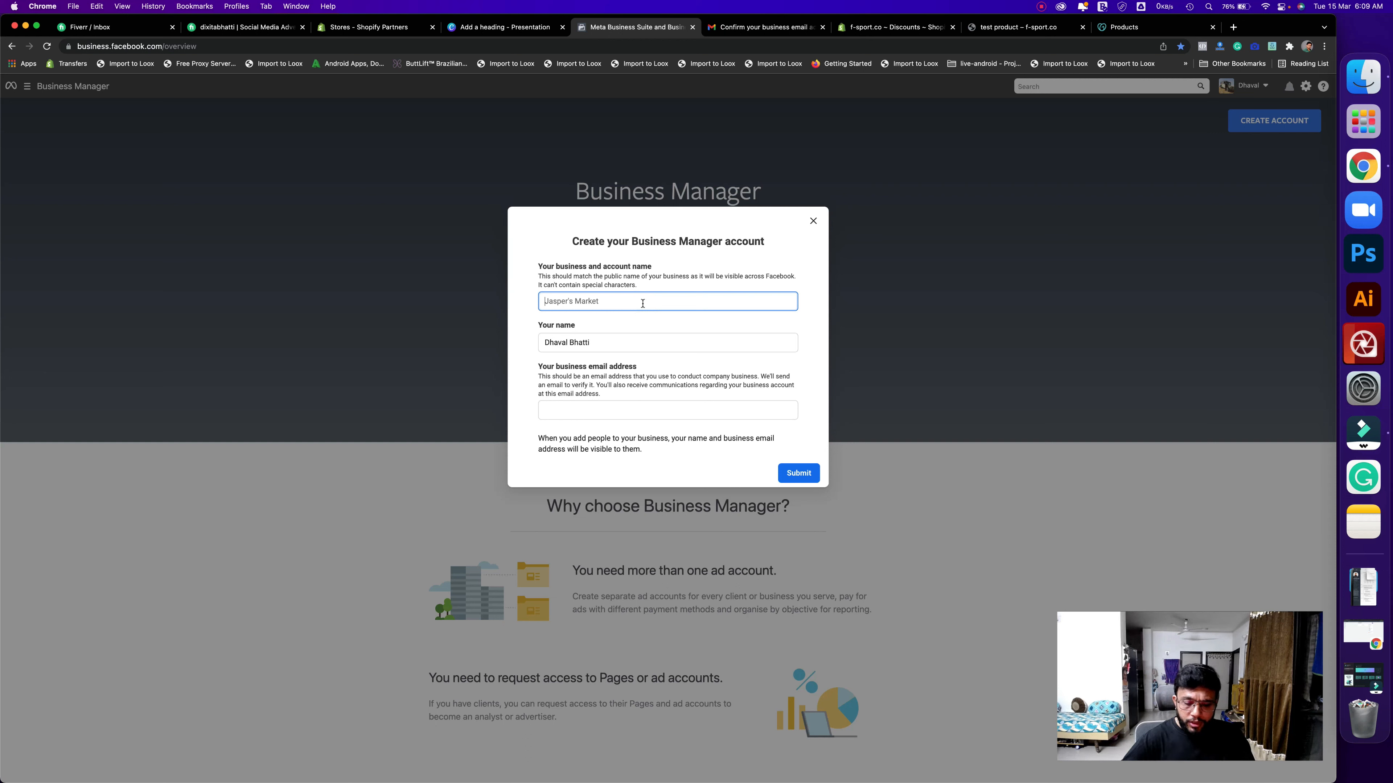
pyautogui.write('F')
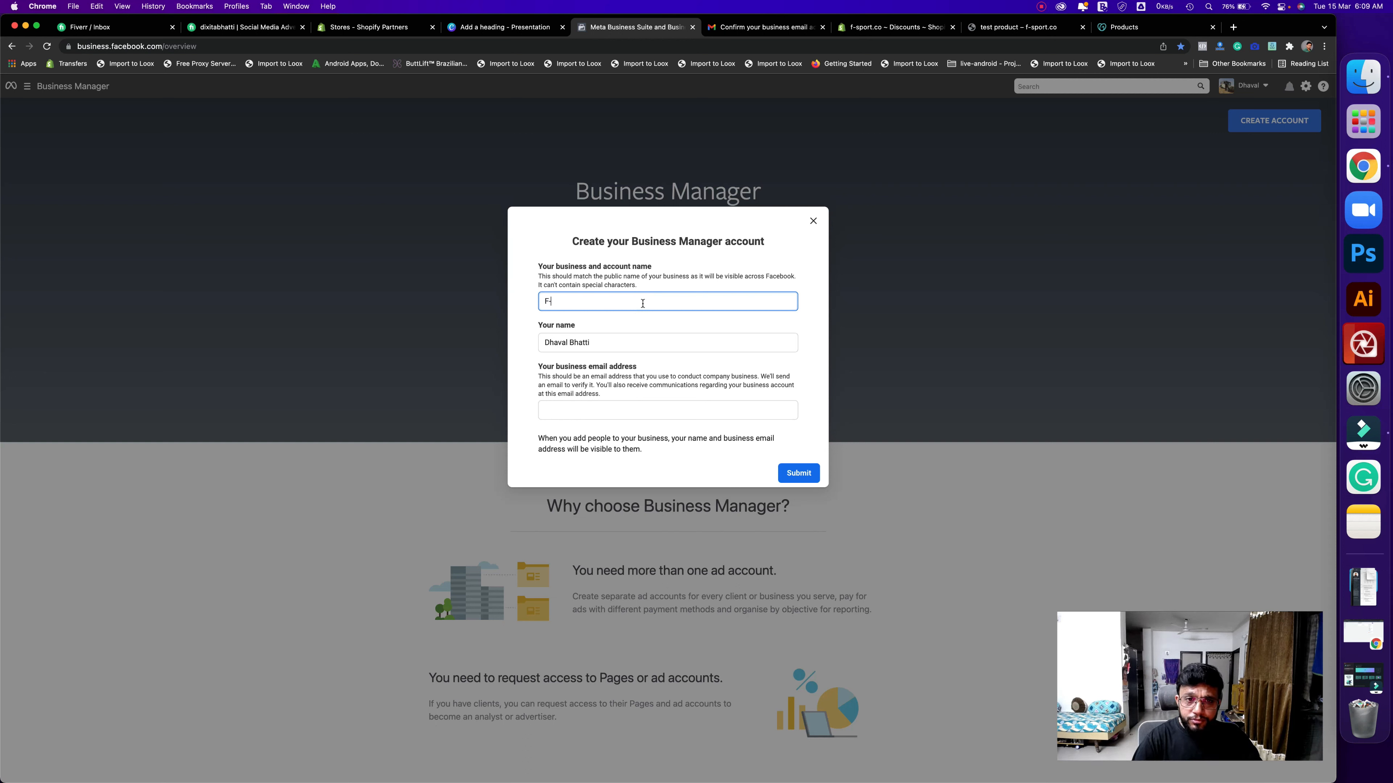
pyautogui.write('-S')
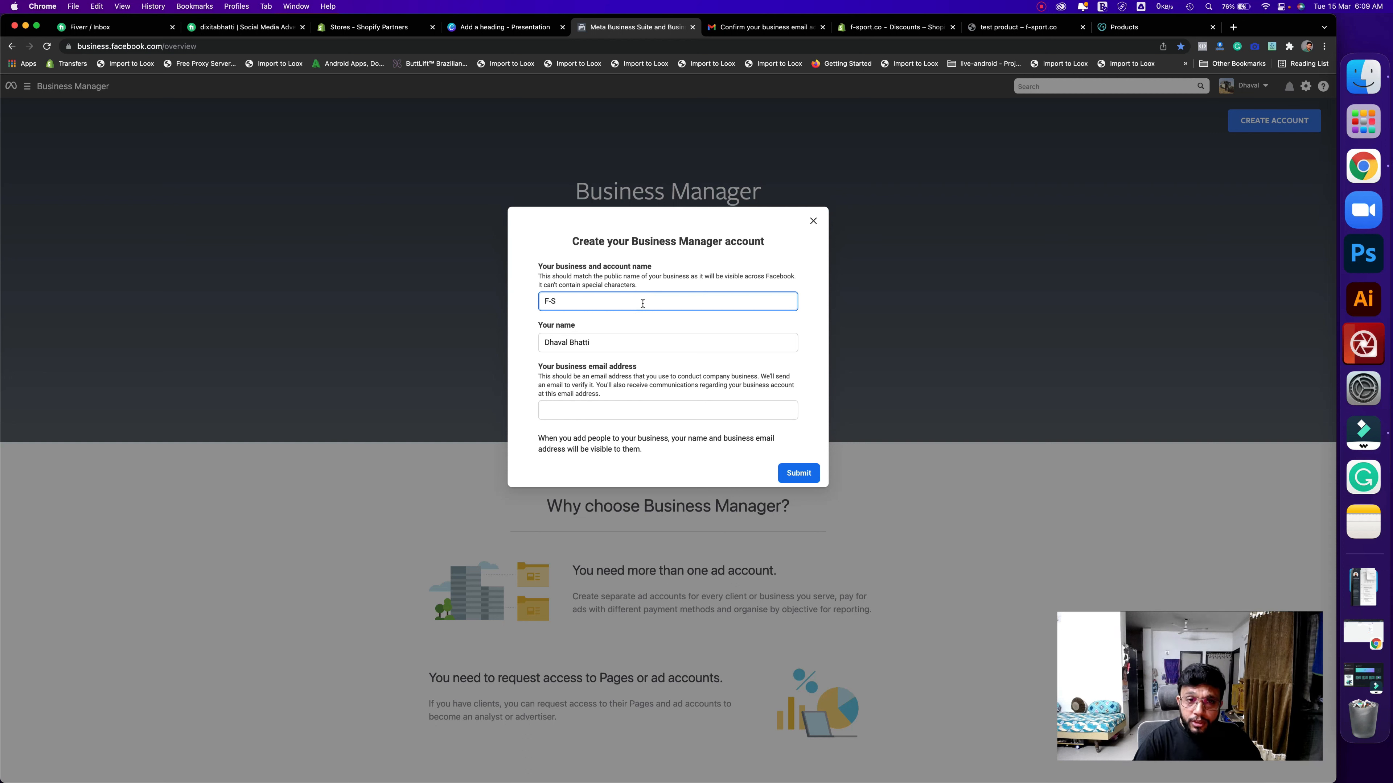
pyautogui.write('port')
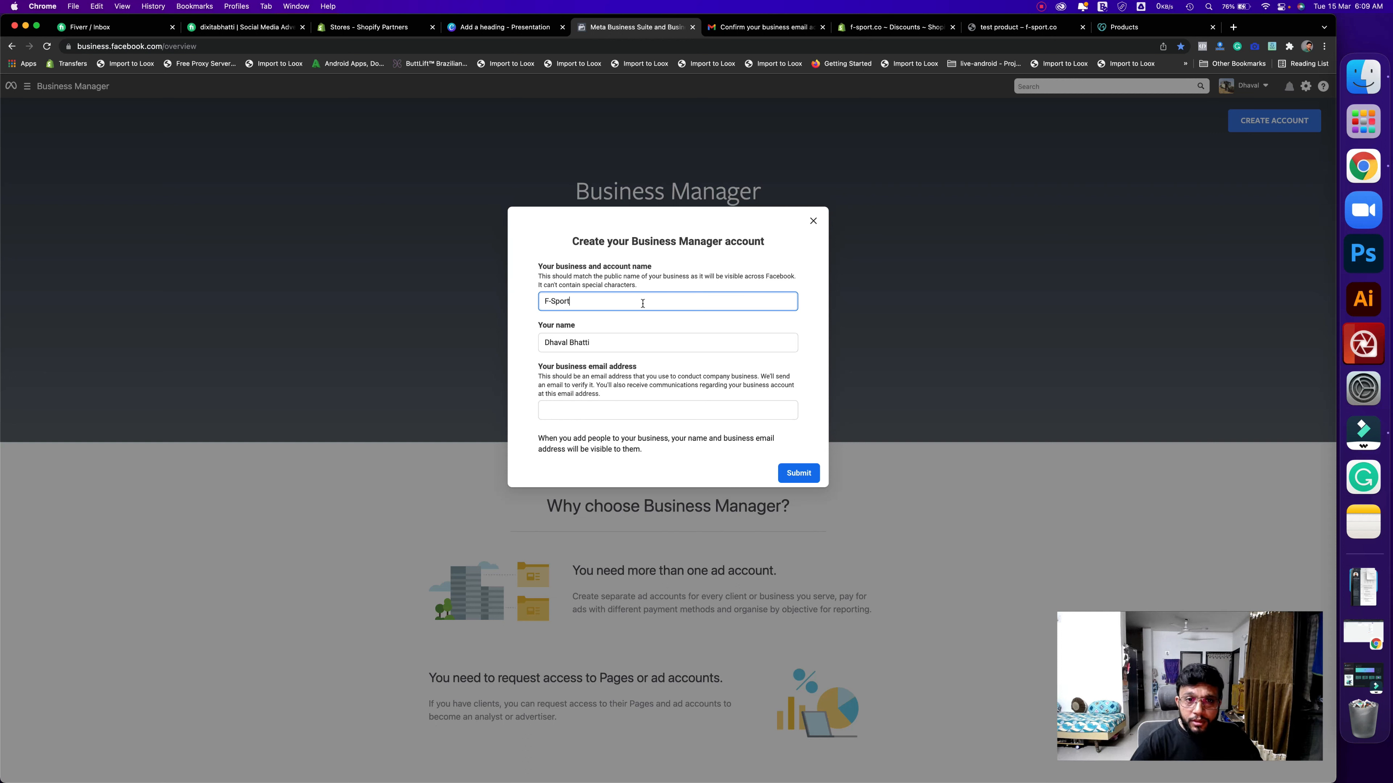
pyautogui.click(607, 411)
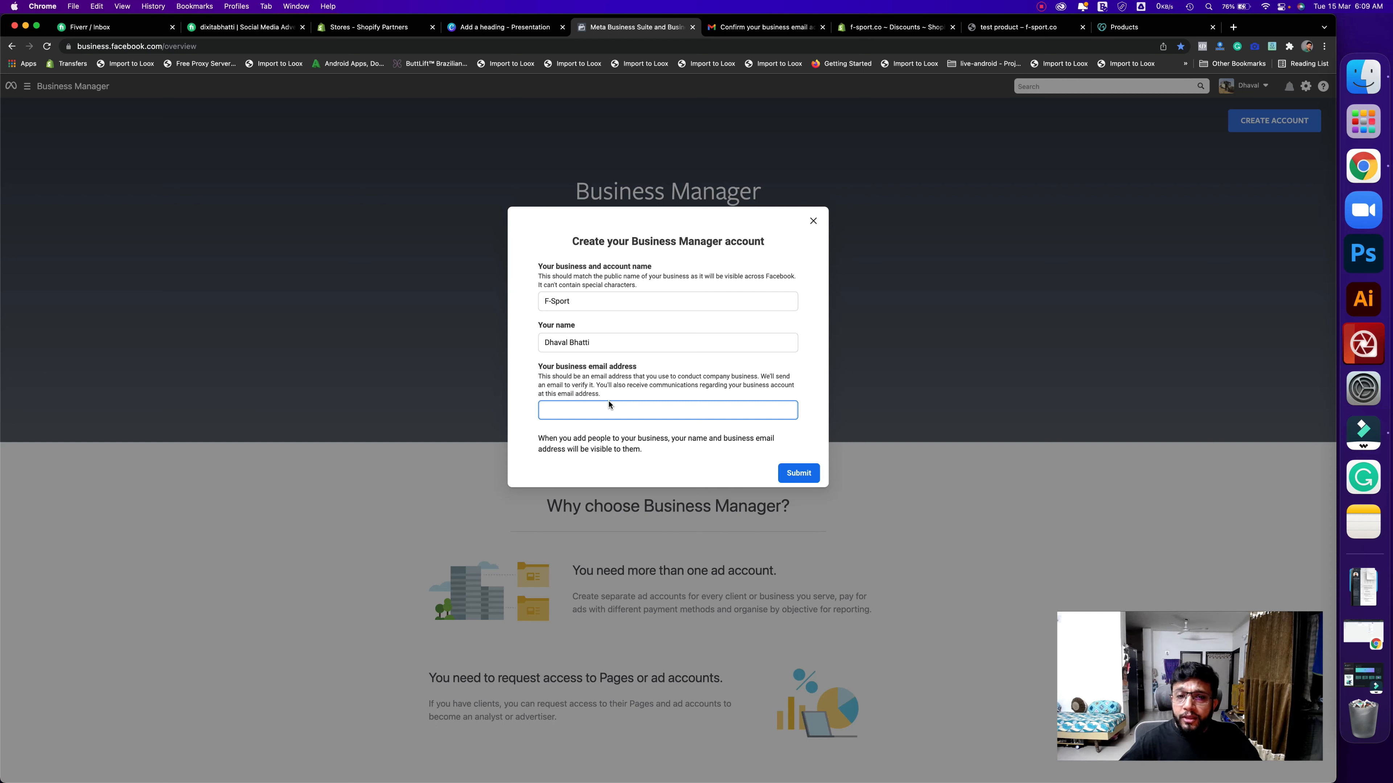
pyautogui.moveTo(606, 395); pyautogui.dragTo(539, 366)
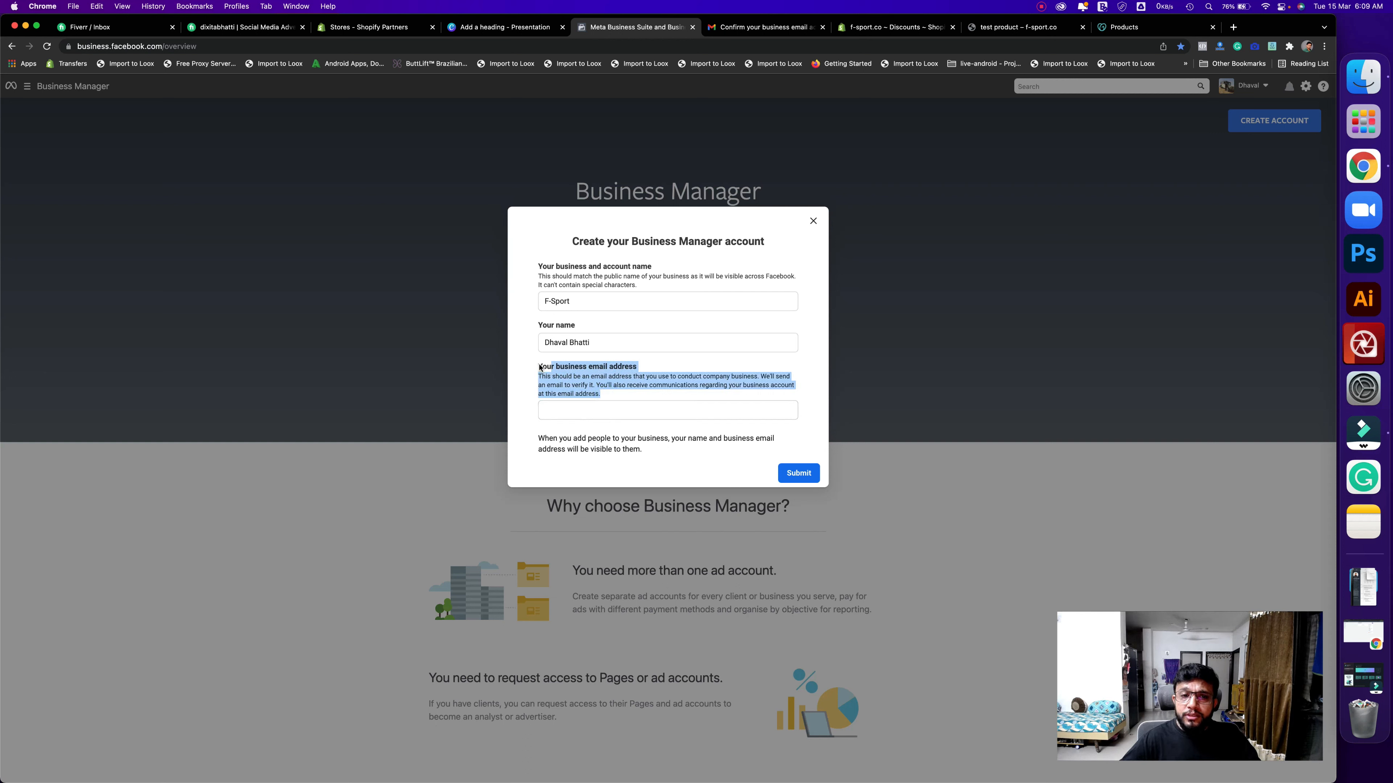
pyautogui.click(624, 407)
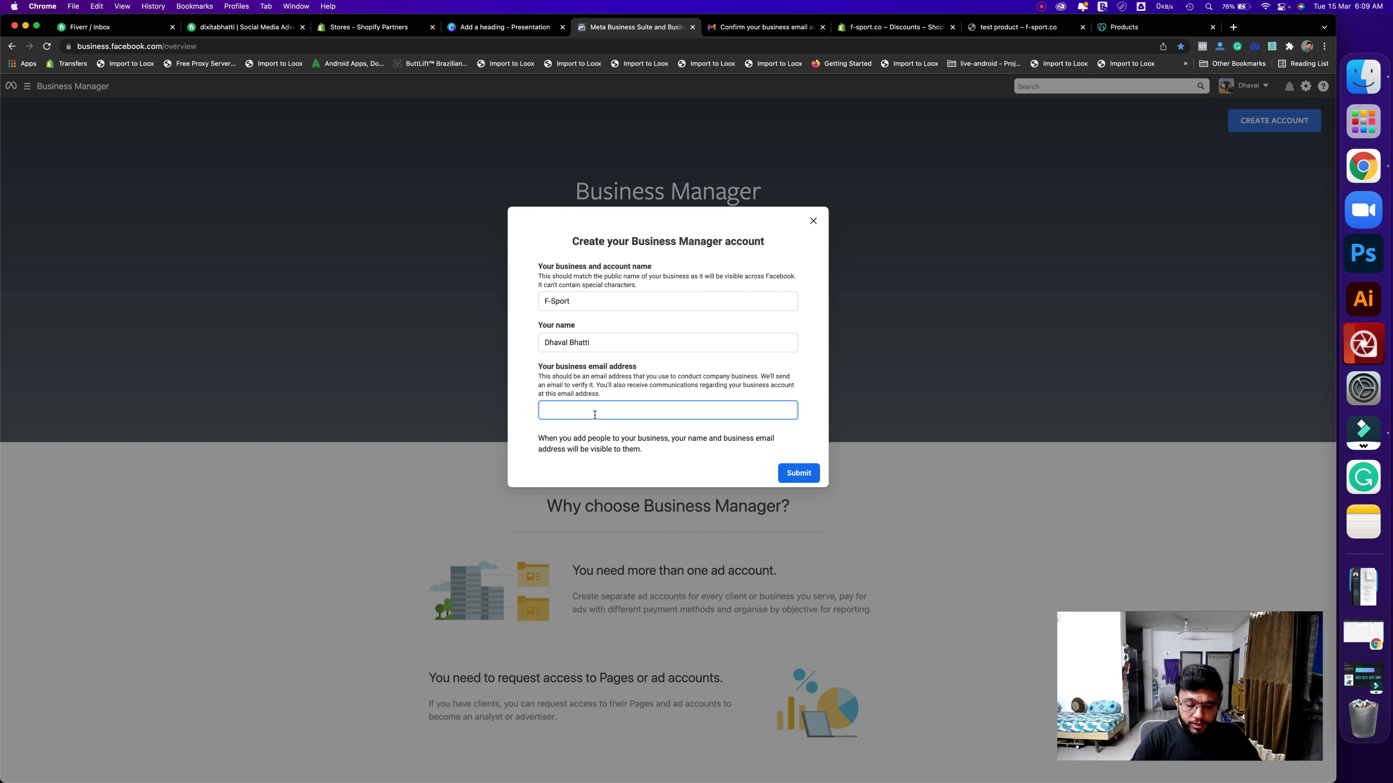
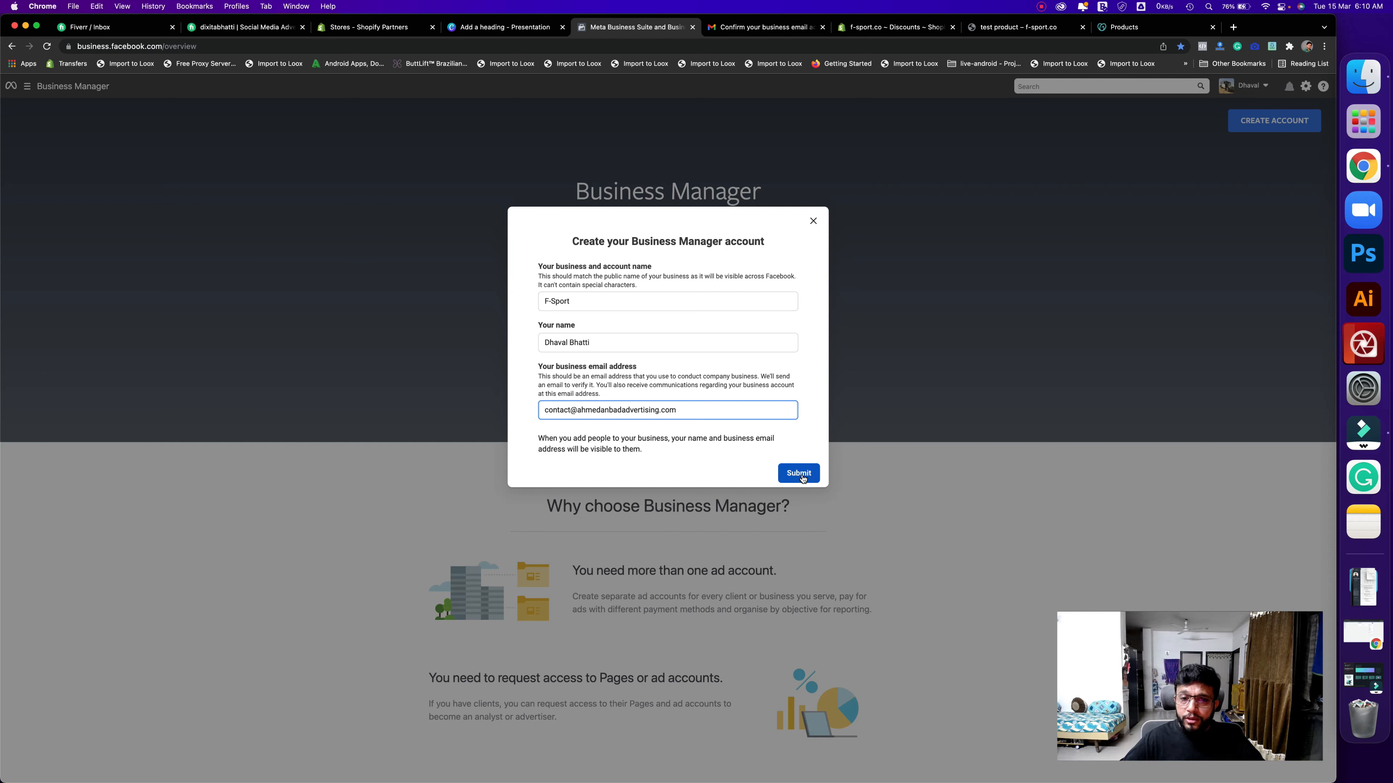
pyautogui.click(799, 475)
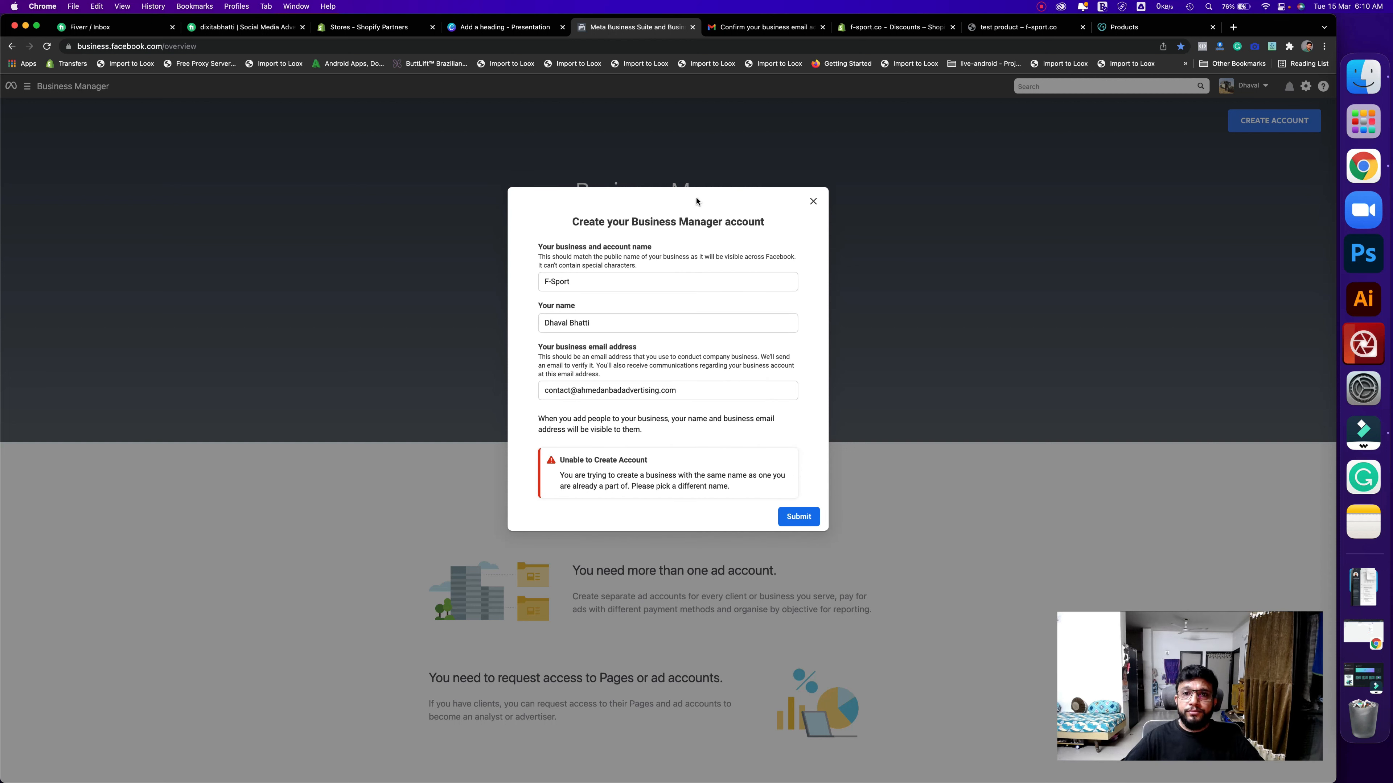
# - Close the Business Manager tab and highlight the Gmail 'Confirm your business email address' subject
pyautogui.click(692, 27)
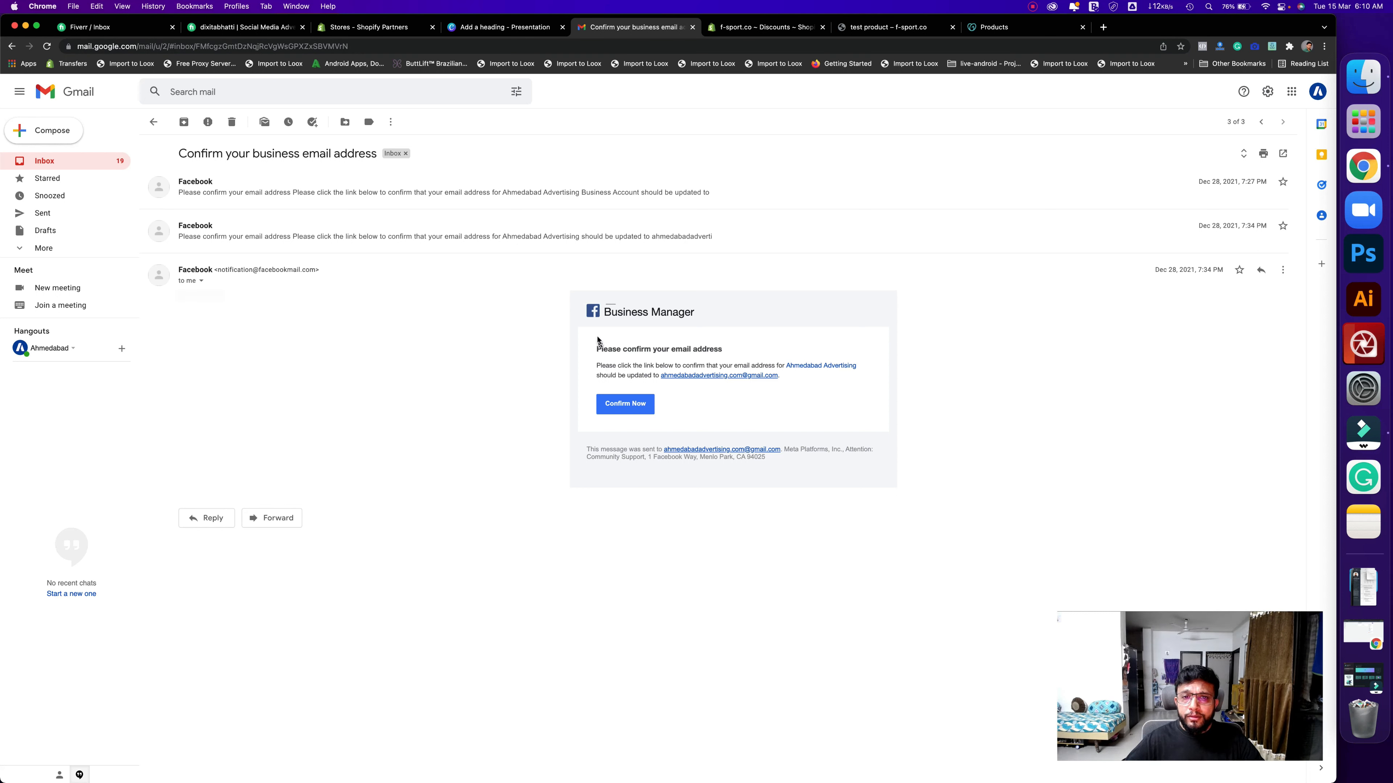
pyautogui.click(172, 157)
pyautogui.moveTo(247, 157); pyautogui.dragTo(252, 157)
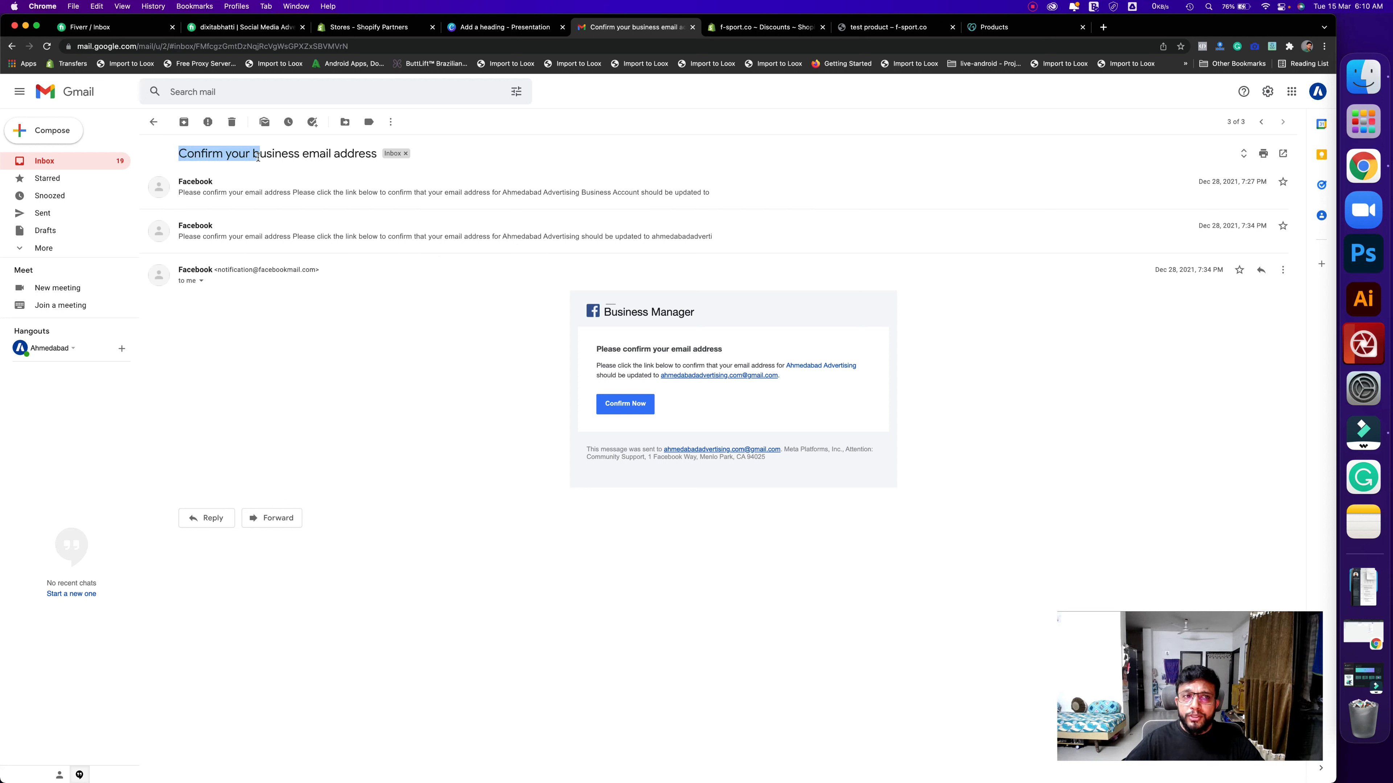
pyautogui.moveTo(357, 157); pyautogui.dragTo(366, 157)
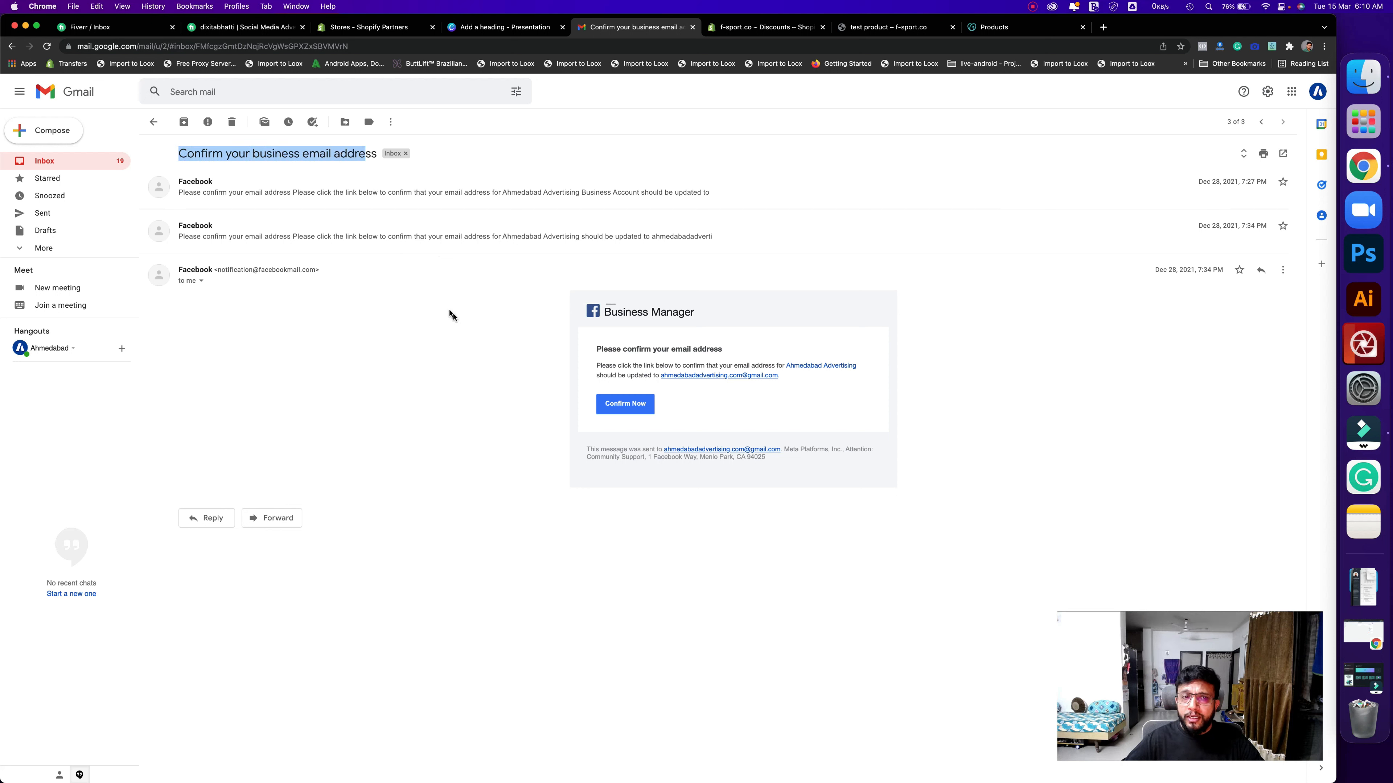
pyautogui.click(475, 331)
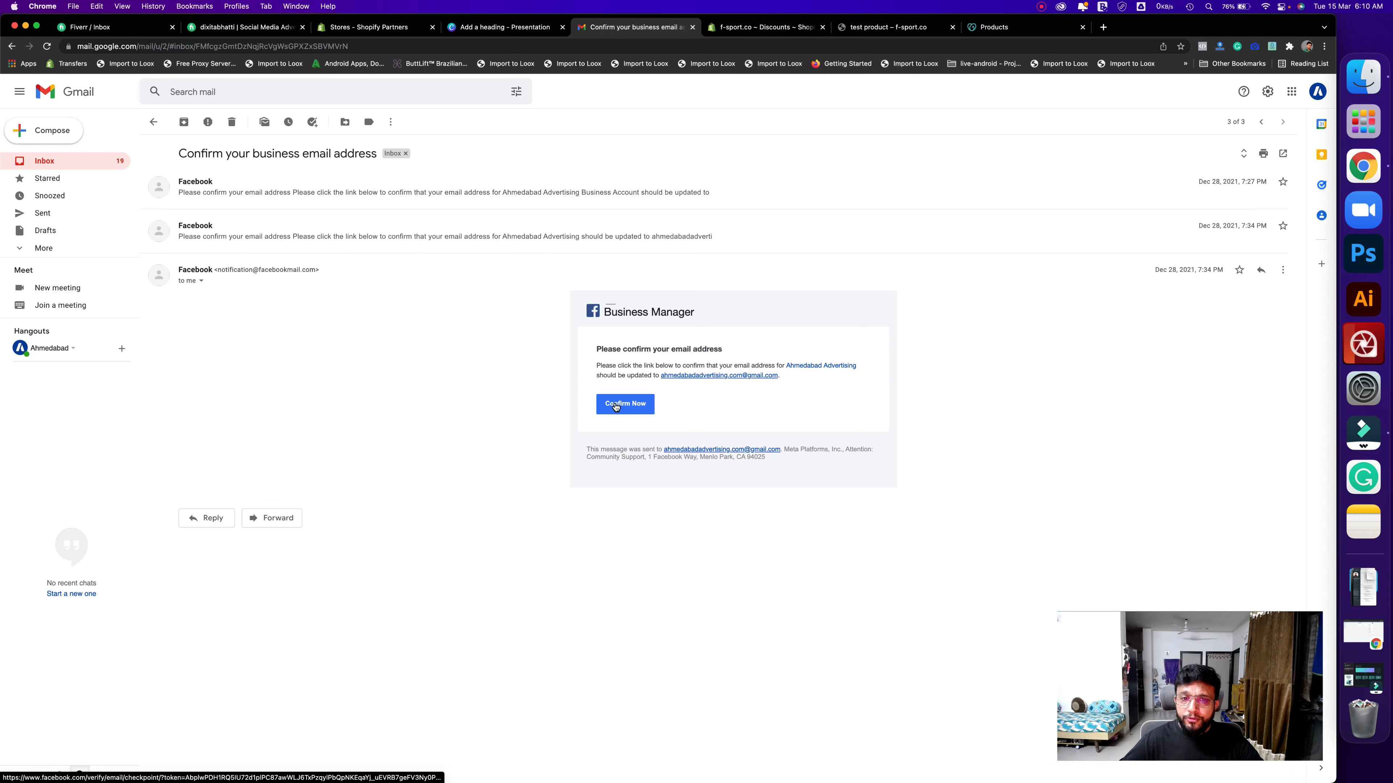
# - Select the business.facebook.com/settings link line on the Canva slide, then start a new tab
pyautogui.click(504, 30)
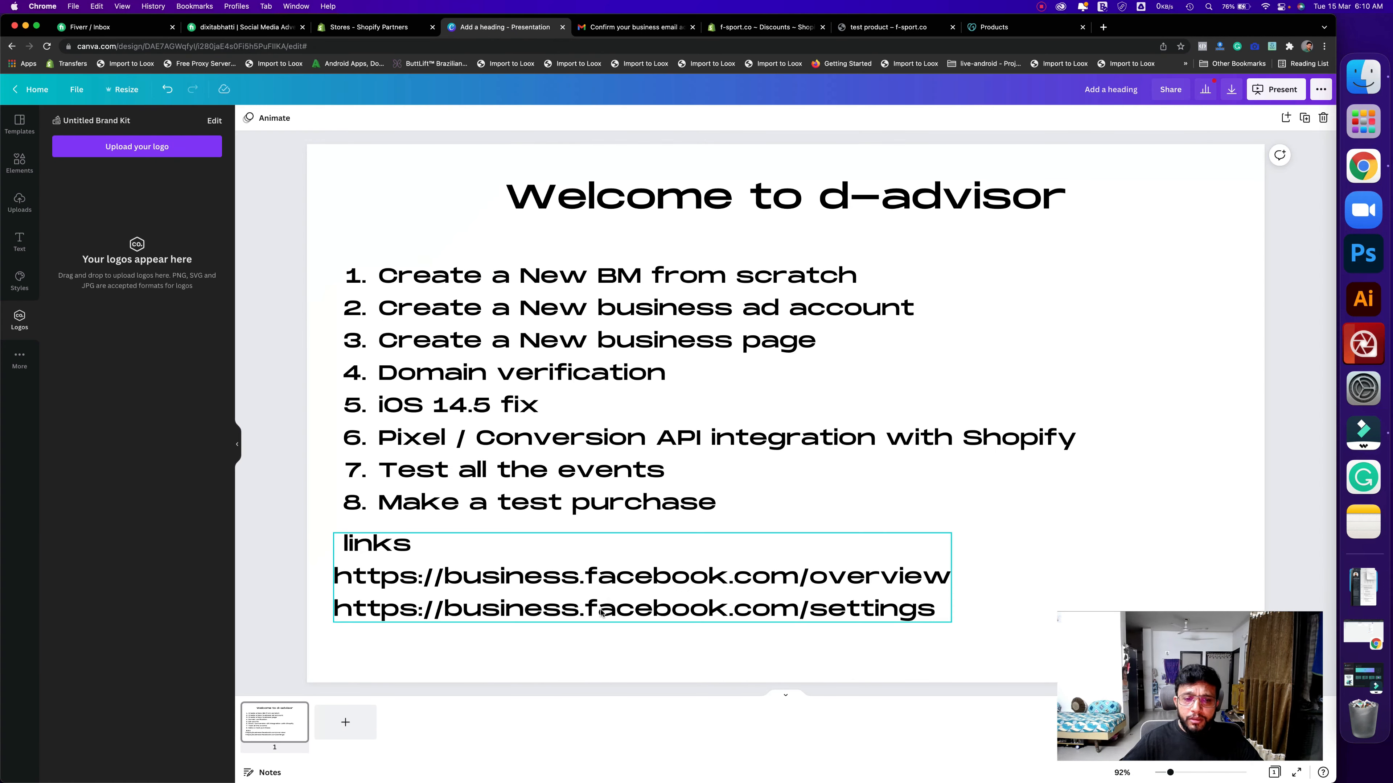
pyautogui.click(798, 615)
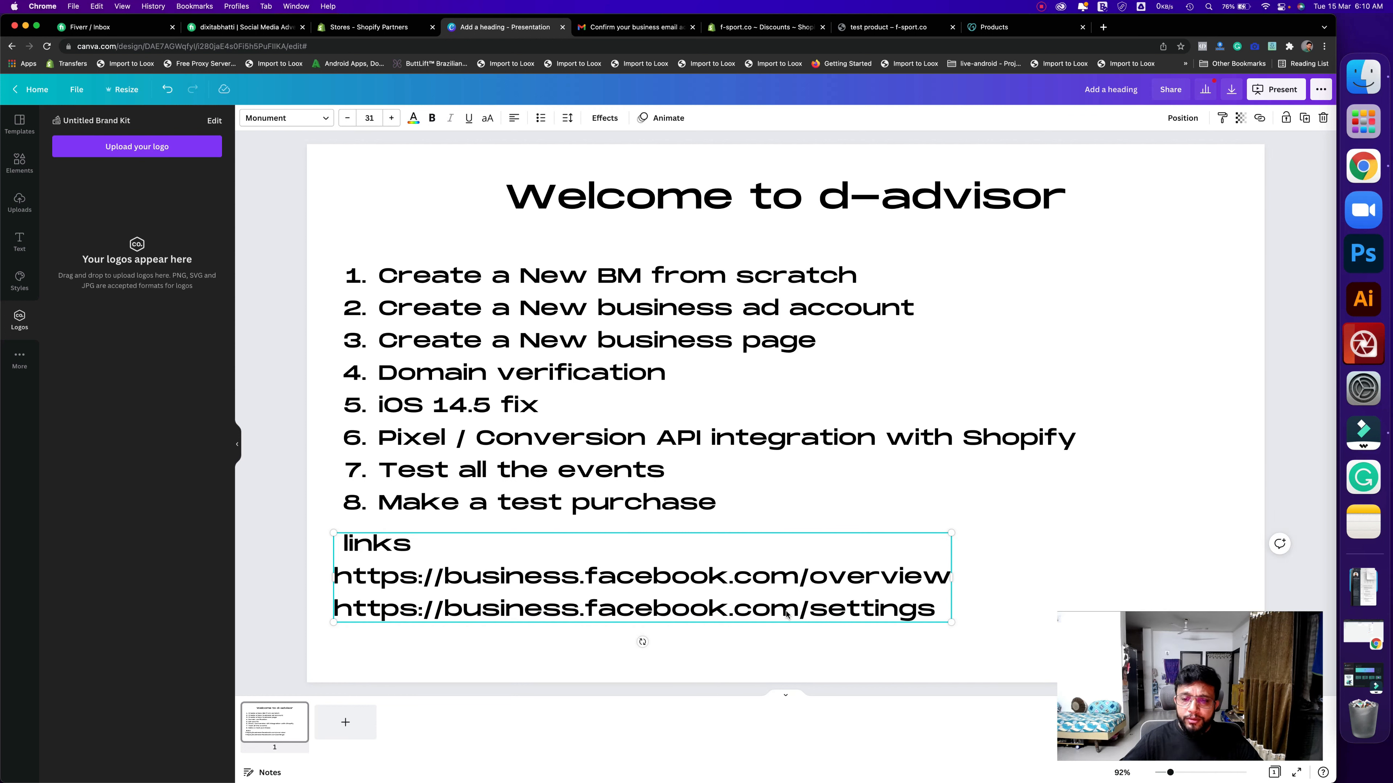
pyautogui.tripleClick(786, 612)
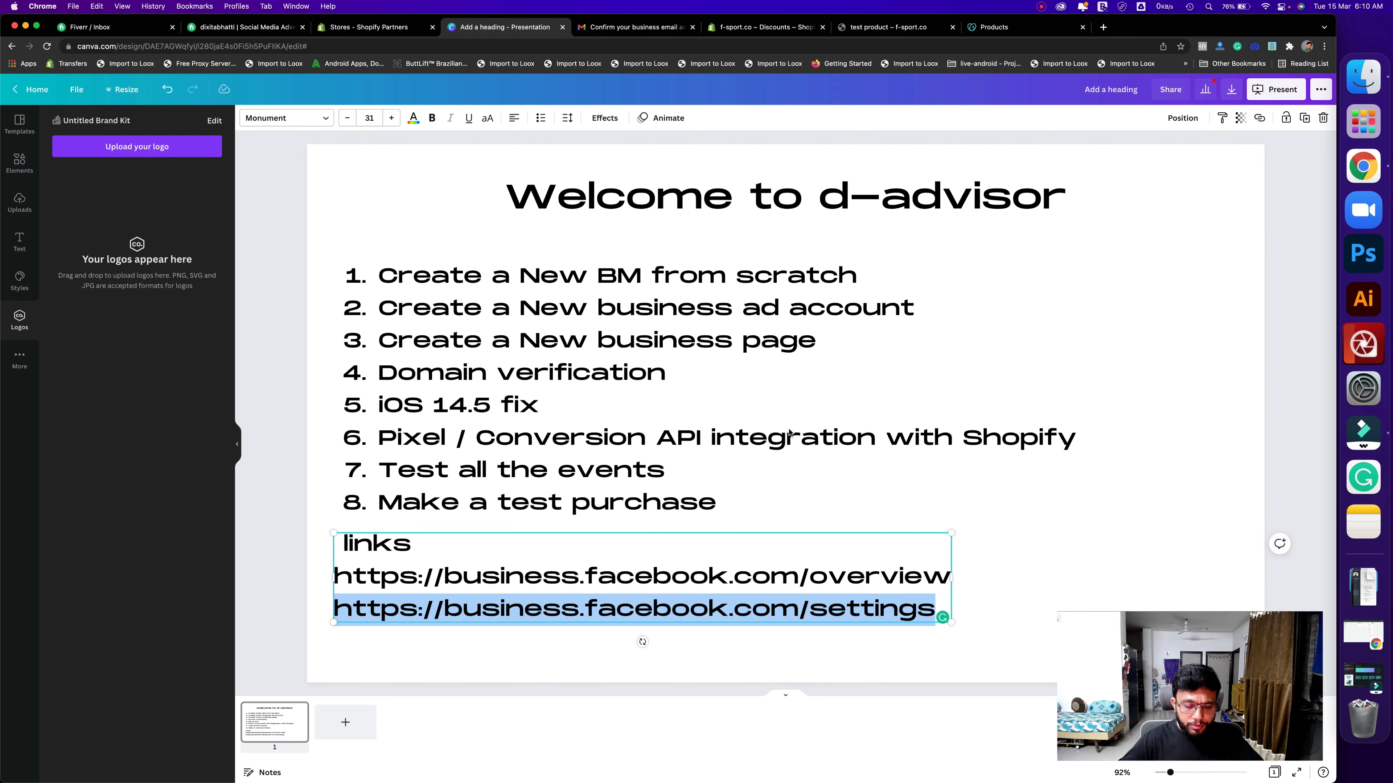
pyautogui.click(1103, 28)
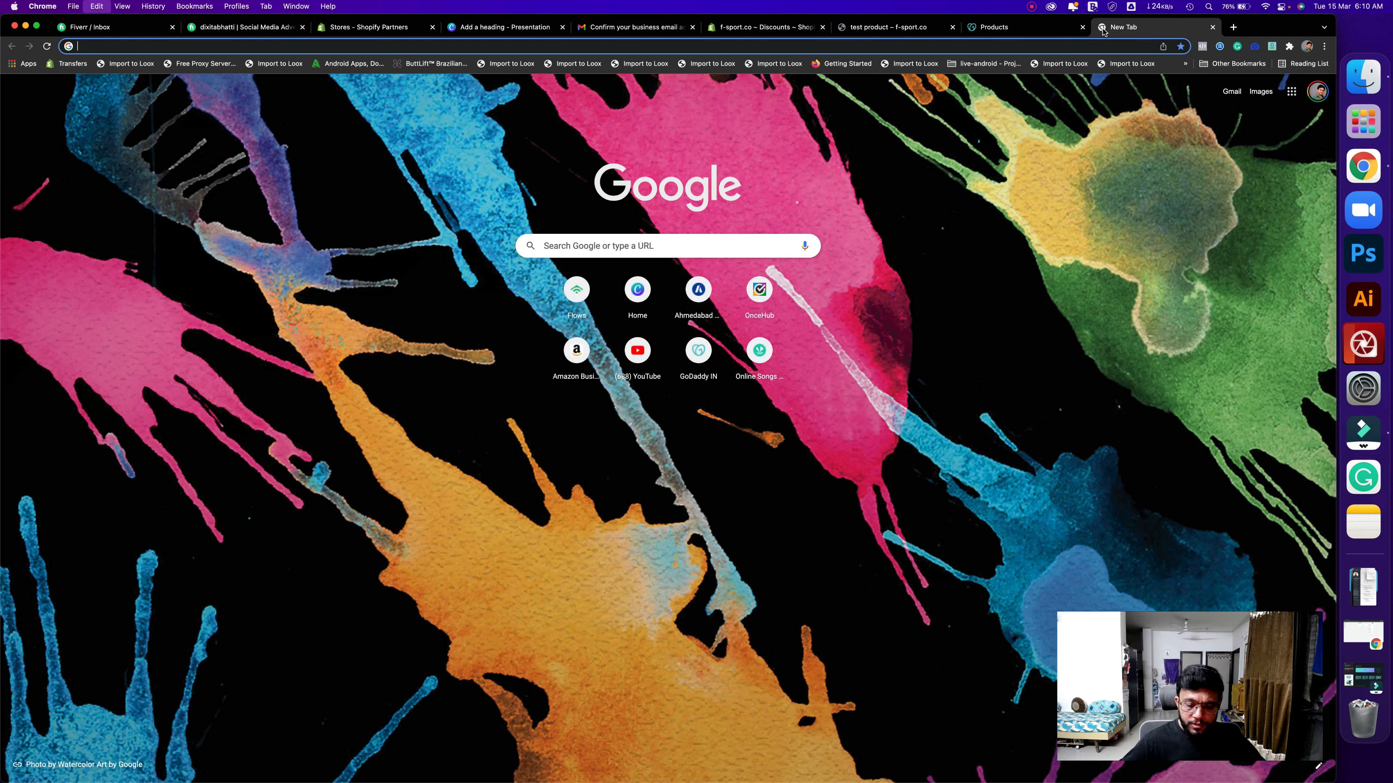
# - Load the pasted settings address to show the business picker, with the tab beside Canva
pyautogui.write('business.facebook.com/settings')
pyautogui.press('Return')
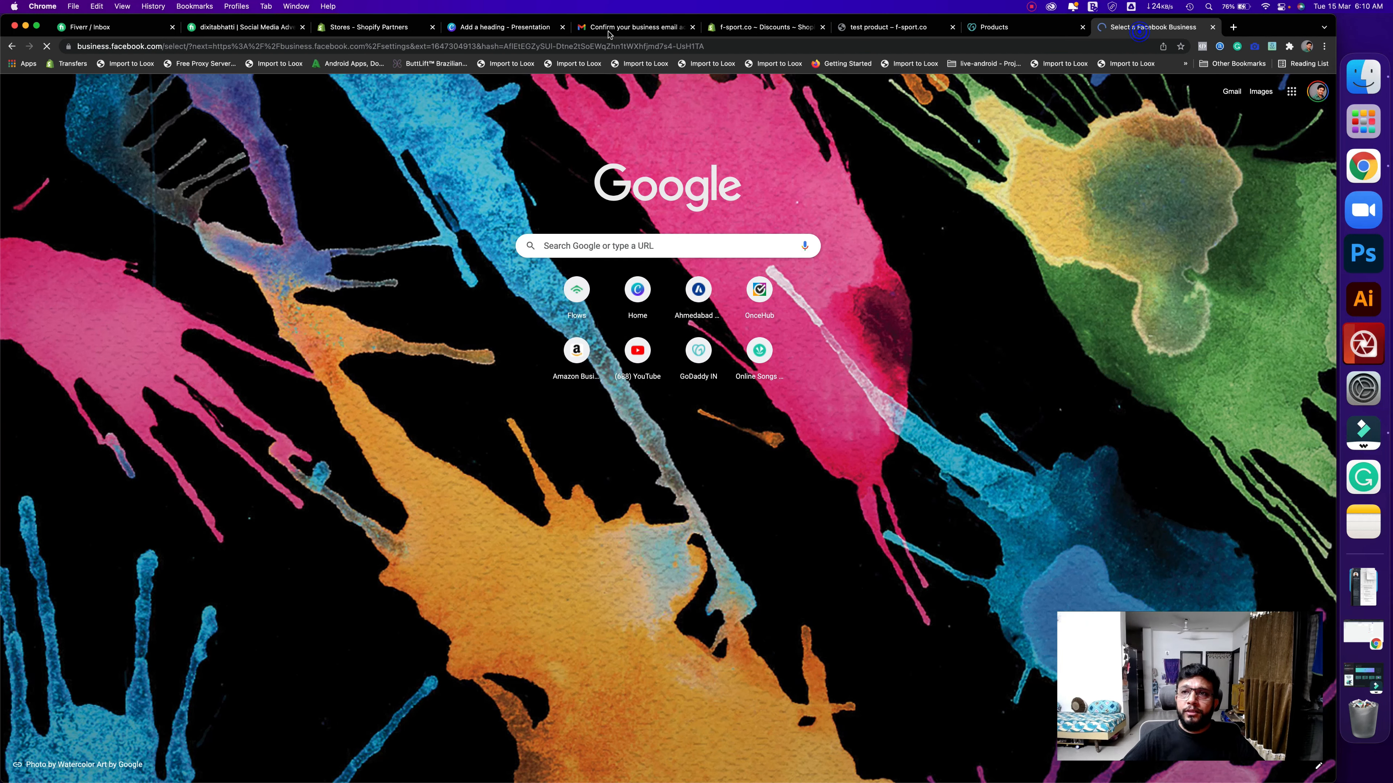
pyautogui.moveTo(1139, 31); pyautogui.dragTo(591, 30)
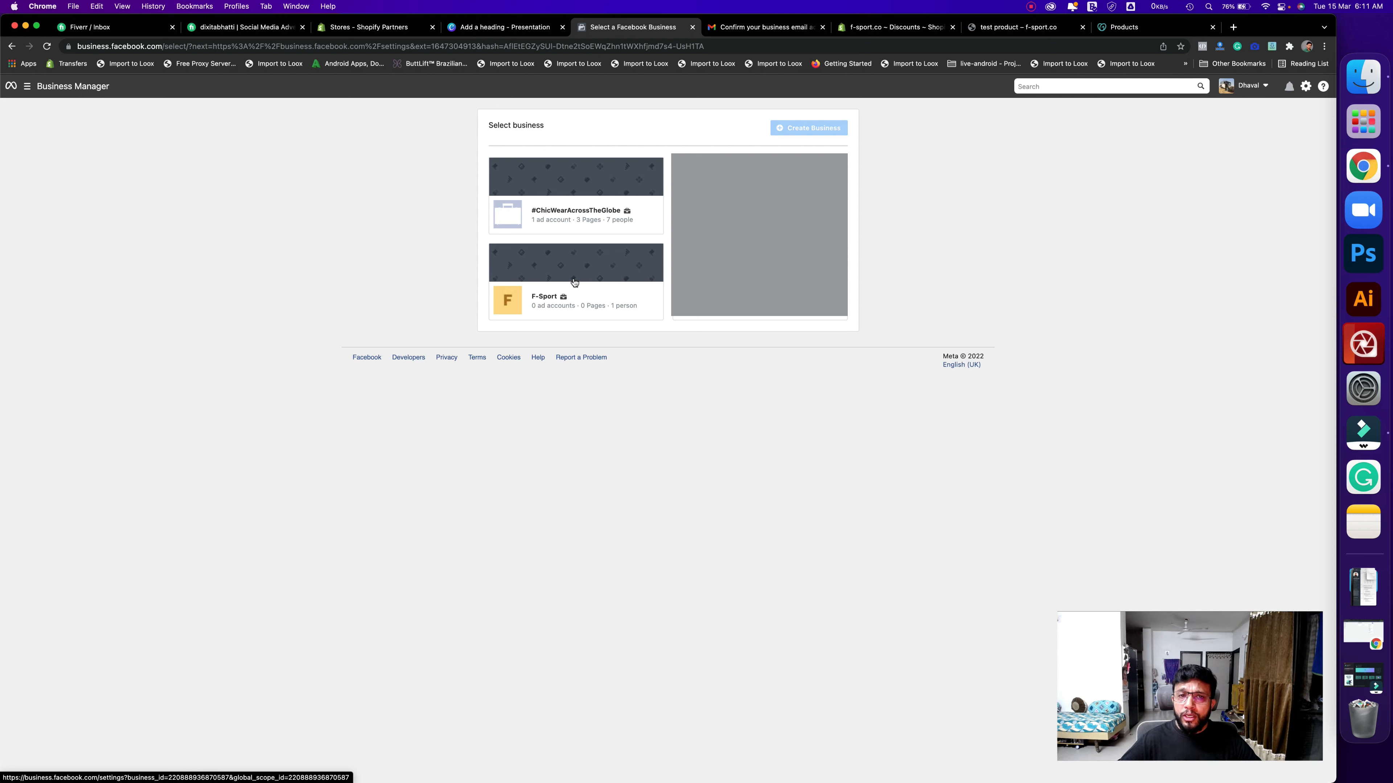
# - Open the F-Sport business from the Select business list
pyautogui.click(541, 265)
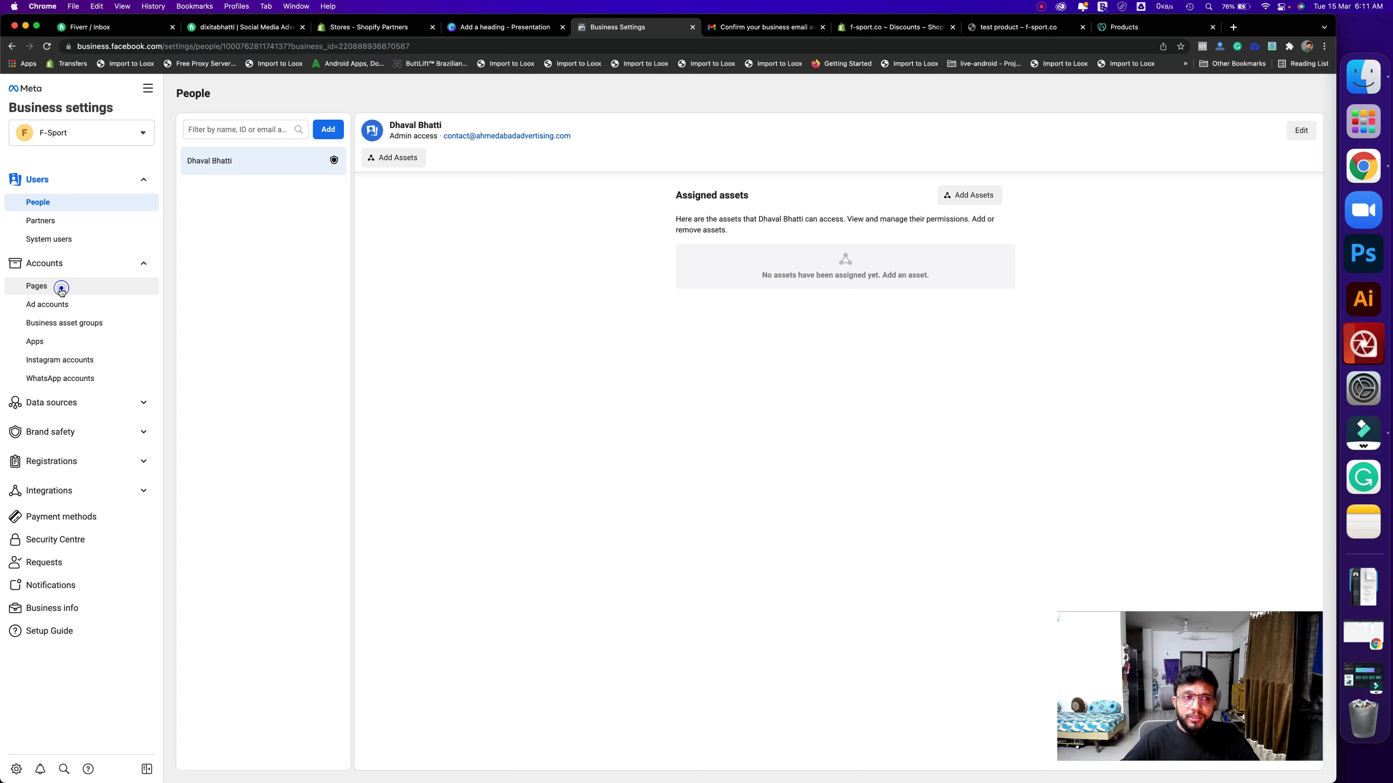
# - Create a Brand or Product Page named F-Sport, category Brand, under the business's Pages
pyautogui.click(46, 295)
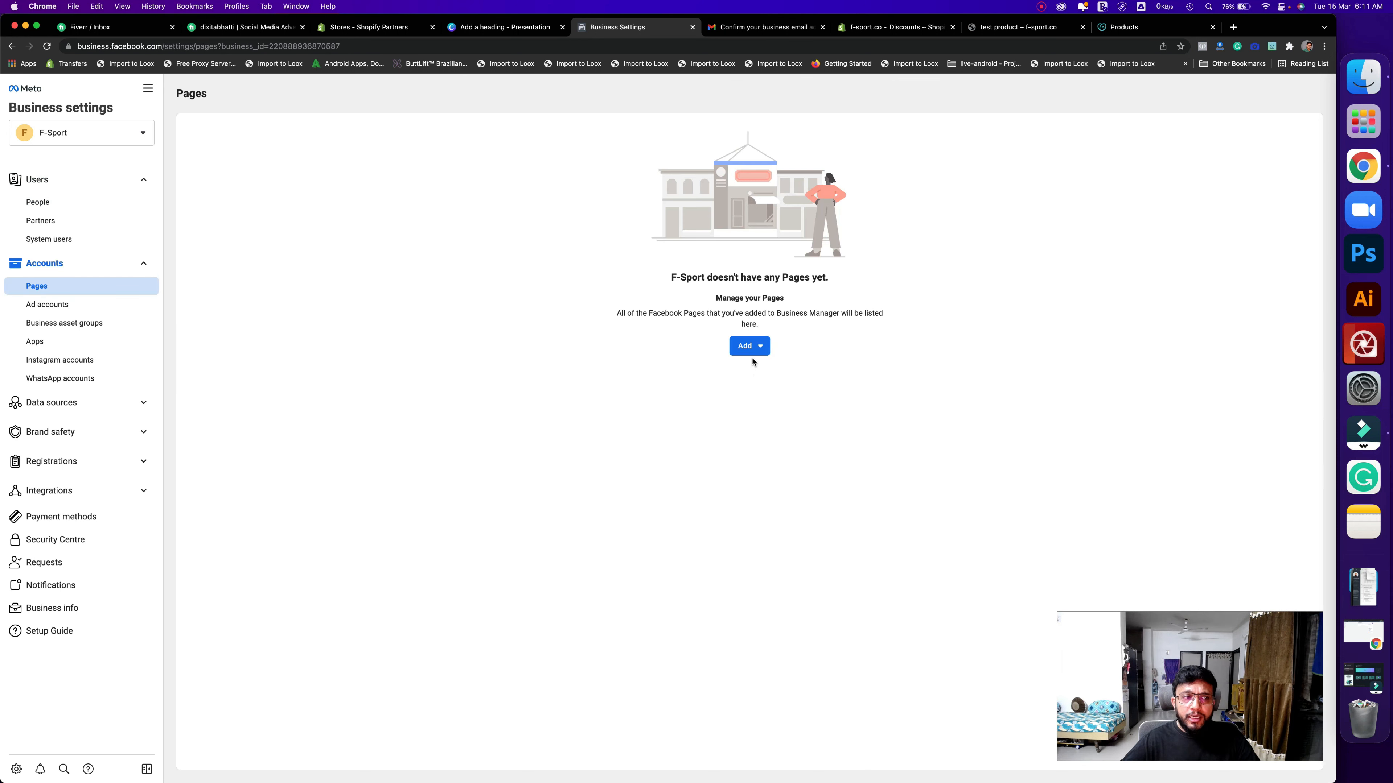
pyautogui.click(754, 351)
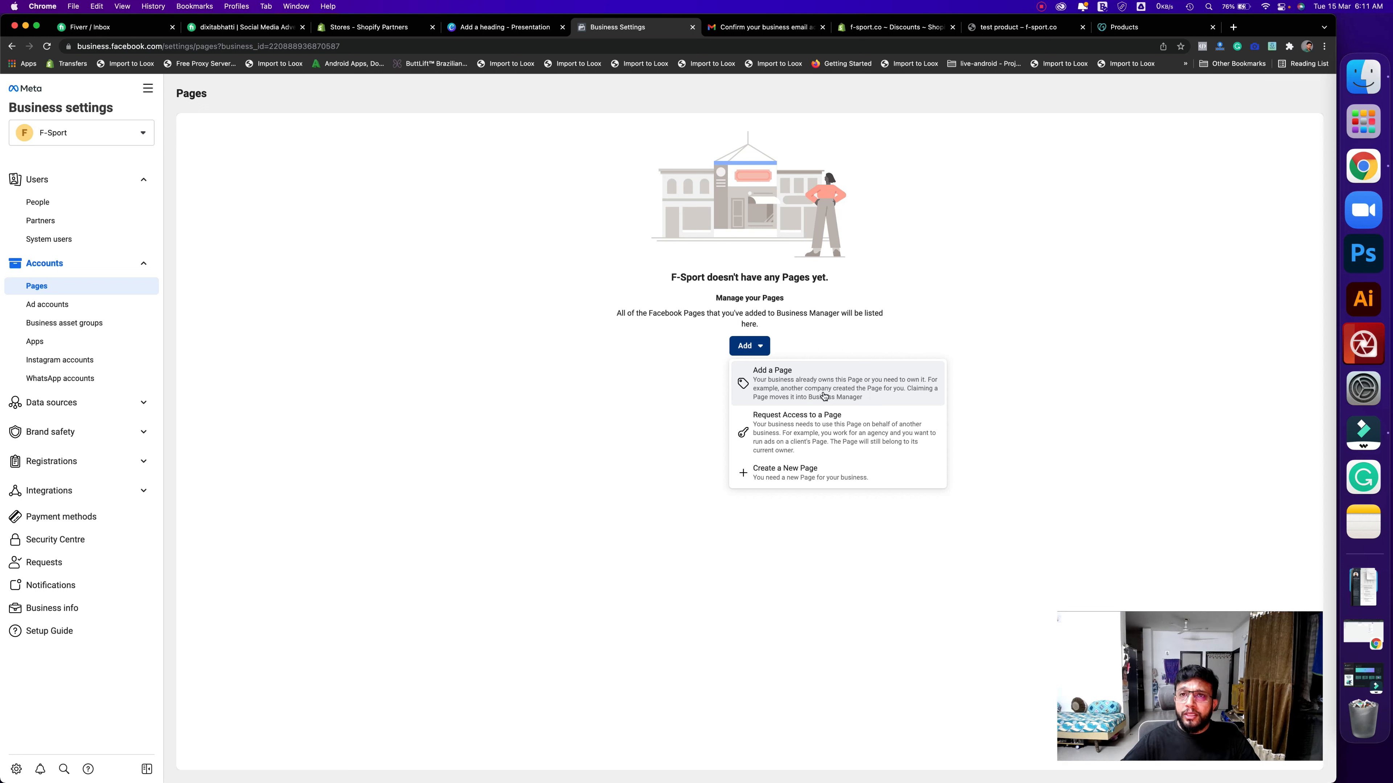
pyautogui.click(783, 477)
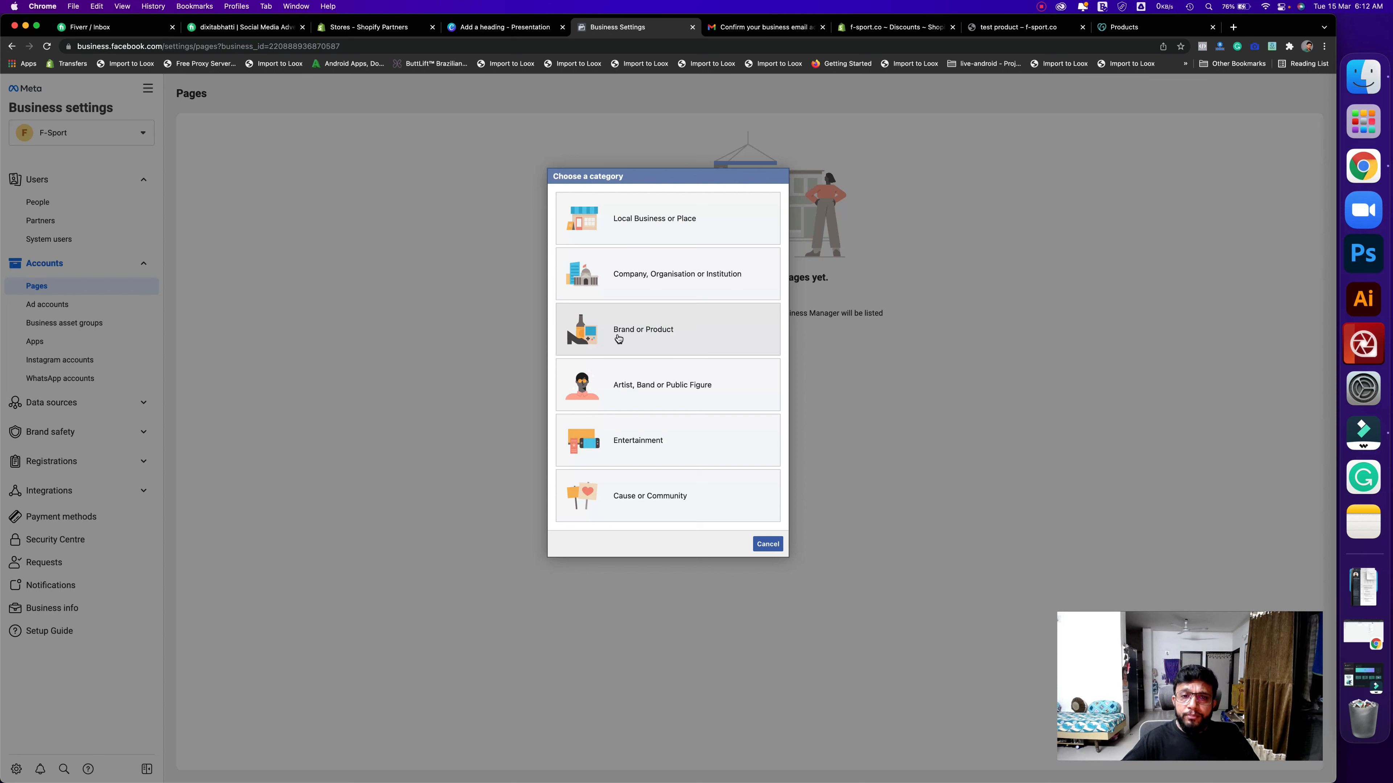
pyautogui.click(696, 335)
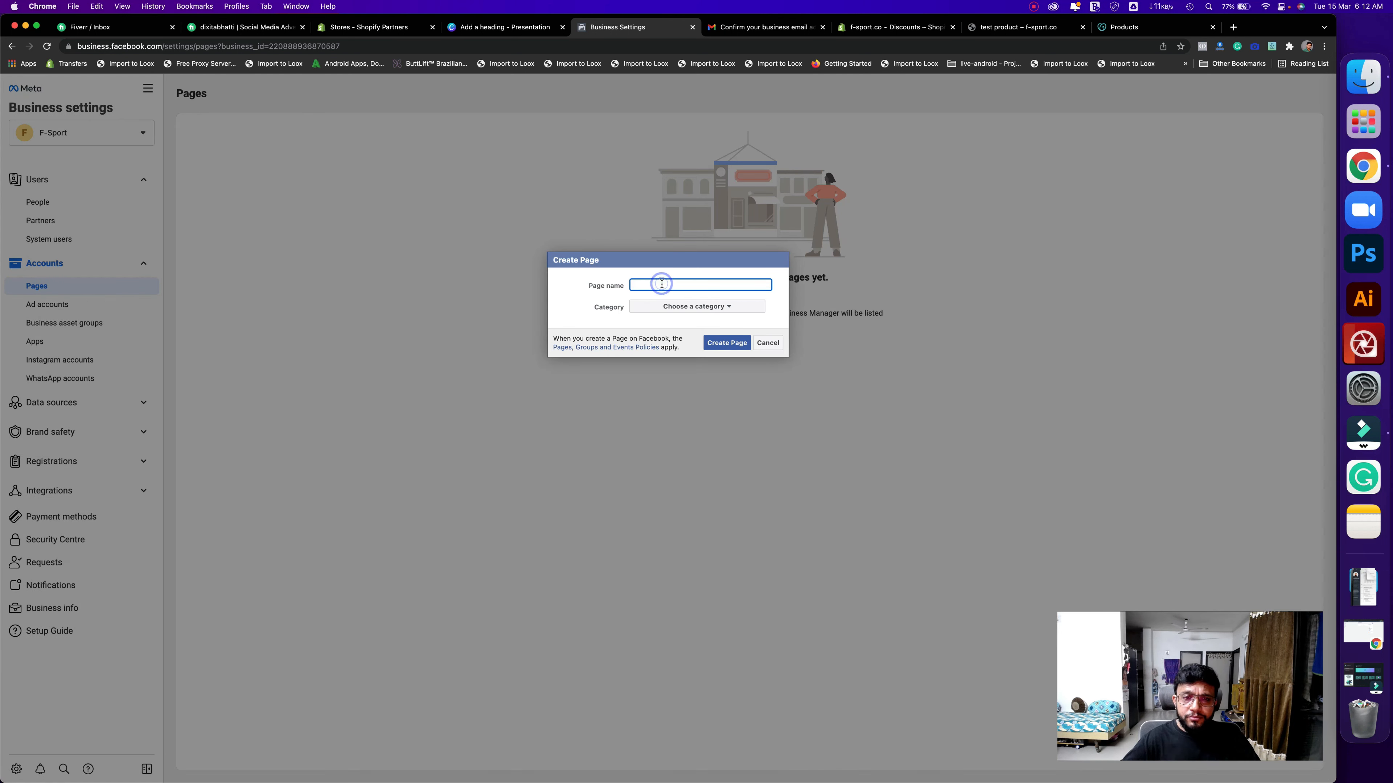
pyautogui.click(661, 284)
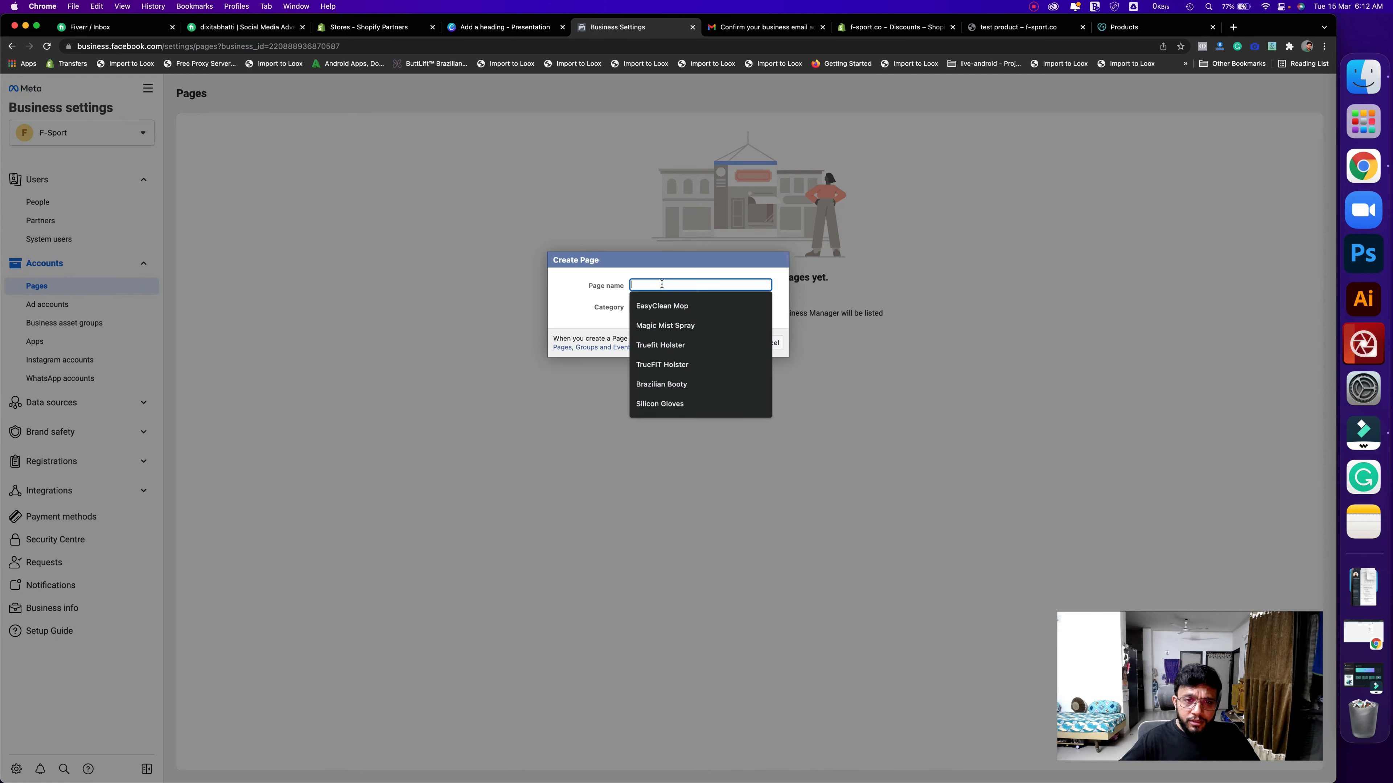
pyautogui.write('F')
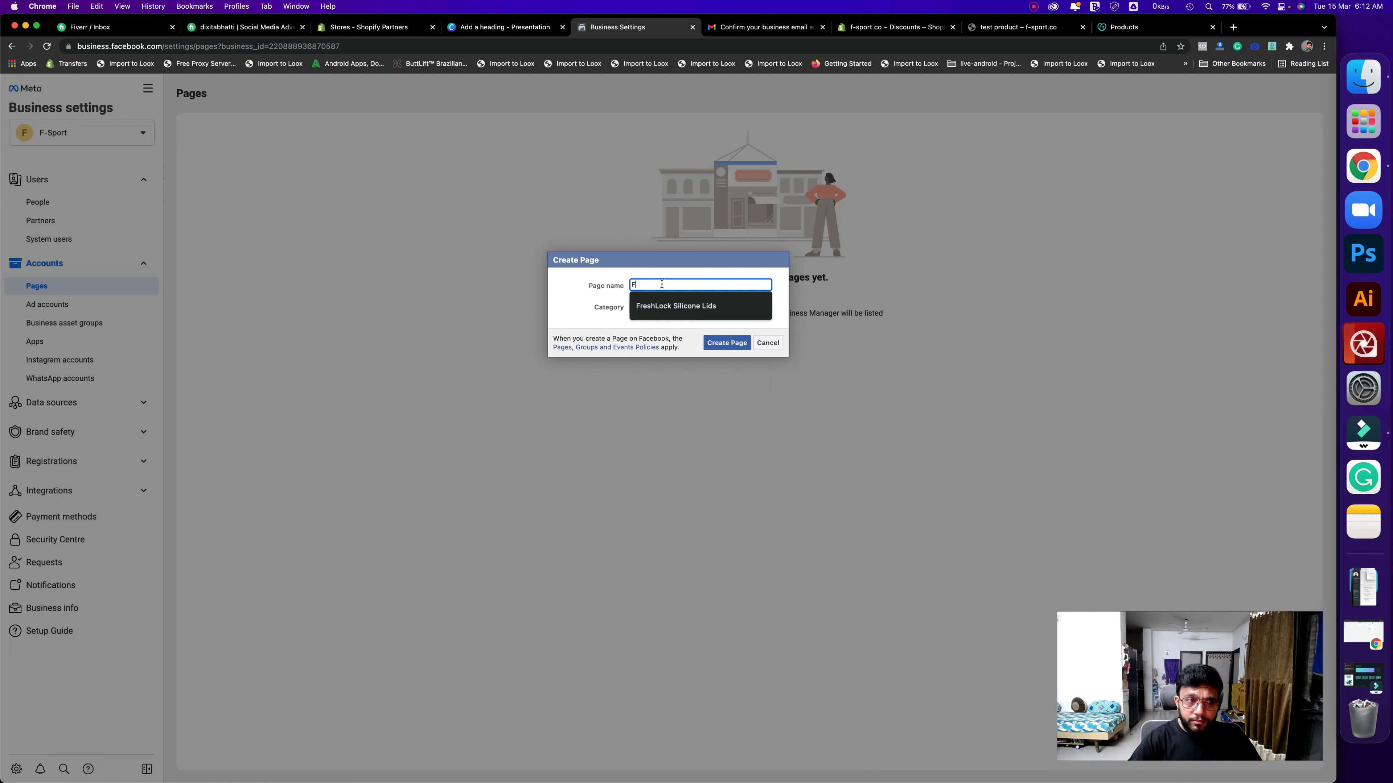
pyautogui.write('-Sport')
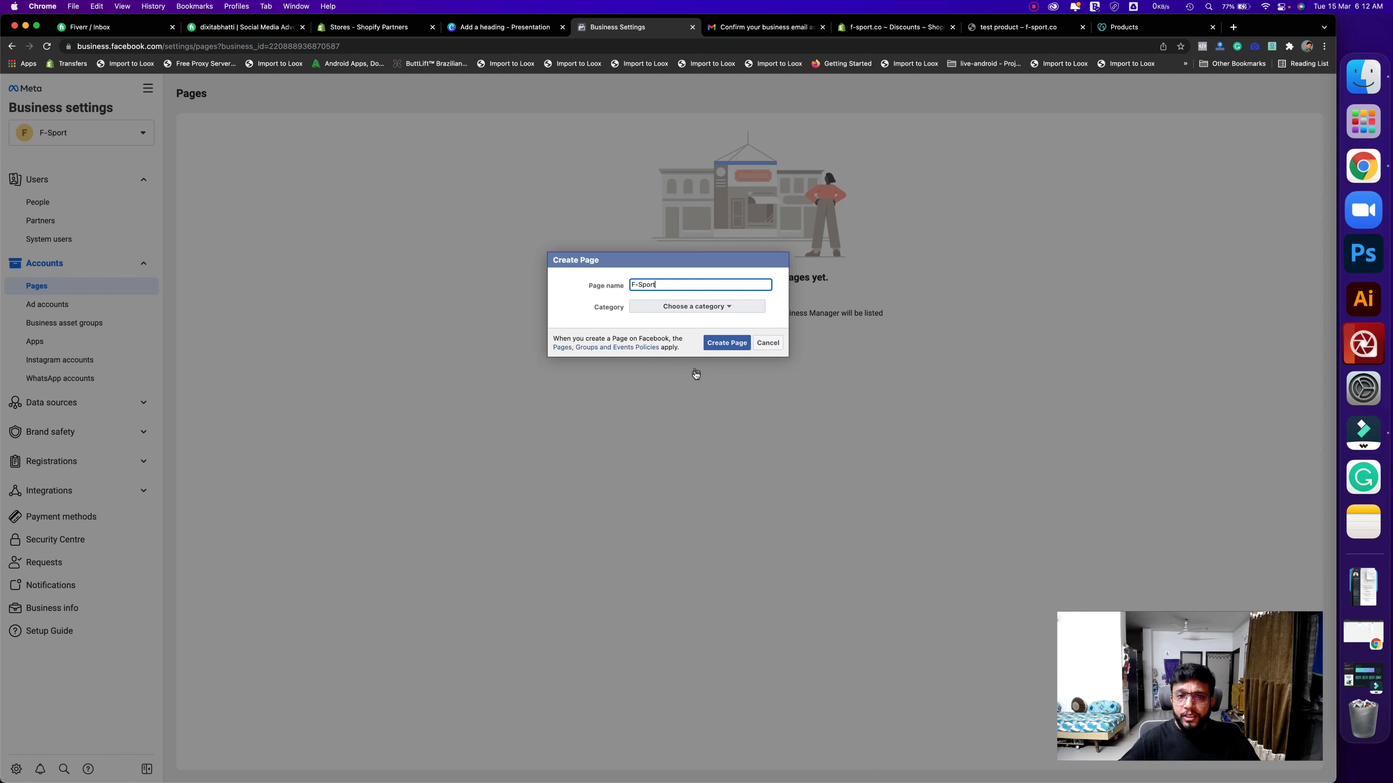
pyautogui.click(693, 306)
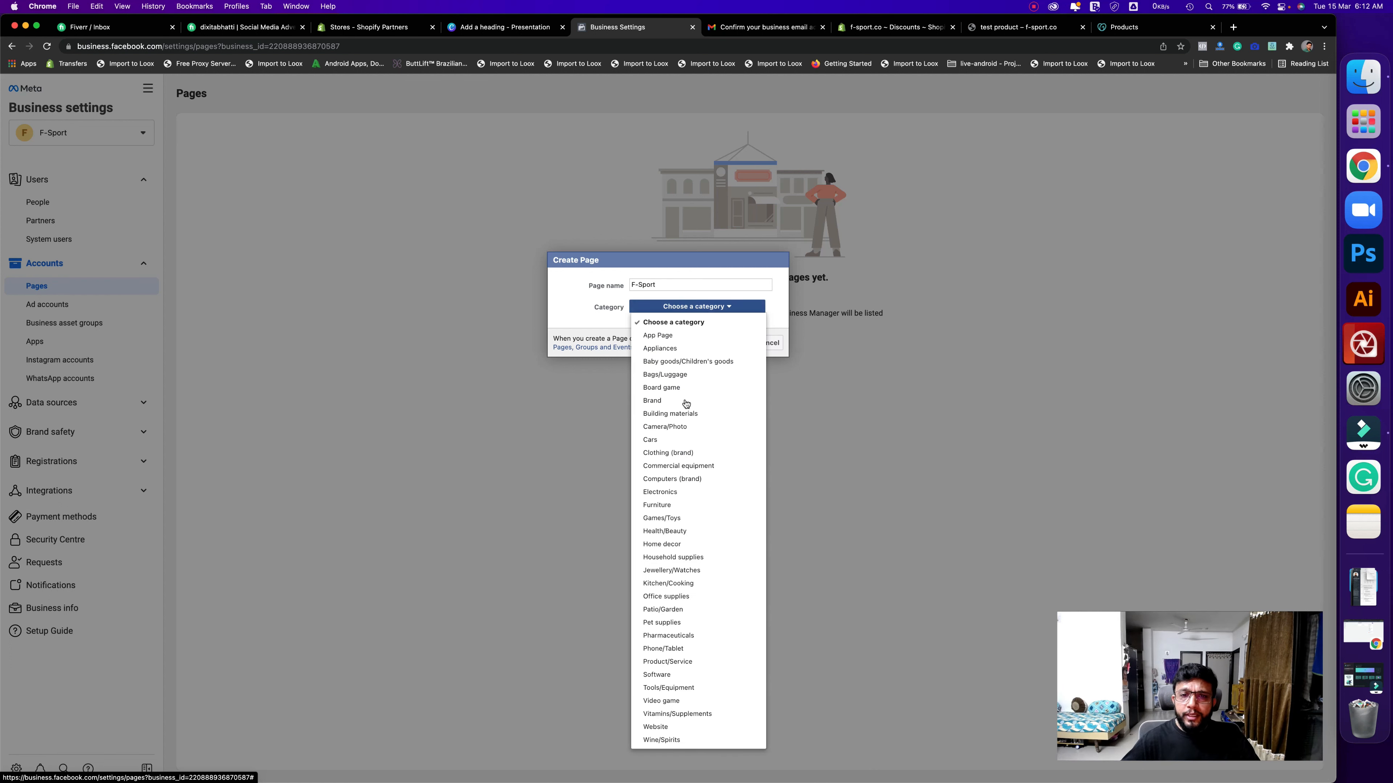
pyautogui.click(688, 404)
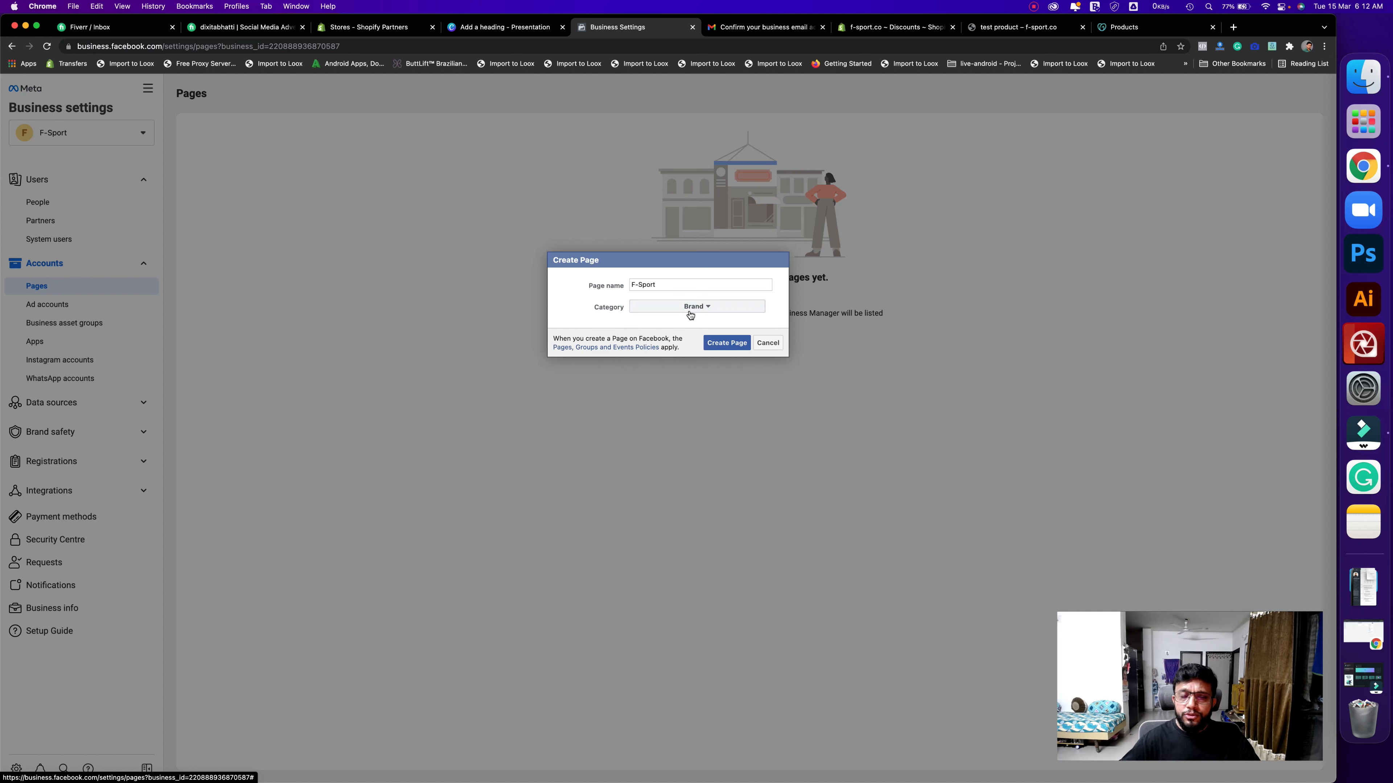
pyautogui.click(732, 344)
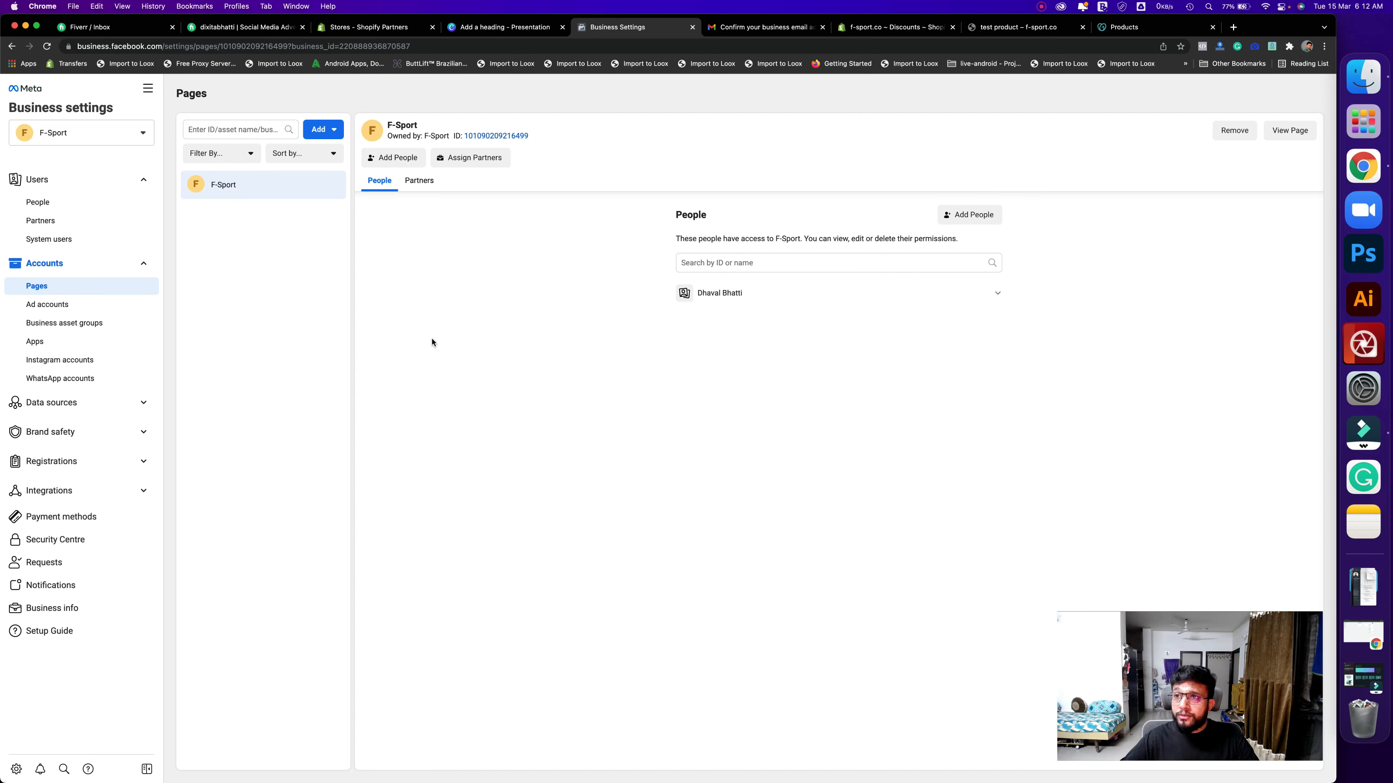
# - Bring up the Create a new ad account form from the Ad accounts section
pyautogui.click(47, 304)
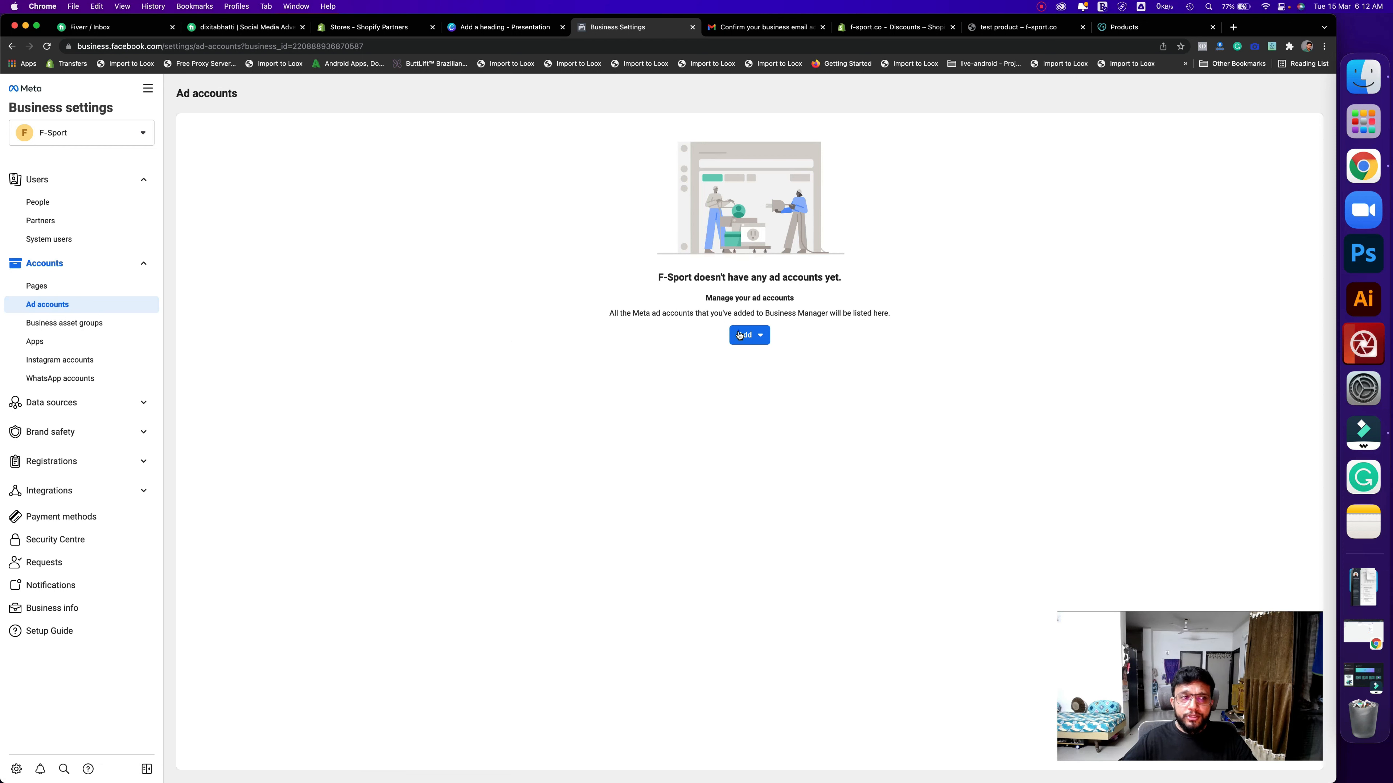
pyautogui.click(747, 335)
pyautogui.click(849, 462)
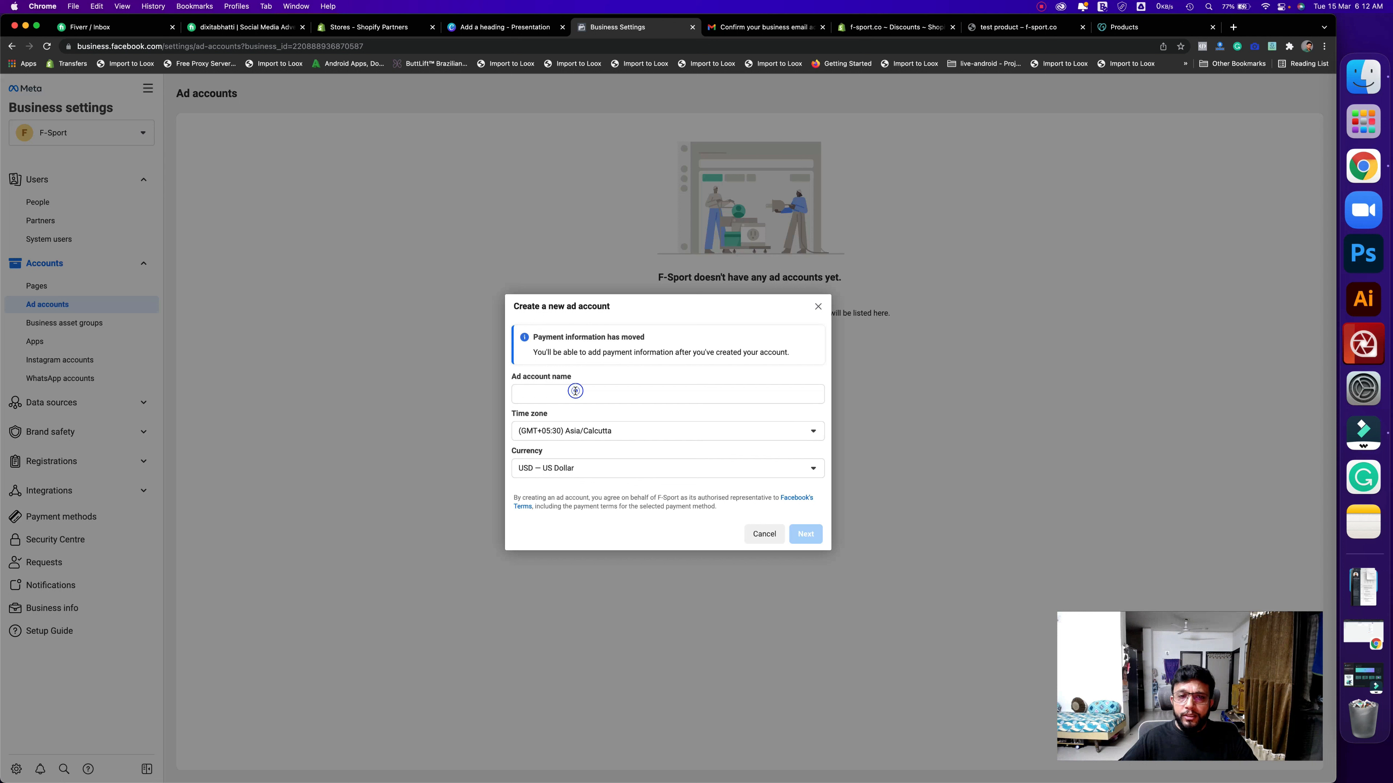
pyautogui.click(575, 391)
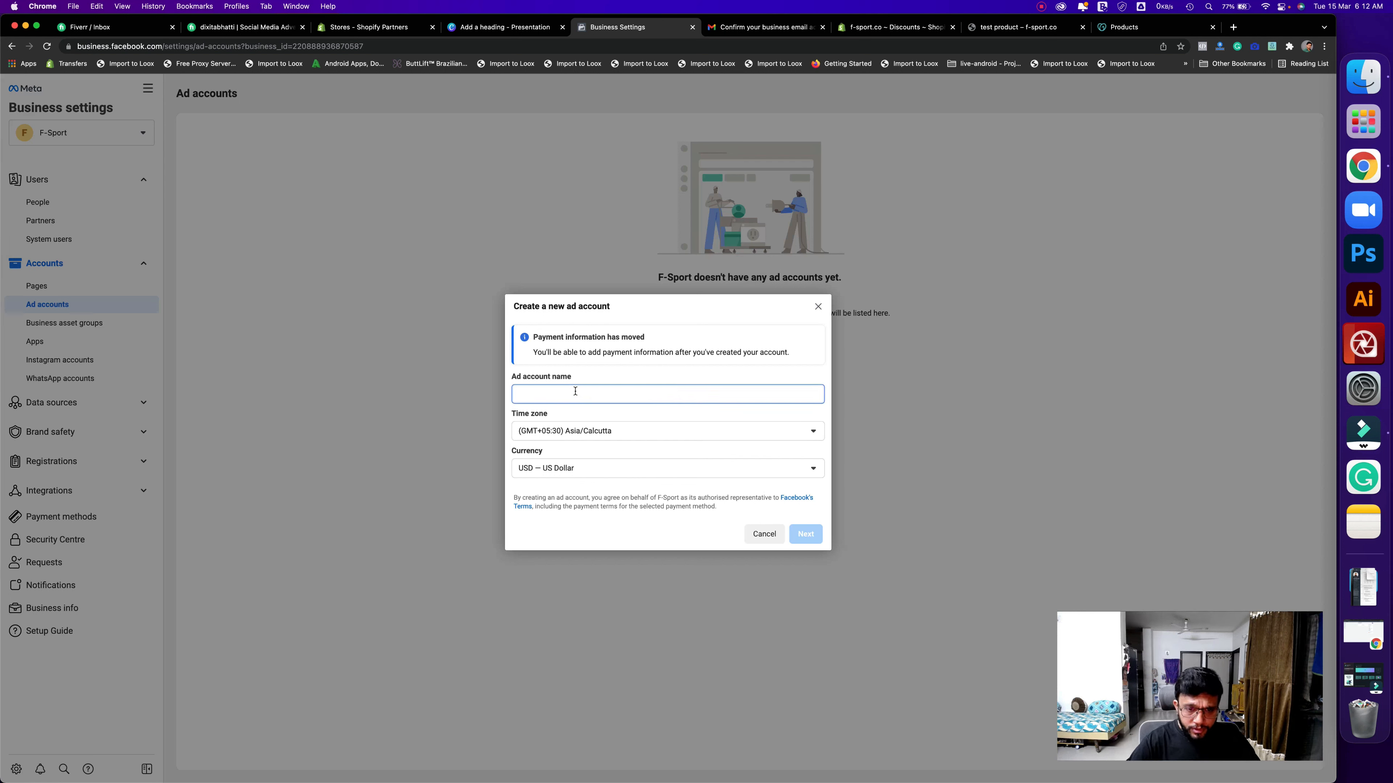
# - Name the ad account F-Sport Ad Account, choose Indian Rupee currency, and assign it to F-Sport
pyautogui.write('F-Sport')
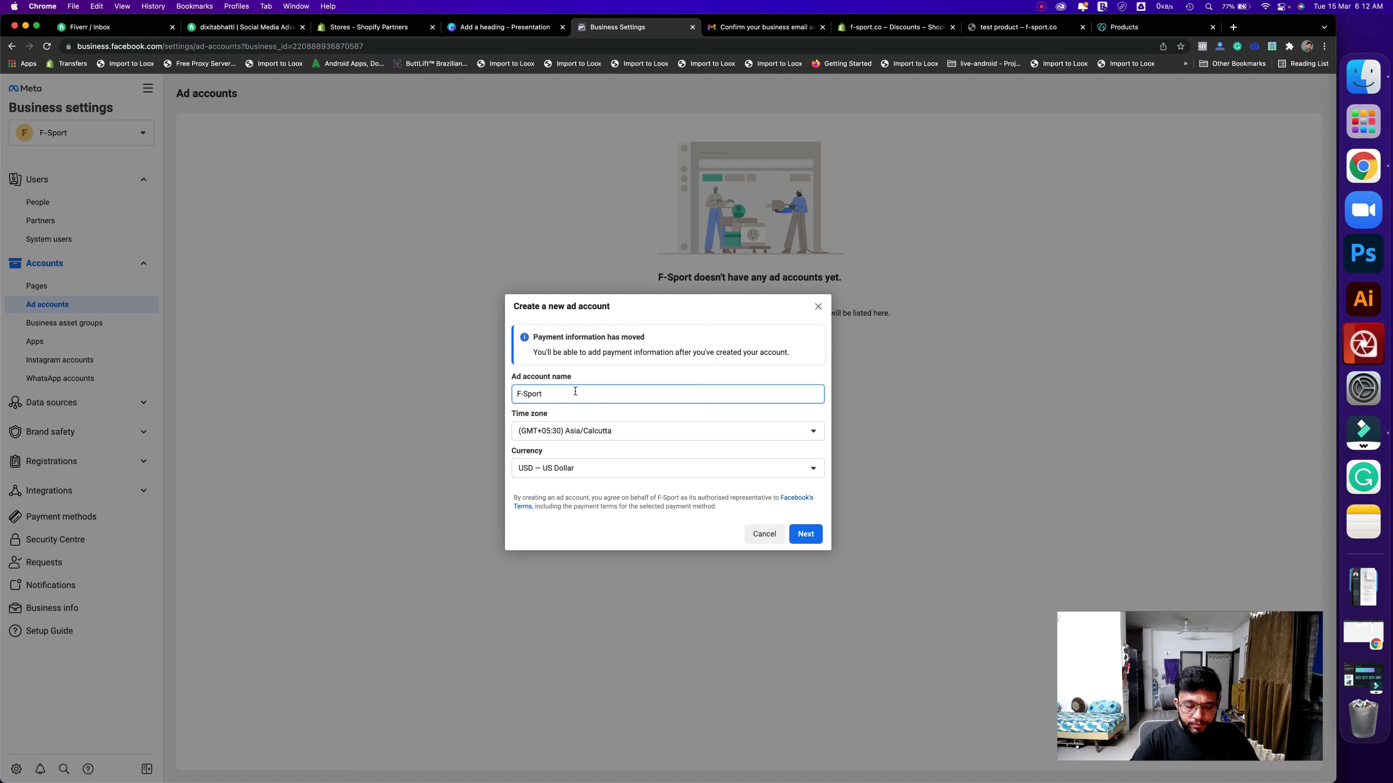
pyautogui.write(' A')
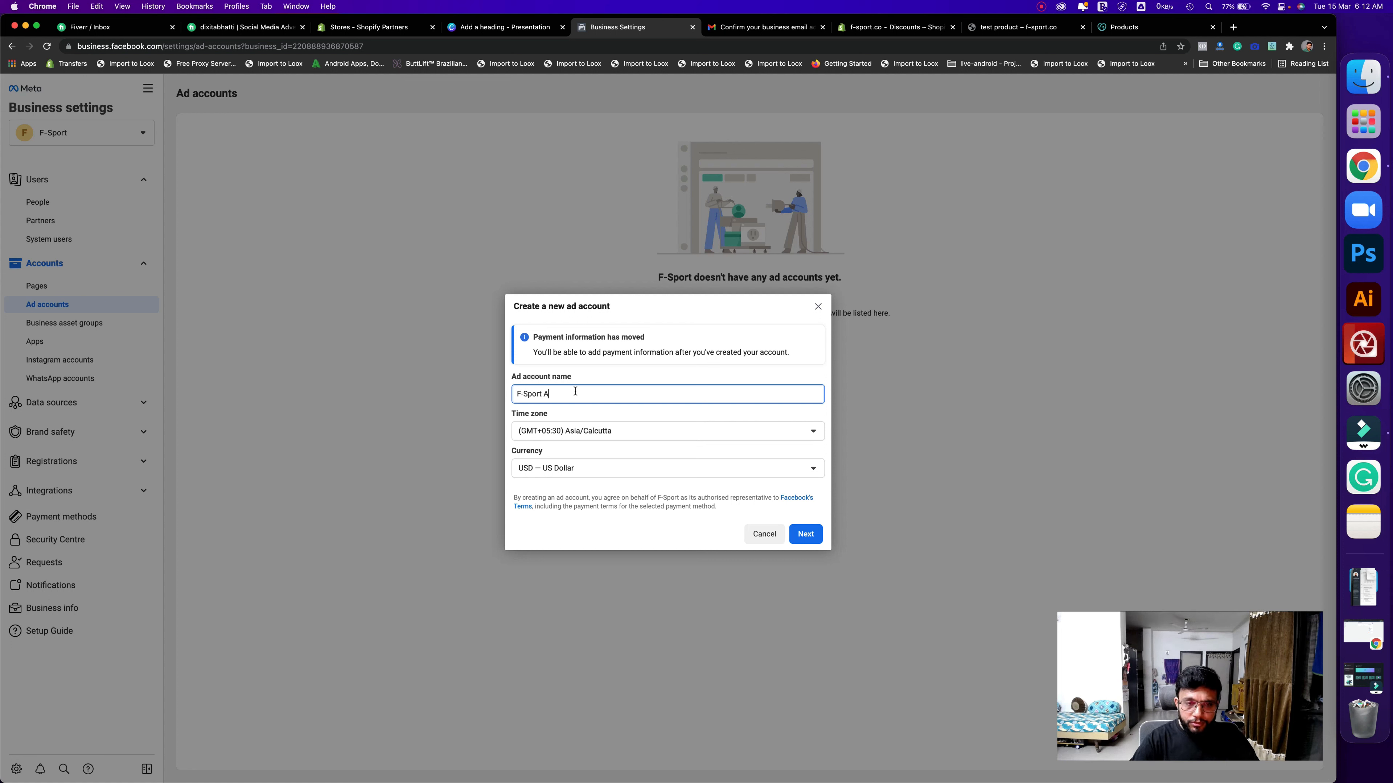
pyautogui.write('d Account')
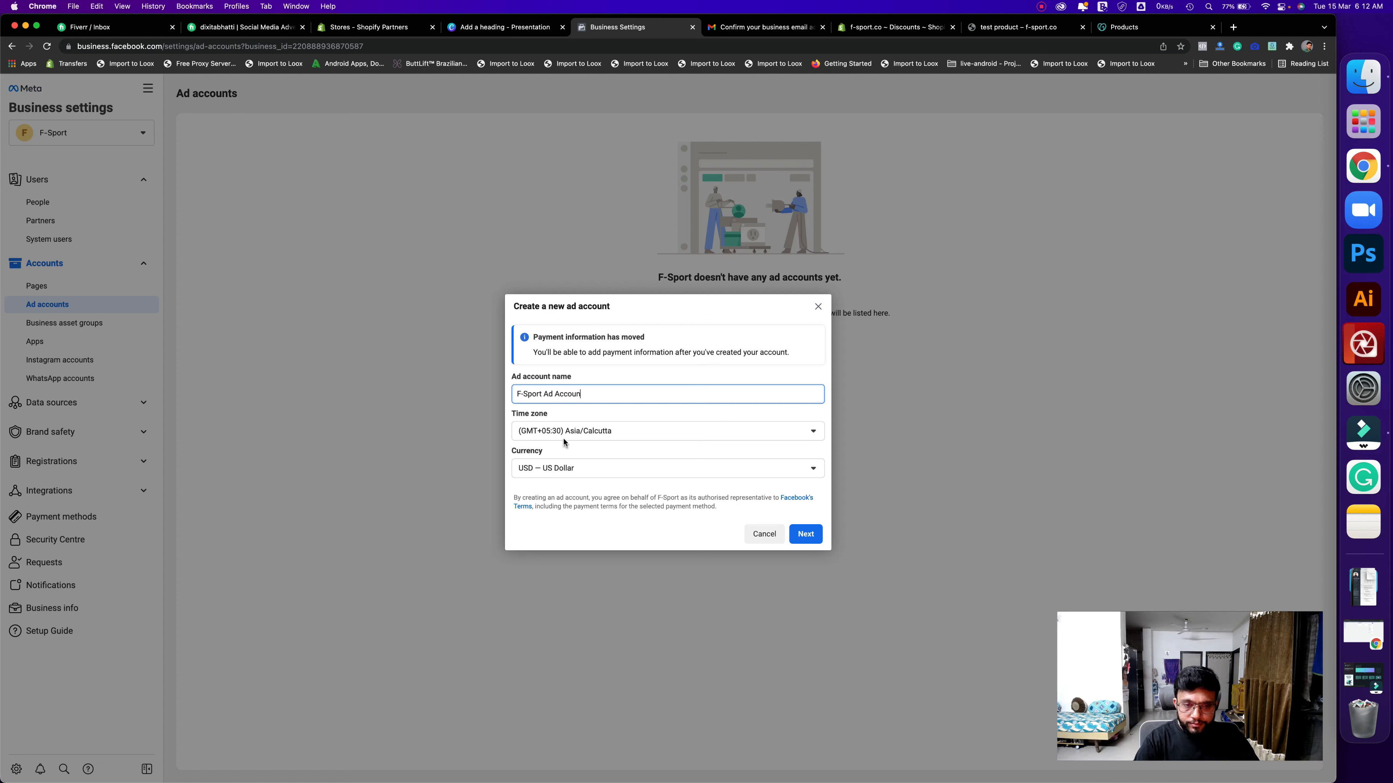
pyautogui.click(650, 472)
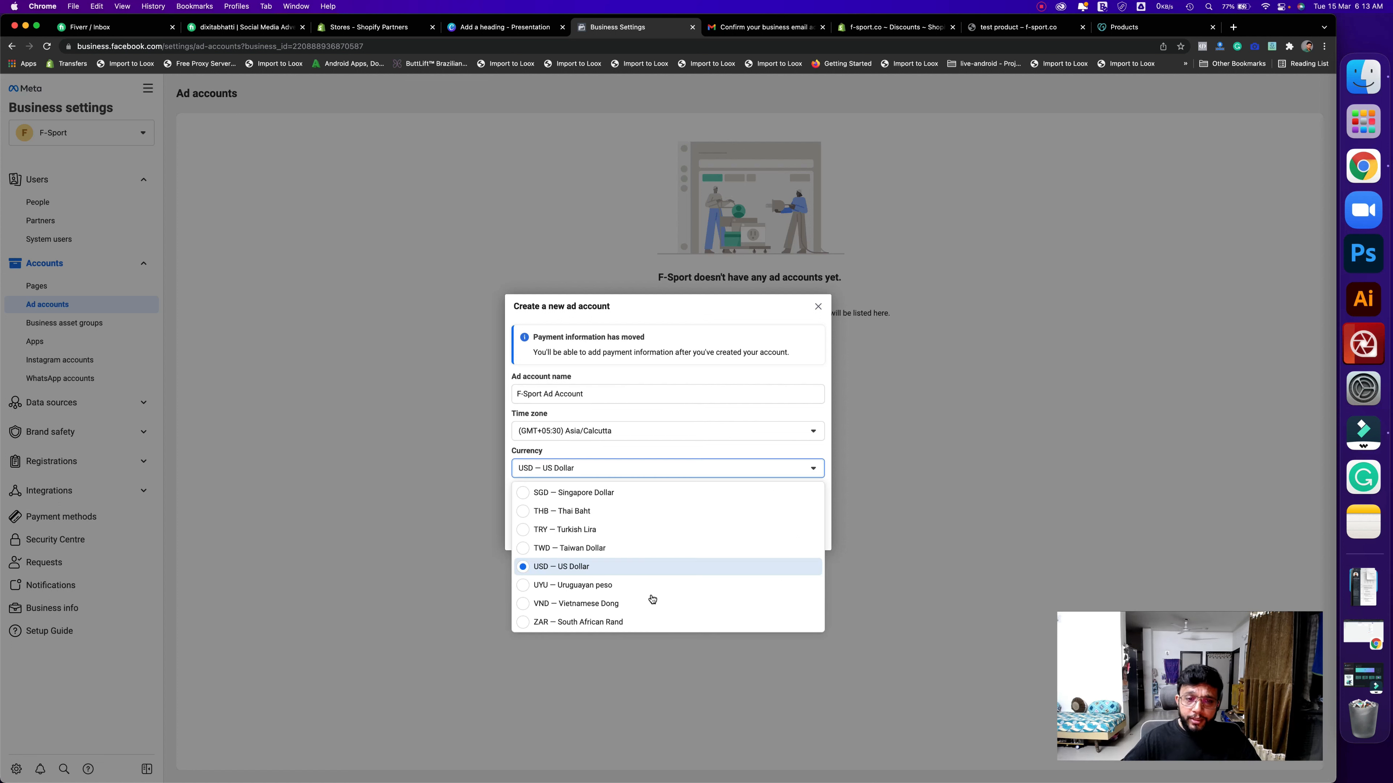
pyautogui.scroll(10, 650, 600)
pyautogui.scroll(-2, 611, 597)
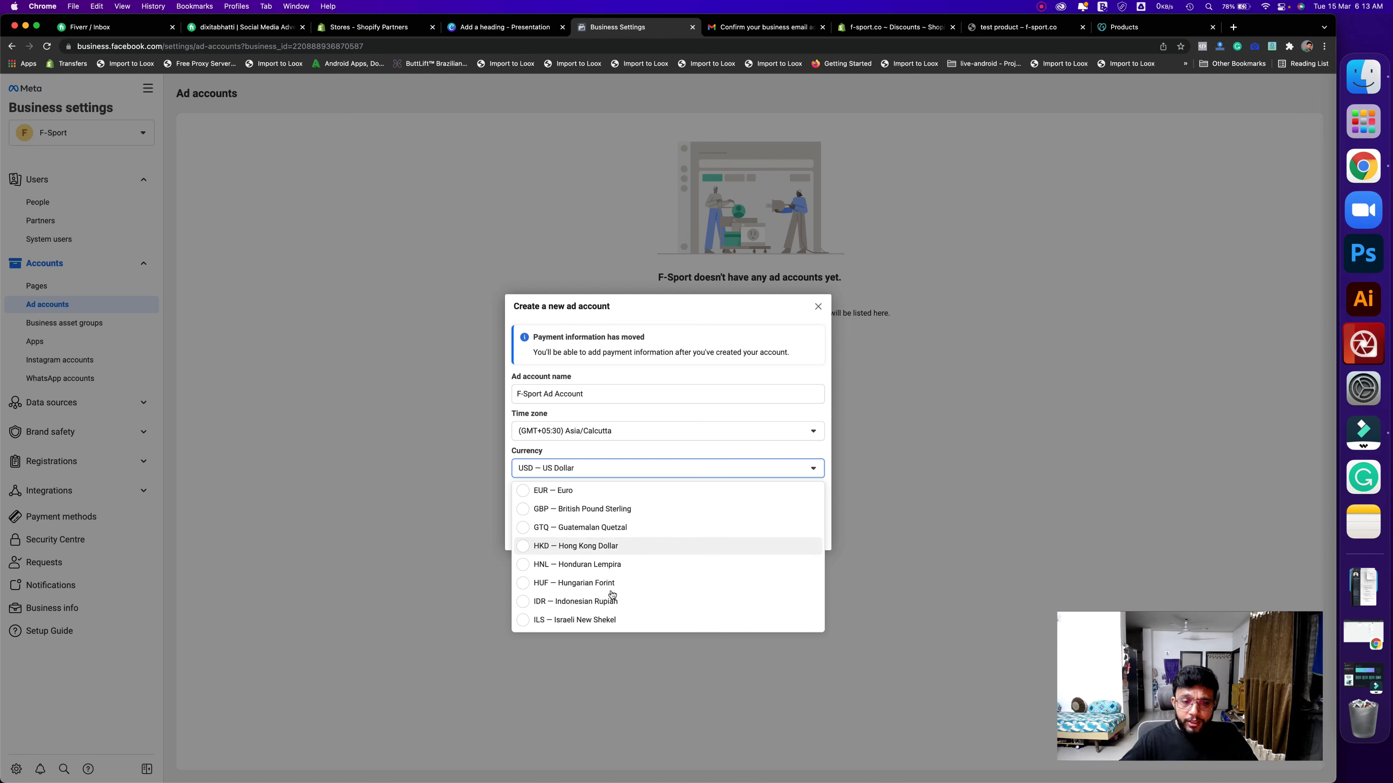
pyautogui.press('Down')
pyautogui.press('Down')
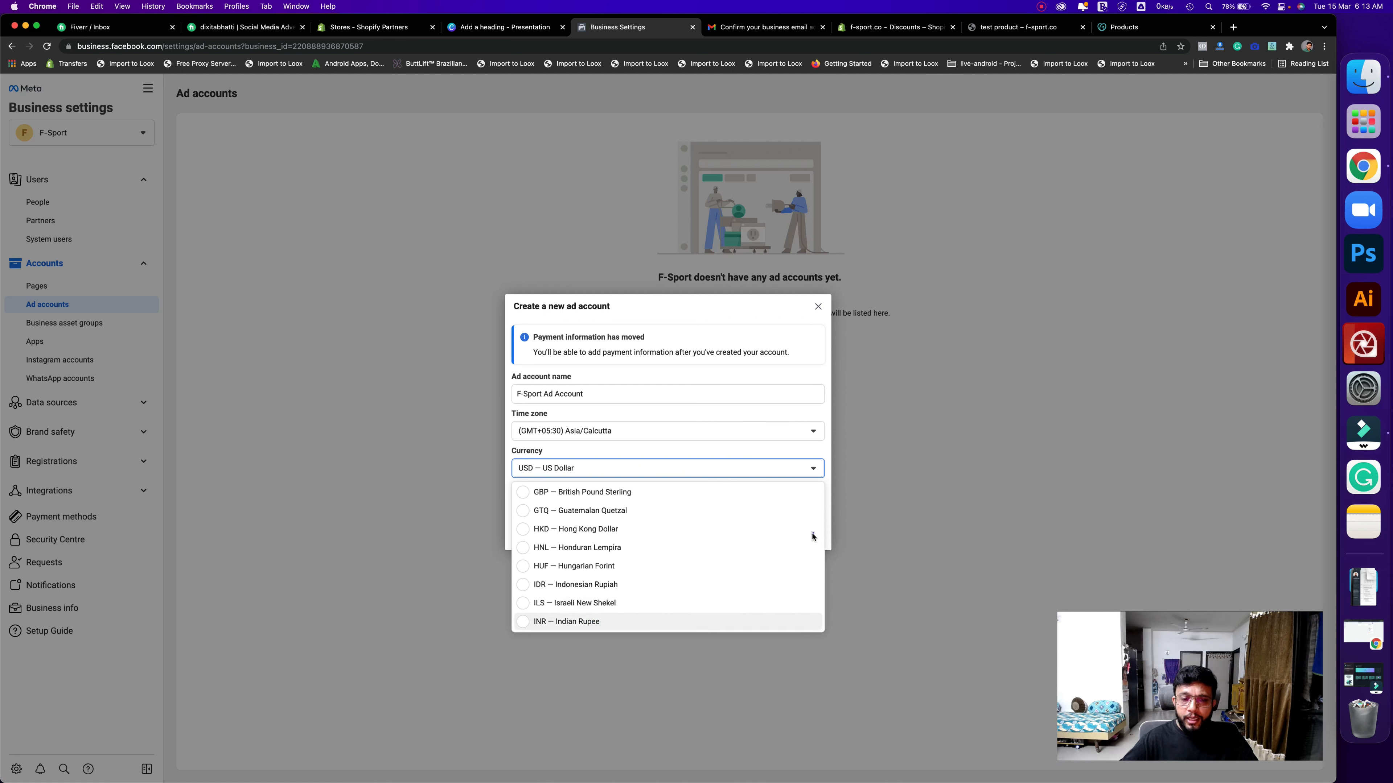
pyautogui.press('Return')
pyautogui.click(805, 534)
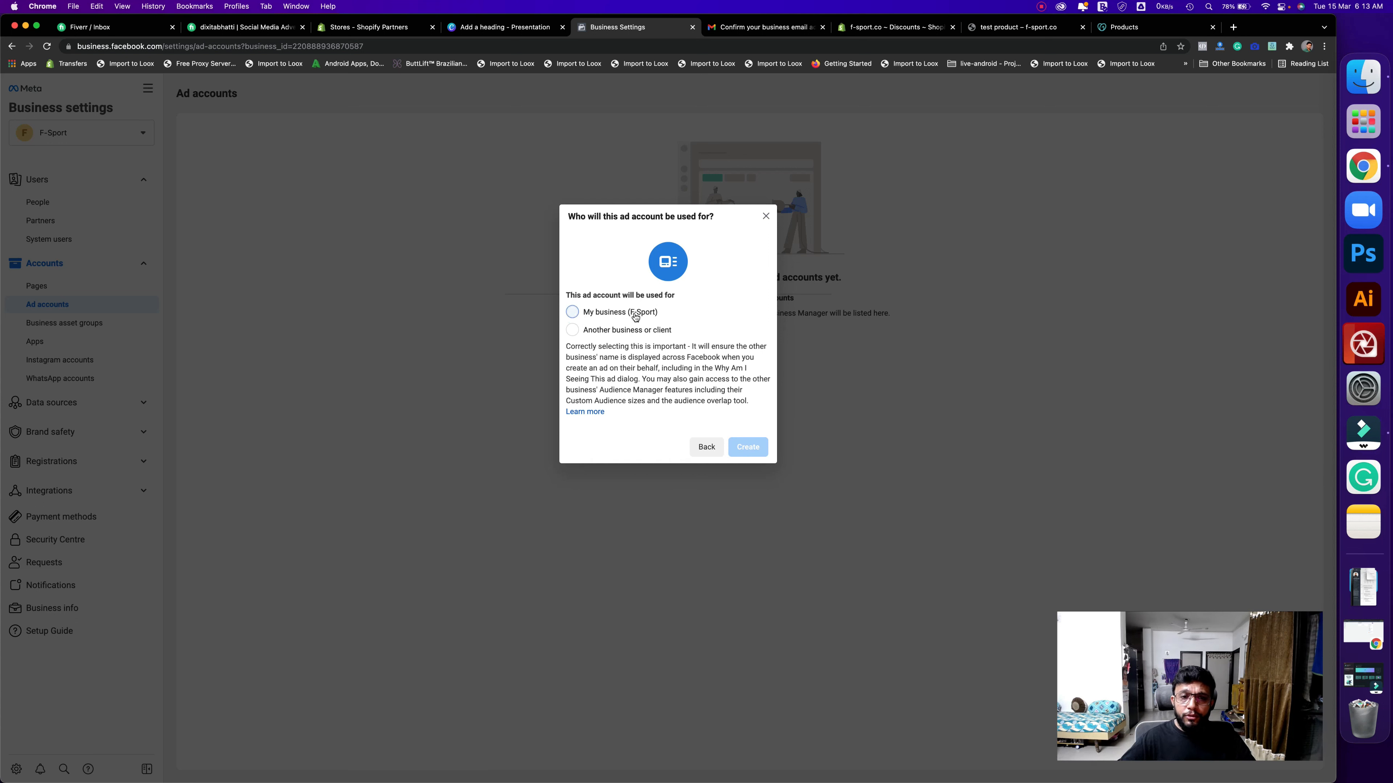
pyautogui.click(607, 318)
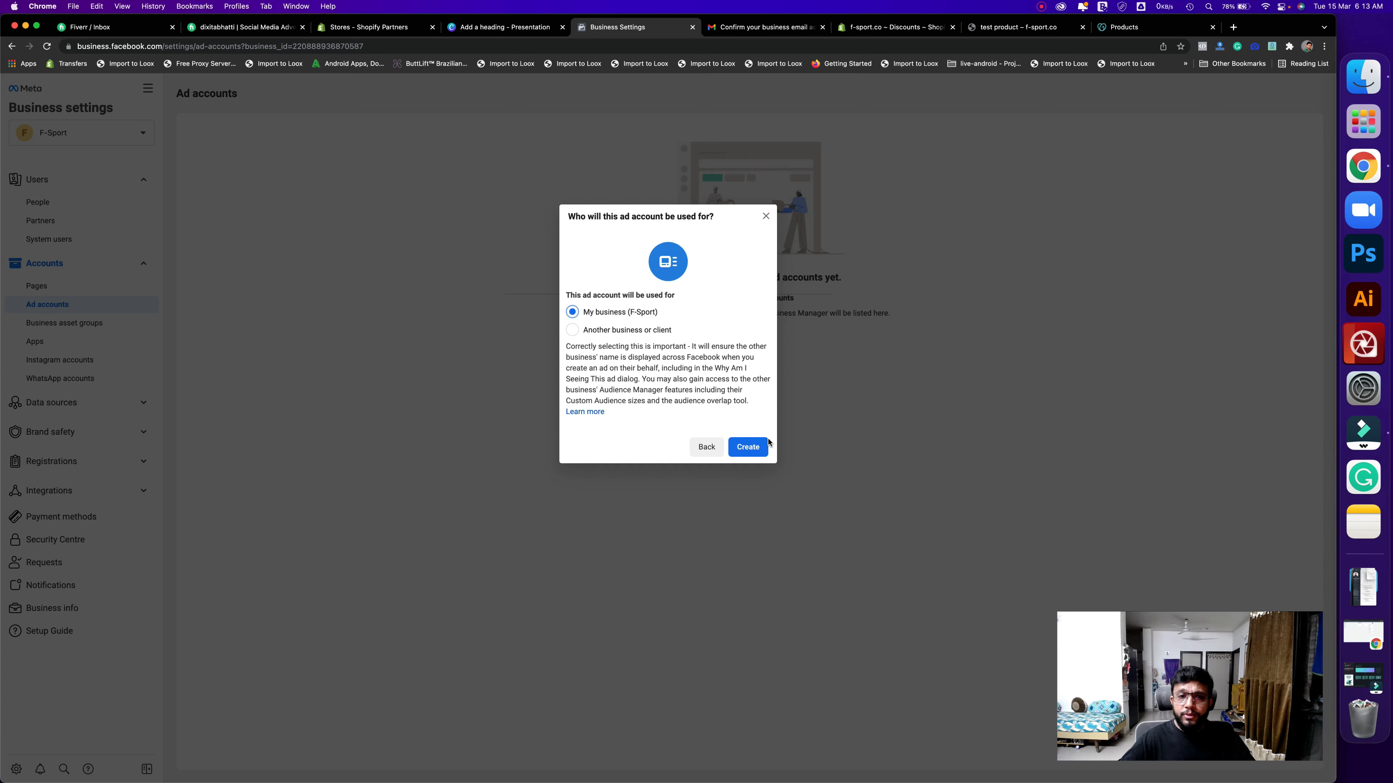
# - Create the ad account and give the chosen person full Manage ad account permission
pyautogui.click(742, 457)
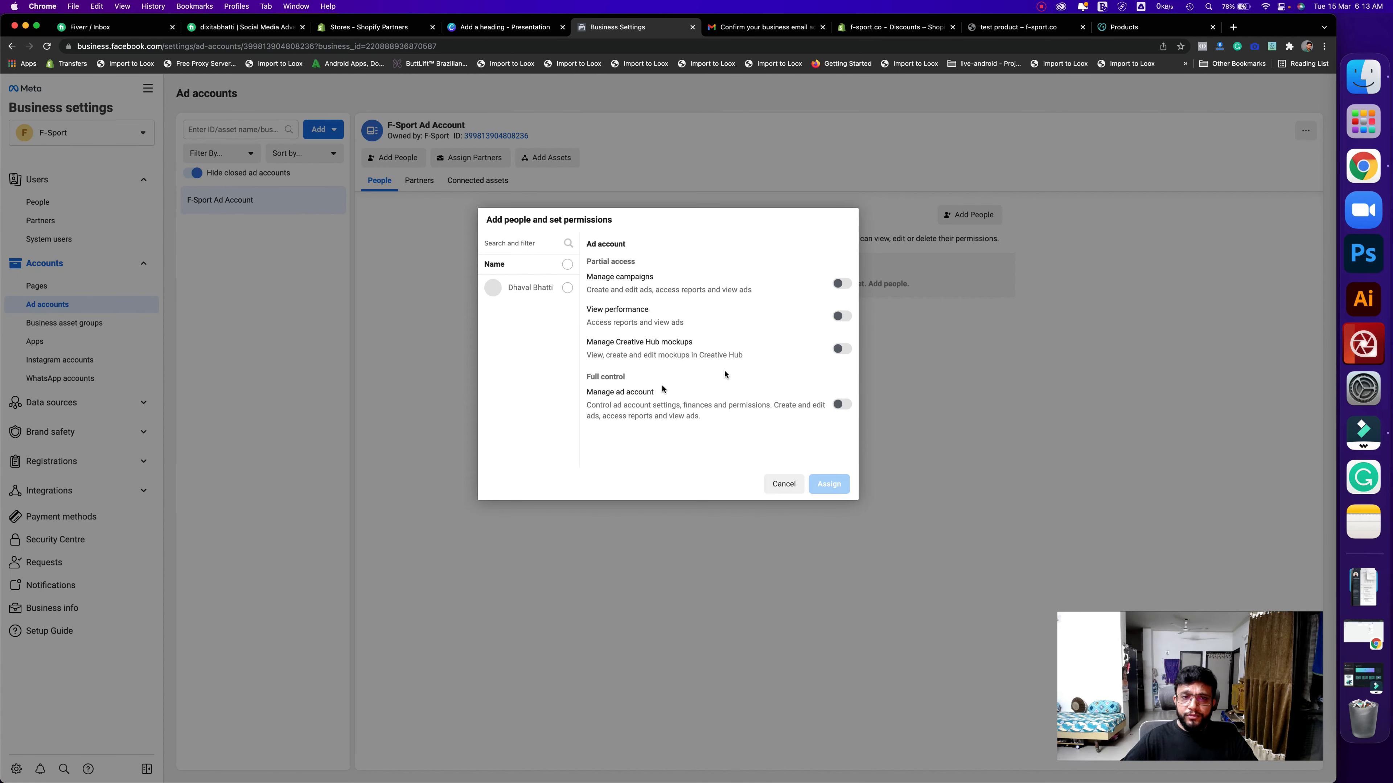
pyautogui.click(568, 289)
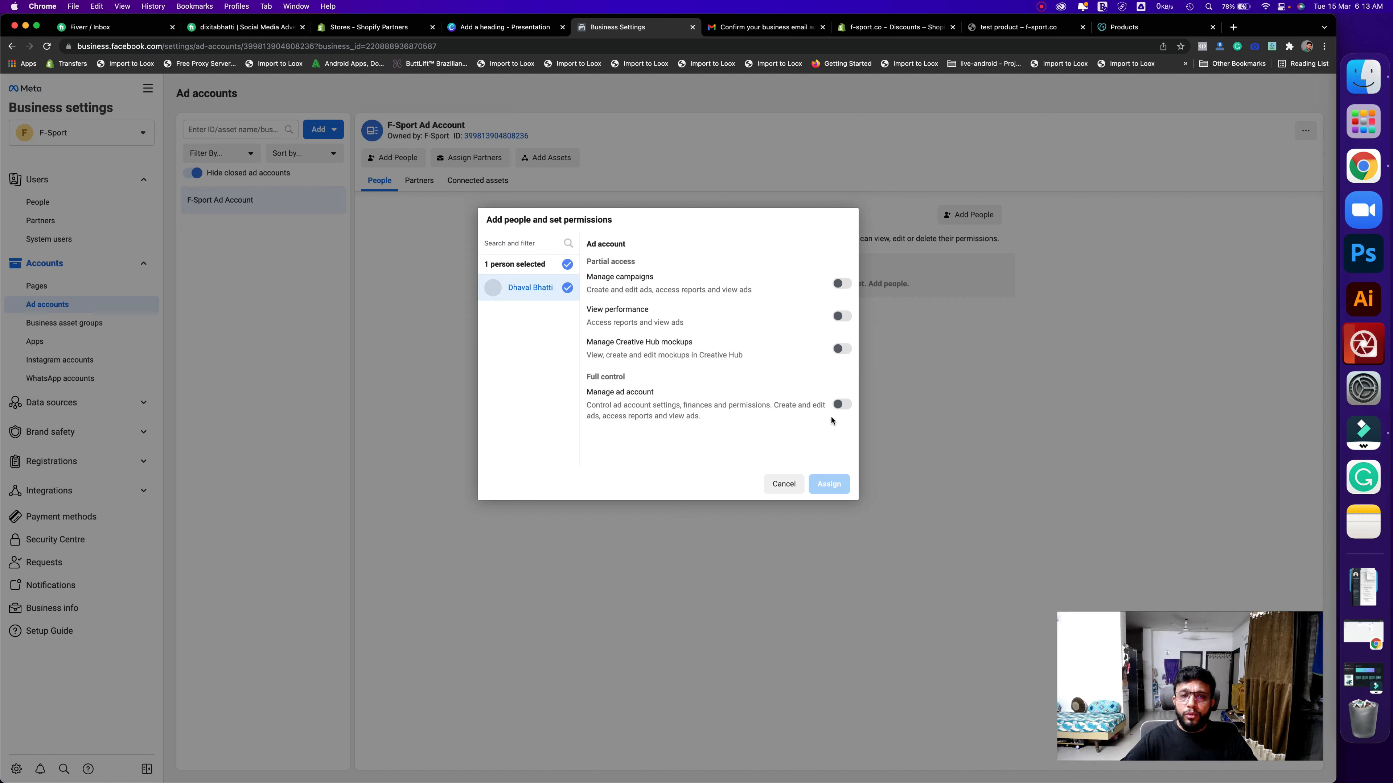
pyautogui.click(843, 405)
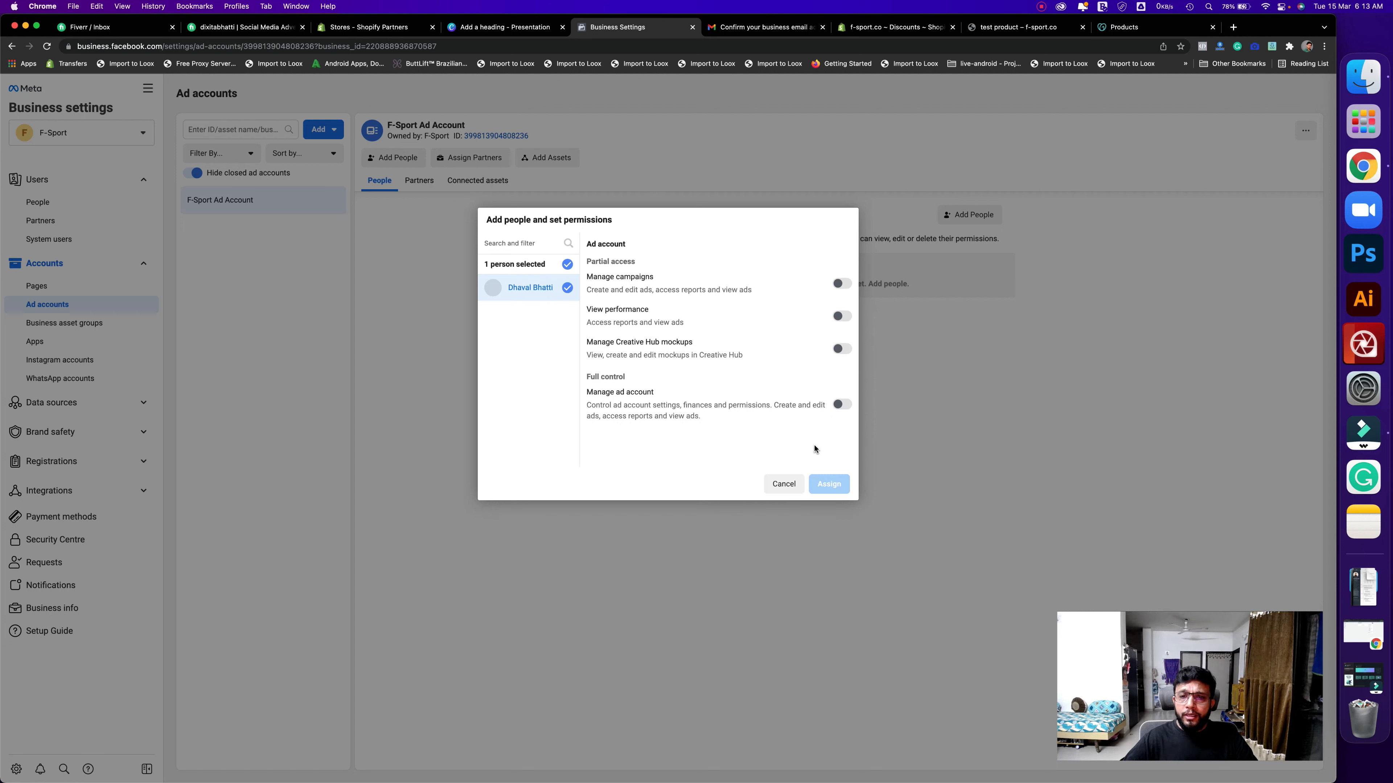
pyautogui.click(830, 485)
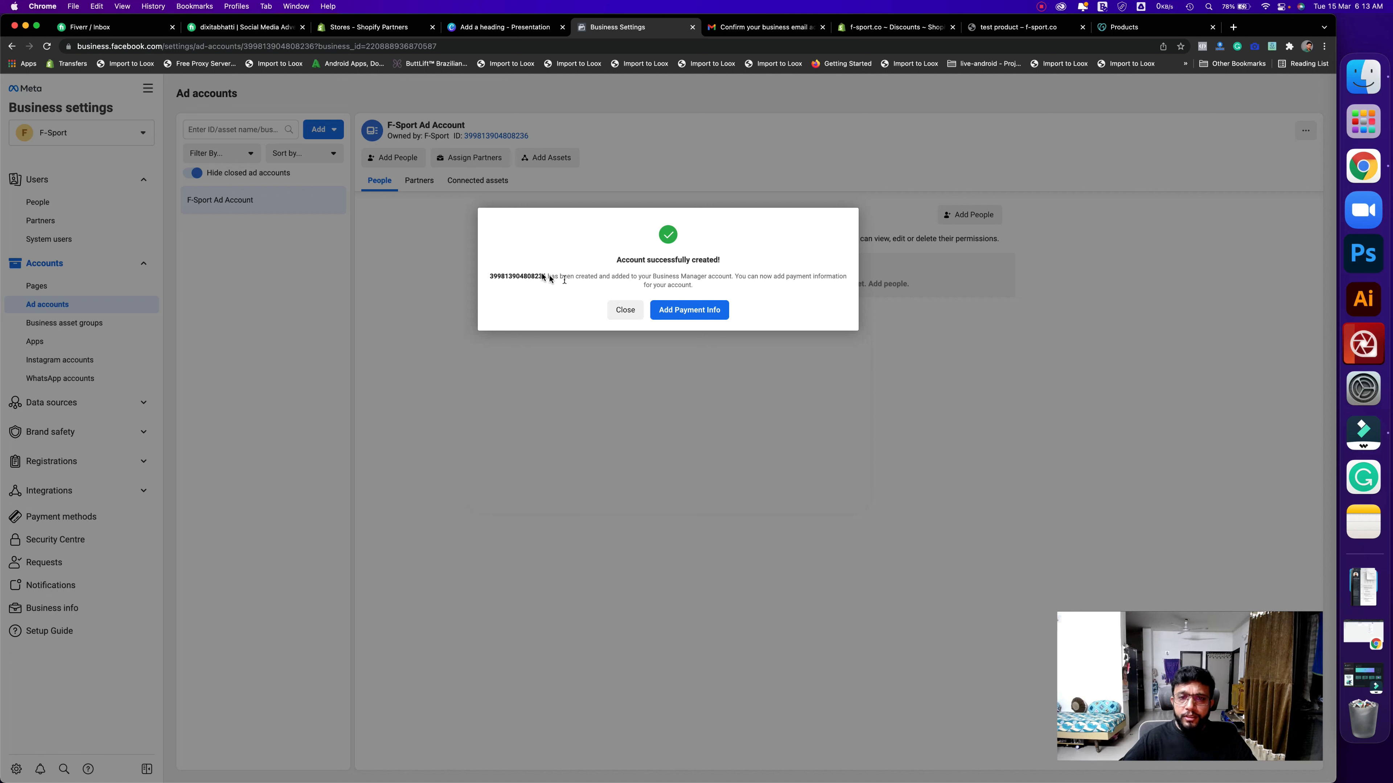
# - Highlight the confirmation's account ID text, then proceed to Add Payment Info
pyautogui.moveTo(606, 261); pyautogui.dragTo(749, 285)
pyautogui.click(765, 323)
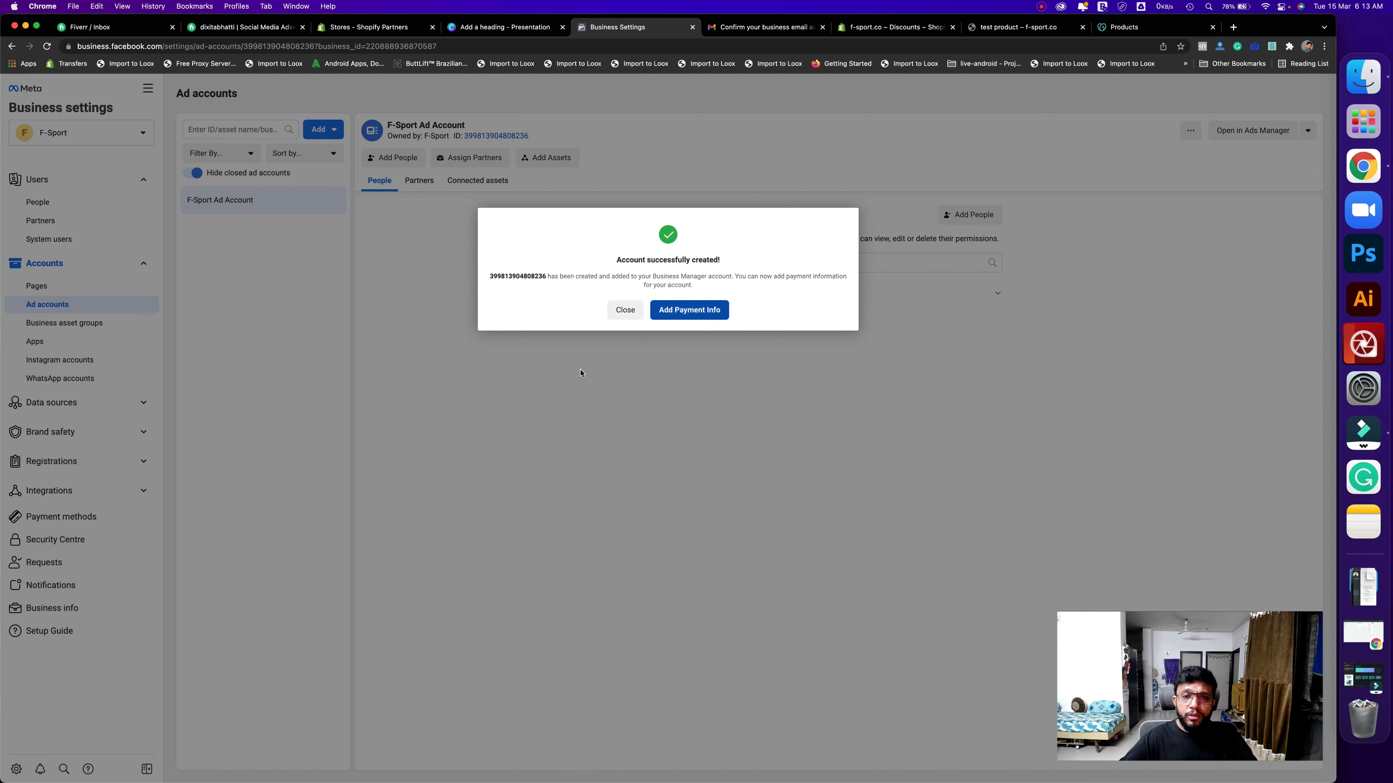
pyautogui.click(688, 310)
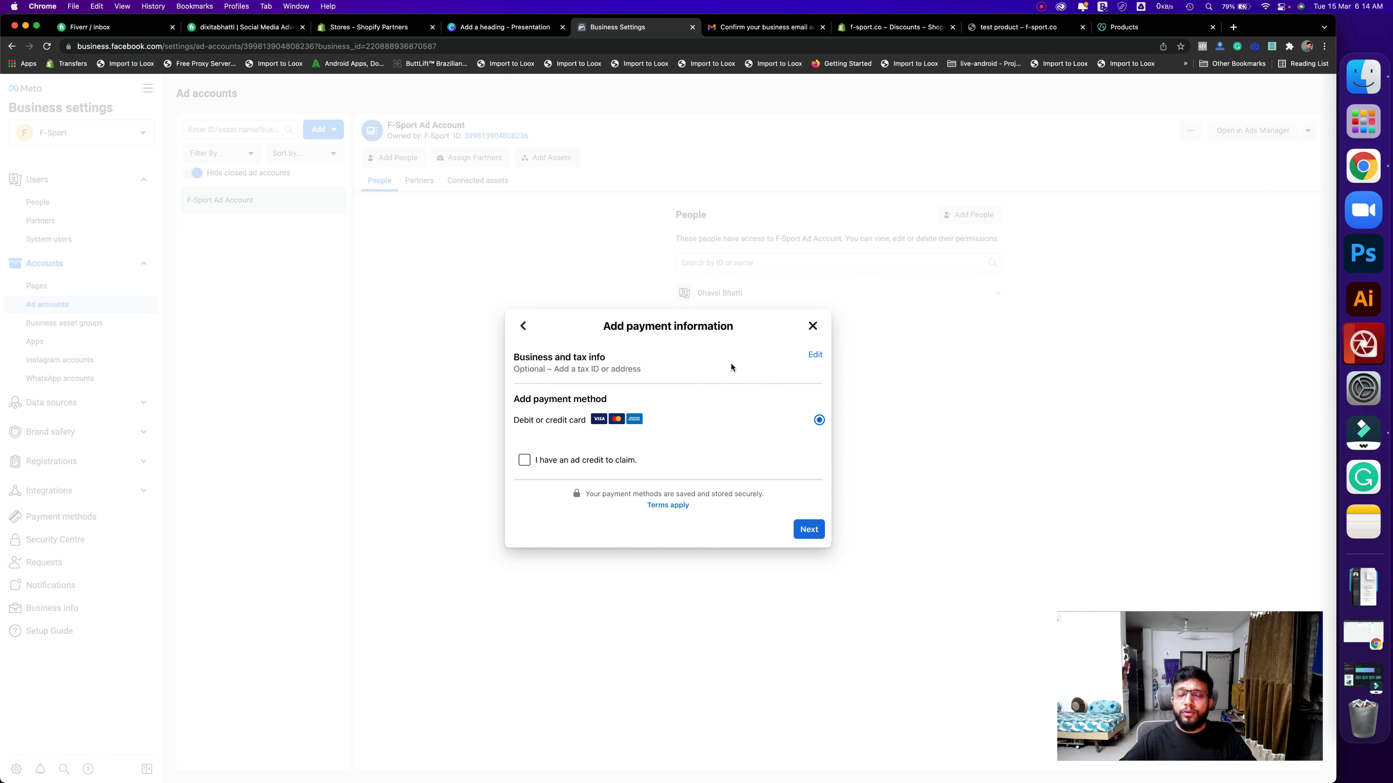
# - Add a debit or credit card from a saved card, accepting the recurring-charge and tokenisation consents
pyautogui.doubleClick(582, 357)
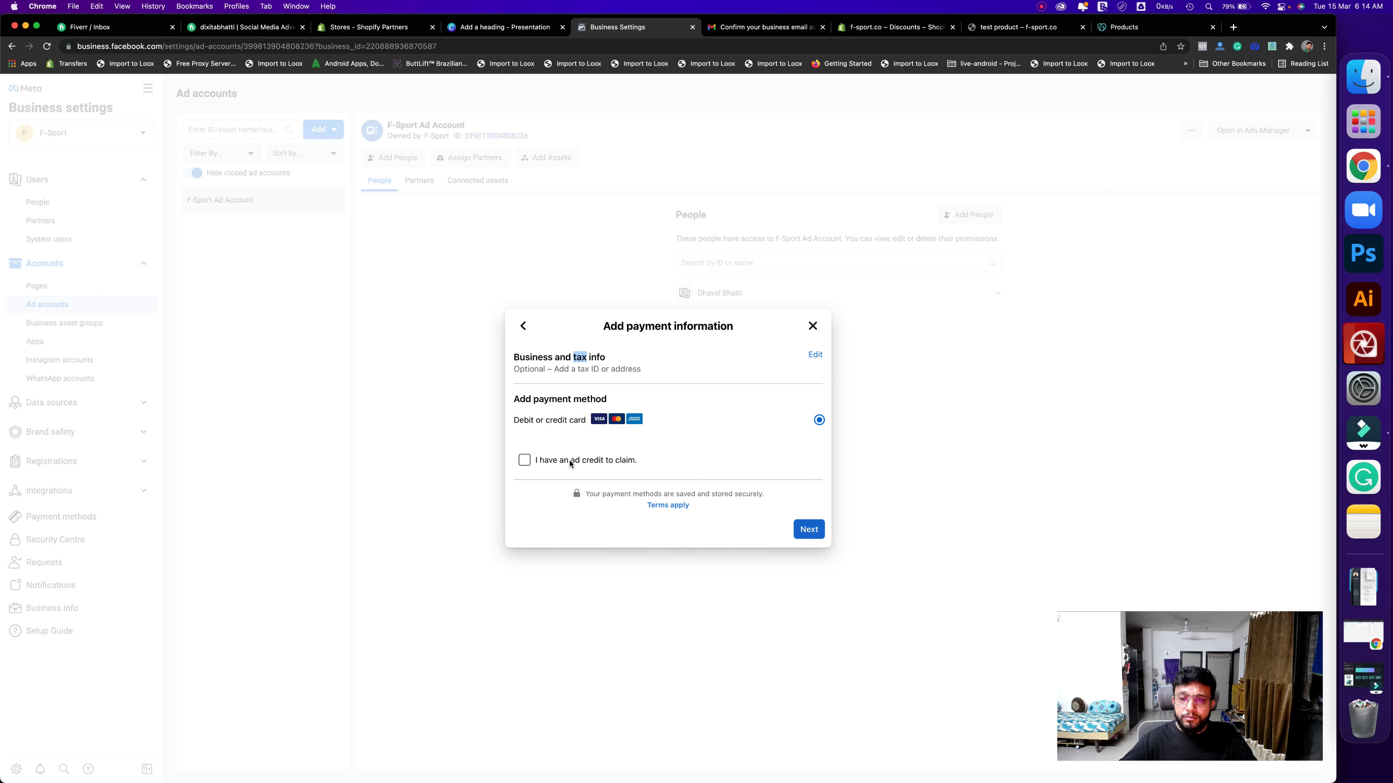
pyautogui.click(808, 530)
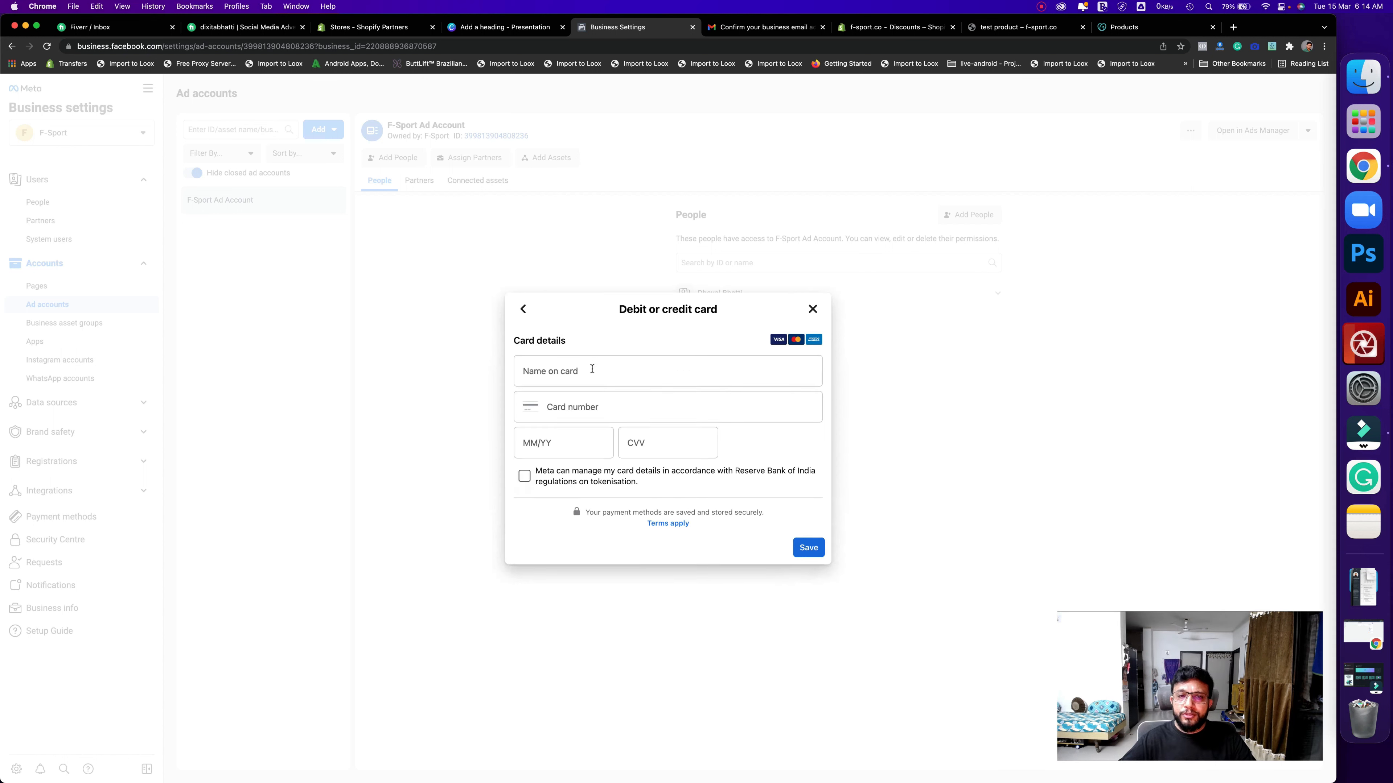
pyautogui.click(592, 369)
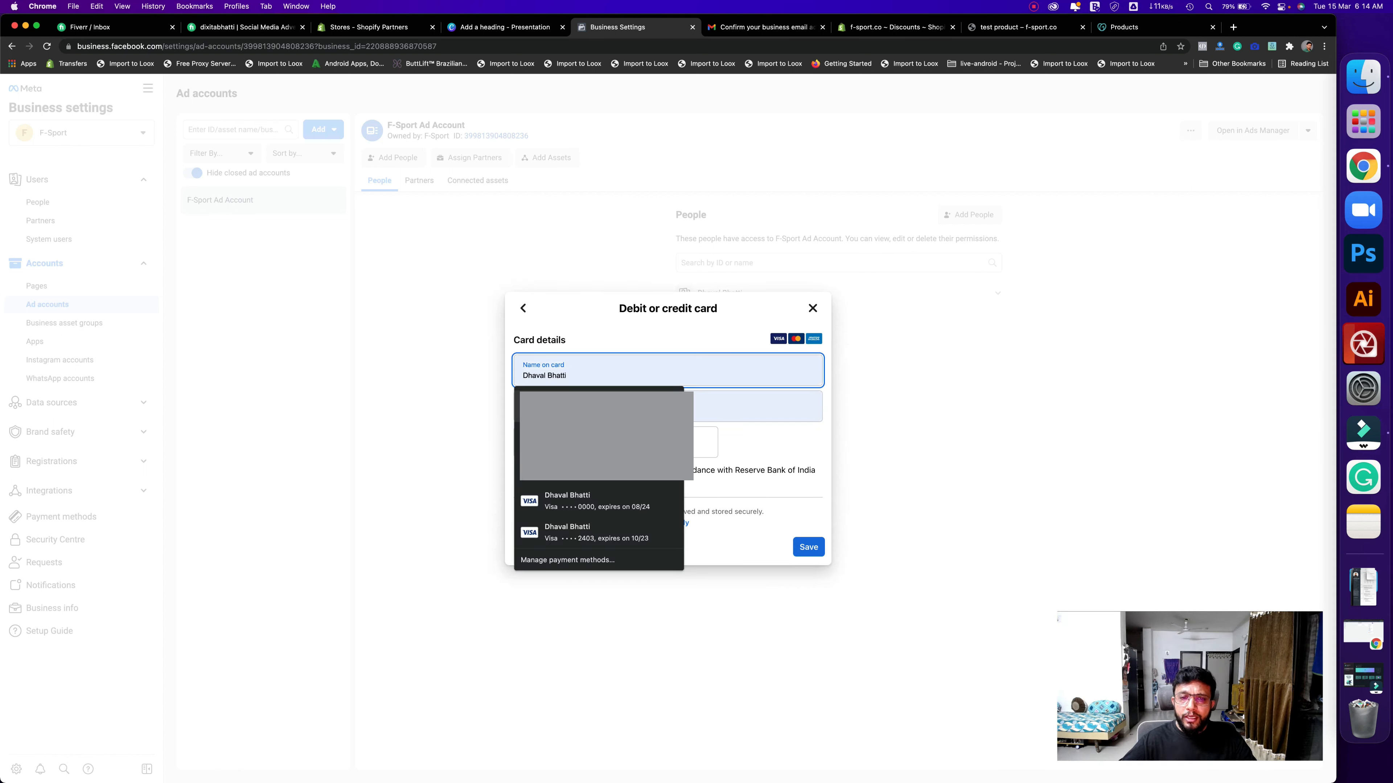
pyautogui.click(517, 406)
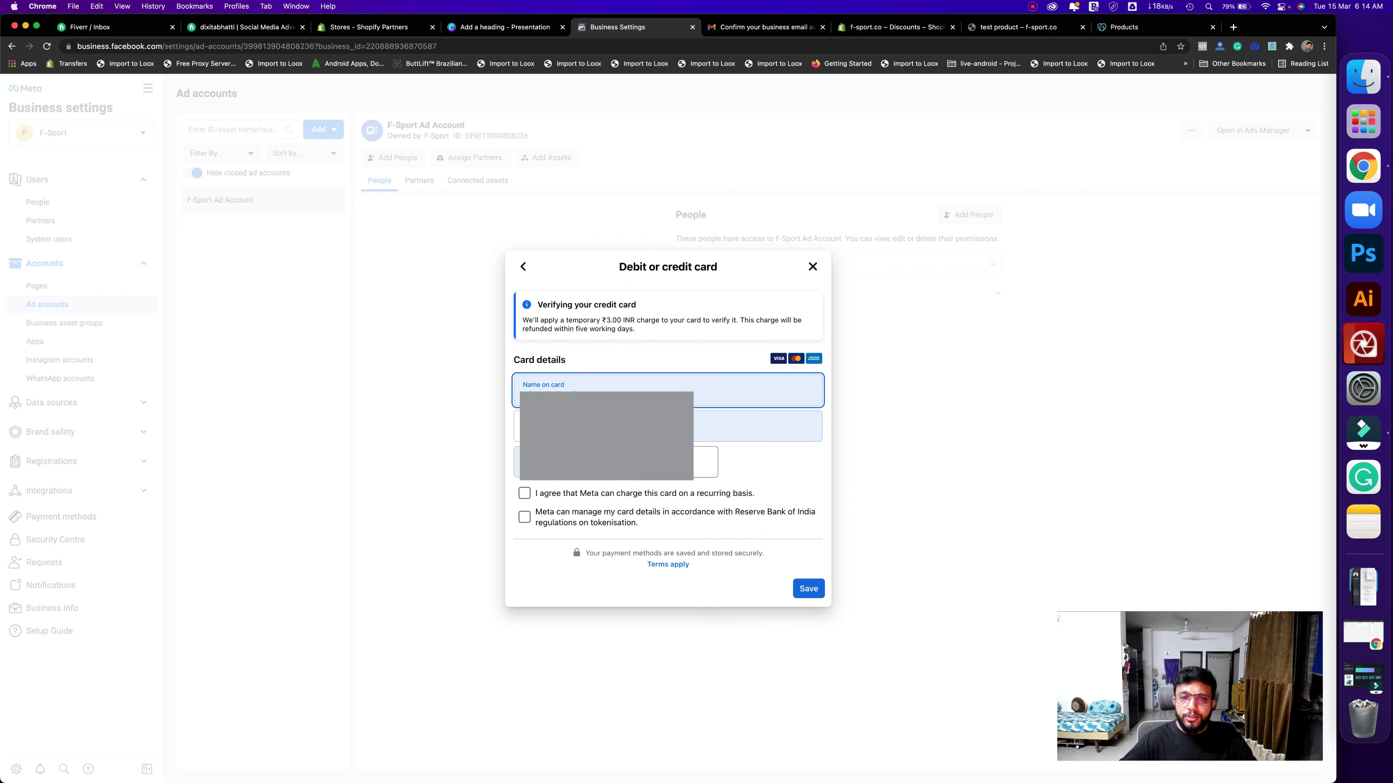
pyautogui.click(701, 462)
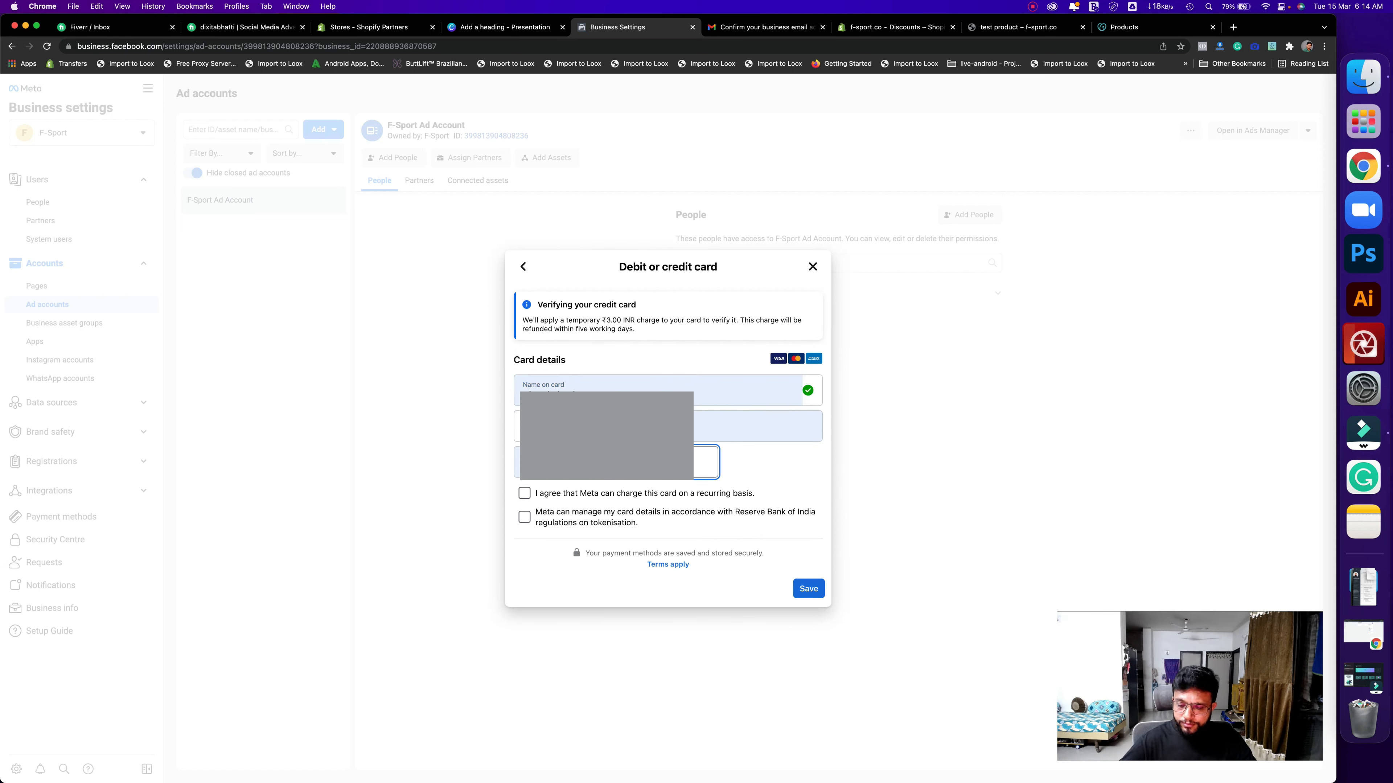
pyautogui.click(545, 498)
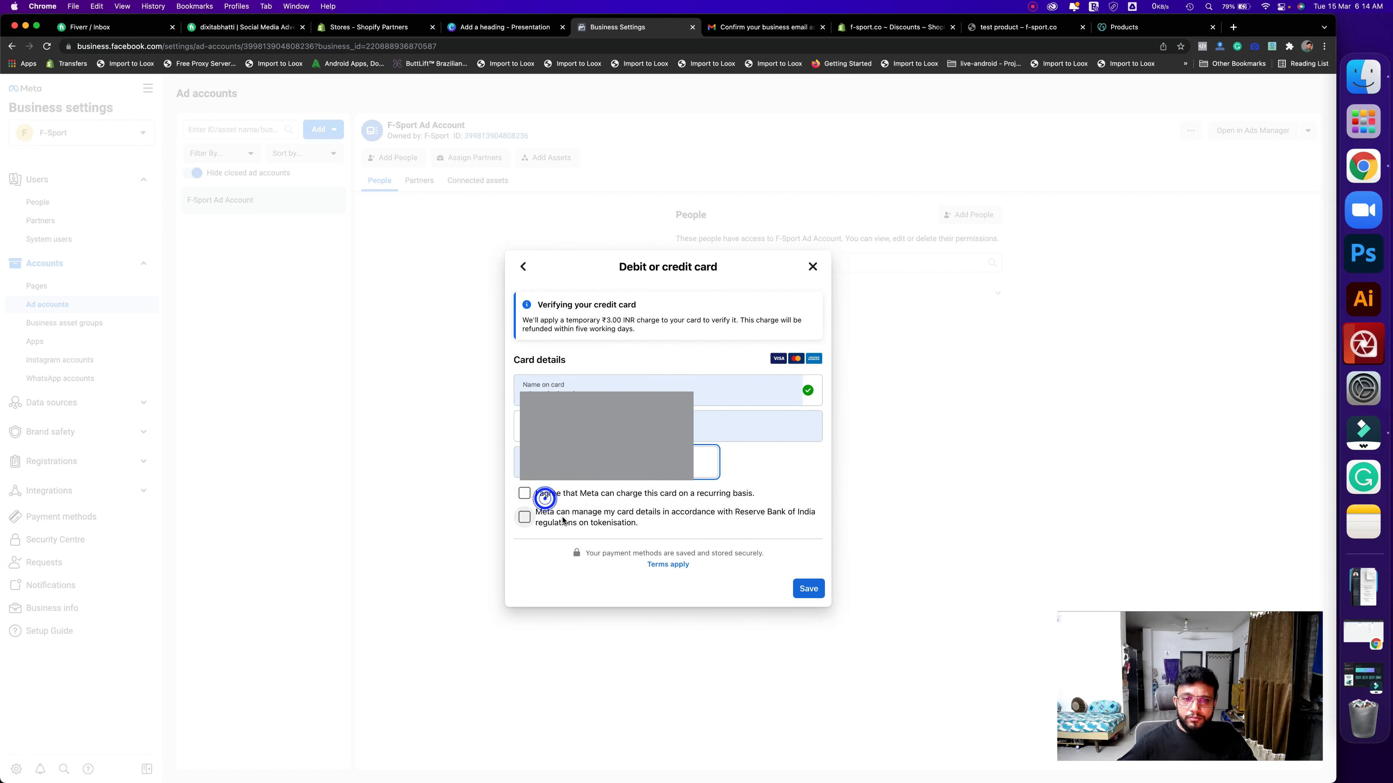
pyautogui.click(576, 525)
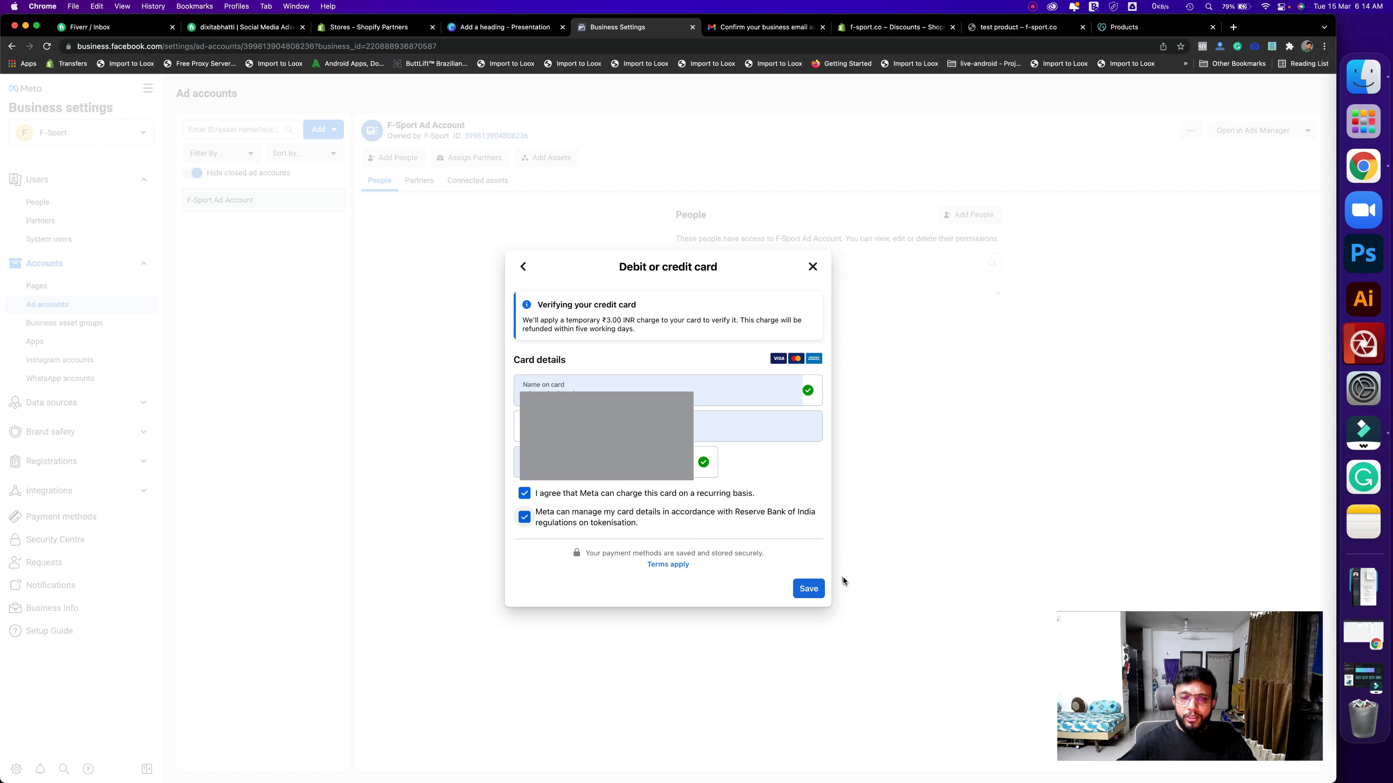
pyautogui.click(809, 593)
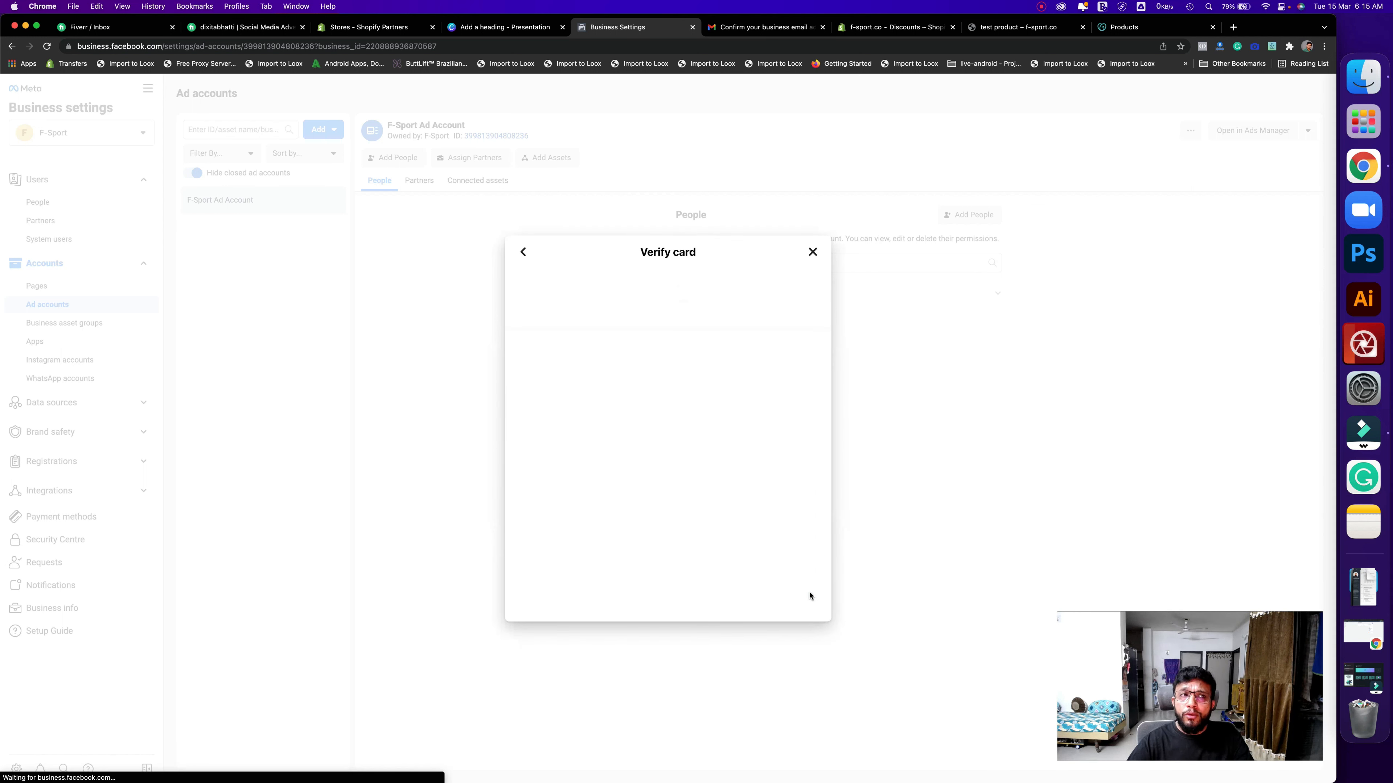
# - Verify the Visa card ending 5005 with the one-time password received by SMS
pyautogui.click(629, 416)
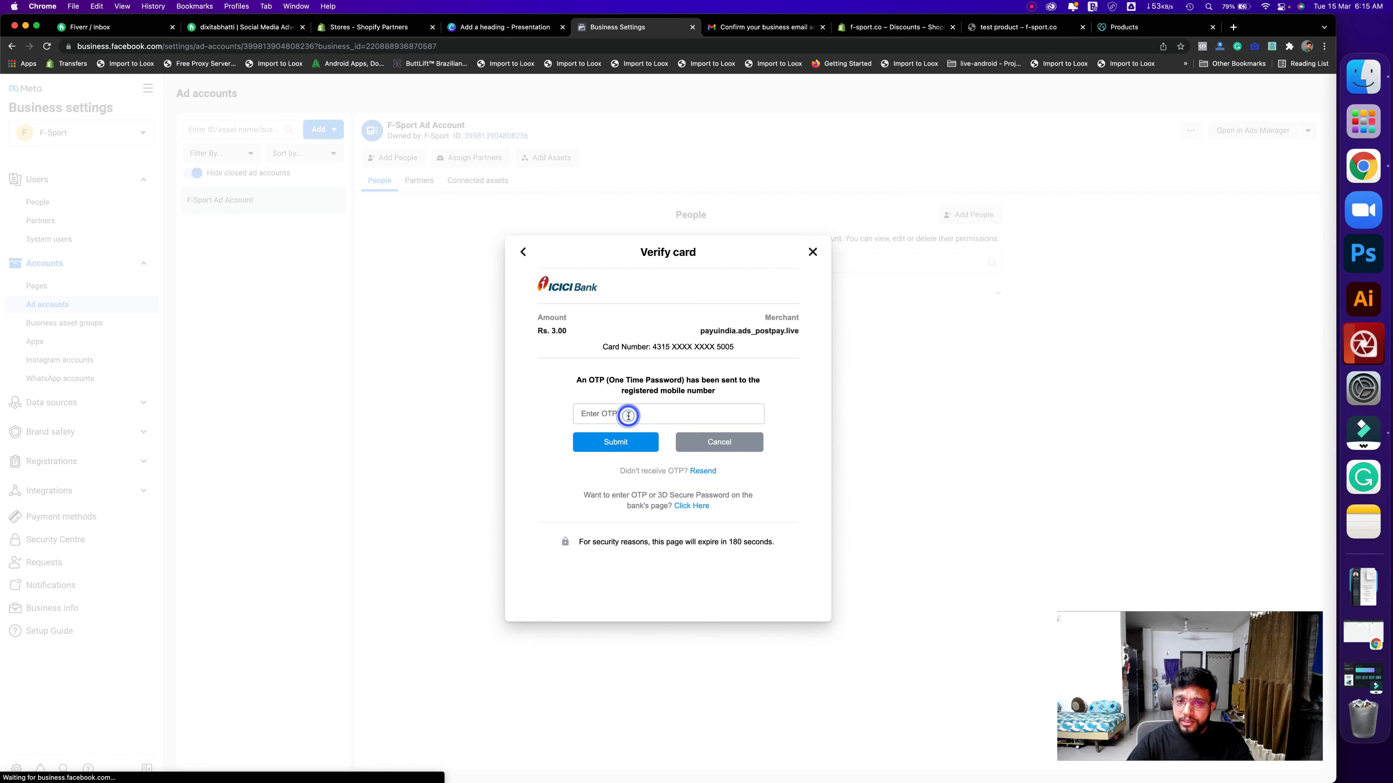
pyautogui.click(629, 416)
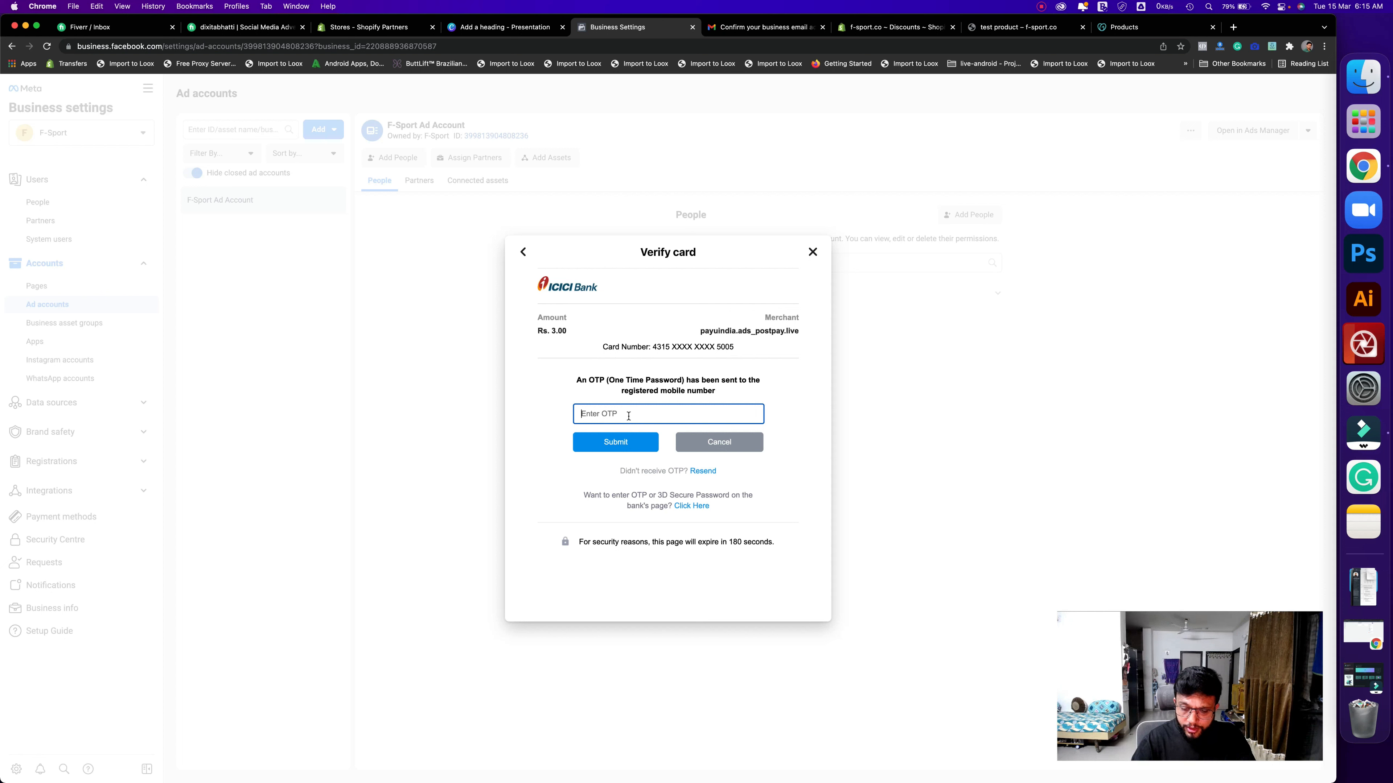
pyautogui.write('4•')
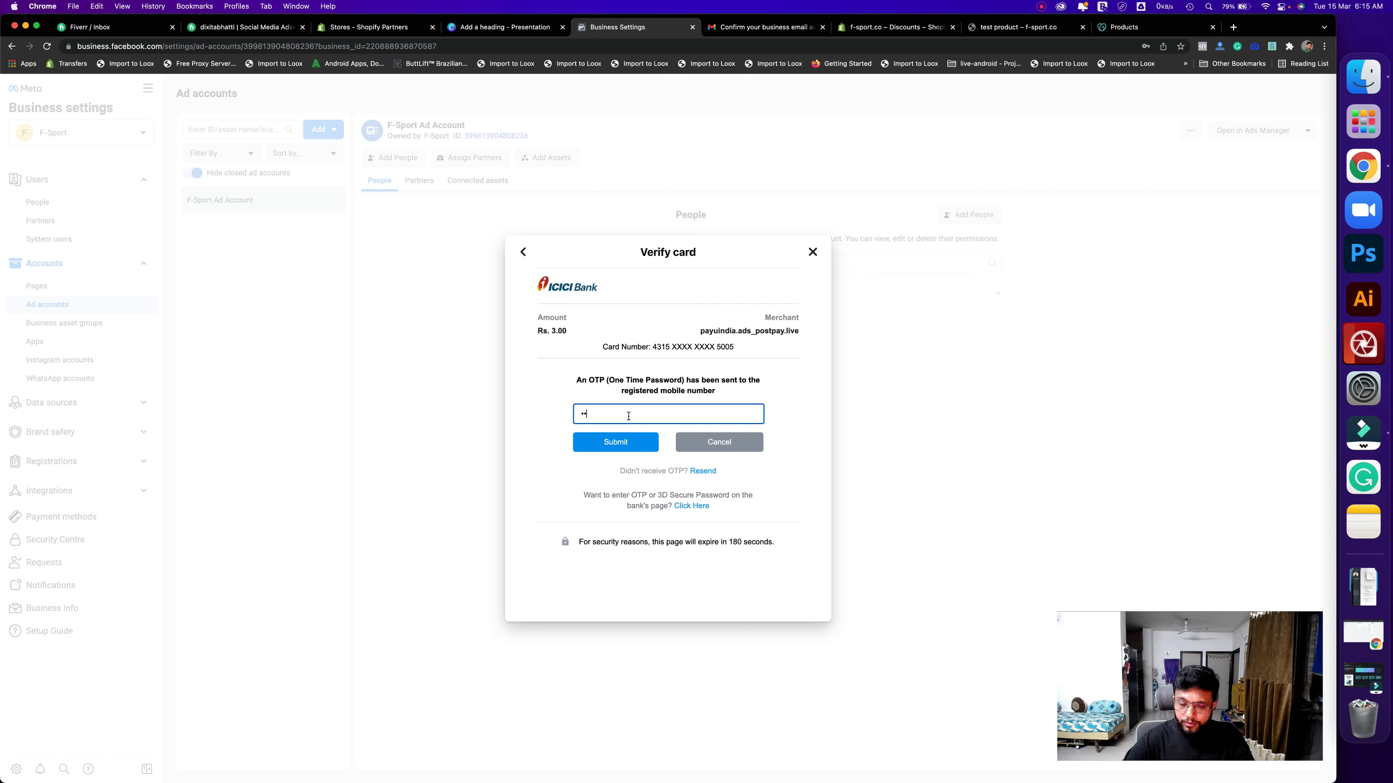
pyautogui.write('••••')
pyautogui.click(591, 442)
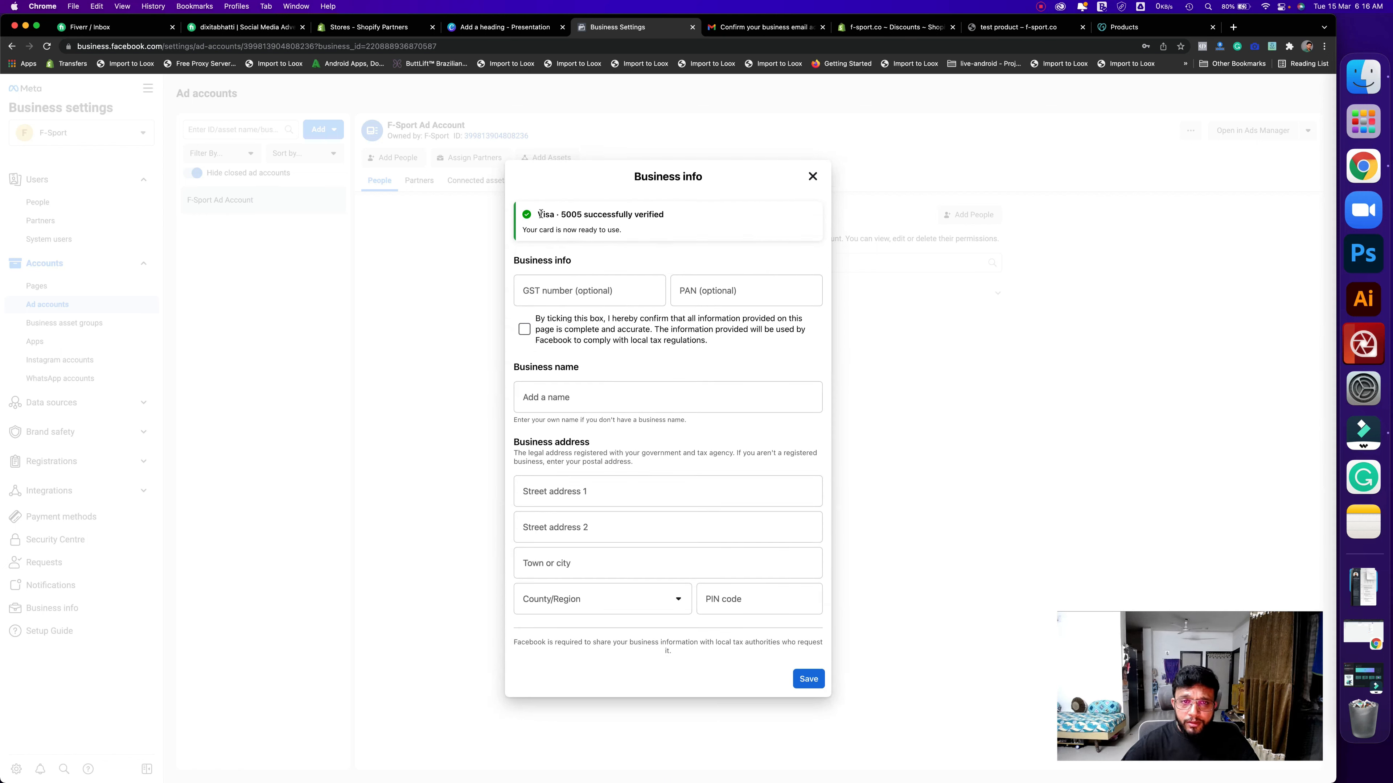
# - Save the business info for F-Sport with its address and state
pyautogui.moveTo(543, 214); pyautogui.dragTo(645, 233)
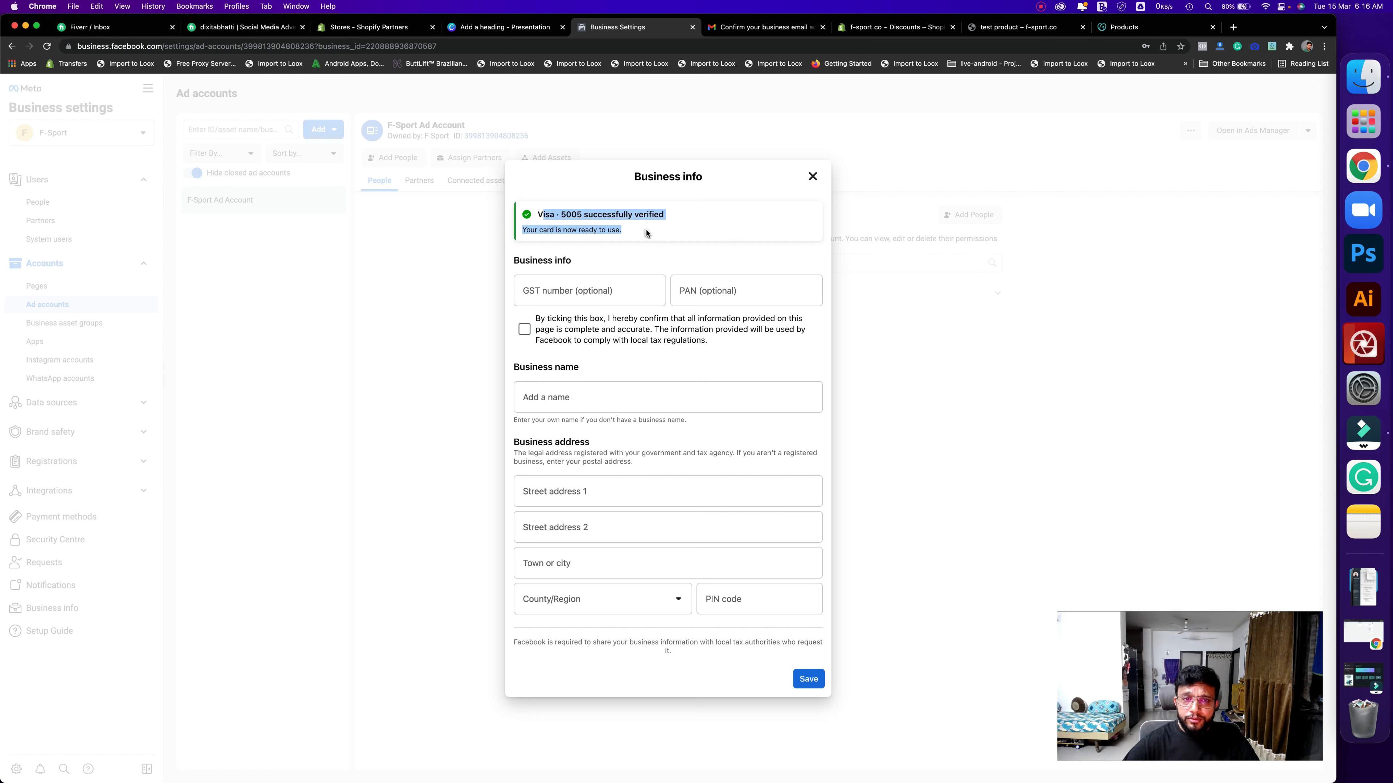
pyautogui.click(643, 232)
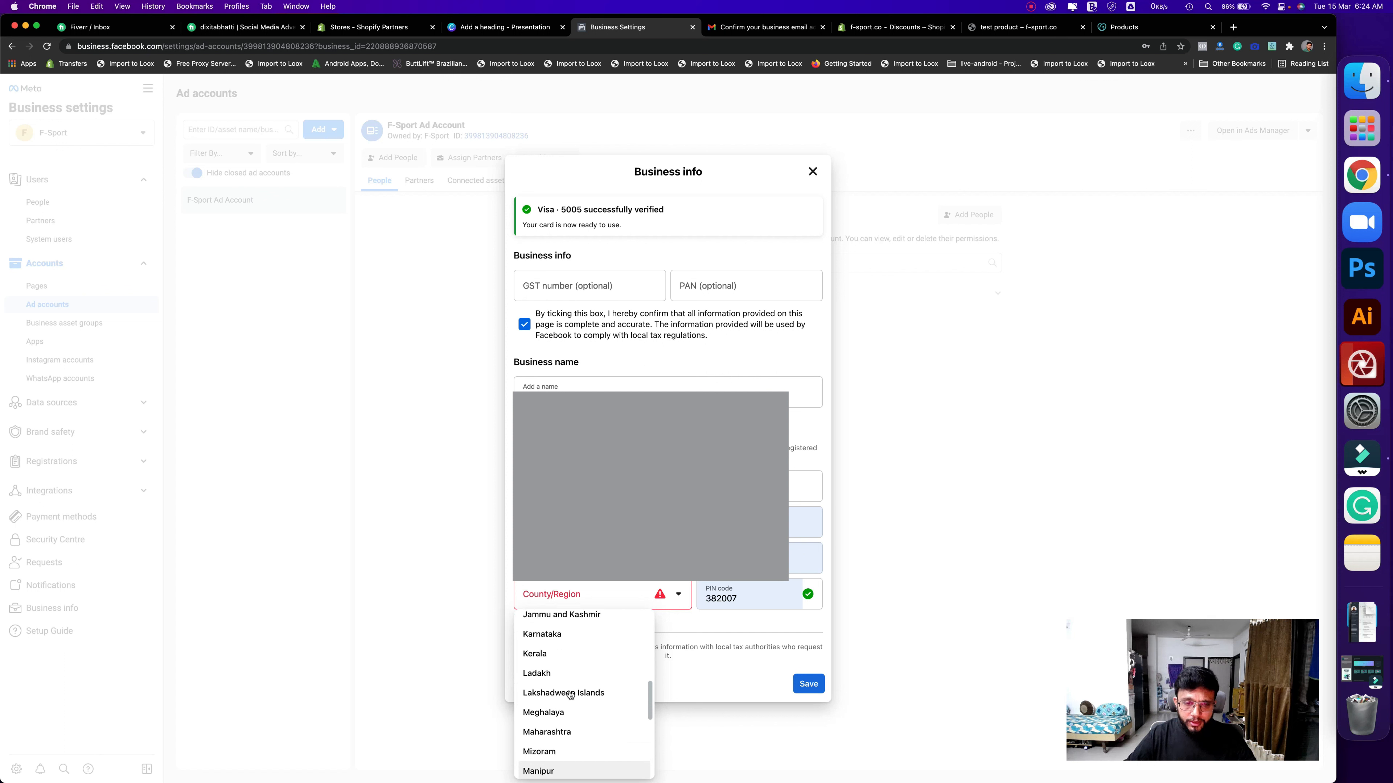
pyautogui.scroll(3, 565, 686)
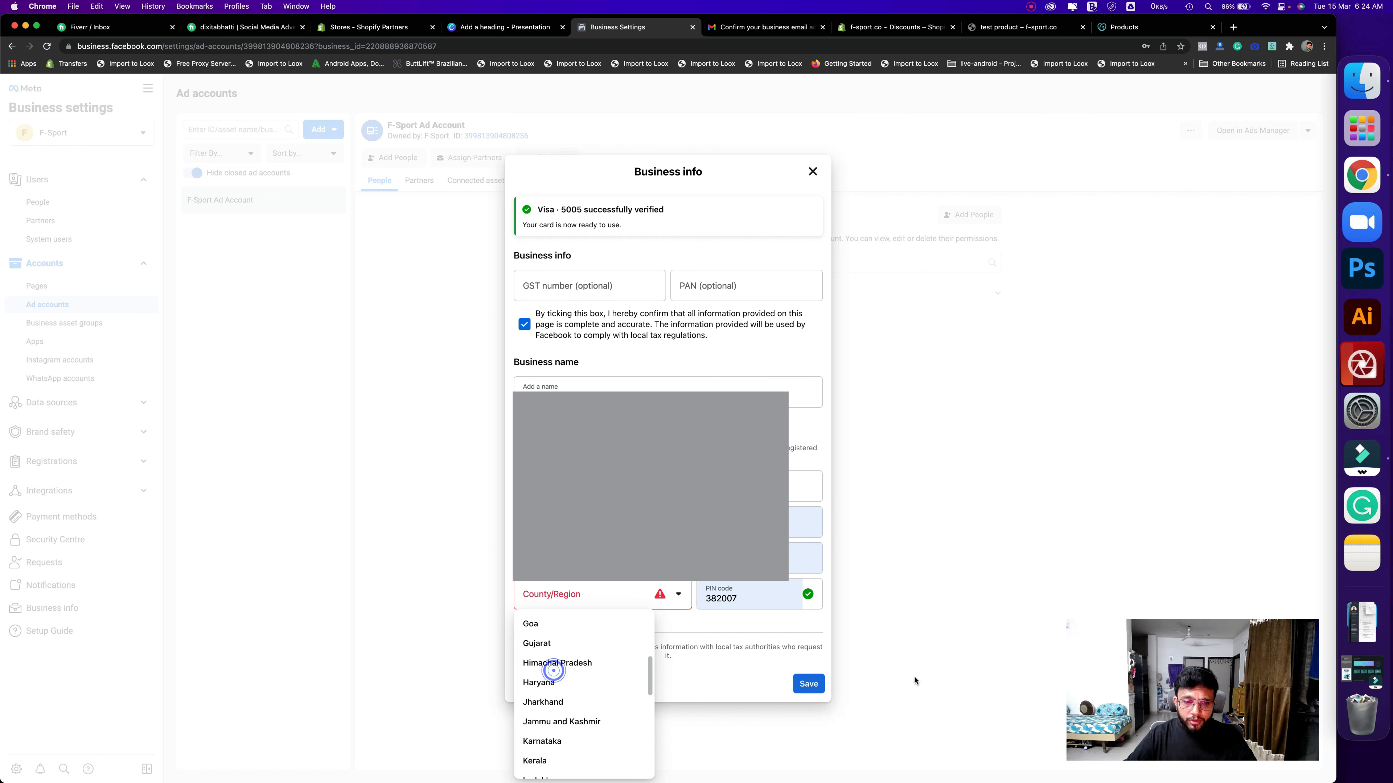
pyautogui.scroll(1, 553, 680)
pyautogui.click(553, 670)
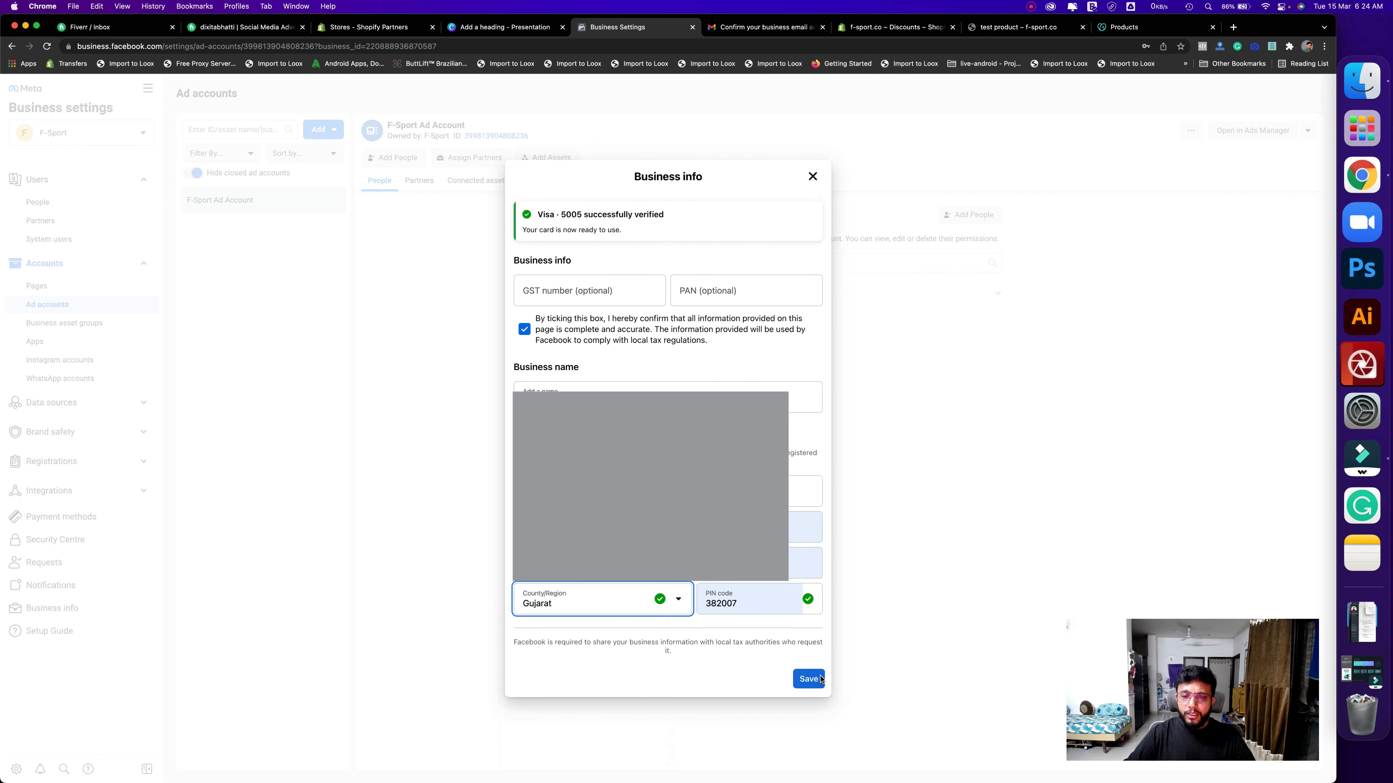
pyautogui.click(820, 679)
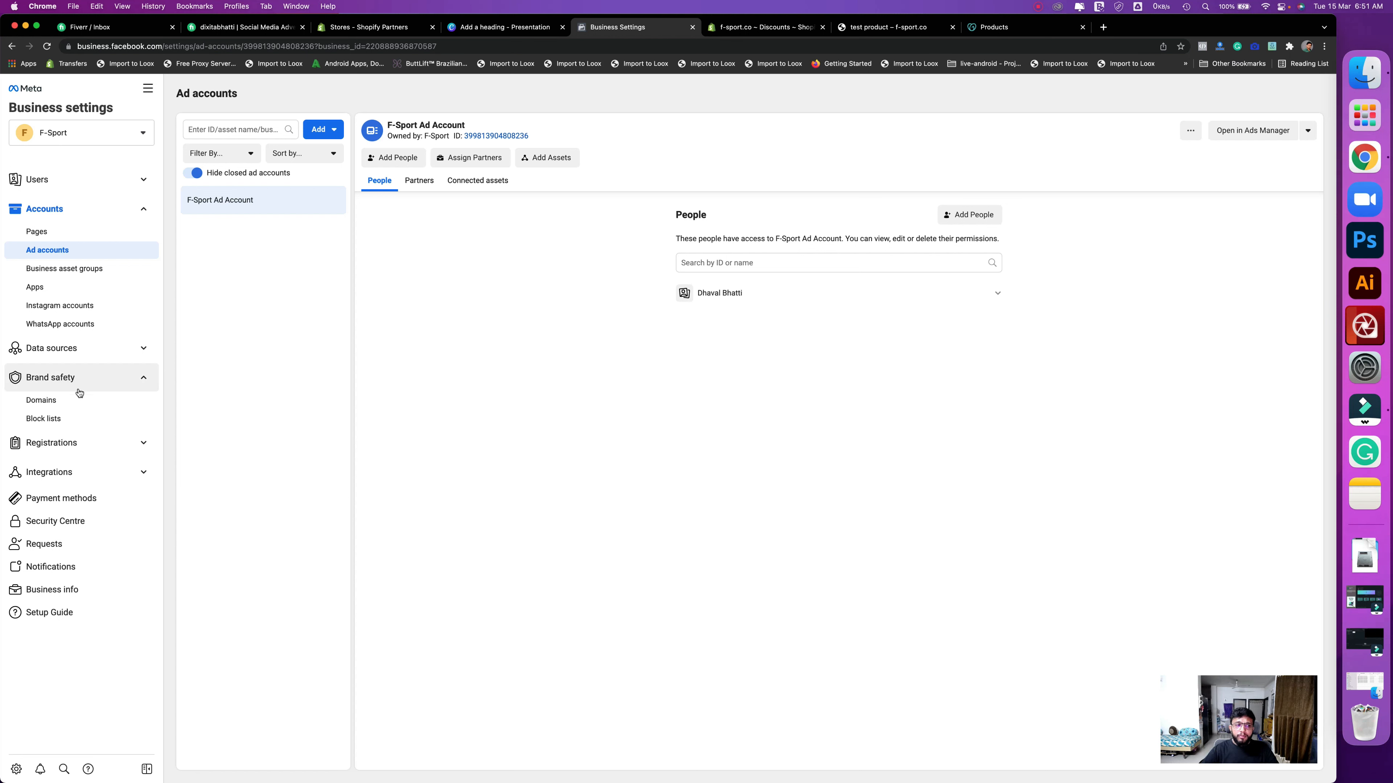
# - Start a new business domain and paste the store's web address into it
pyautogui.click(69, 399)
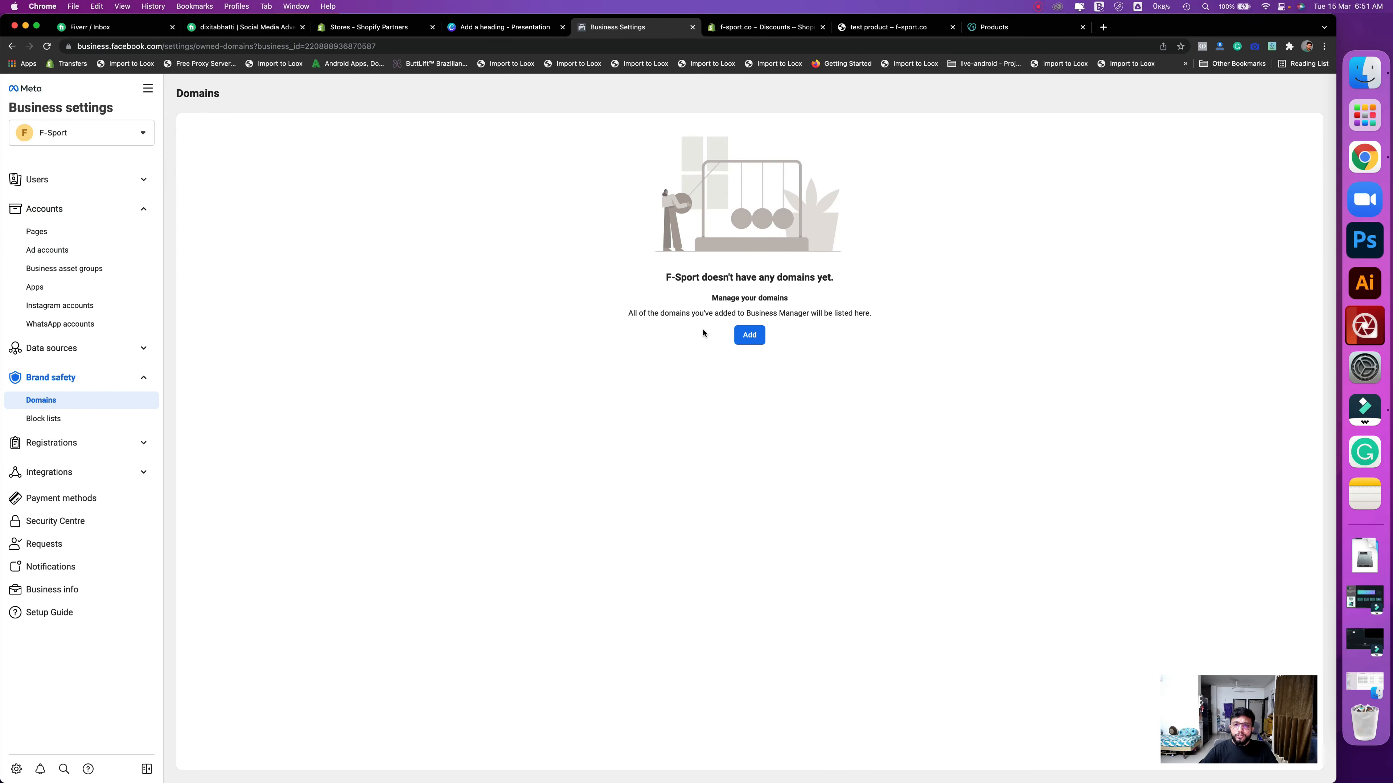
pyautogui.click(755, 338)
pyautogui.click(632, 333)
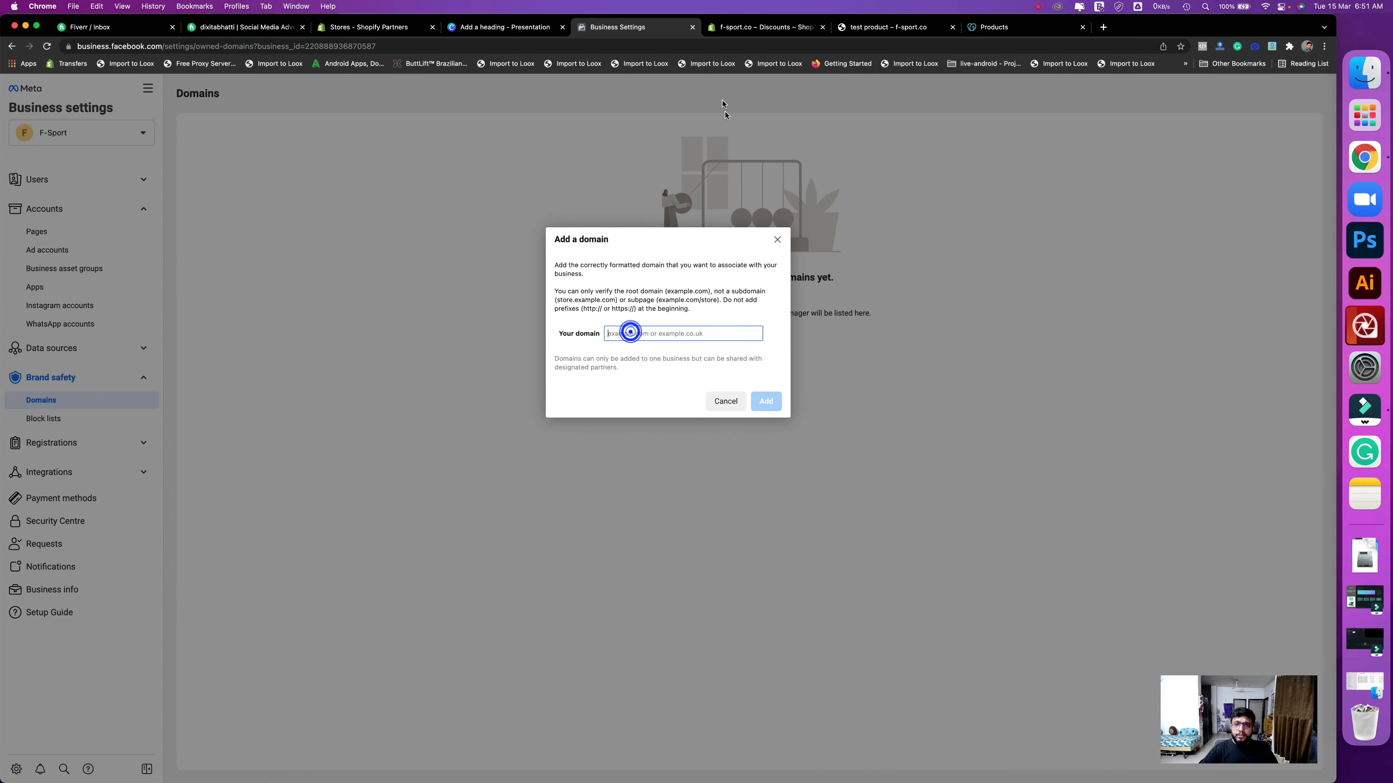
pyautogui.click(872, 26)
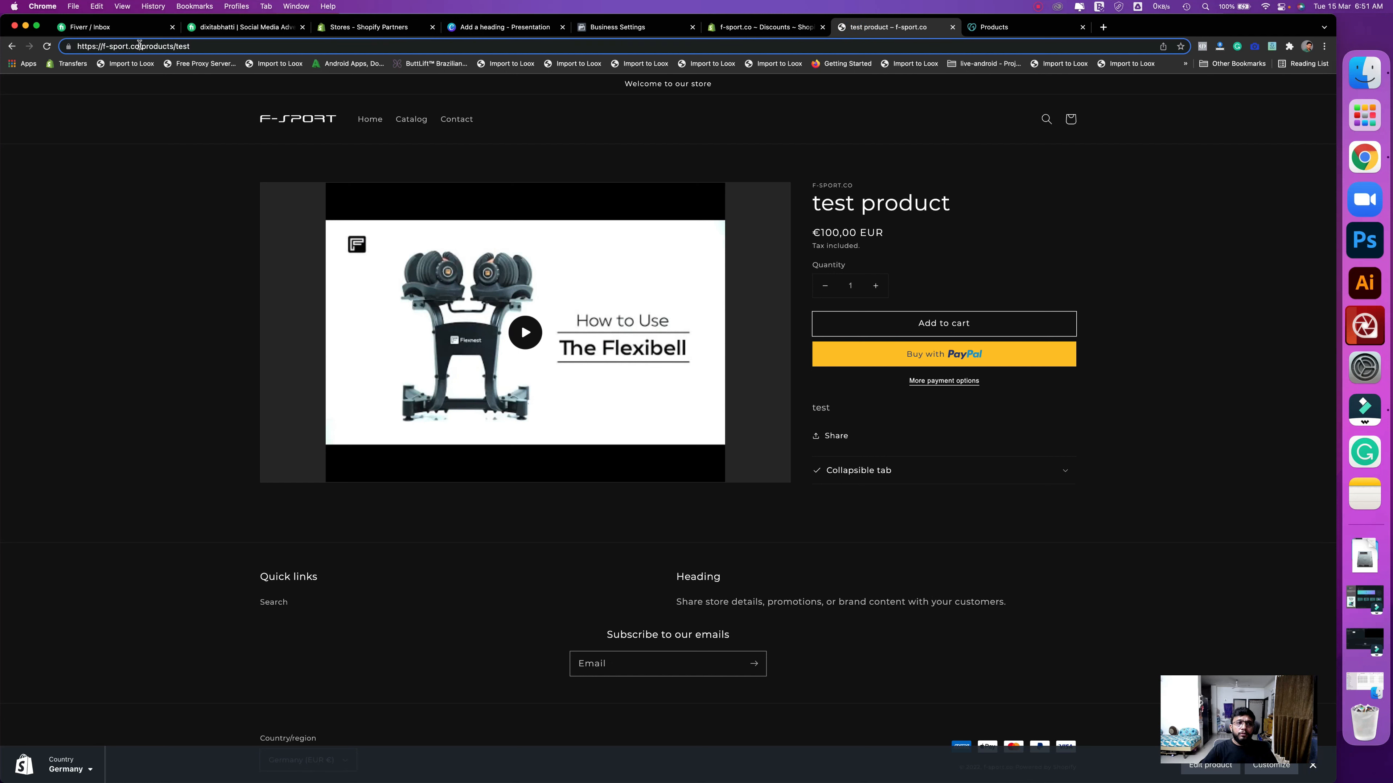
pyautogui.moveTo(139, 46); pyautogui.dragTo(26, 47)
pyautogui.press('super+c')
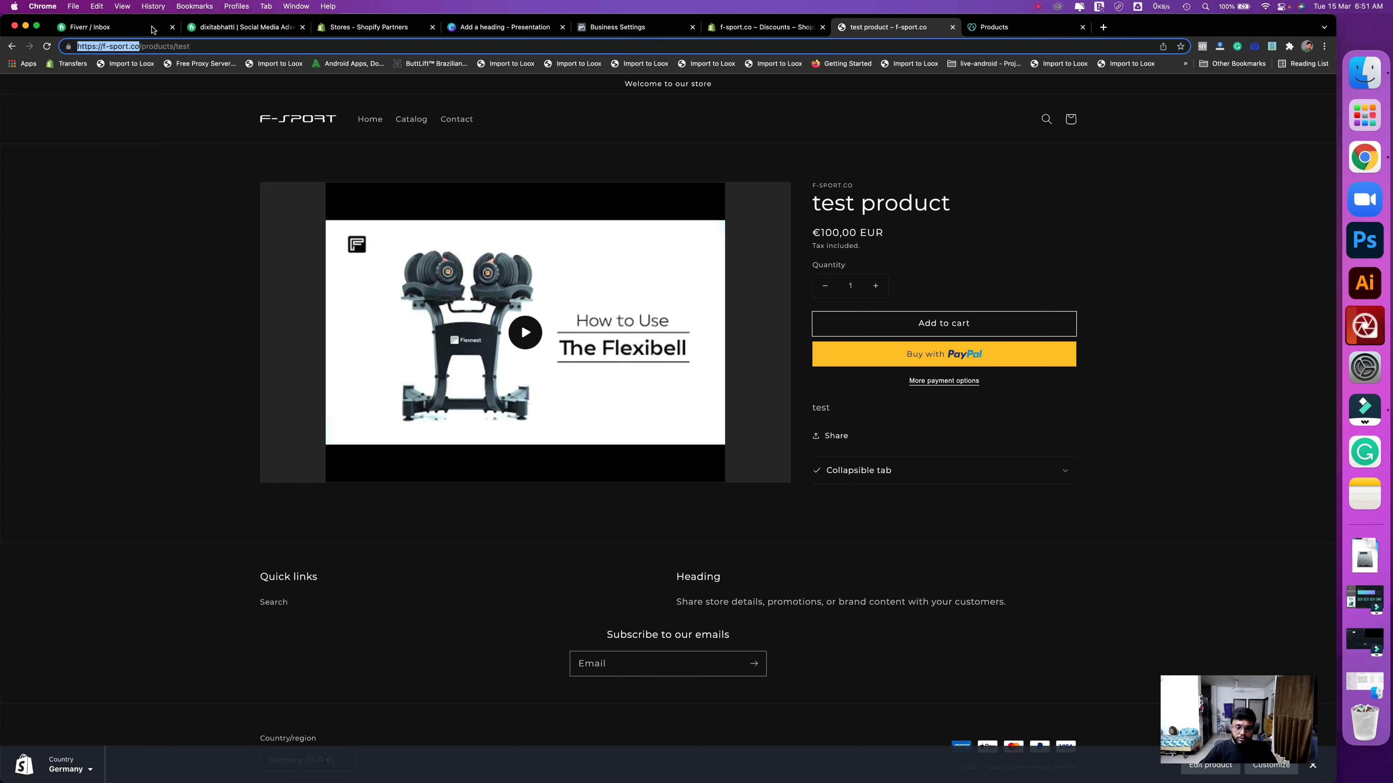
pyautogui.click(618, 27)
pyautogui.press('super+v')
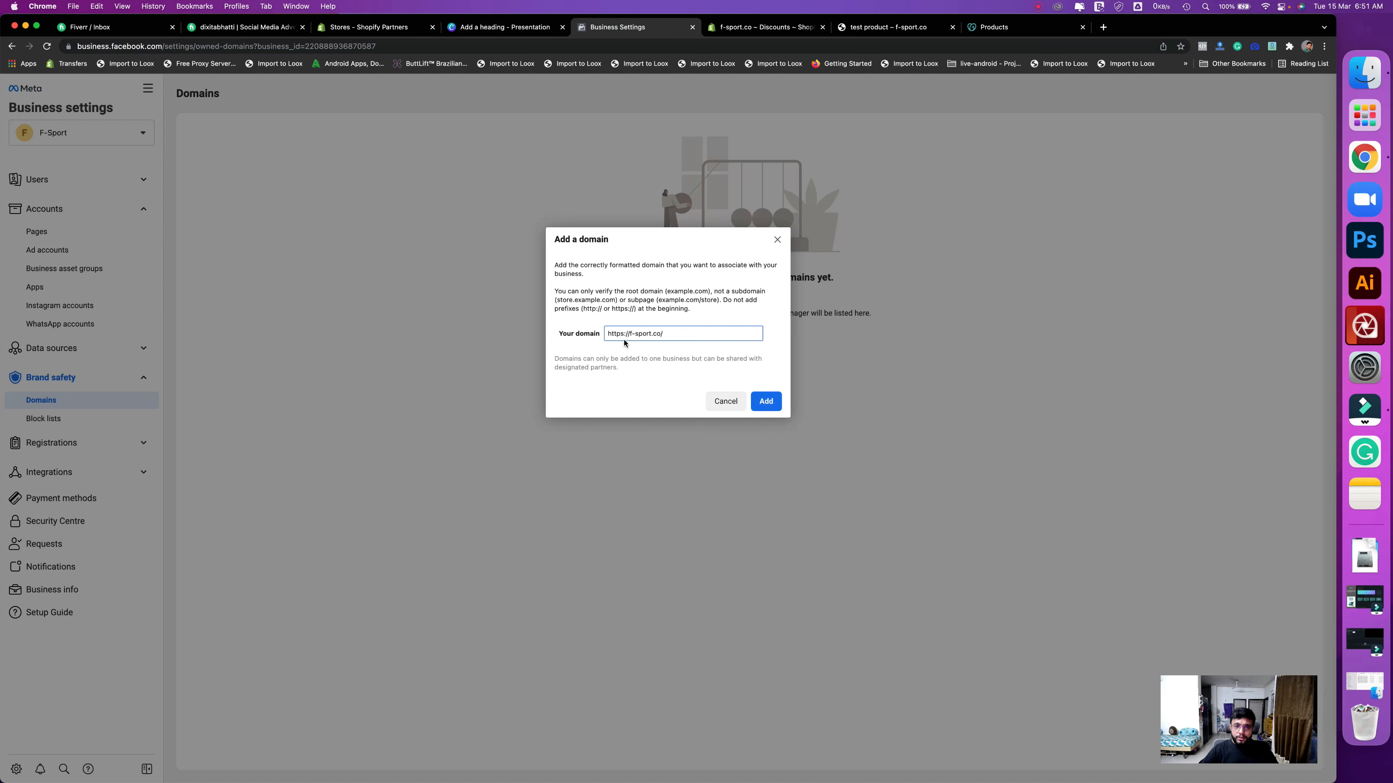
# - Trim the pasted address down to f-sport.co and add it as a domain
pyautogui.moveTo(608, 333); pyautogui.dragTo(564, 336)
pyautogui.click(661, 338)
pyautogui.press('BackSpace')
pyautogui.press('BackSpace')
pyautogui.moveTo(643, 335); pyautogui.dragTo(599, 336)
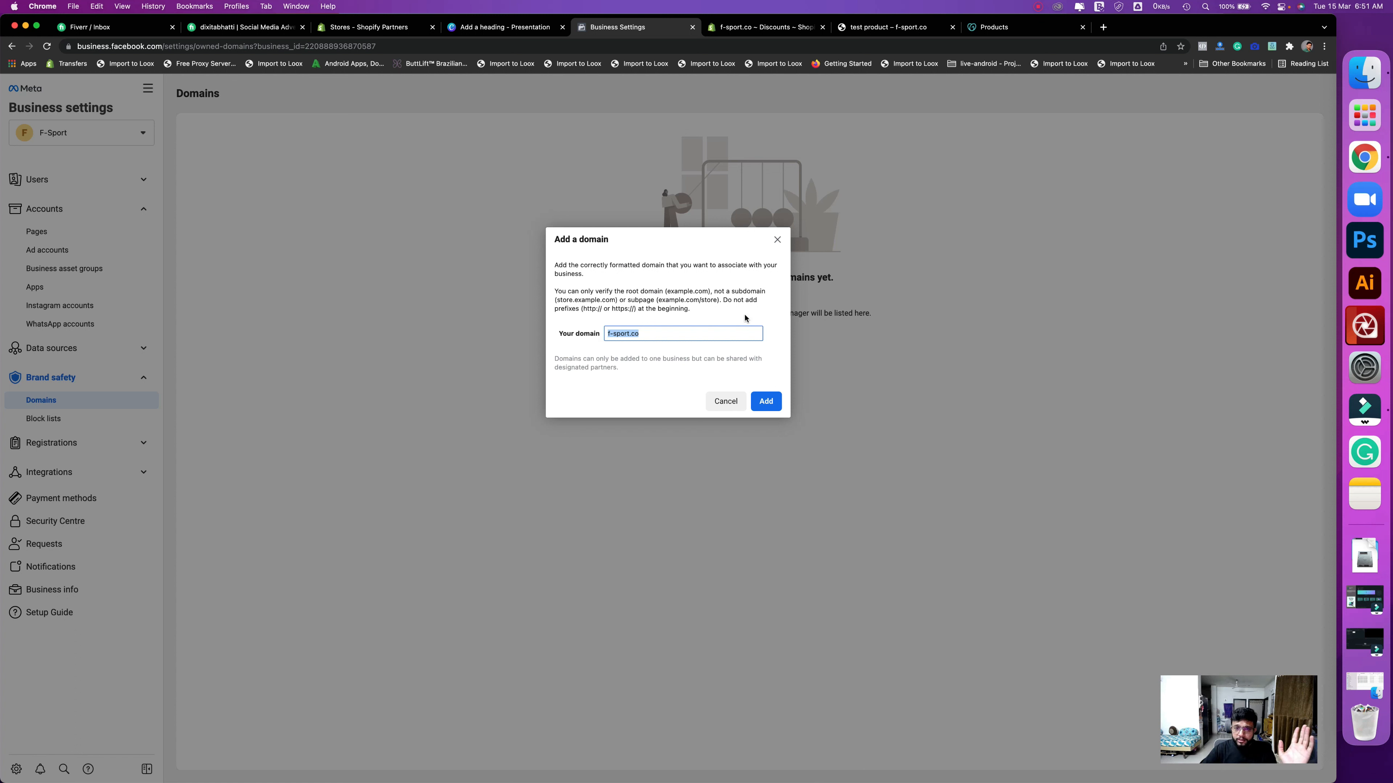
pyautogui.tripleClick(626, 332)
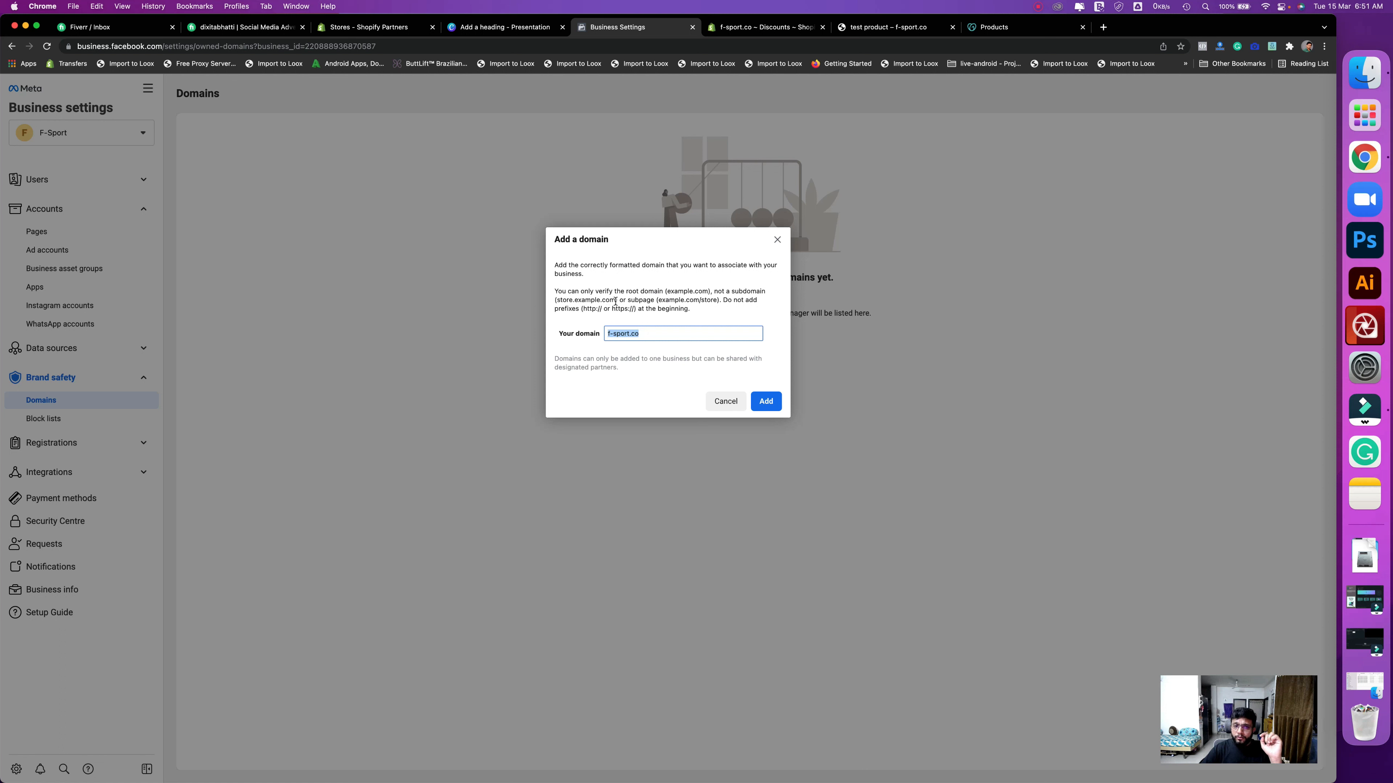
pyautogui.moveTo(615, 301); pyautogui.dragTo(555, 302)
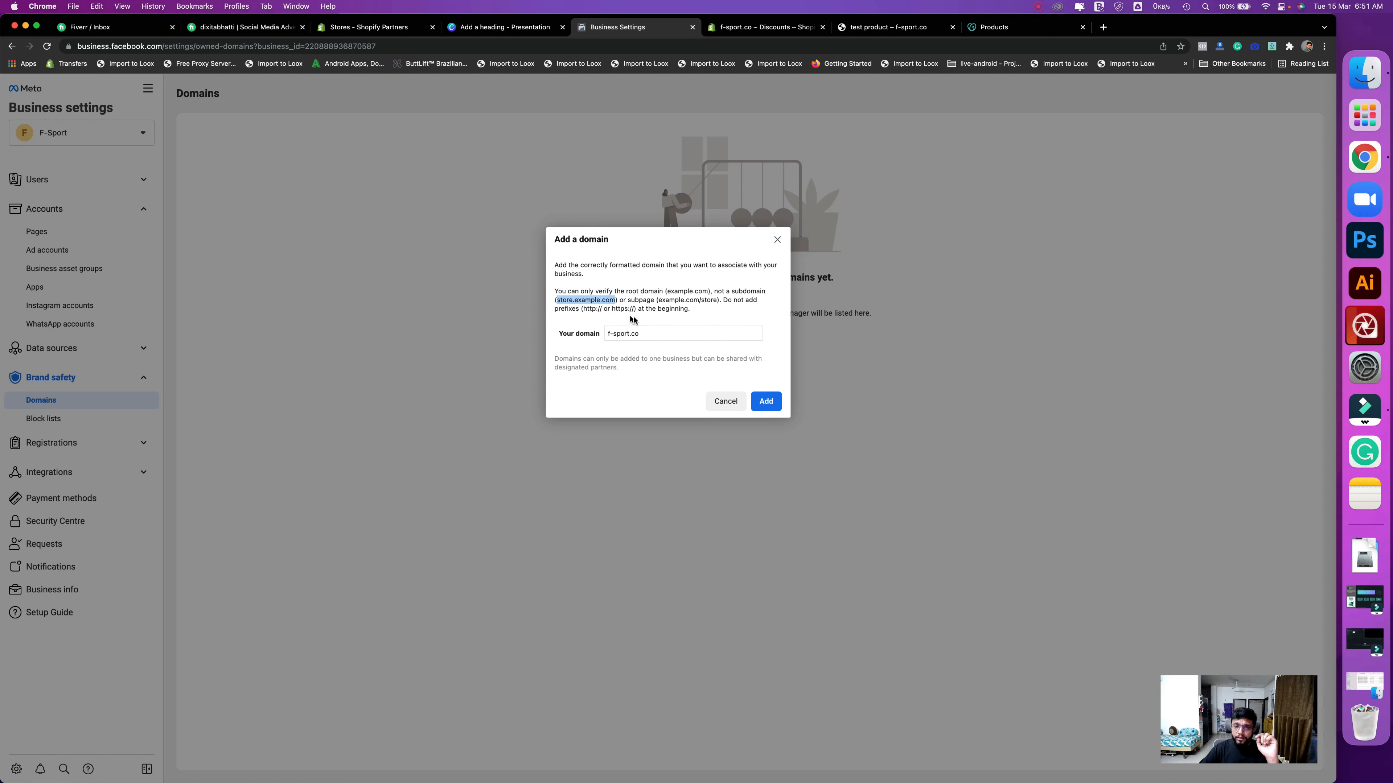
pyautogui.click(651, 335)
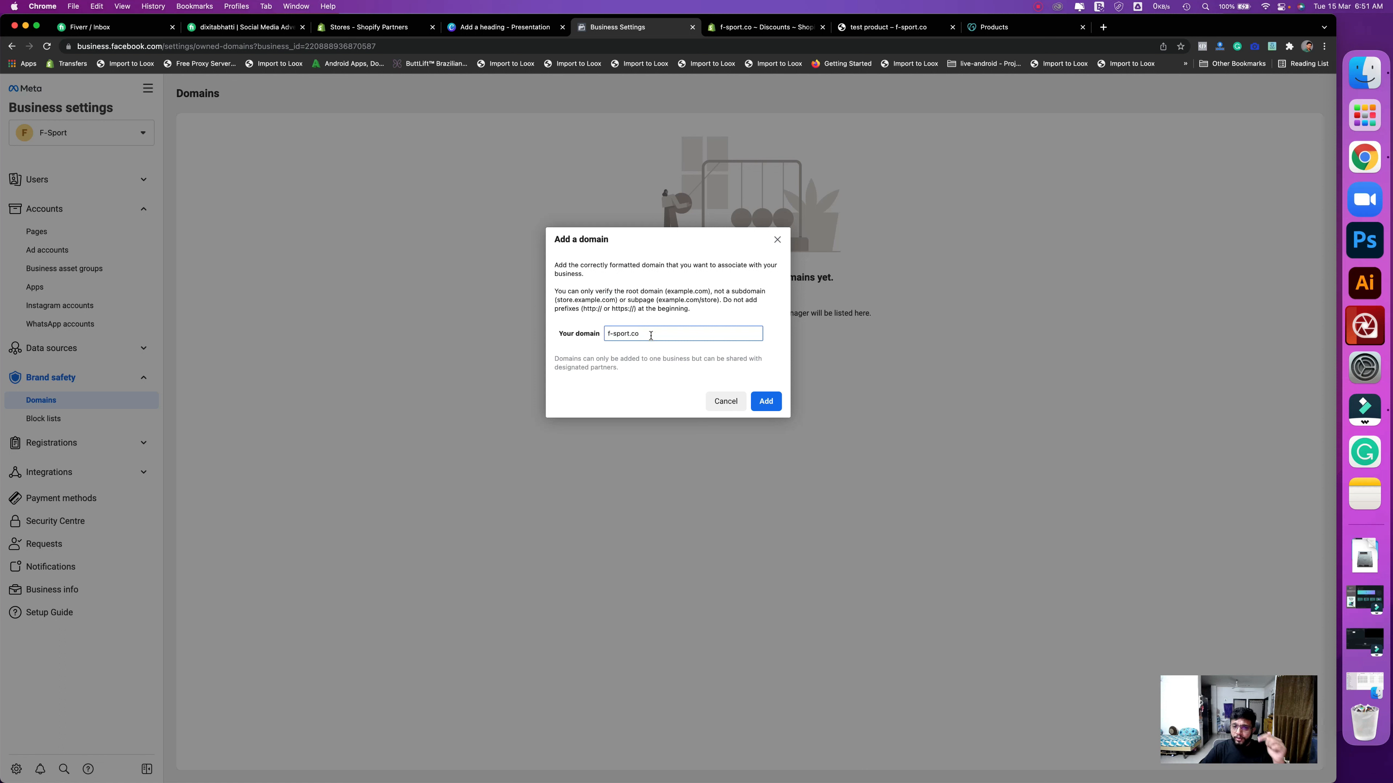
pyautogui.click(766, 402)
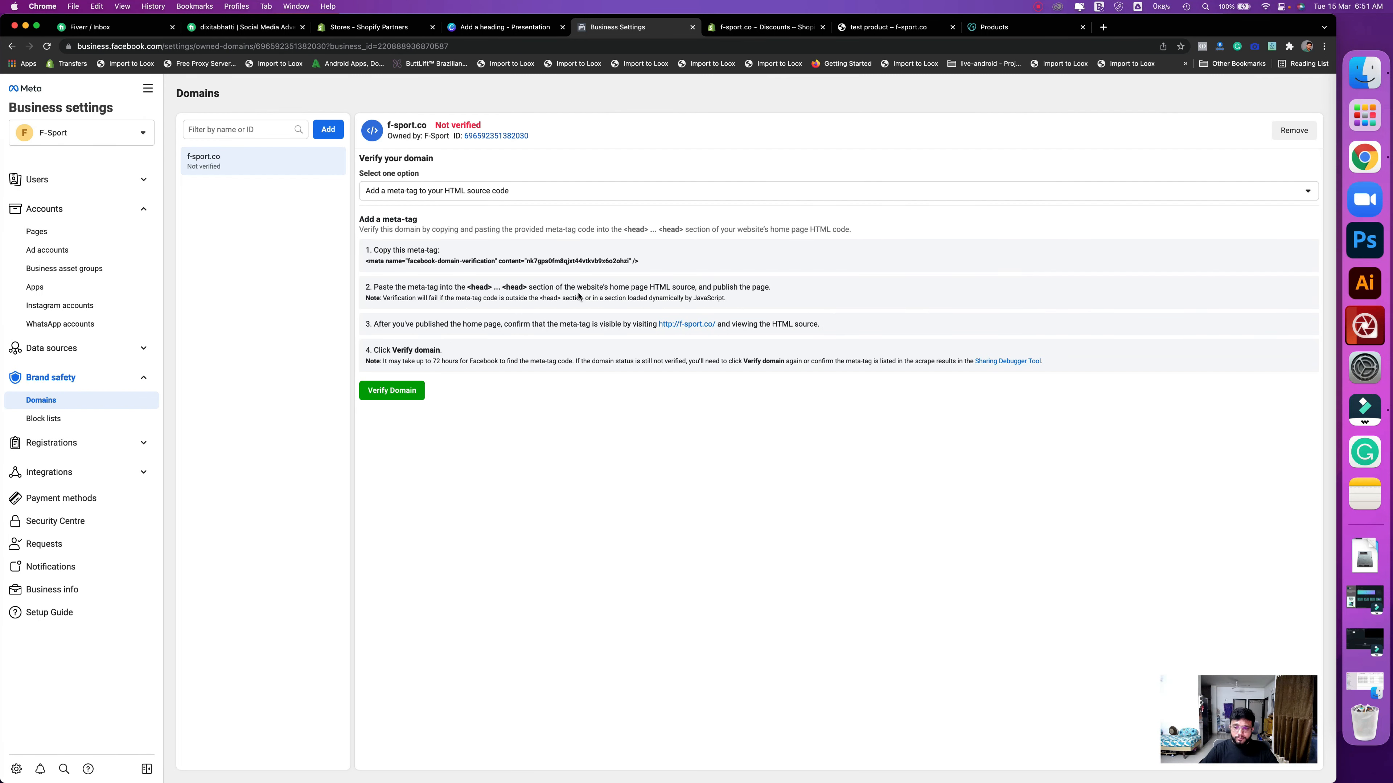
# - Choose DNS TXT record verification for f-sport.co and copy the TXT verification string
pyautogui.click(450, 193)
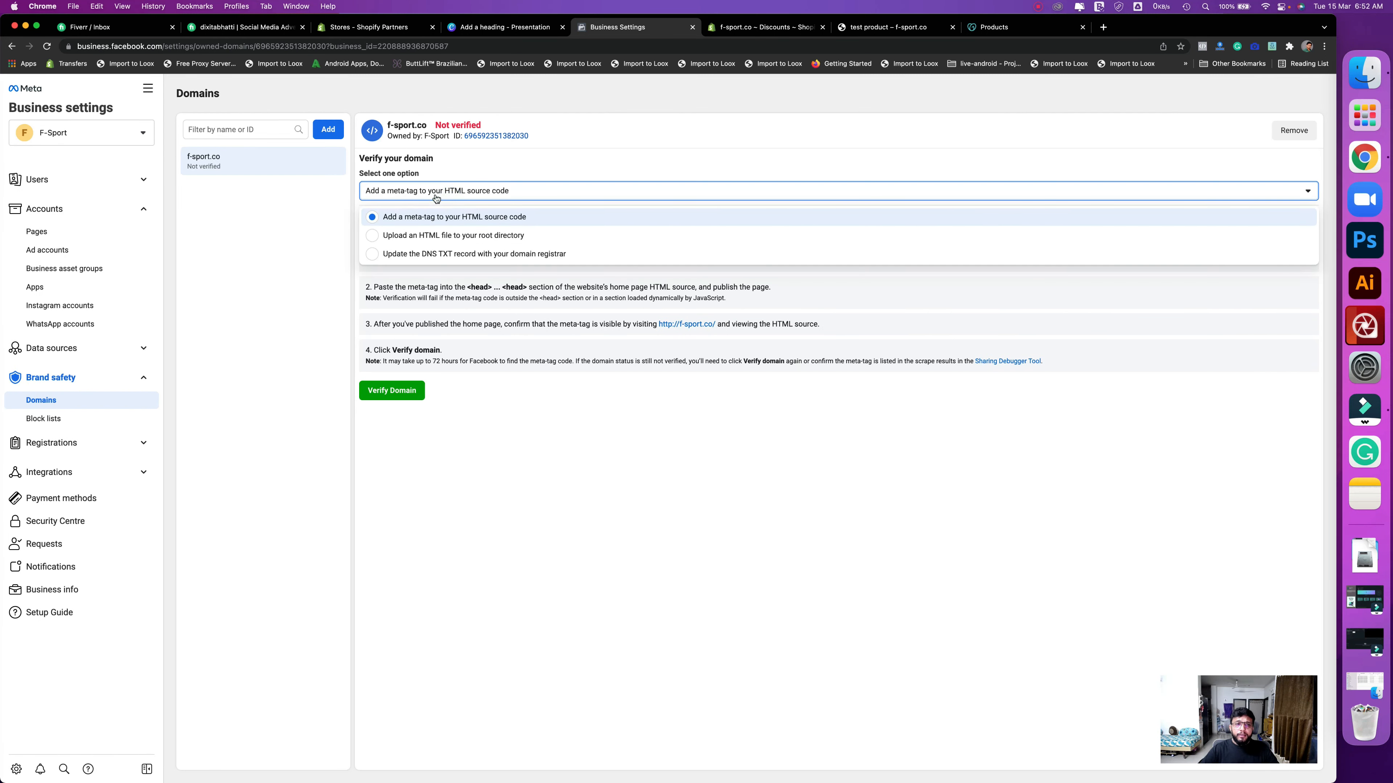
pyautogui.click(487, 255)
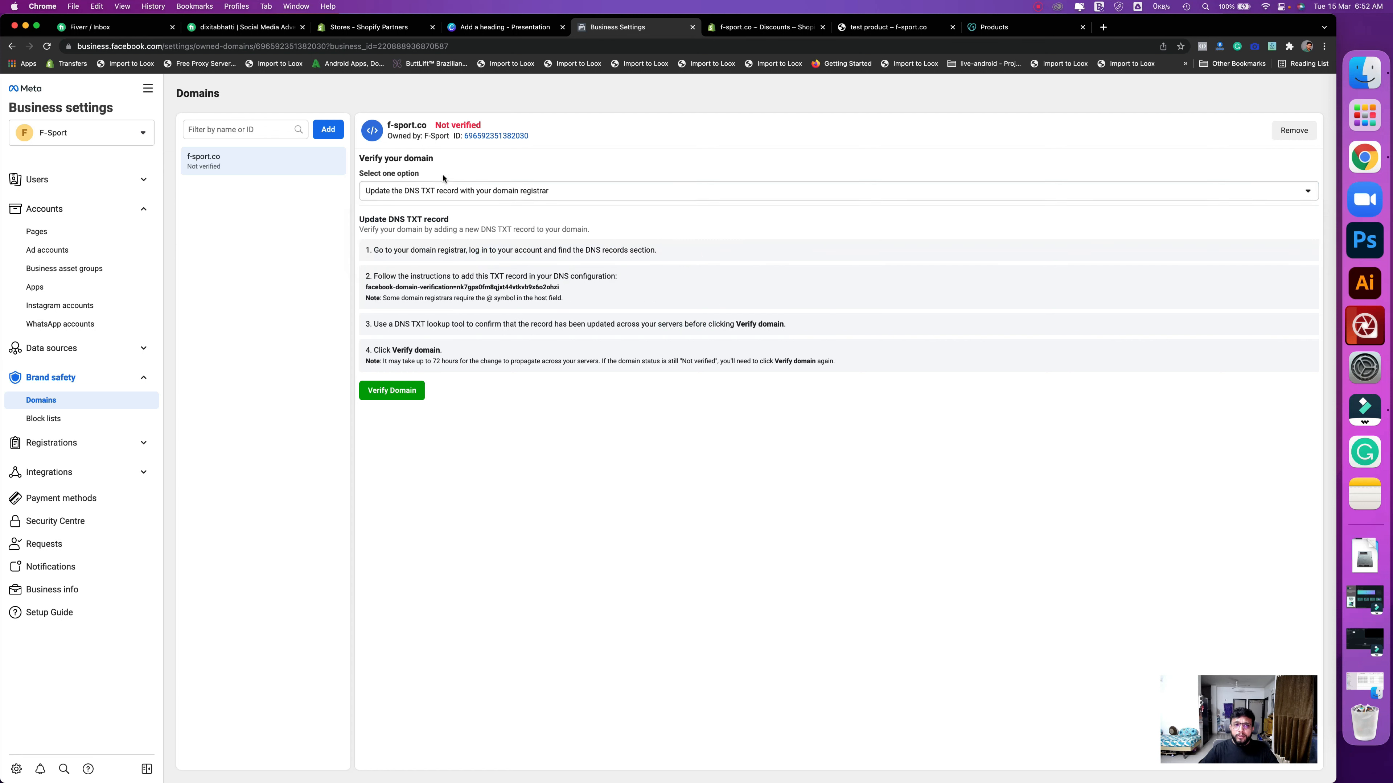
pyautogui.click(408, 190)
pyautogui.click(455, 254)
pyautogui.click(420, 191)
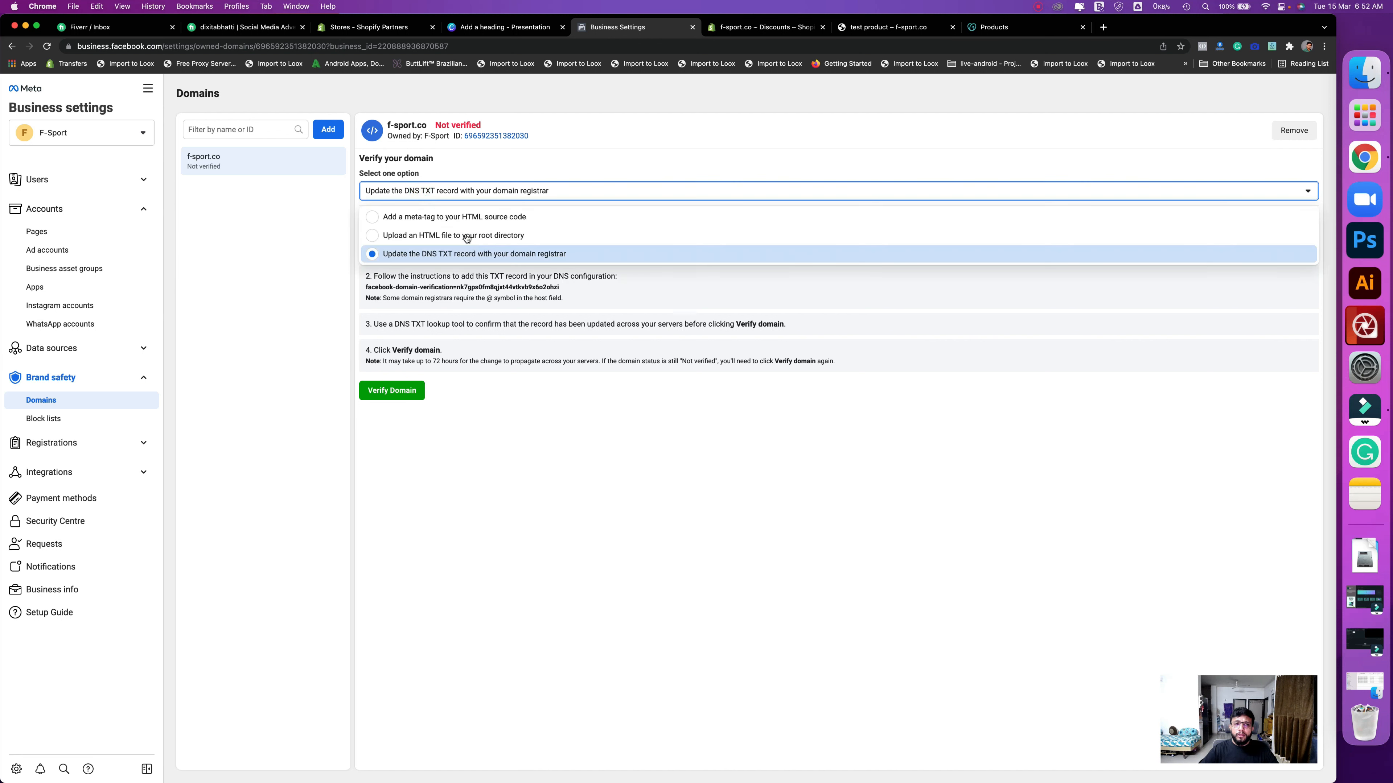
pyautogui.click(457, 252)
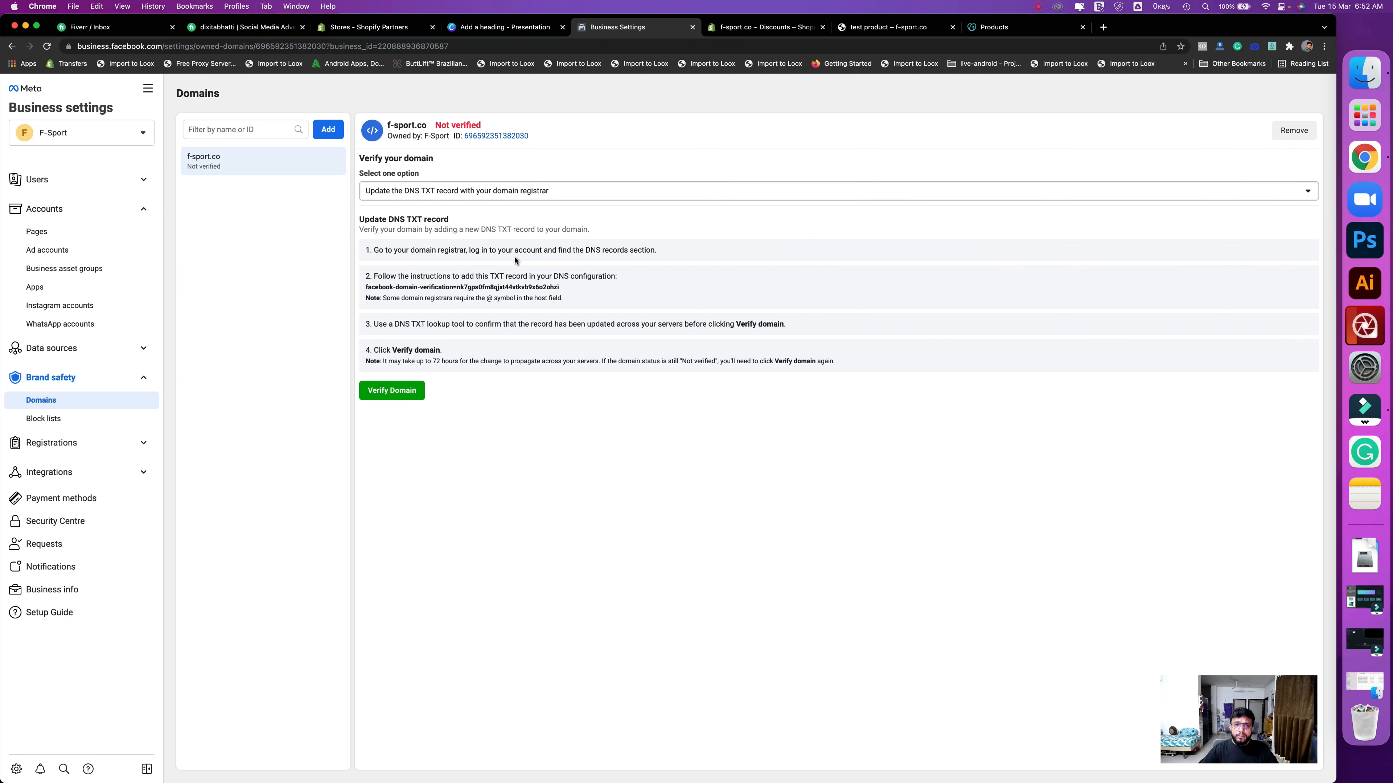
pyautogui.click(453, 289)
# - Open GoDaddy's DNS settings for f-sport.co and start a new record
pyautogui.click(1009, 33)
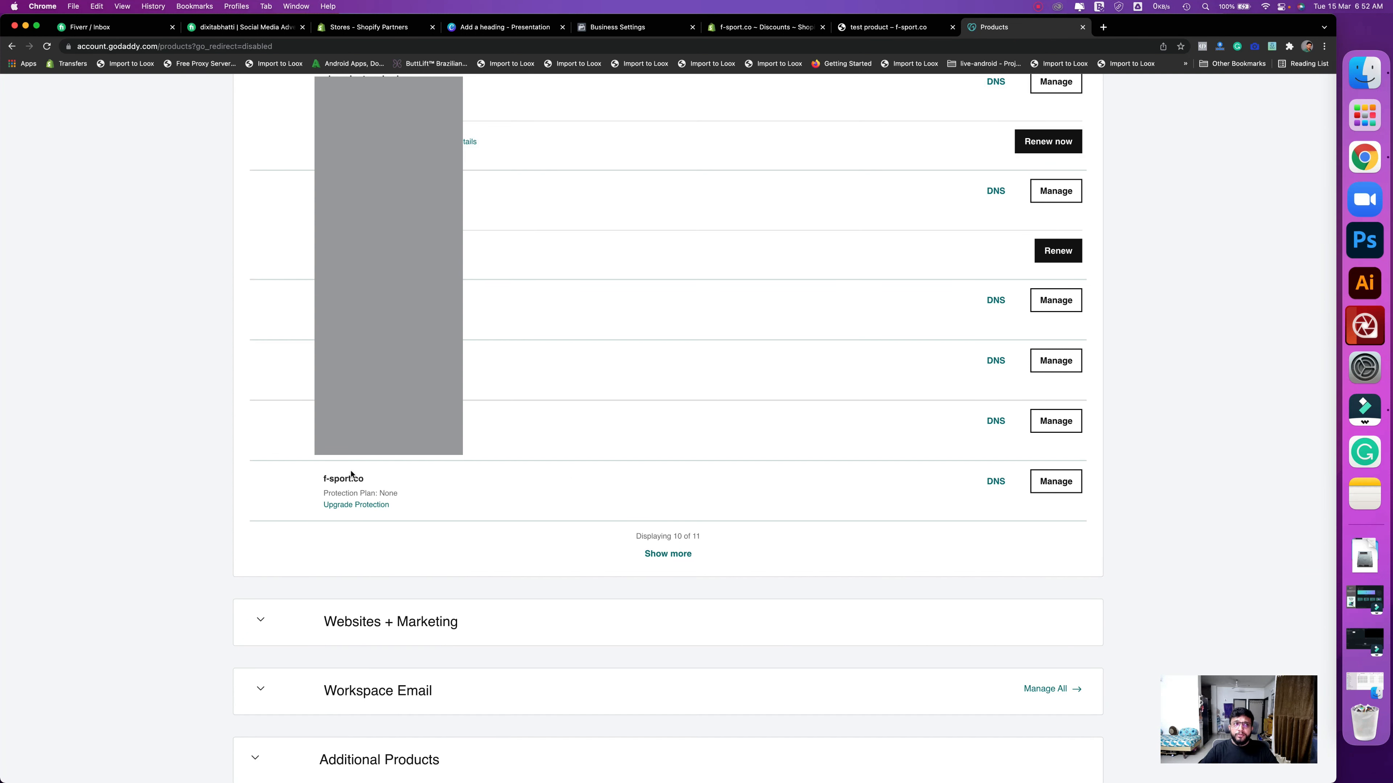
pyautogui.click(320, 480)
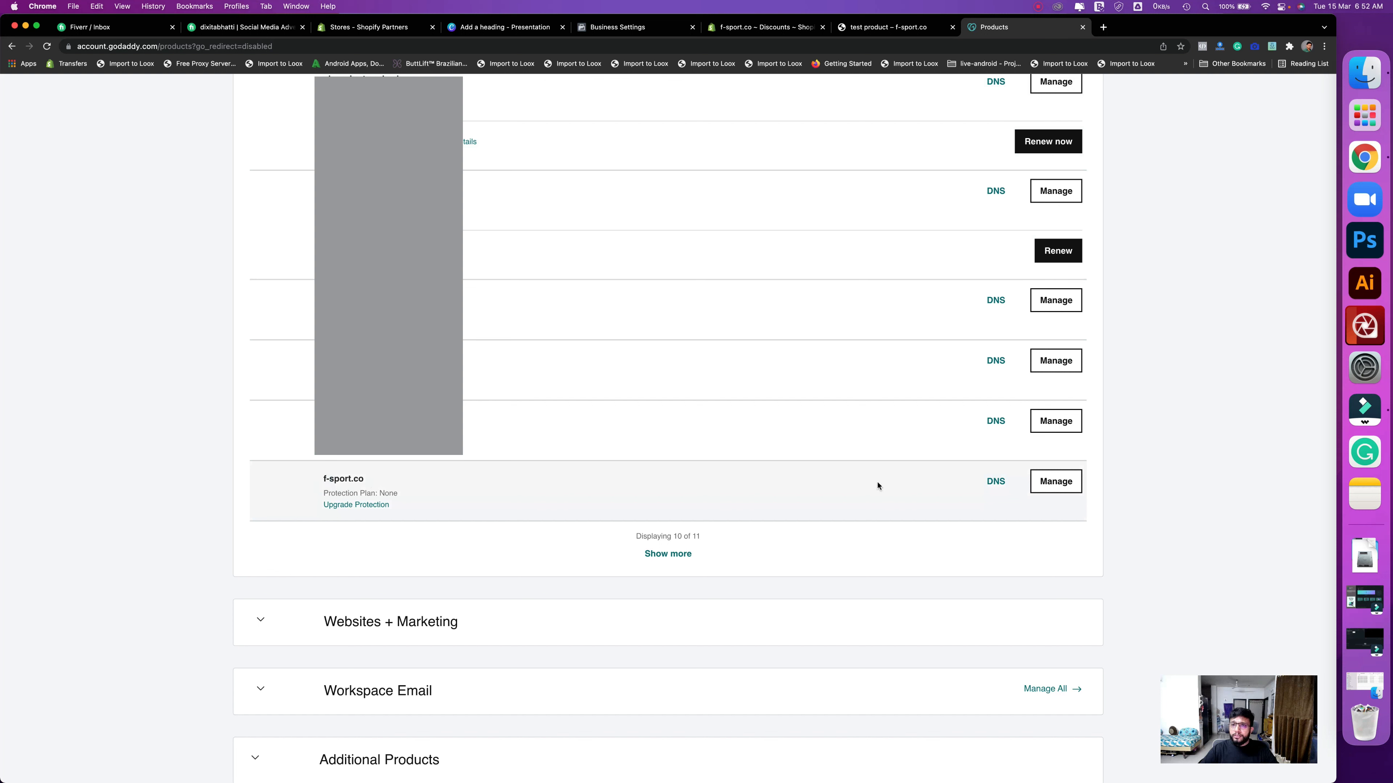
pyautogui.click(998, 487)
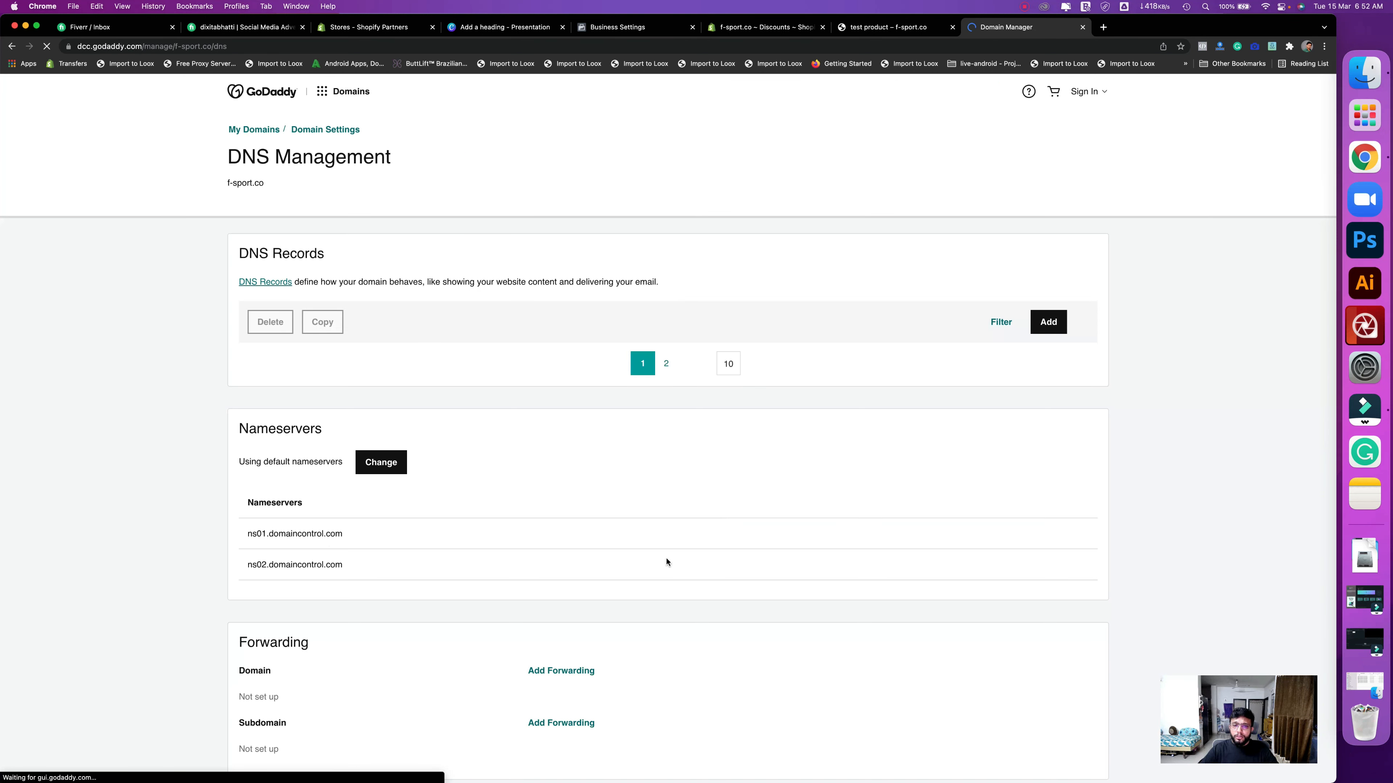
pyautogui.scroll(-2, 1041, 220)
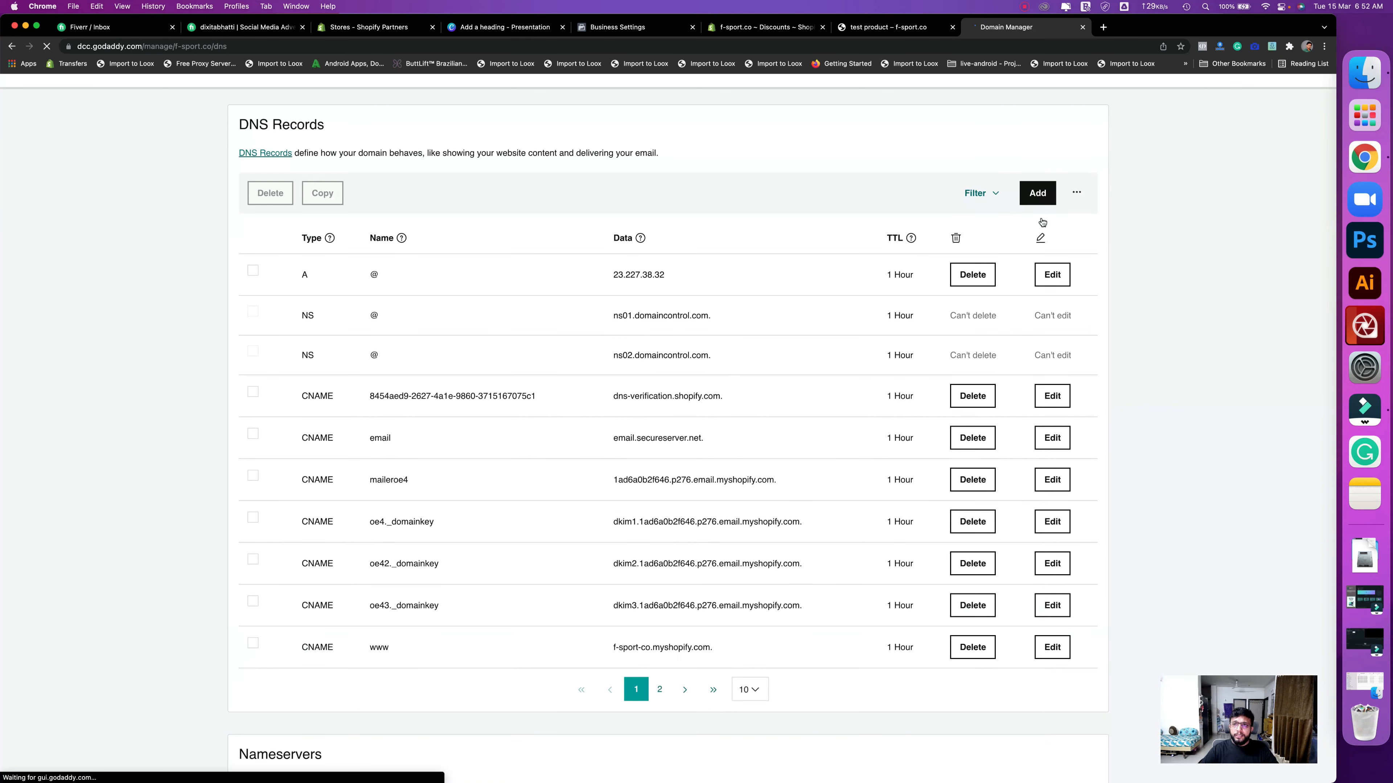
pyautogui.click(1042, 218)
pyautogui.scroll(1, 1041, 219)
pyautogui.click(1041, 219)
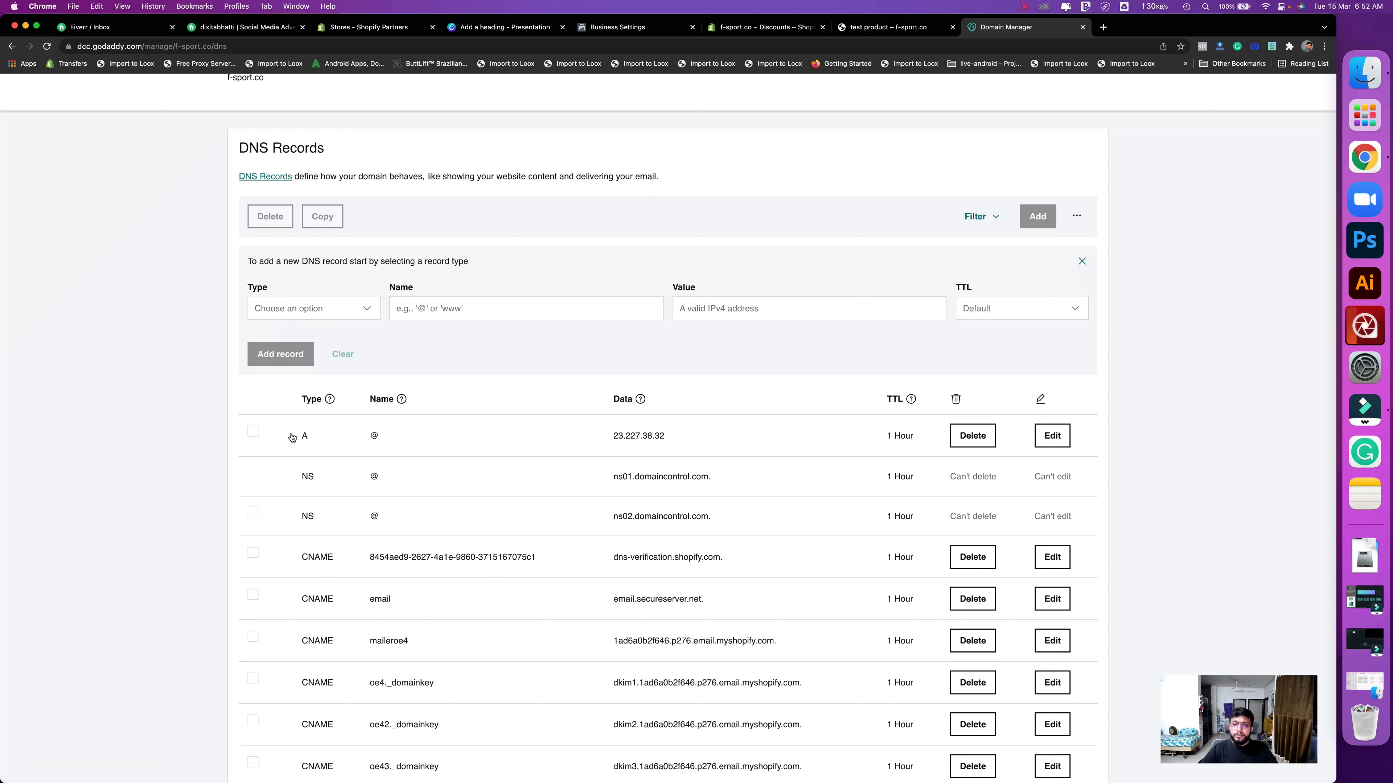
# - Add a TXT record named @ holding the Facebook domain-verification string
pyautogui.click(286, 445)
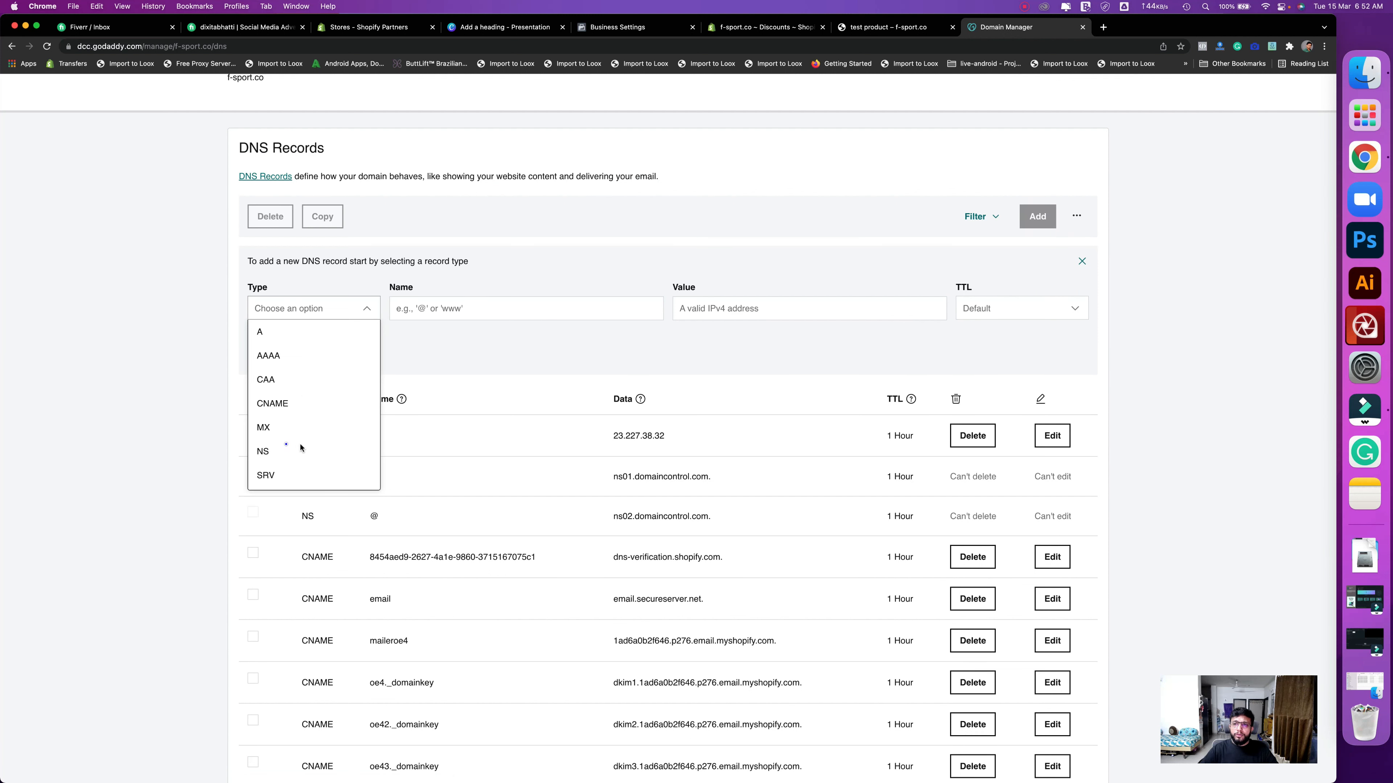
pyautogui.scroll(-2, 301, 448)
pyautogui.scroll(-1, 558, 284)
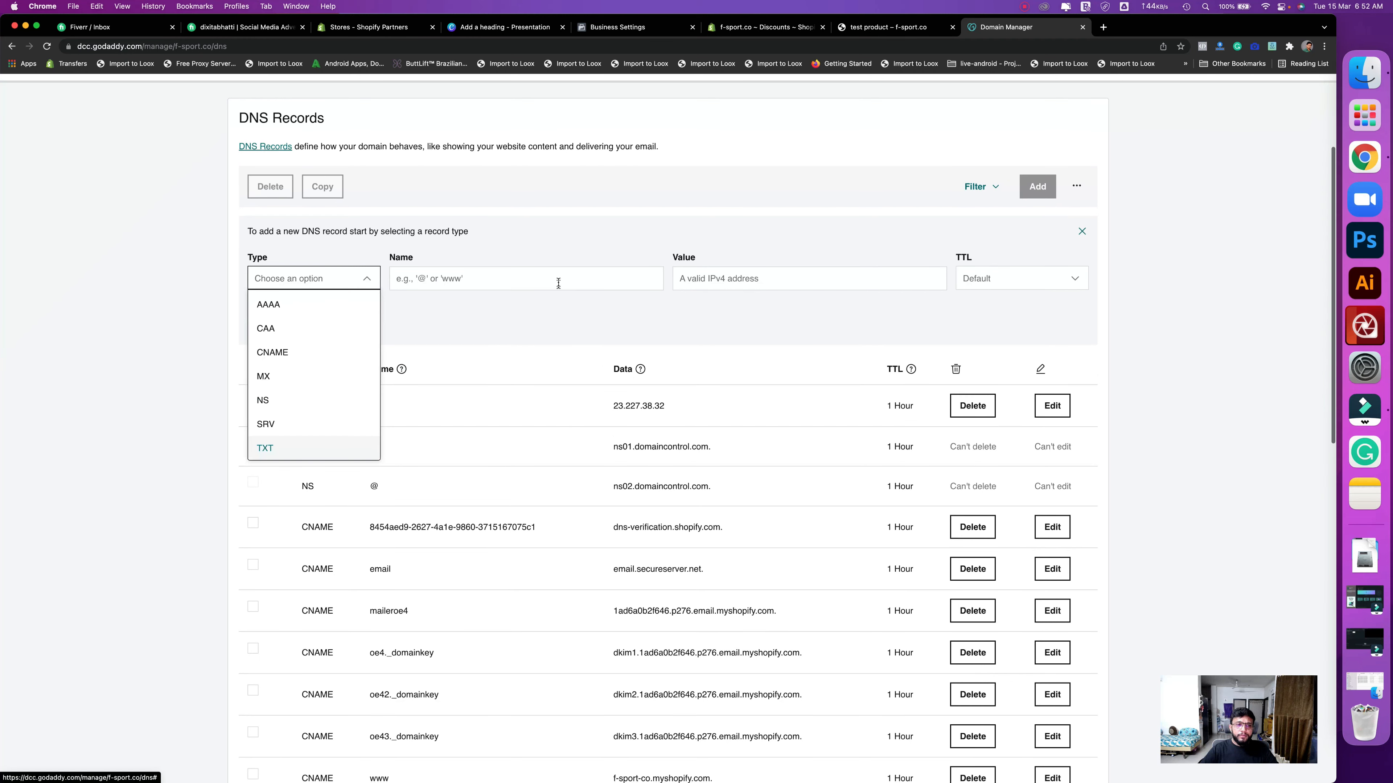
pyautogui.click(558, 283)
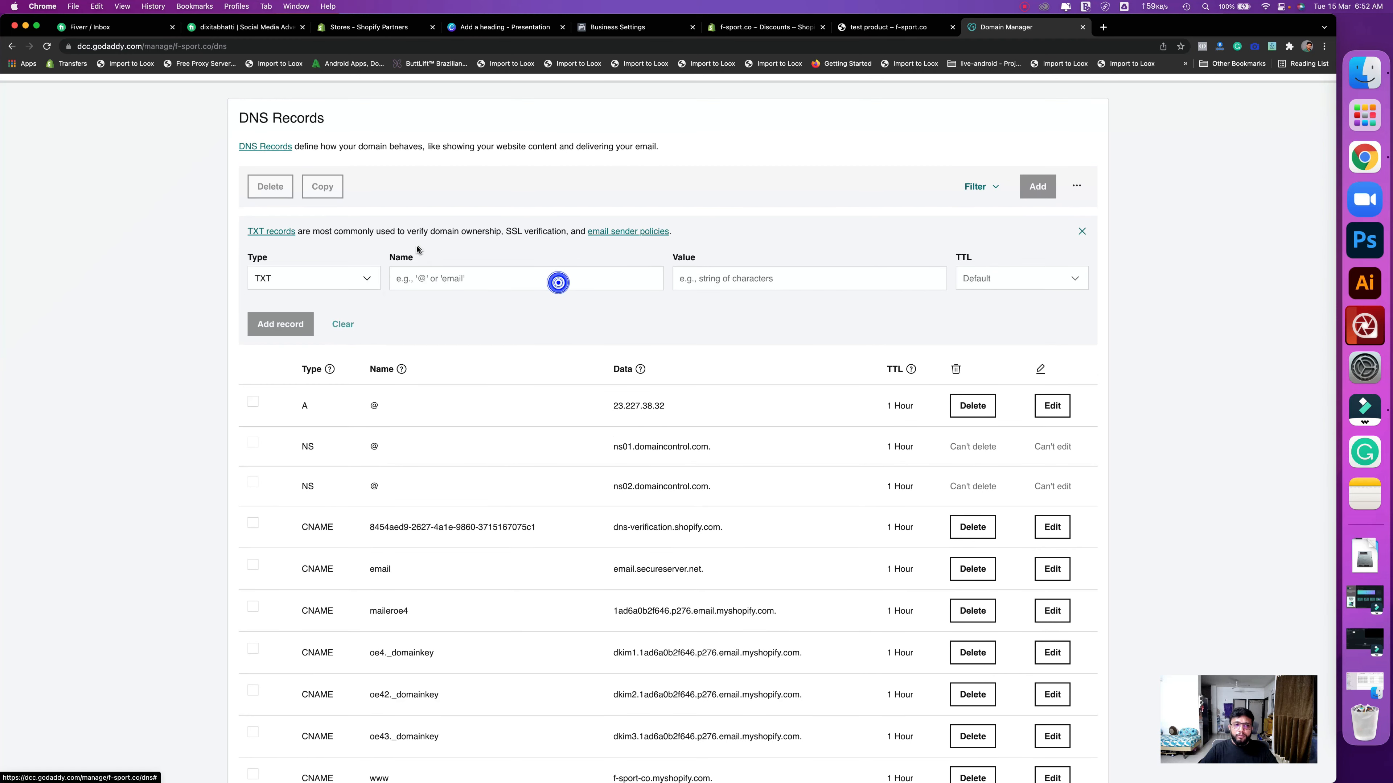
pyautogui.click(515, 272)
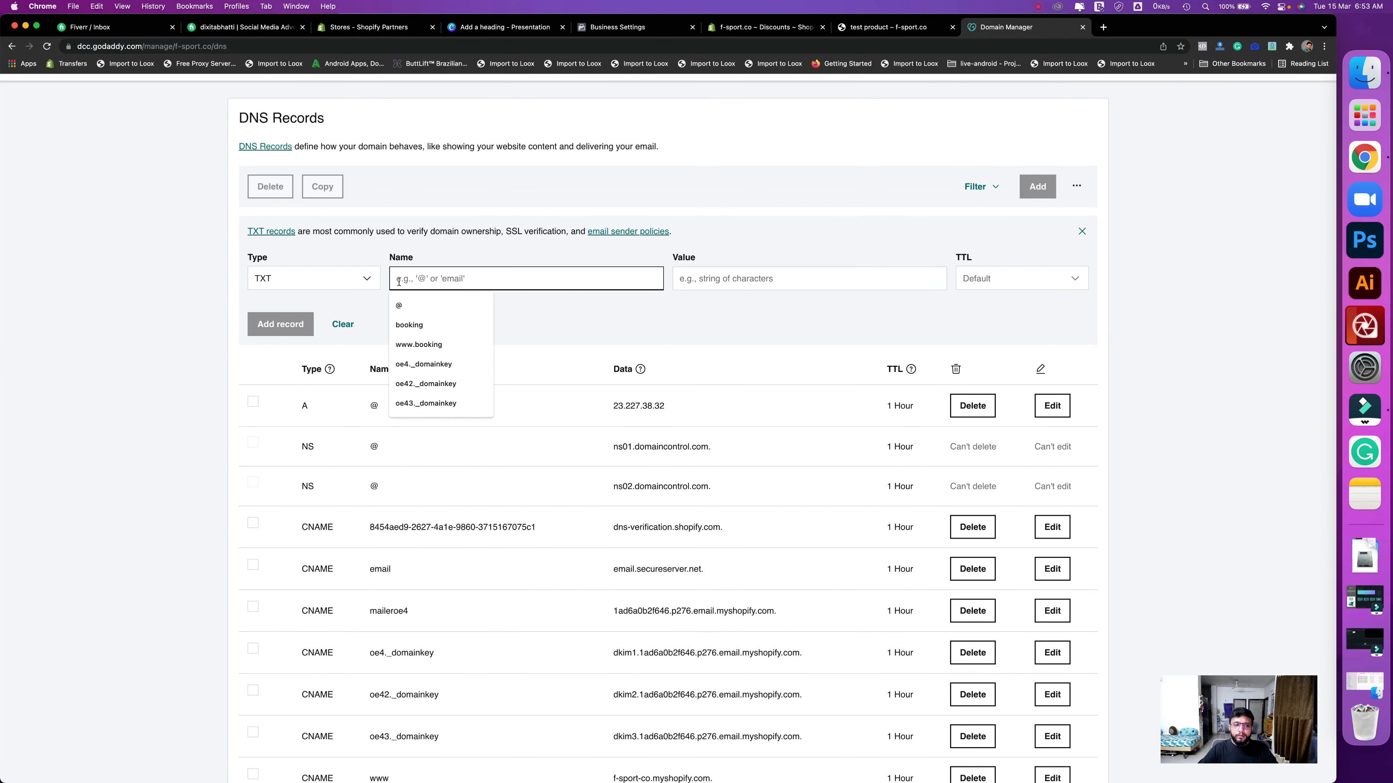
pyautogui.write('@')
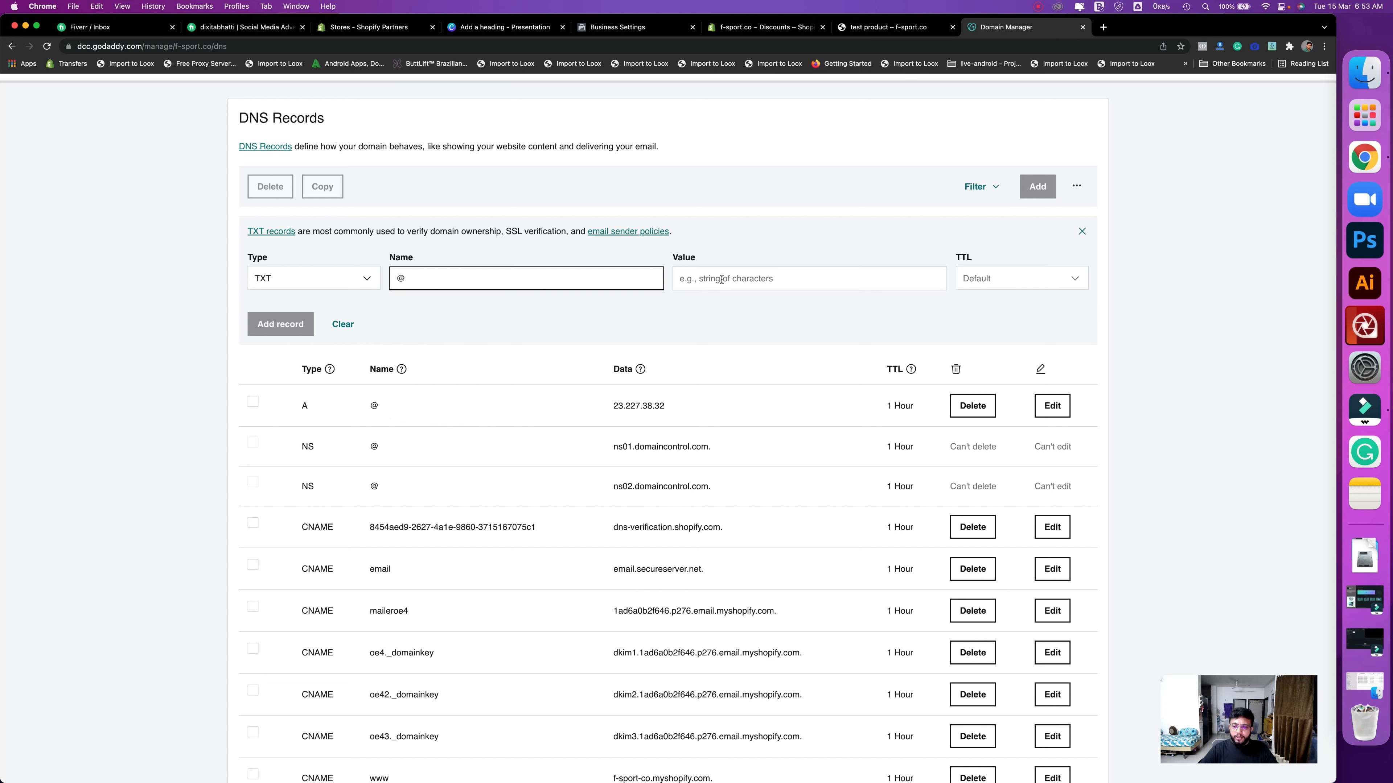
pyautogui.click(764, 286)
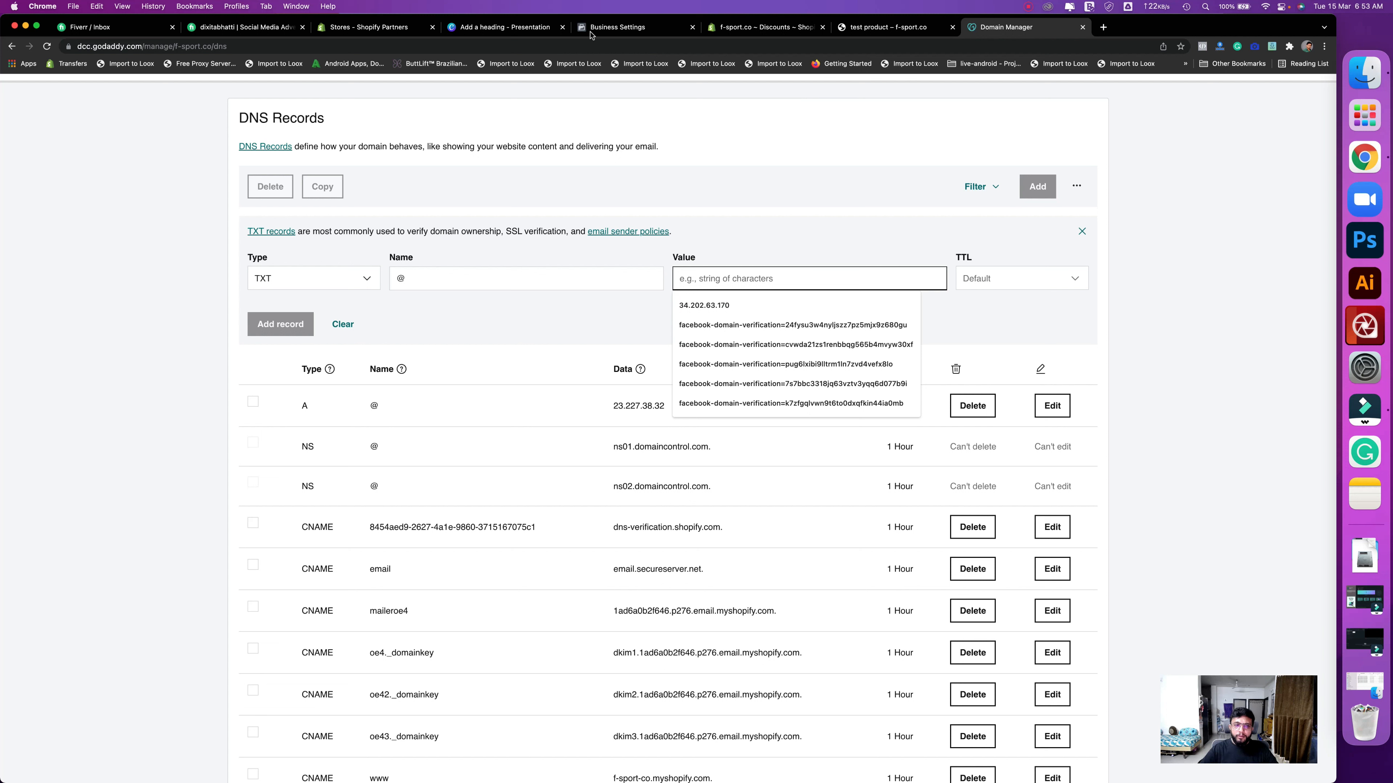
pyautogui.press('super+v')
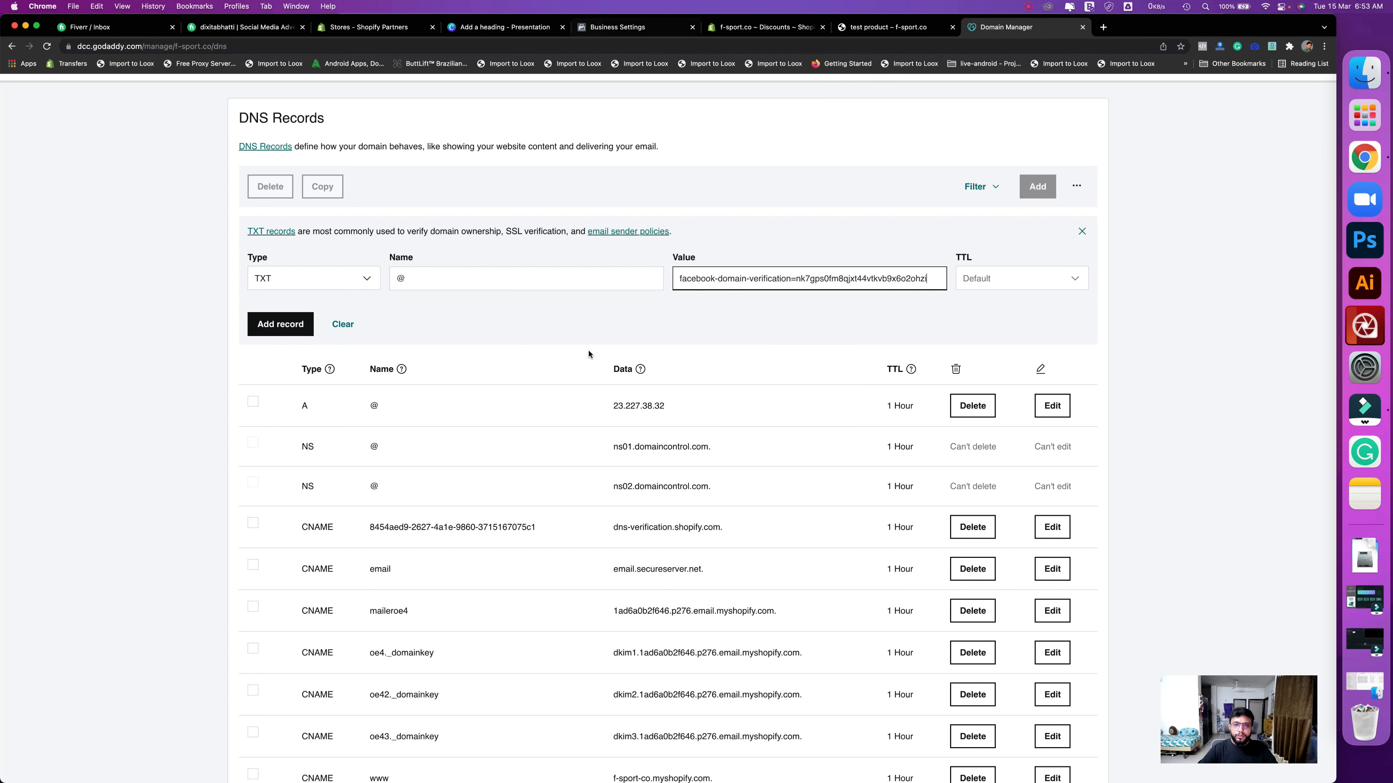
pyautogui.press('Return')
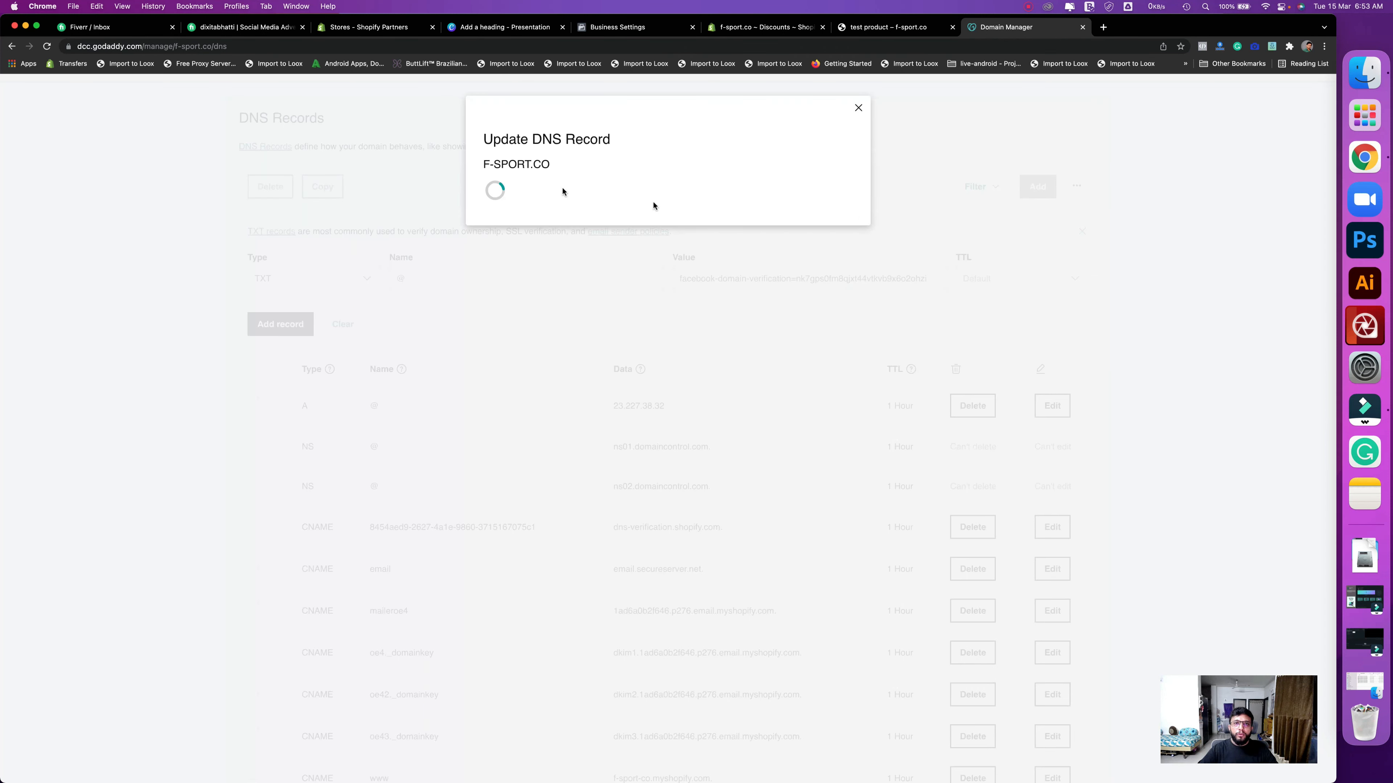
pyautogui.click(1169, 137)
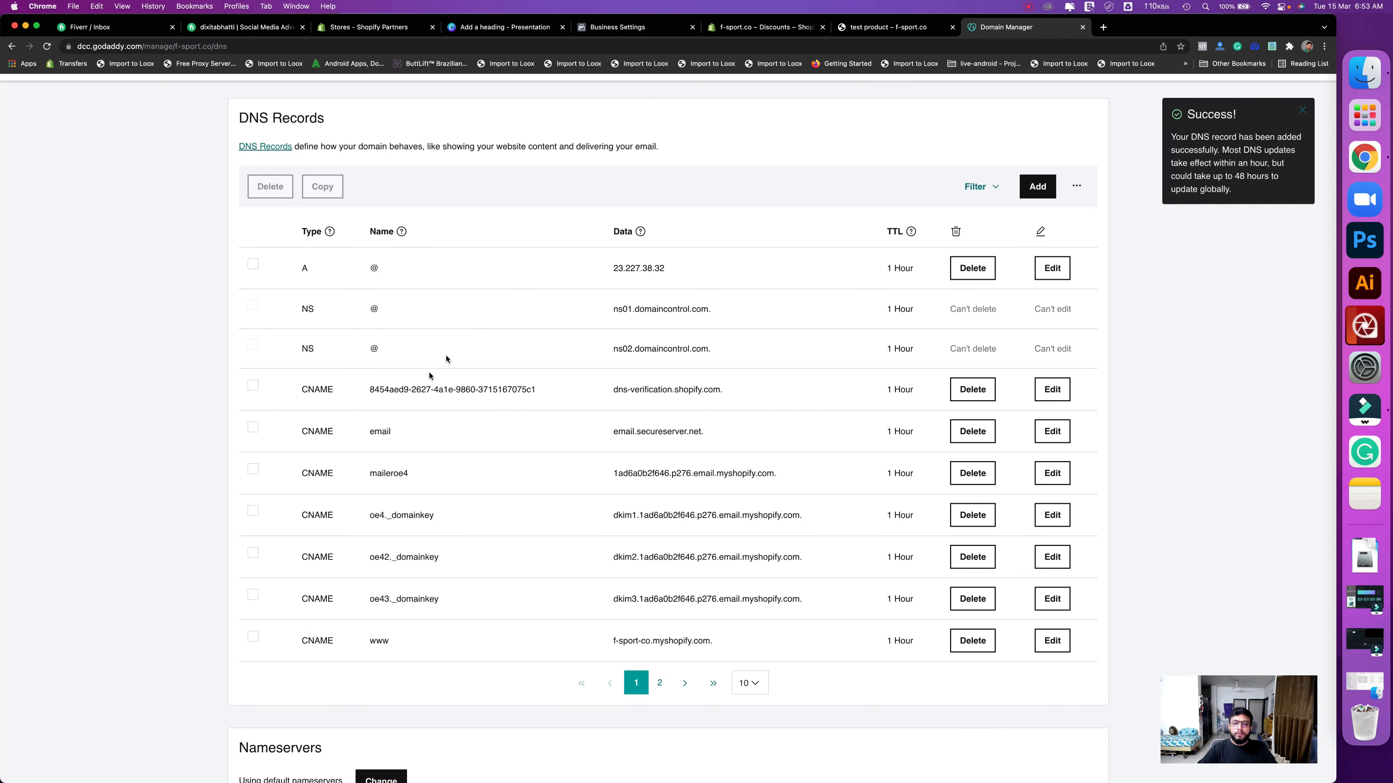
# - Verify the f-sport.co domain in Meta's business settings
pyautogui.click(396, 396)
pyautogui.click(625, 27)
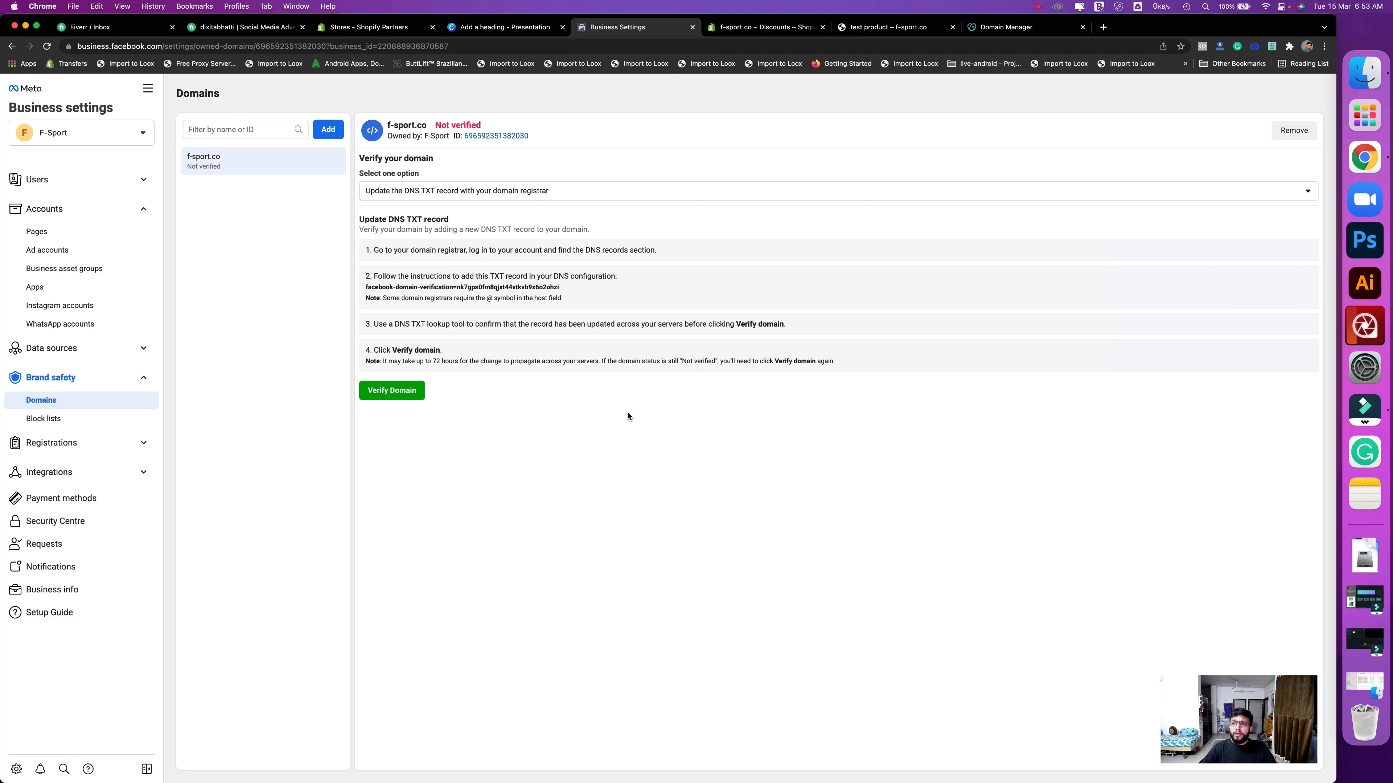
pyautogui.click(391, 391)
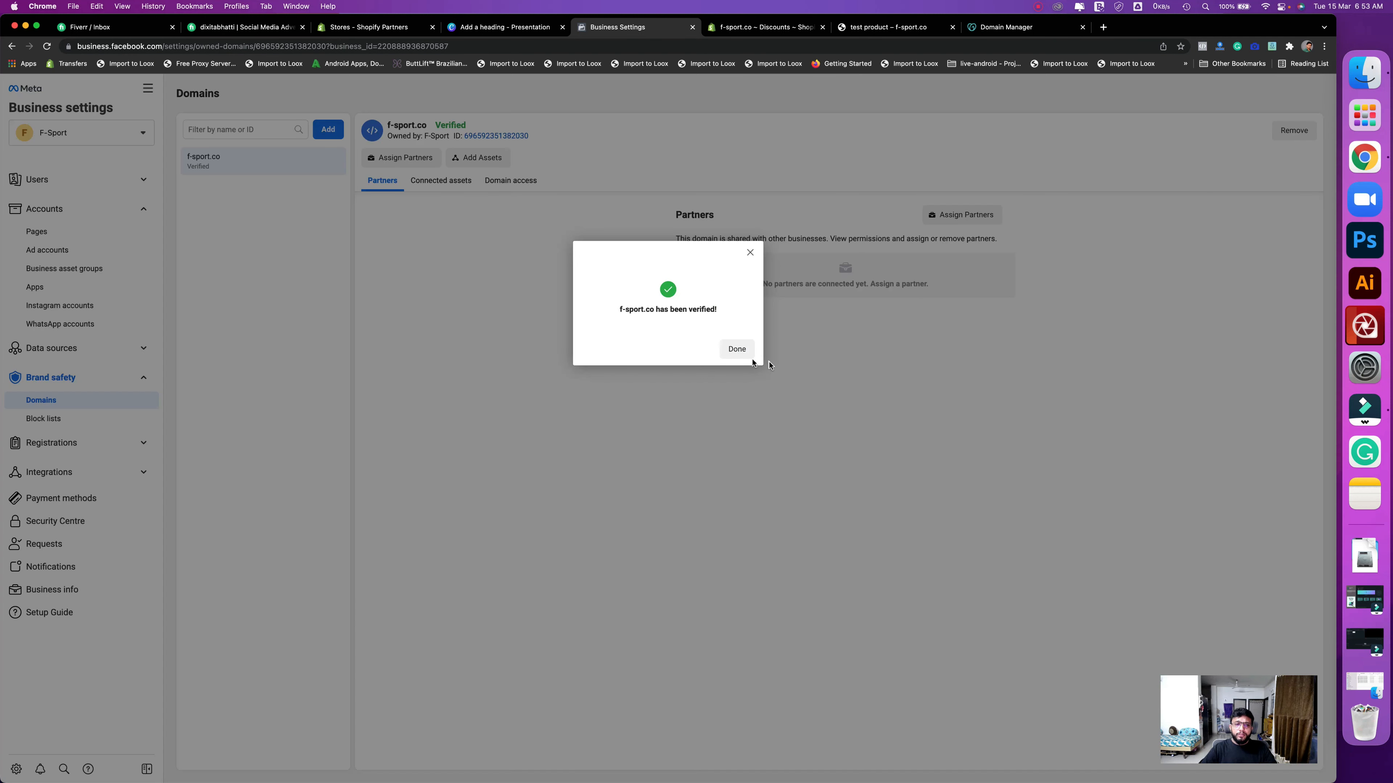
pyautogui.moveTo(713, 347); pyautogui.dragTo(466, 203)
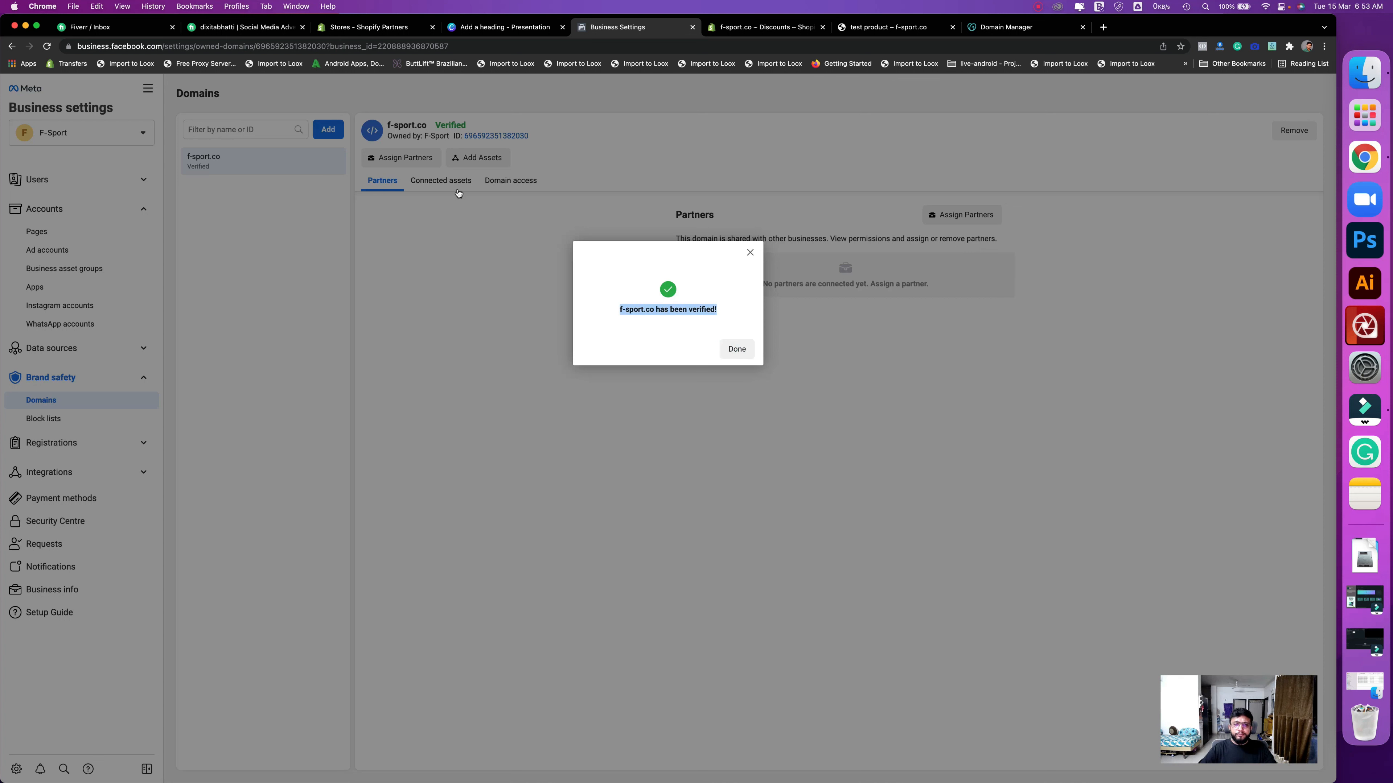
pyautogui.click(736, 350)
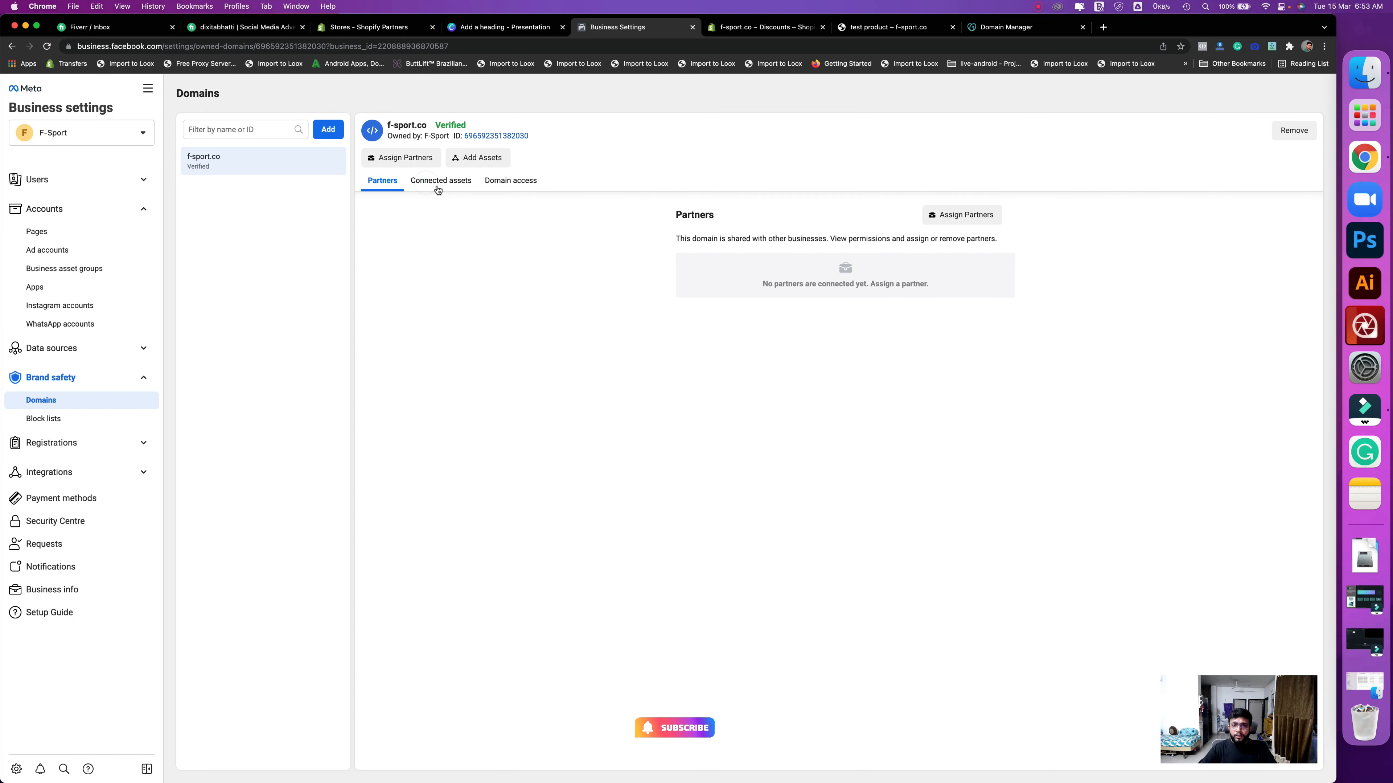
# - Connect the F-Sport classic Page to f-sport.co as an asset
pyautogui.click(437, 183)
pyautogui.click(973, 214)
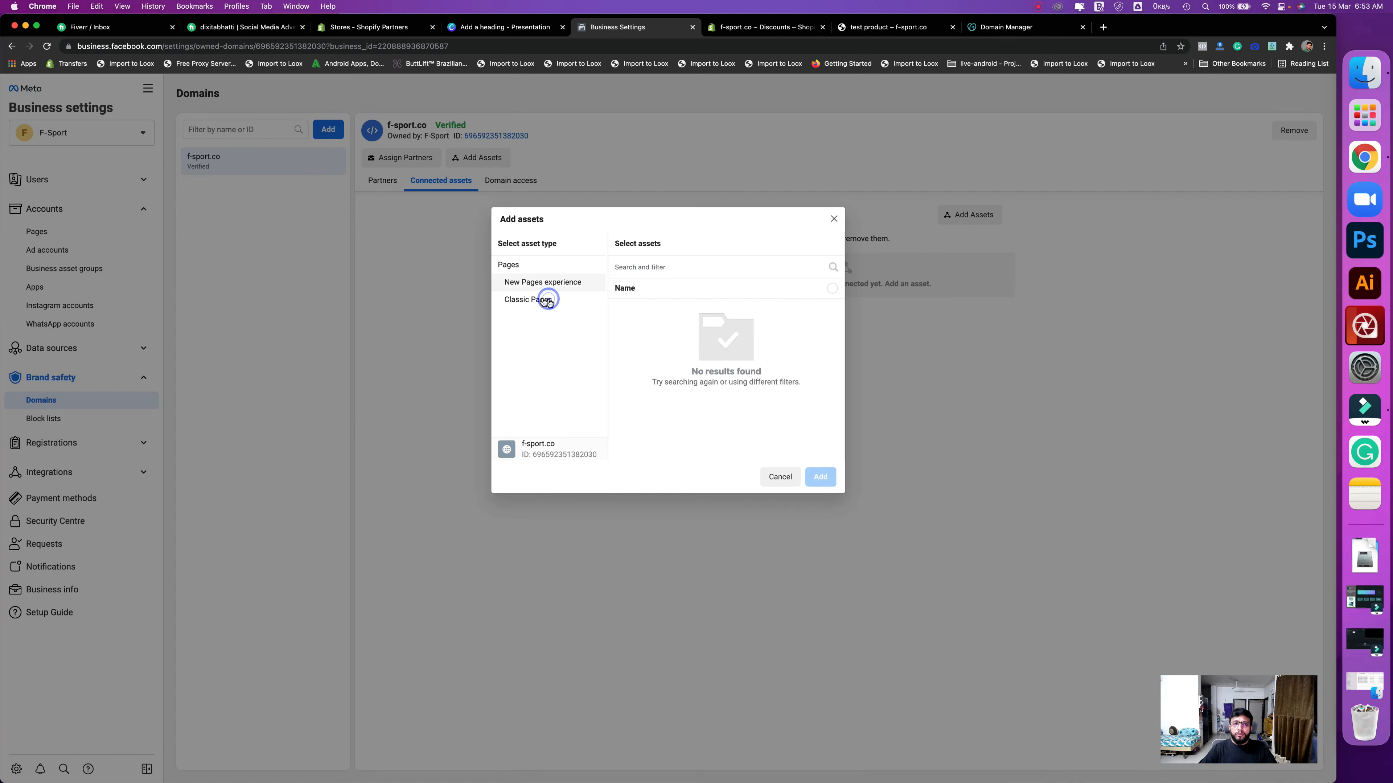
pyautogui.click(540, 303)
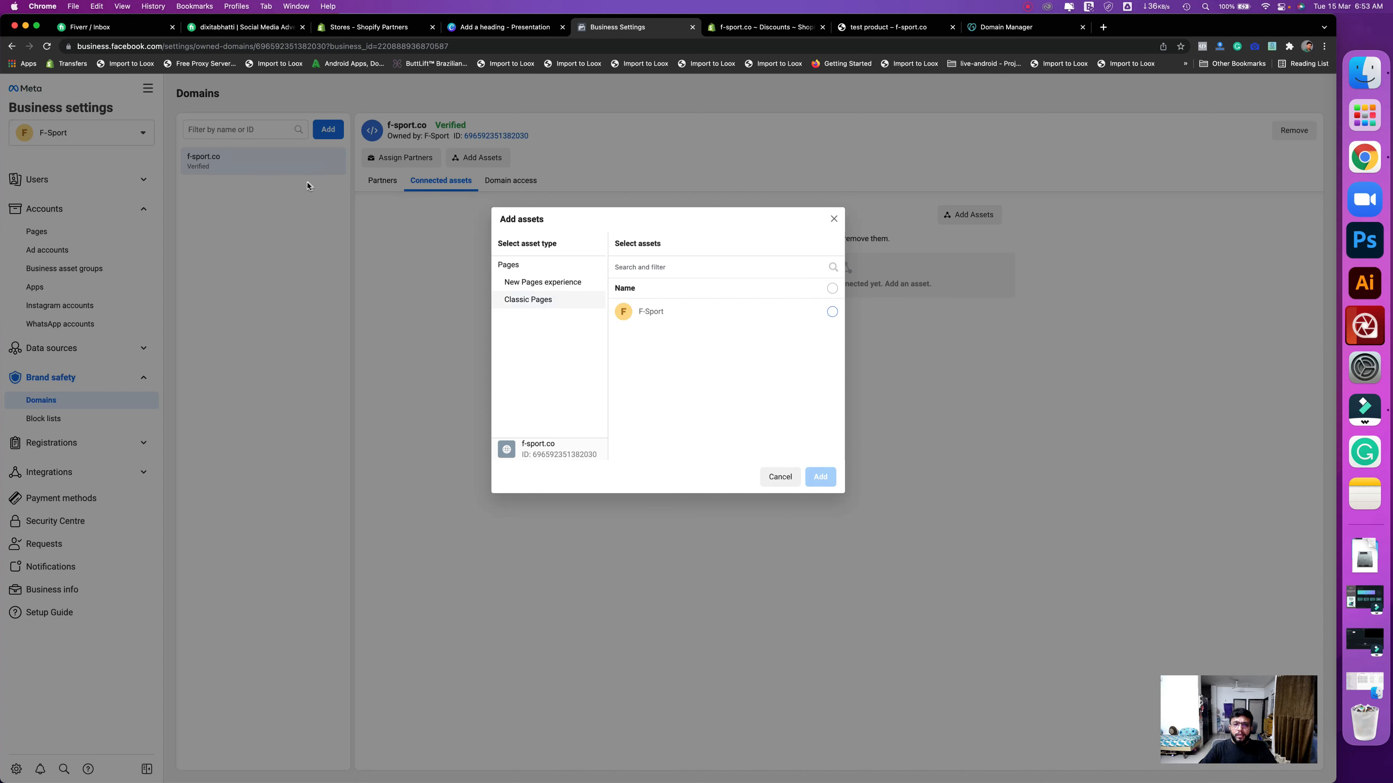
pyautogui.click(832, 311)
pyautogui.click(821, 477)
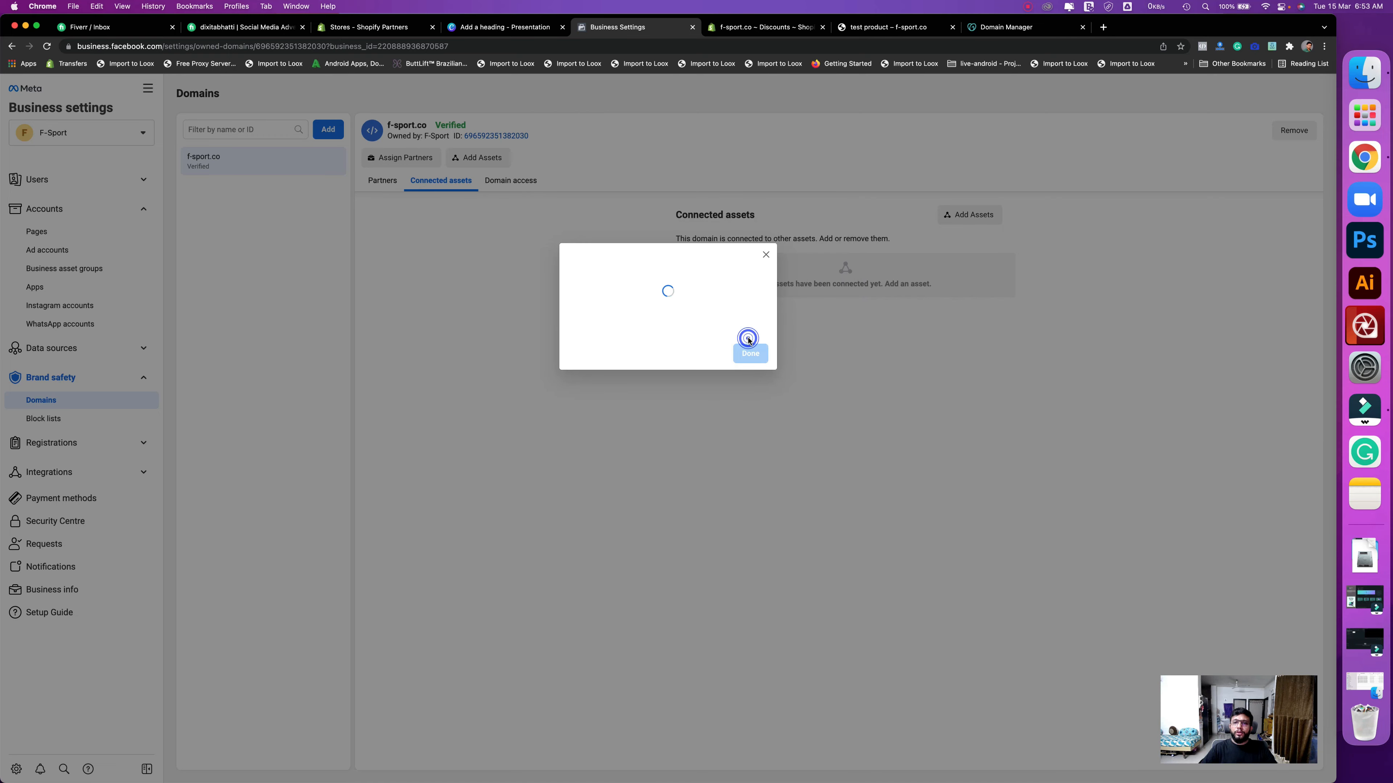
pyautogui.press('Return')
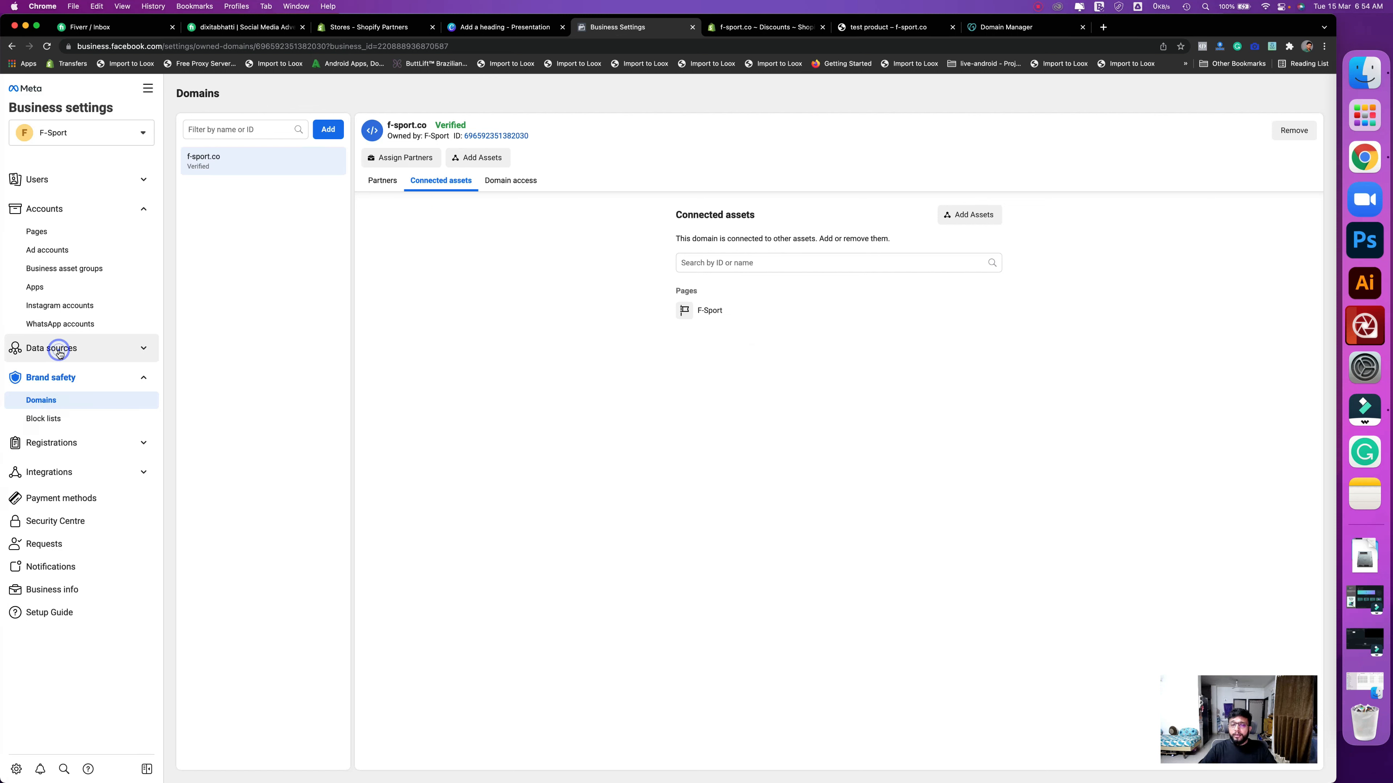
pyautogui.click(44, 354)
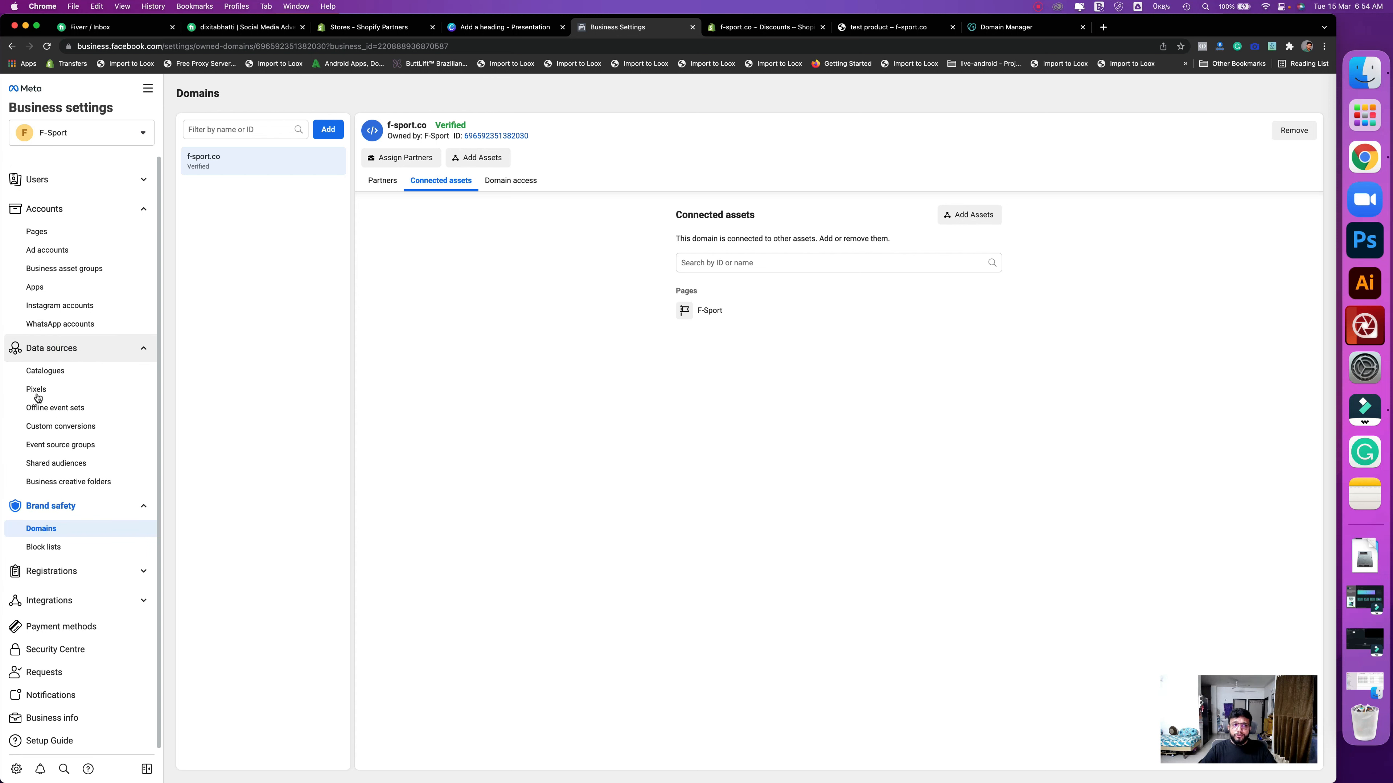
# - Create a pixel named F-Sport's pixel and postpone its setup
pyautogui.click(53, 395)
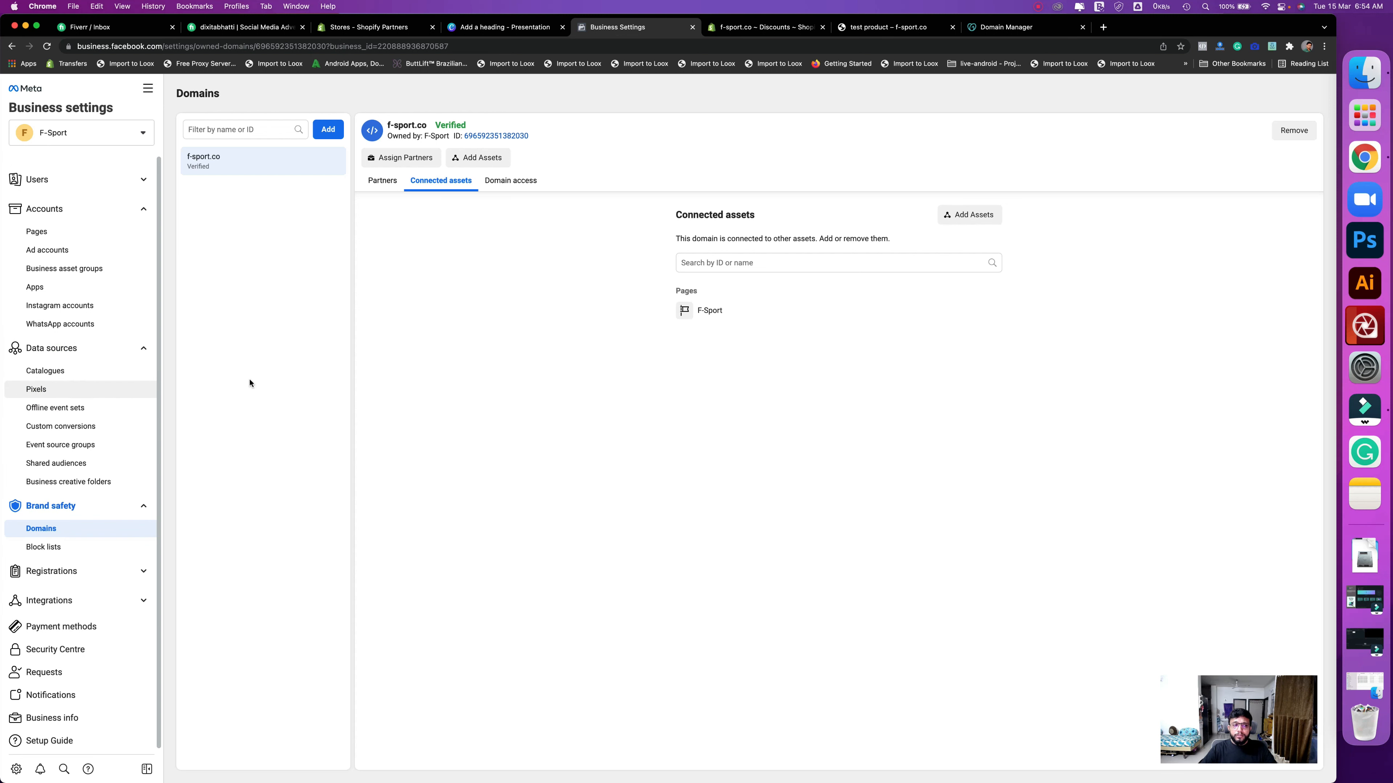
pyautogui.click(749, 351)
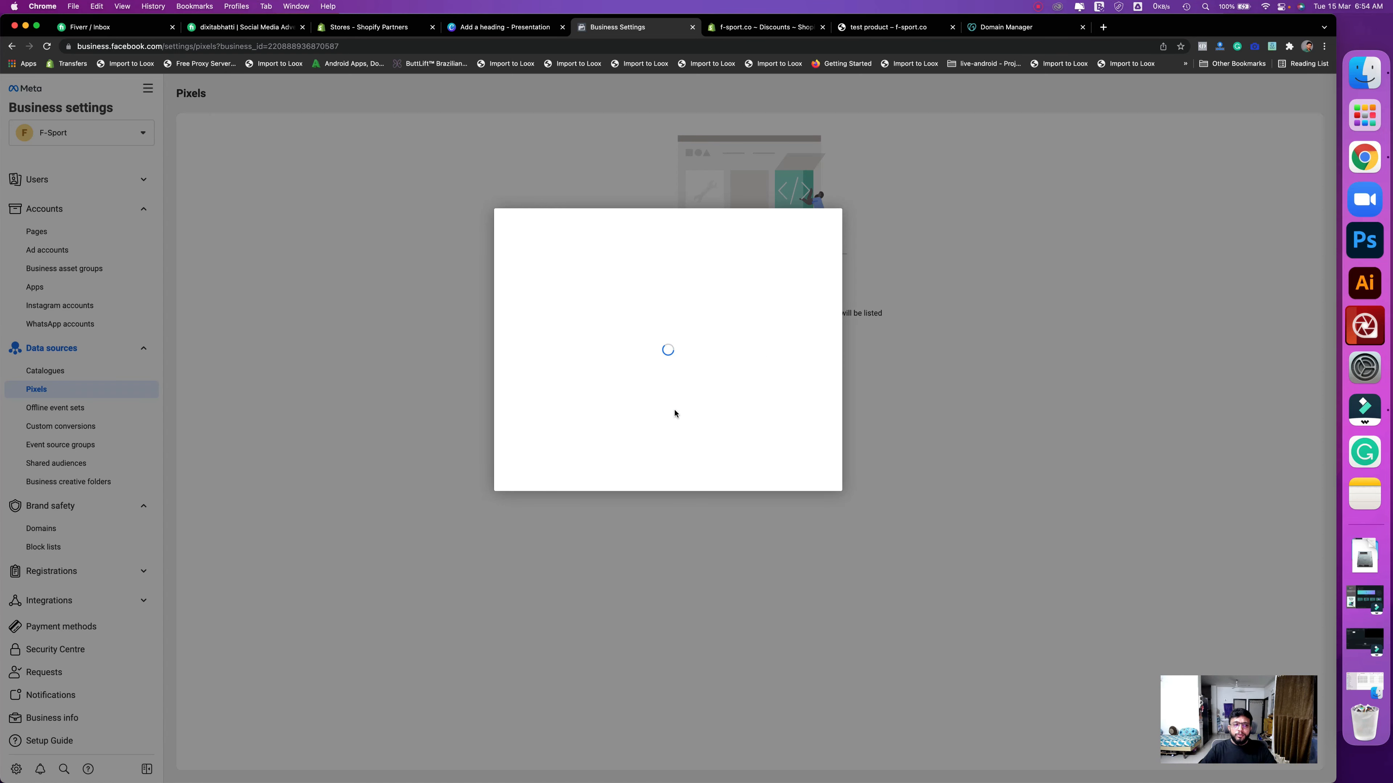
pyautogui.moveTo(611, 424); pyautogui.dragTo(467, 427)
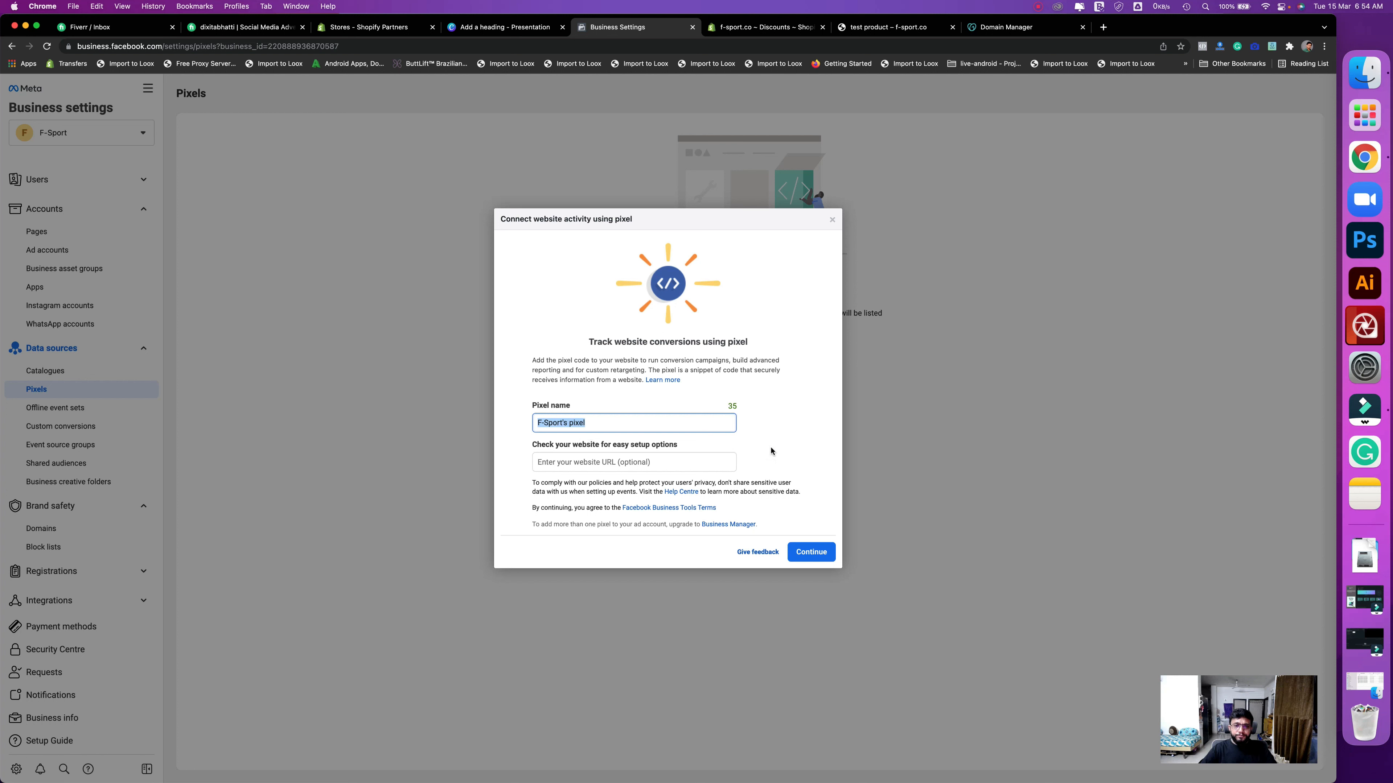
pyautogui.click(824, 553)
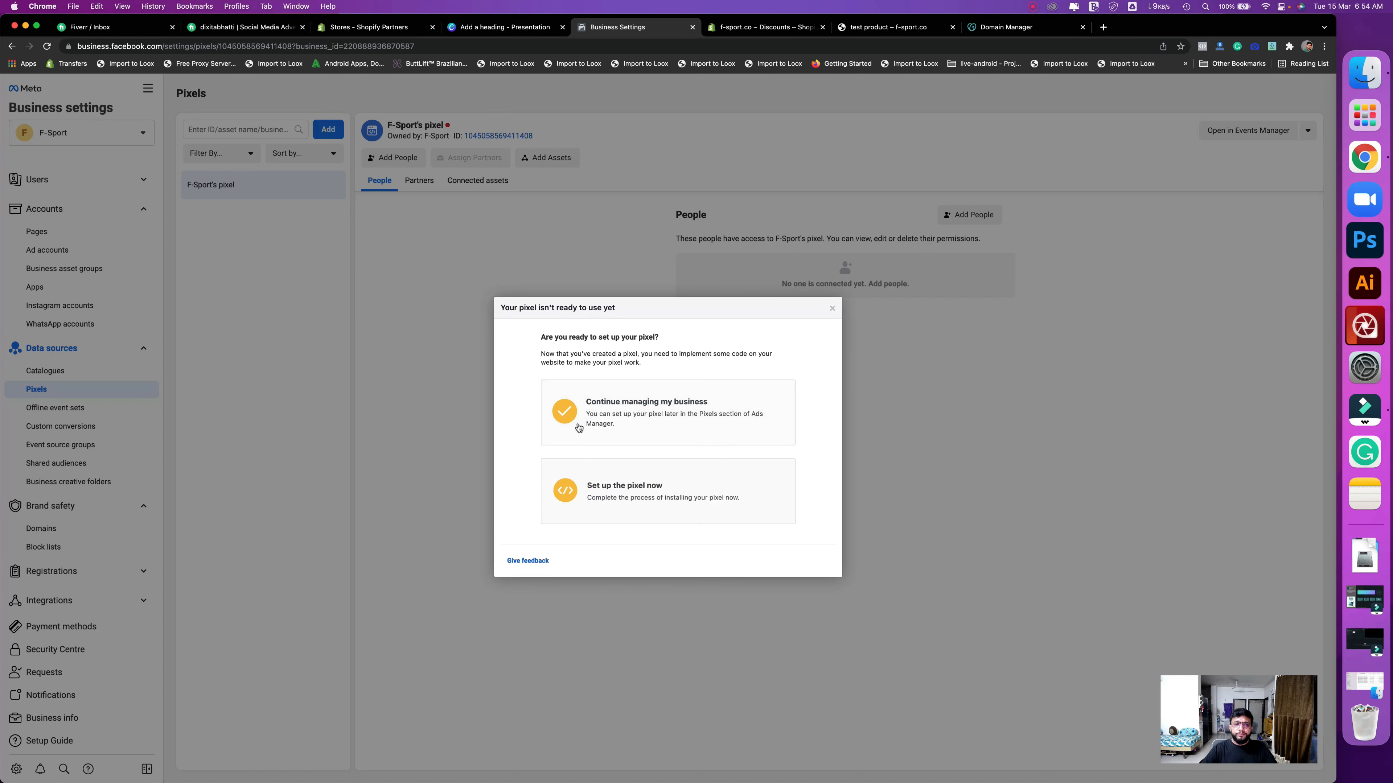
pyautogui.click(692, 422)
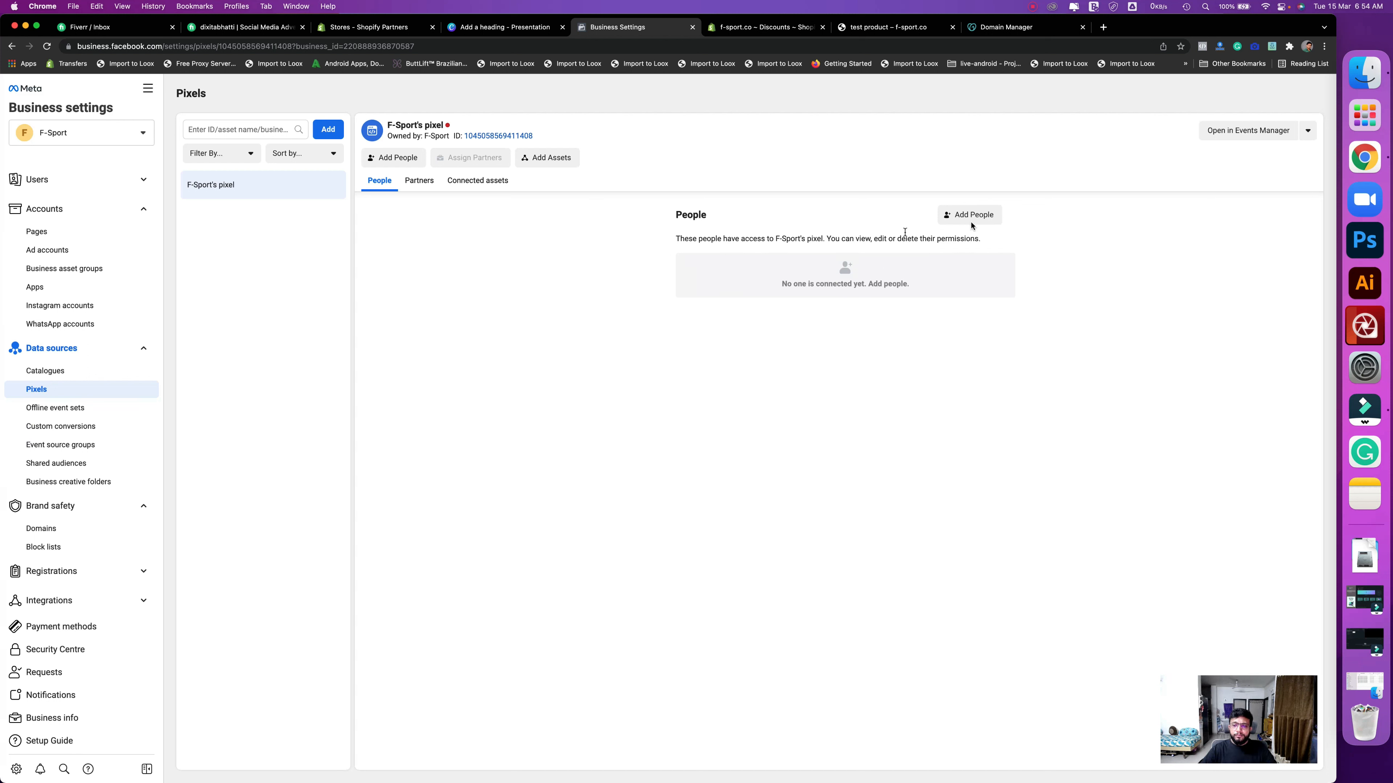
# - Give a person Manage pixel full control of F-Sport's pixel, then view its connected assets
pyautogui.click(994, 217)
pyautogui.click(615, 312)
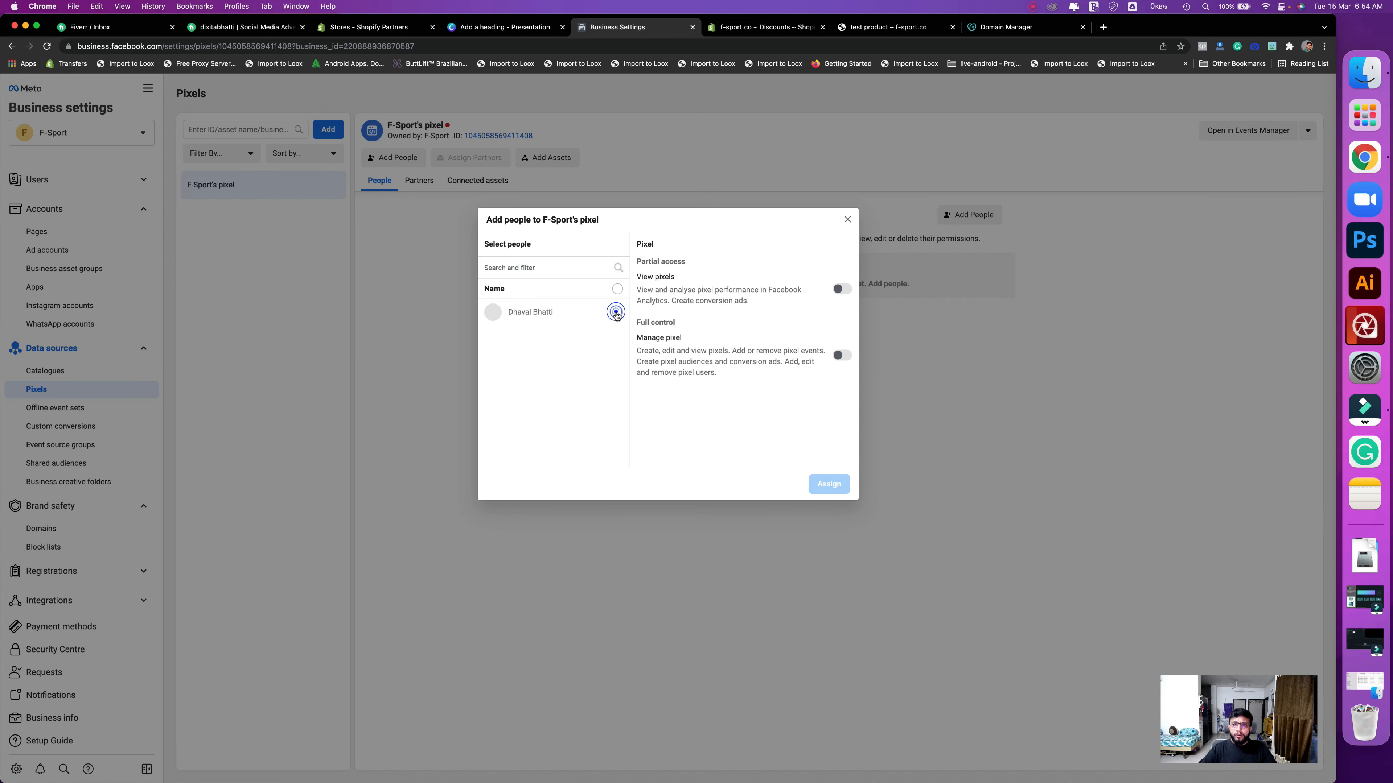
pyautogui.click(617, 313)
pyautogui.click(841, 357)
pyautogui.click(818, 486)
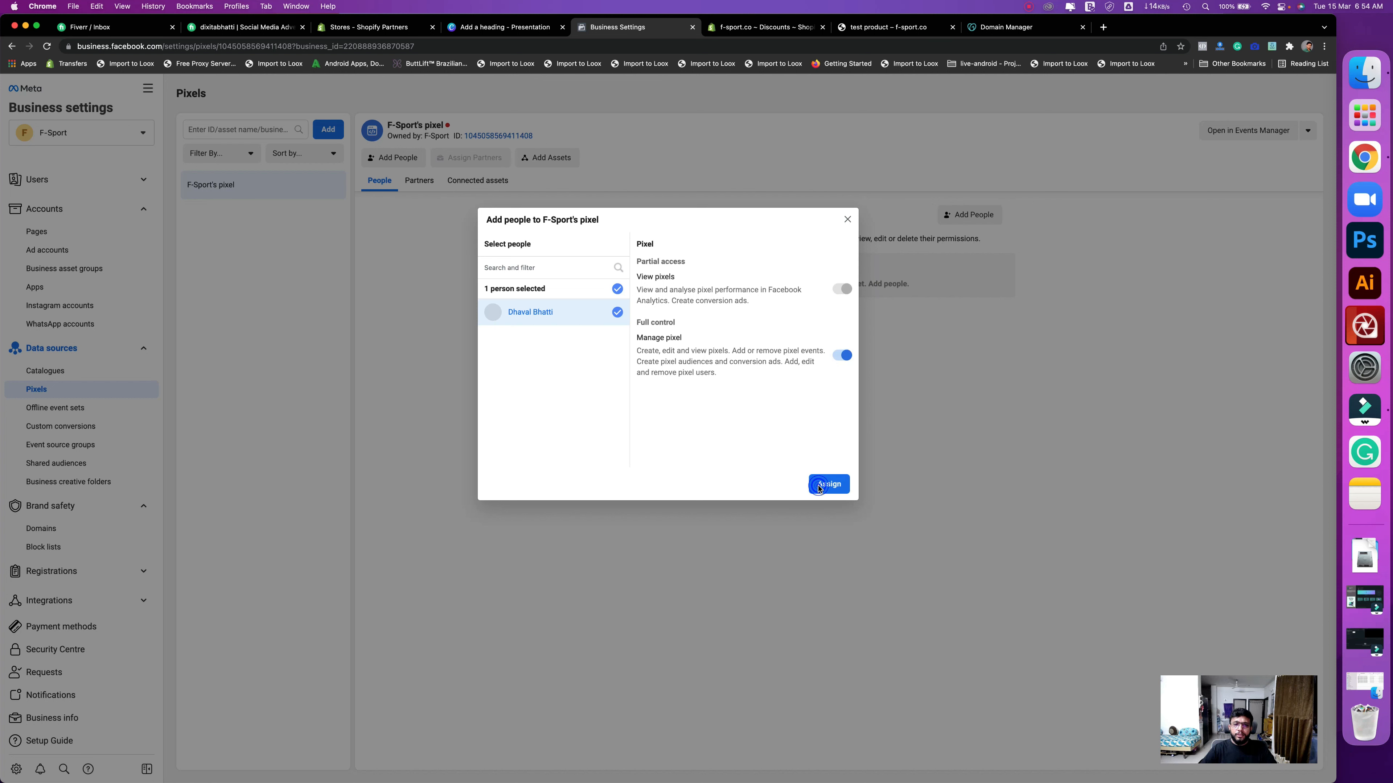
pyautogui.click(748, 339)
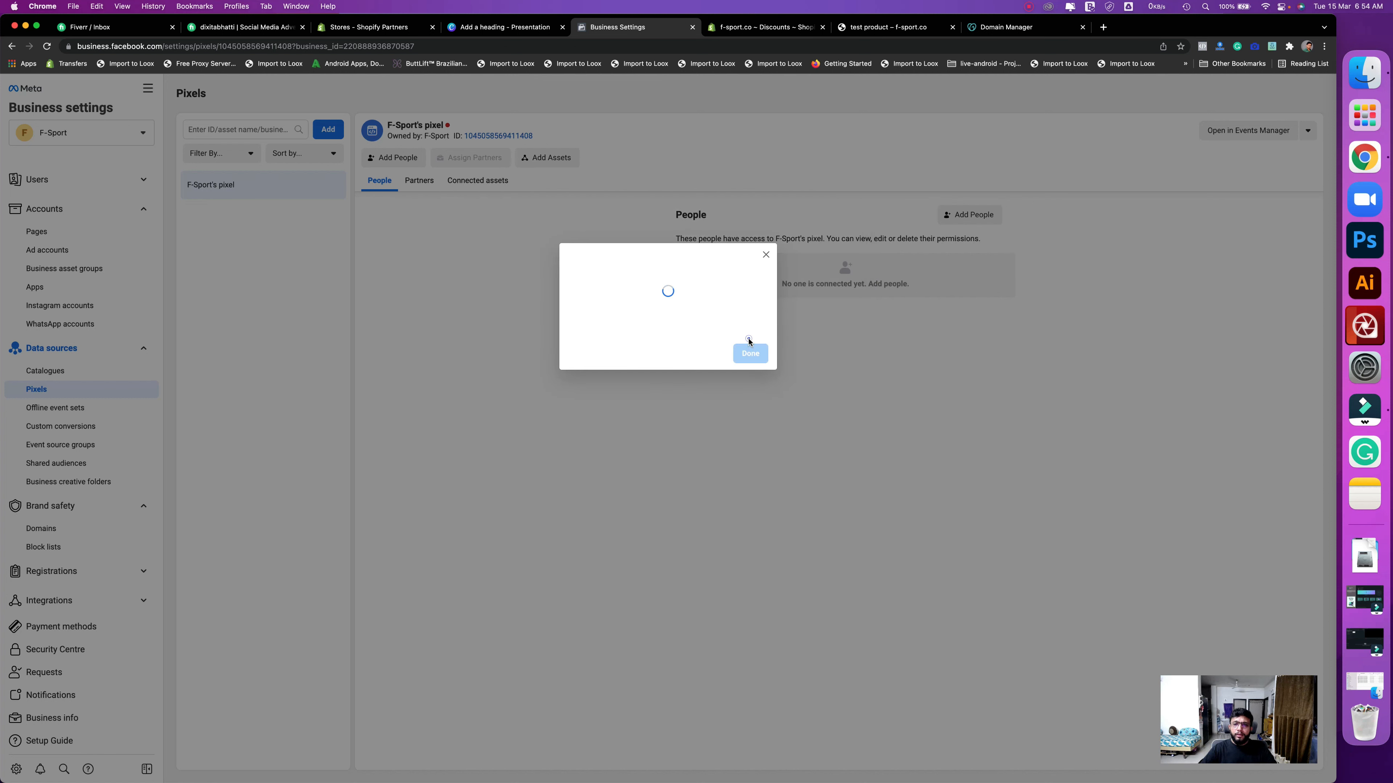
pyautogui.click(541, 339)
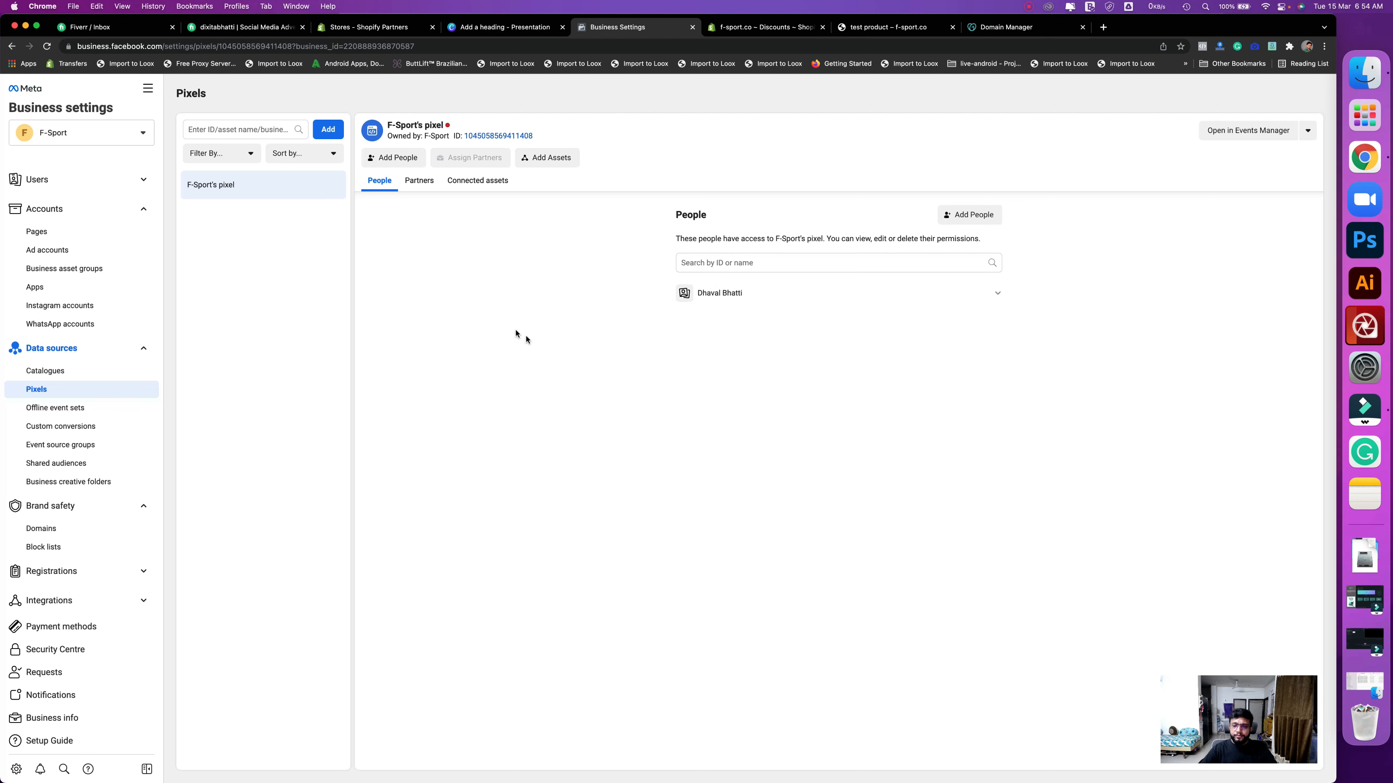
pyautogui.click(474, 188)
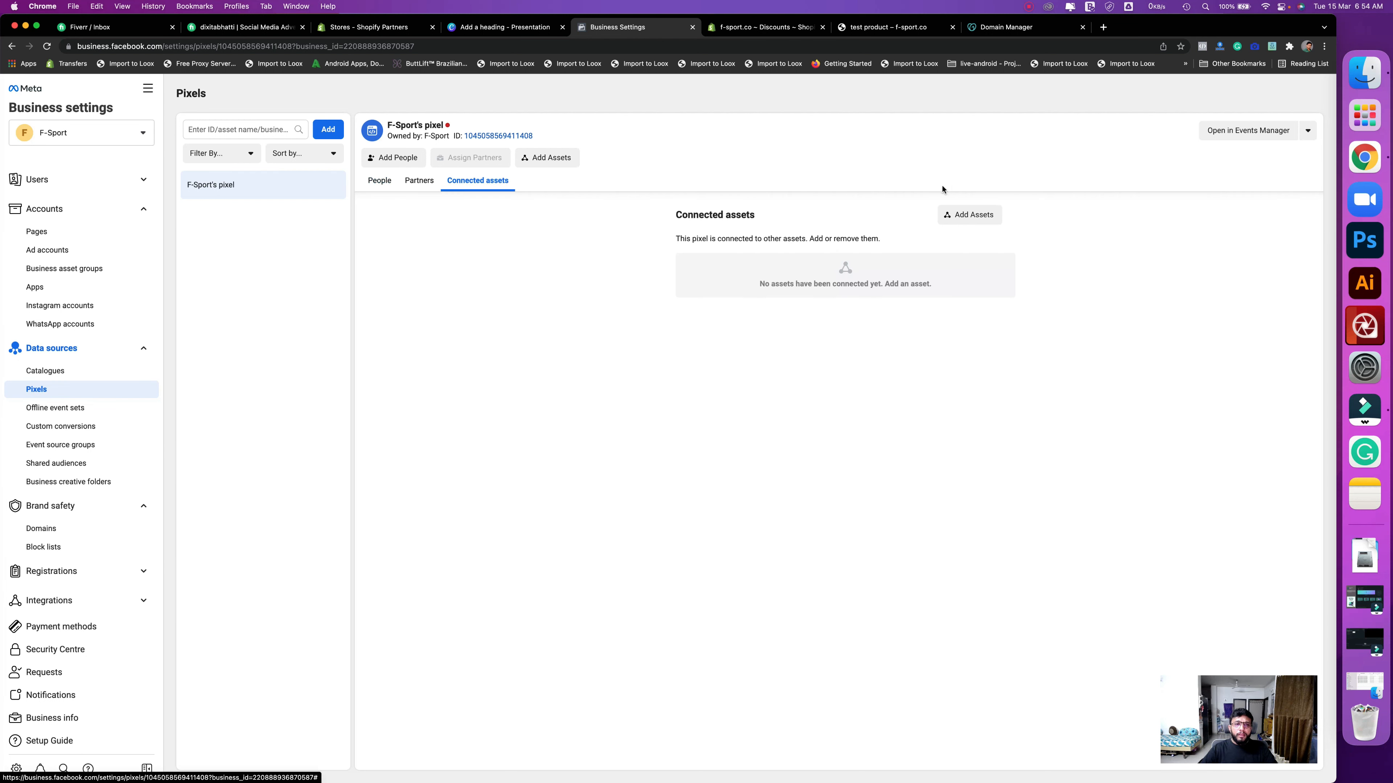
pyautogui.click(982, 217)
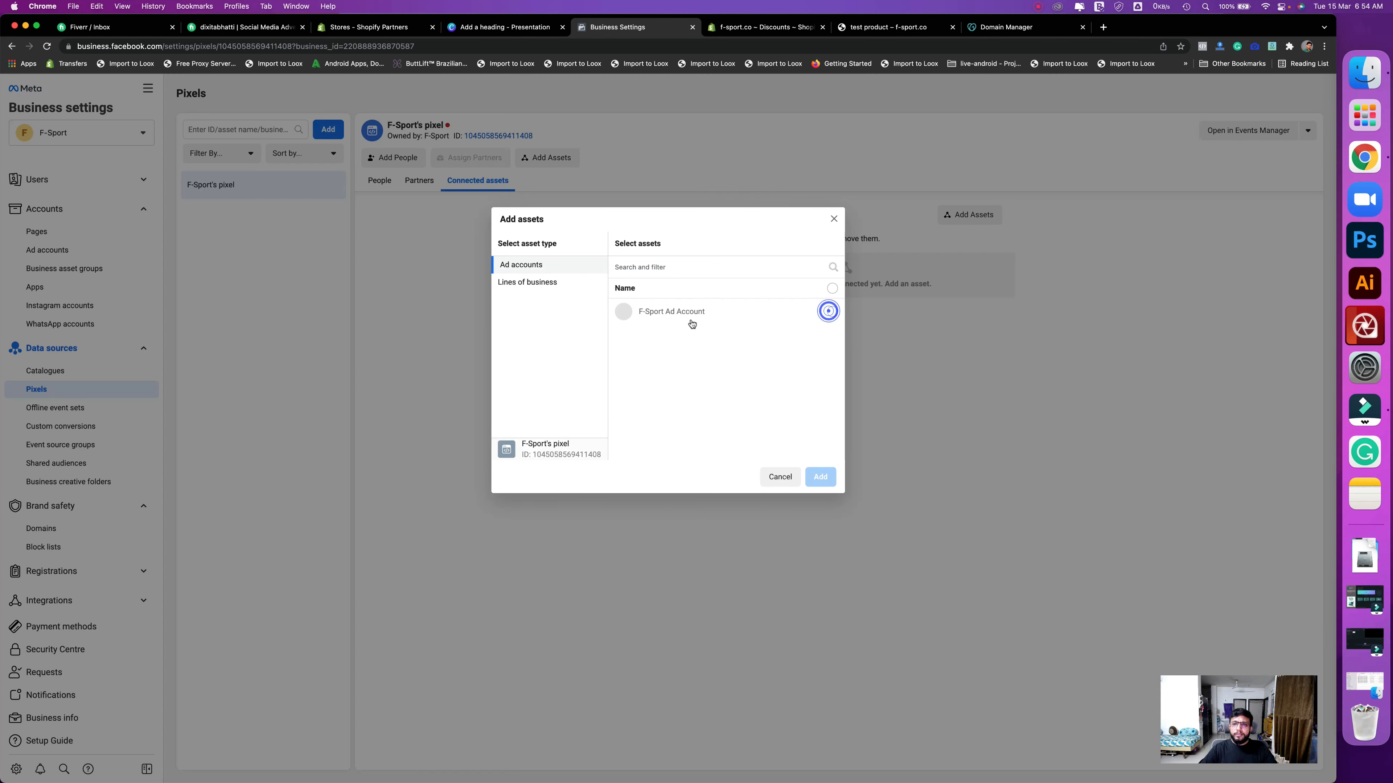
# - Connect F-Sport Ad Account to F-Sport's pixel
pyautogui.click(664, 323)
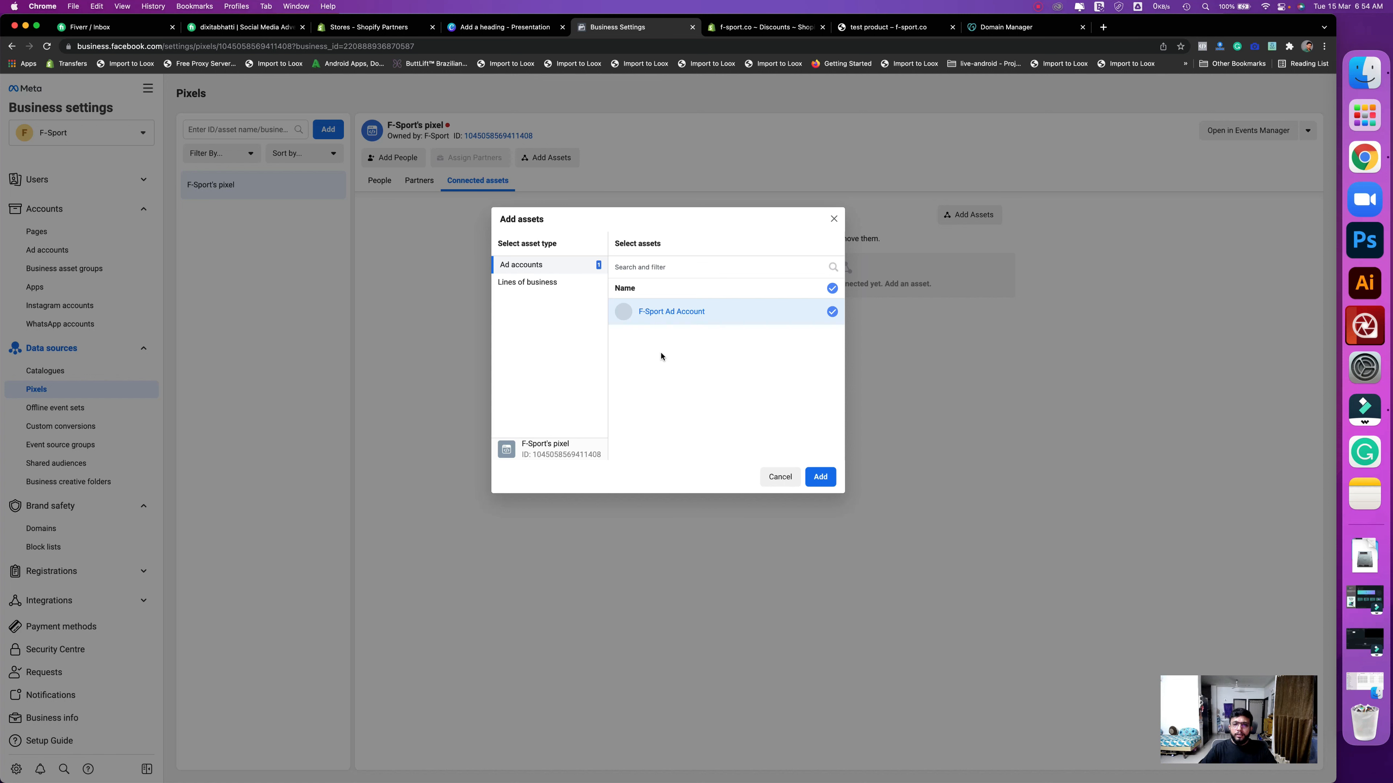
pyautogui.click(818, 478)
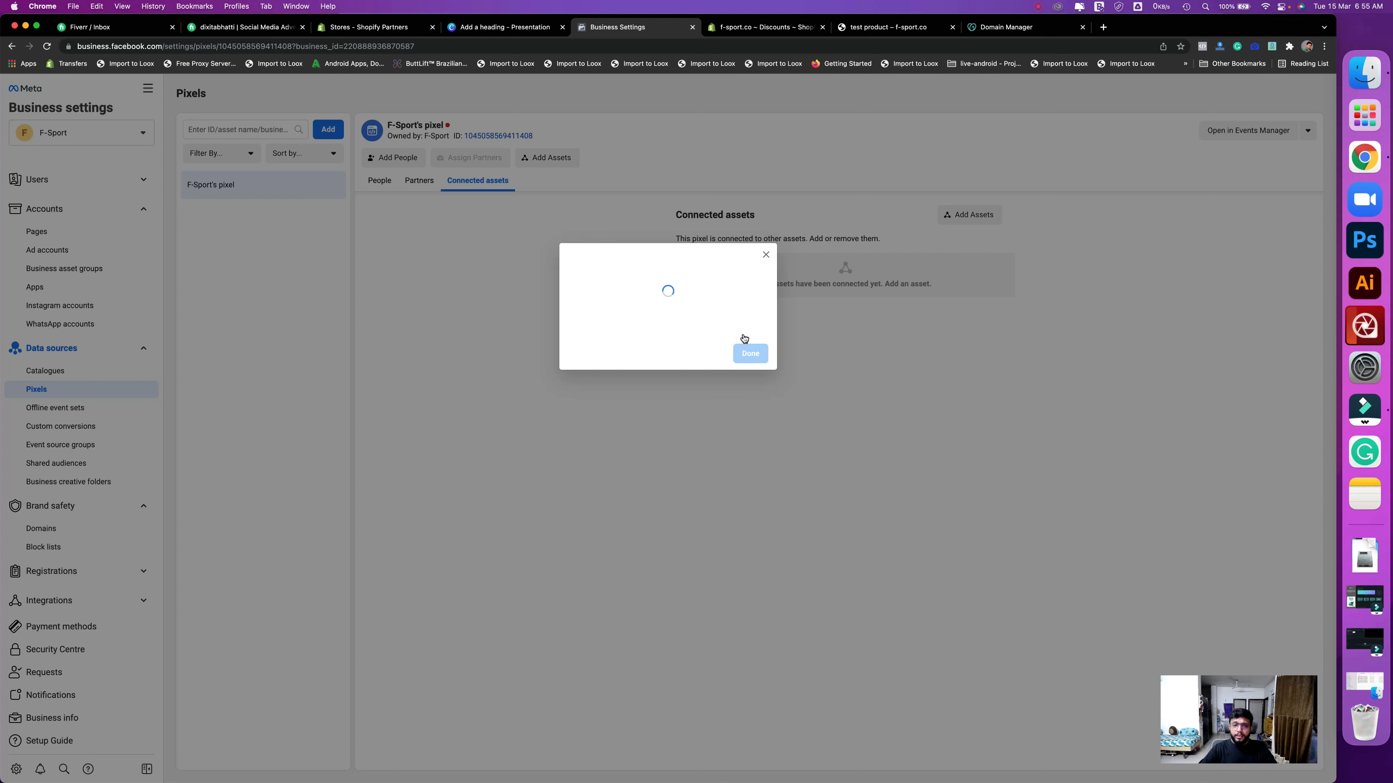
pyautogui.click(747, 332)
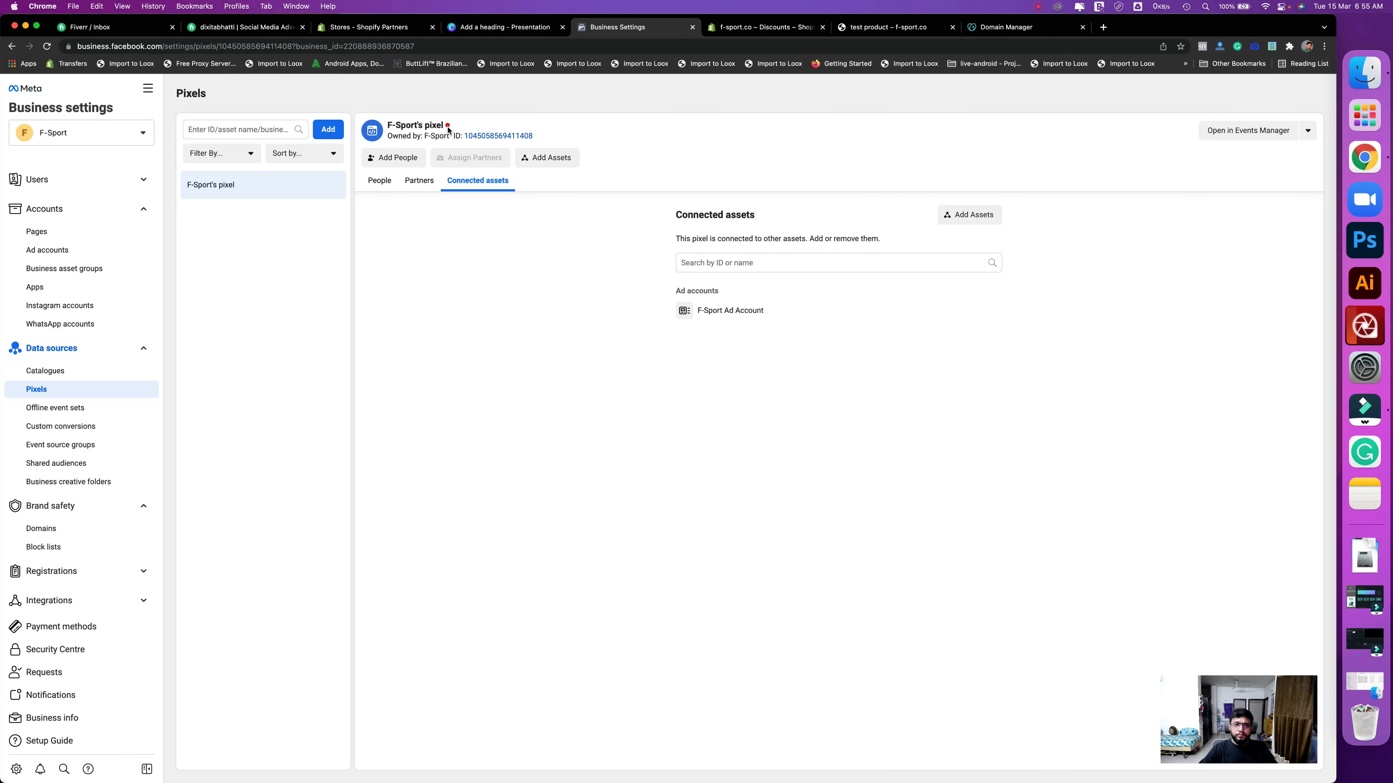
pyautogui.moveTo(448, 128)
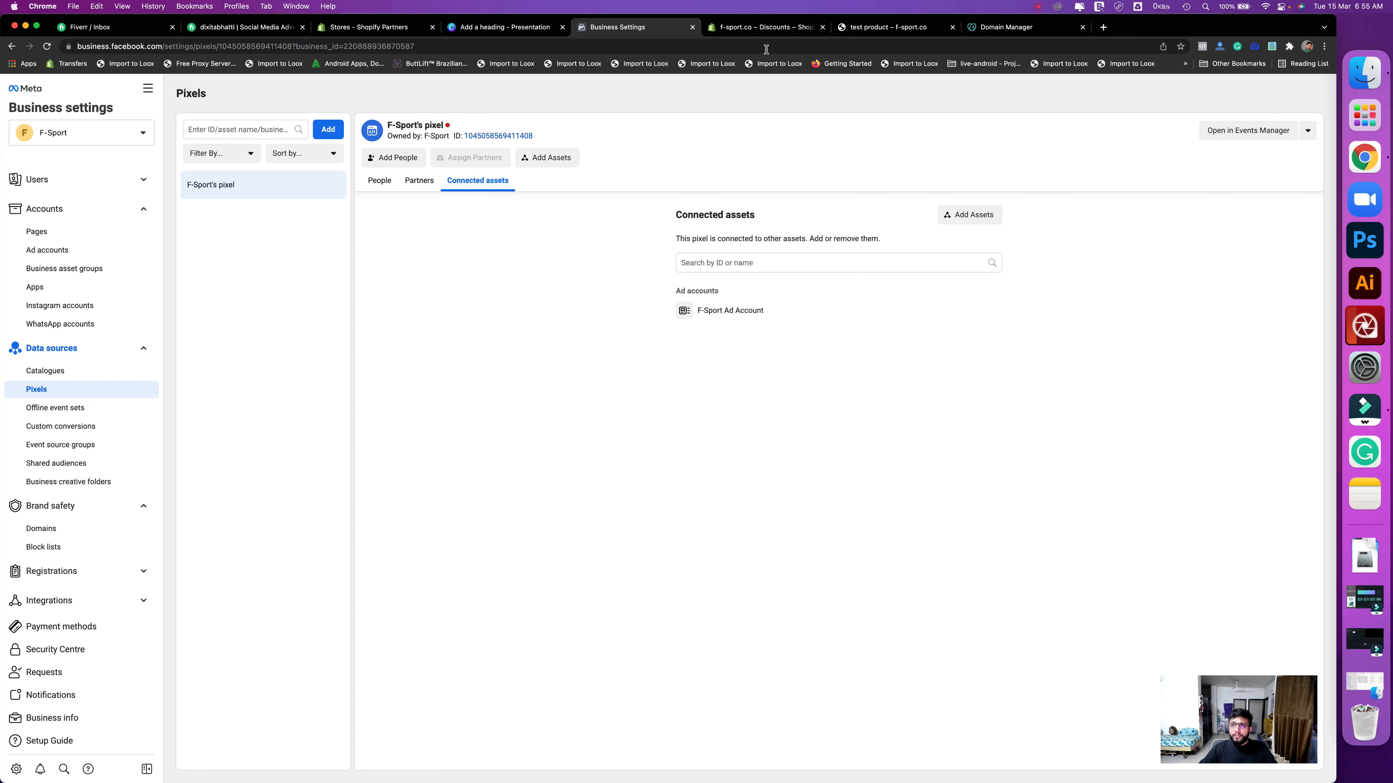
pyautogui.click(750, 33)
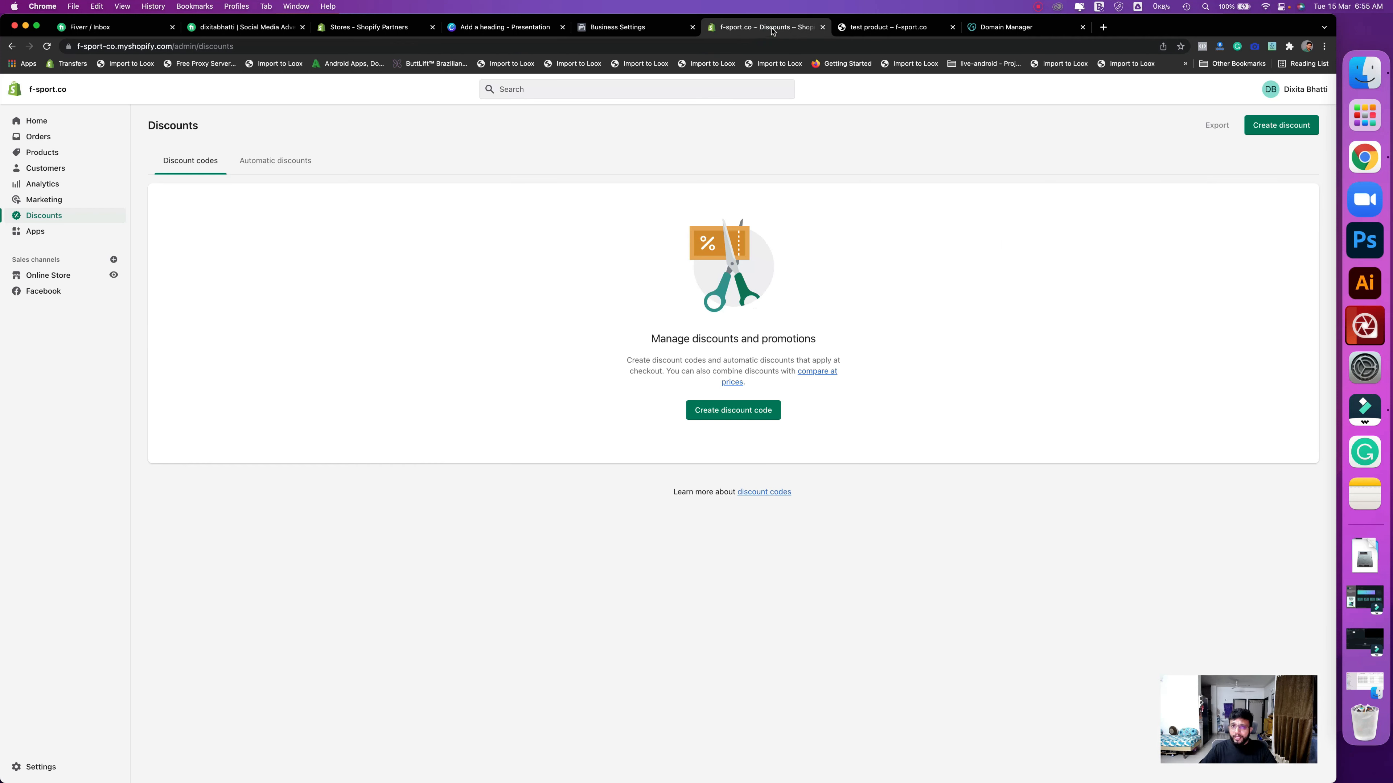
# - Approve the Facebook sales channel's updated permissions in Shopify, then go to Online Store
pyautogui.click(54, 294)
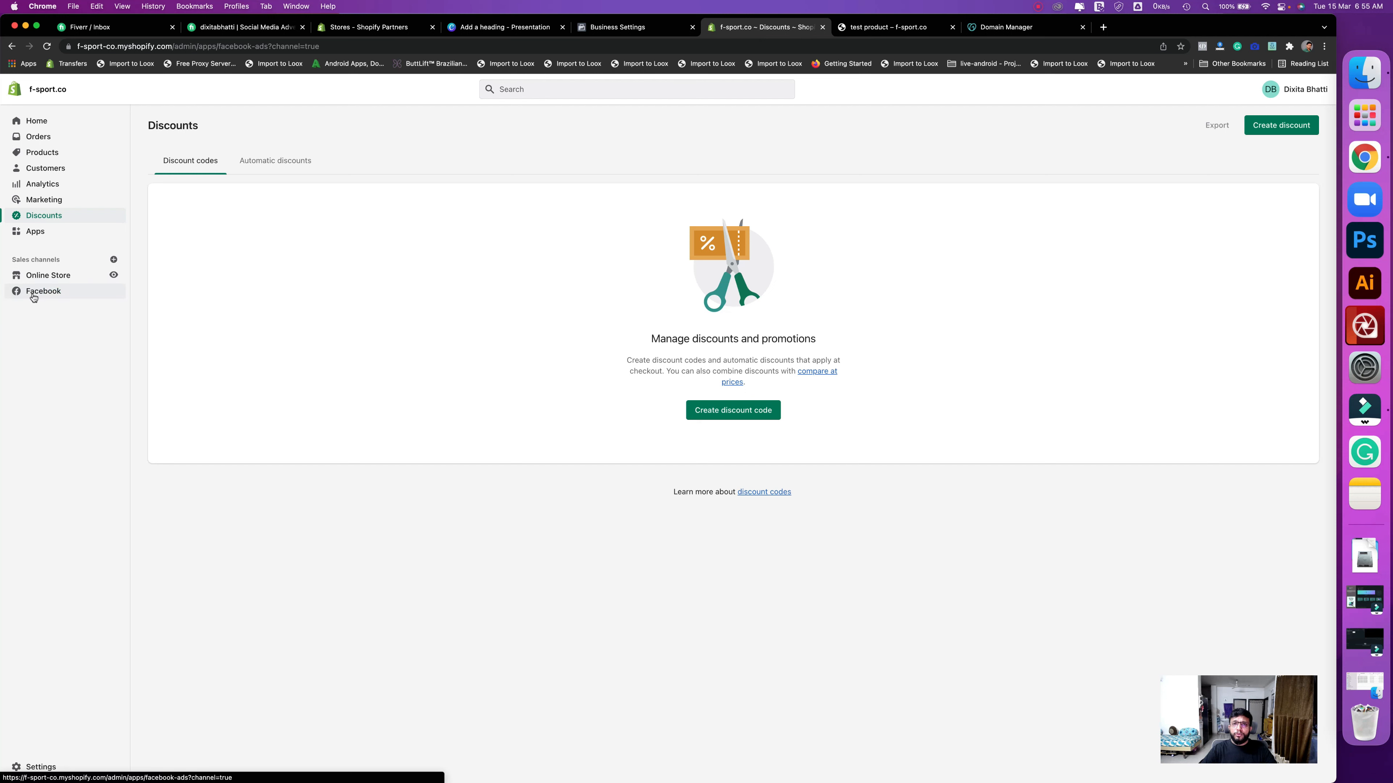
pyautogui.click(47, 295)
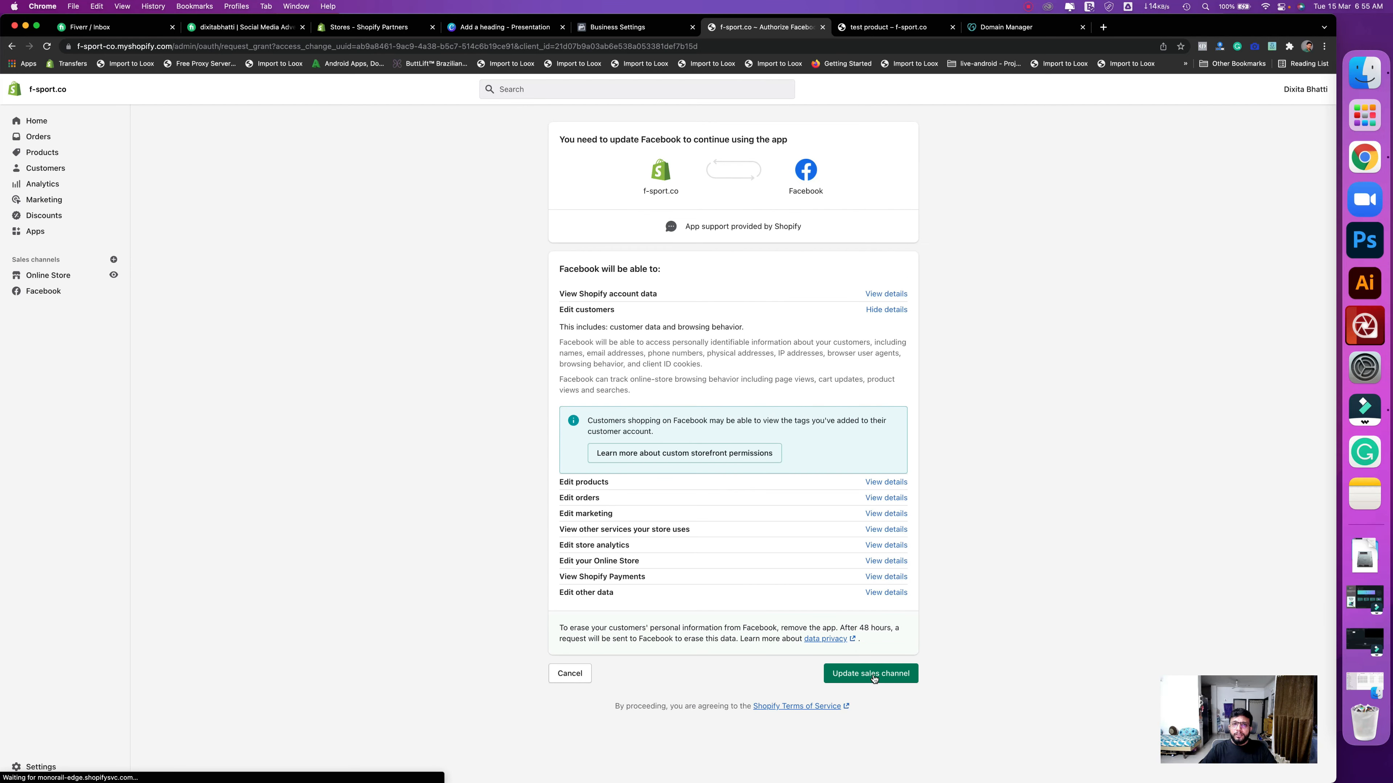
pyautogui.click(873, 679)
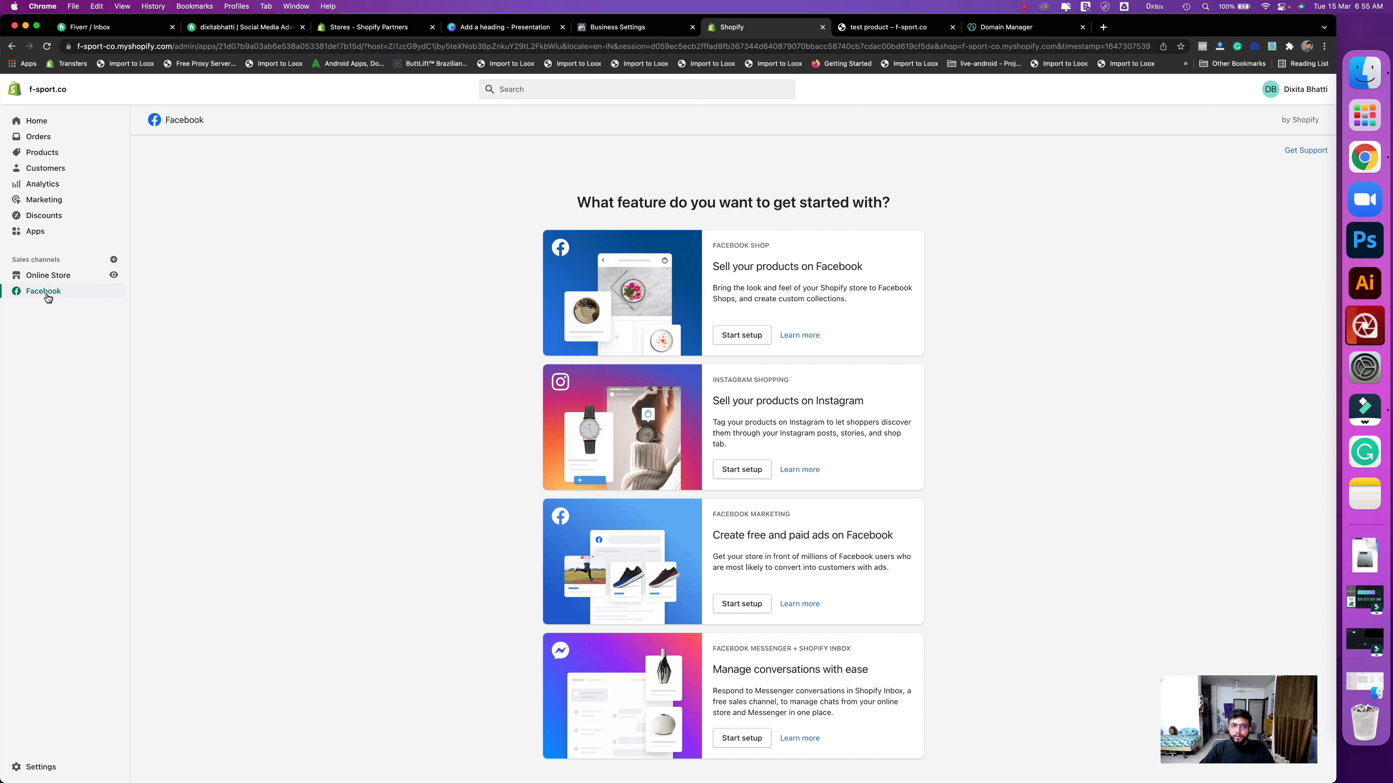
pyautogui.click(36, 275)
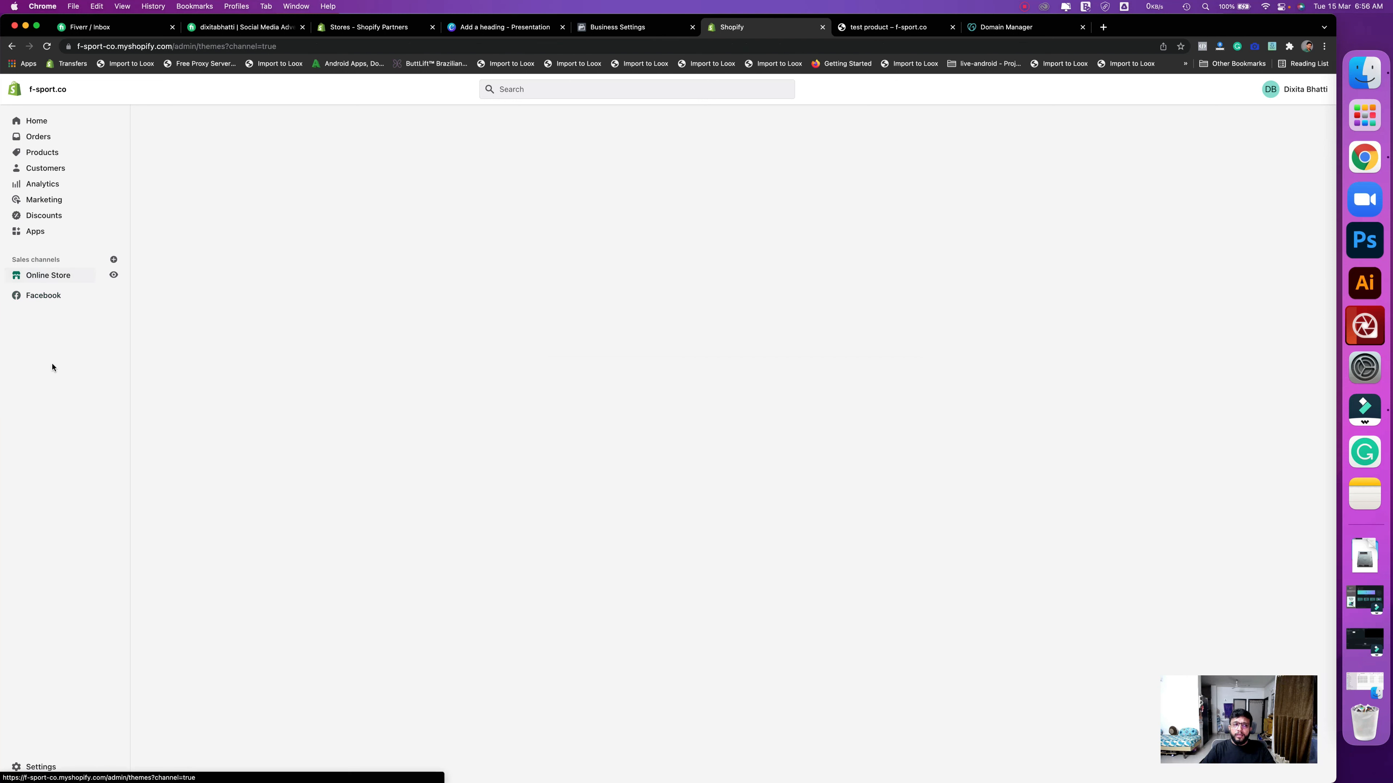
# - Start Facebook setup from the Facebook Pixel section of Online Store Preferences
pyautogui.click(43, 356)
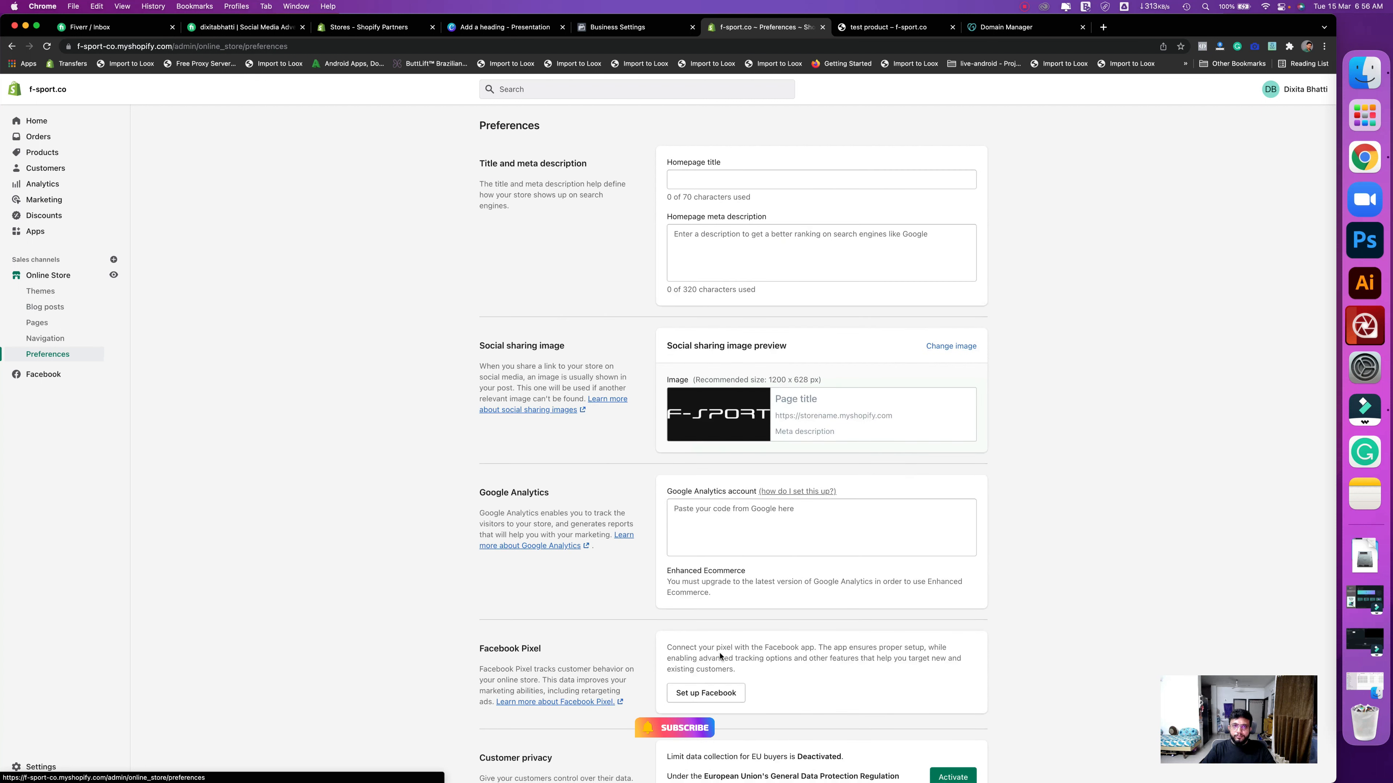
pyautogui.tripleClick(554, 654)
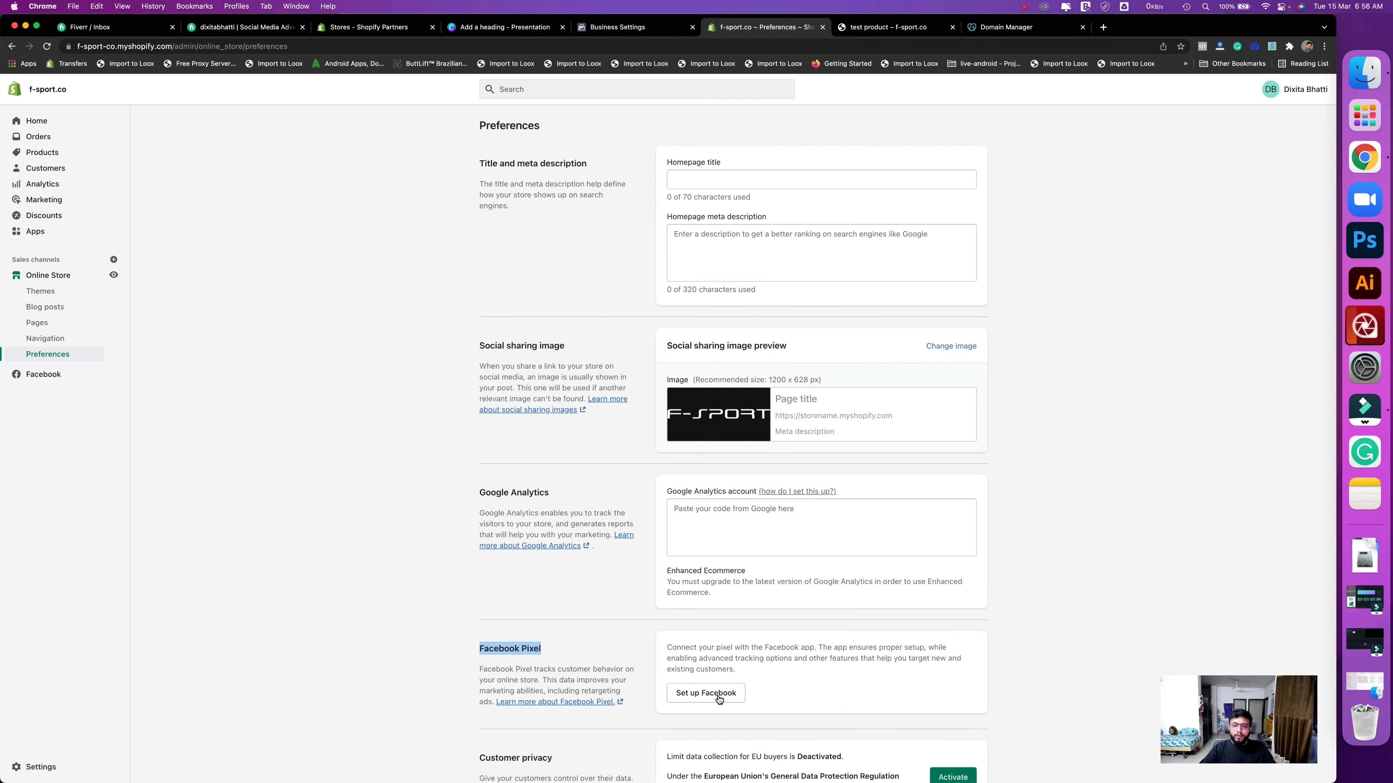
pyautogui.click(719, 699)
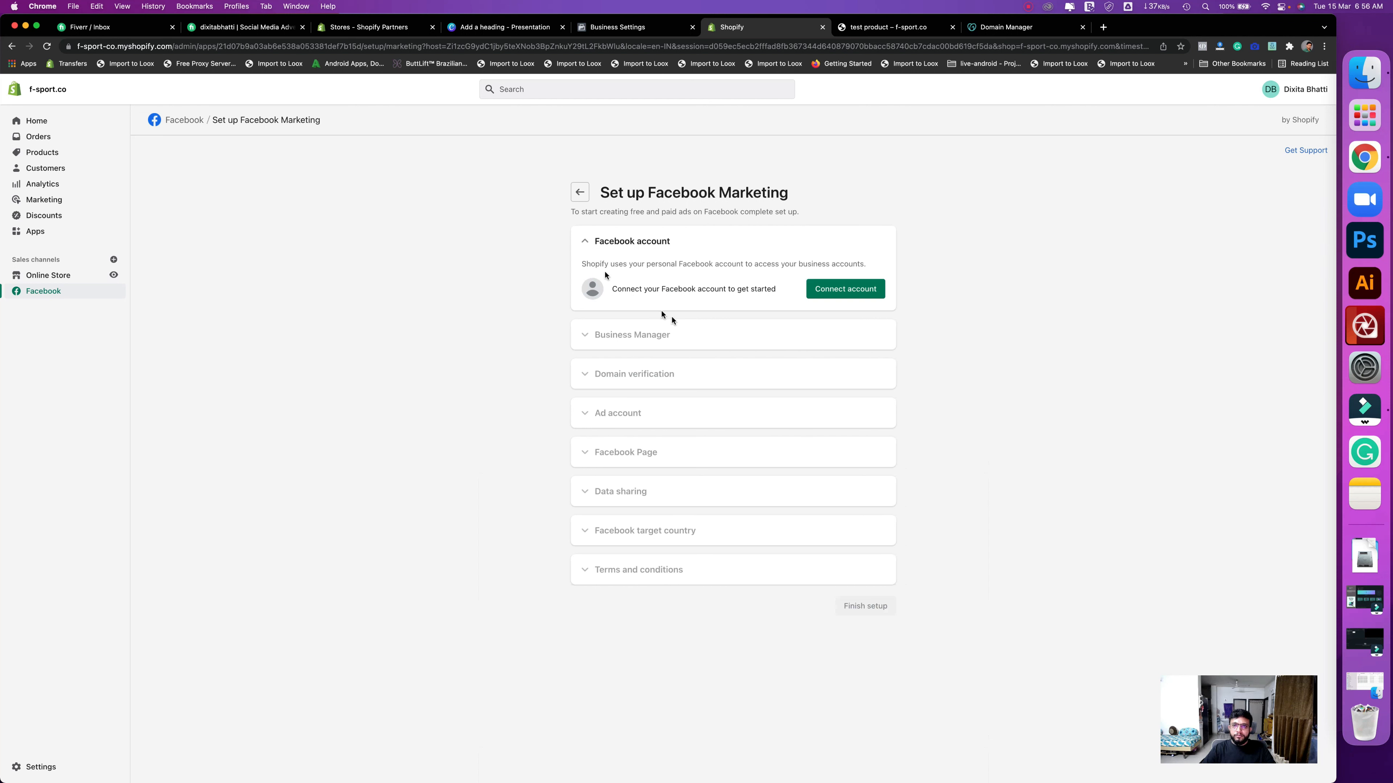
# - Continue the Facebook Marketing setup and begin connecting a Facebook account
pyautogui.click(180, 122)
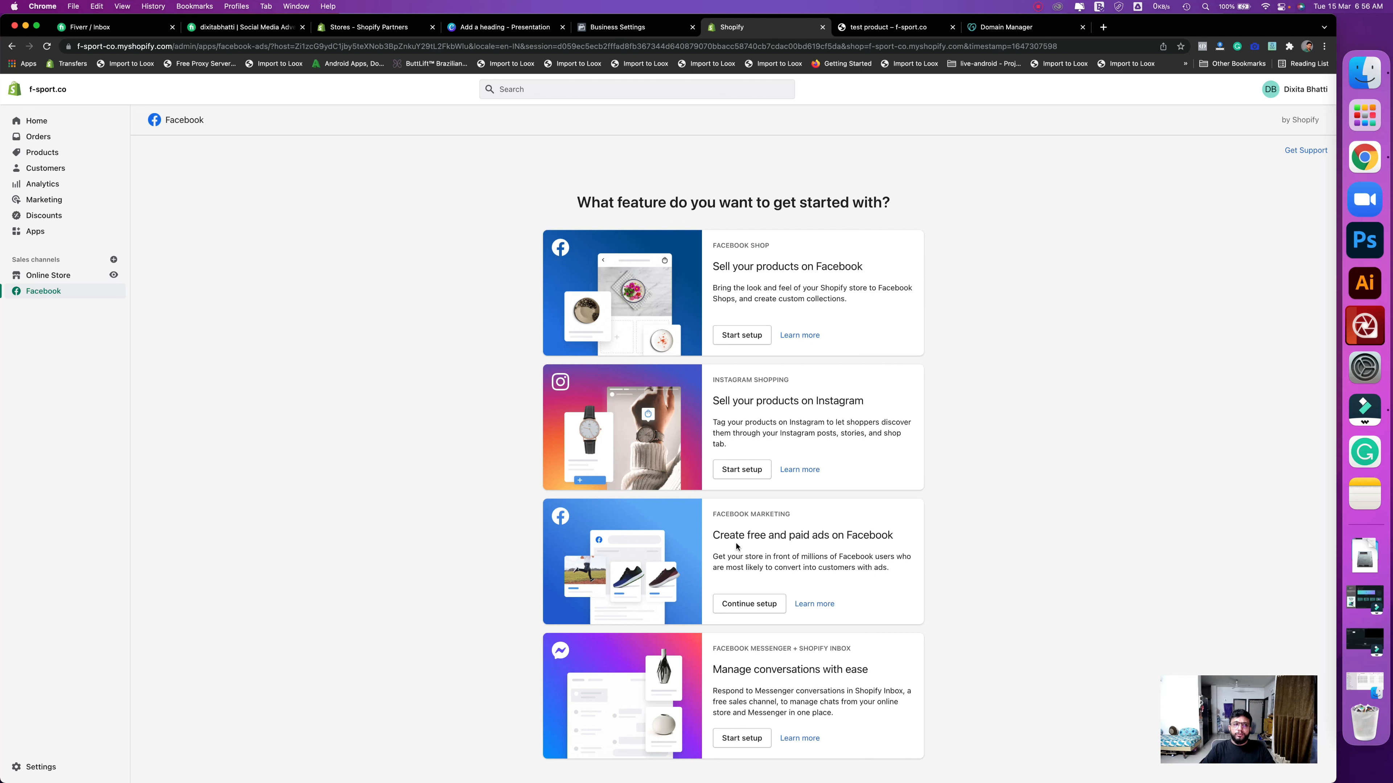
pyautogui.moveTo(715, 520); pyautogui.dragTo(797, 522)
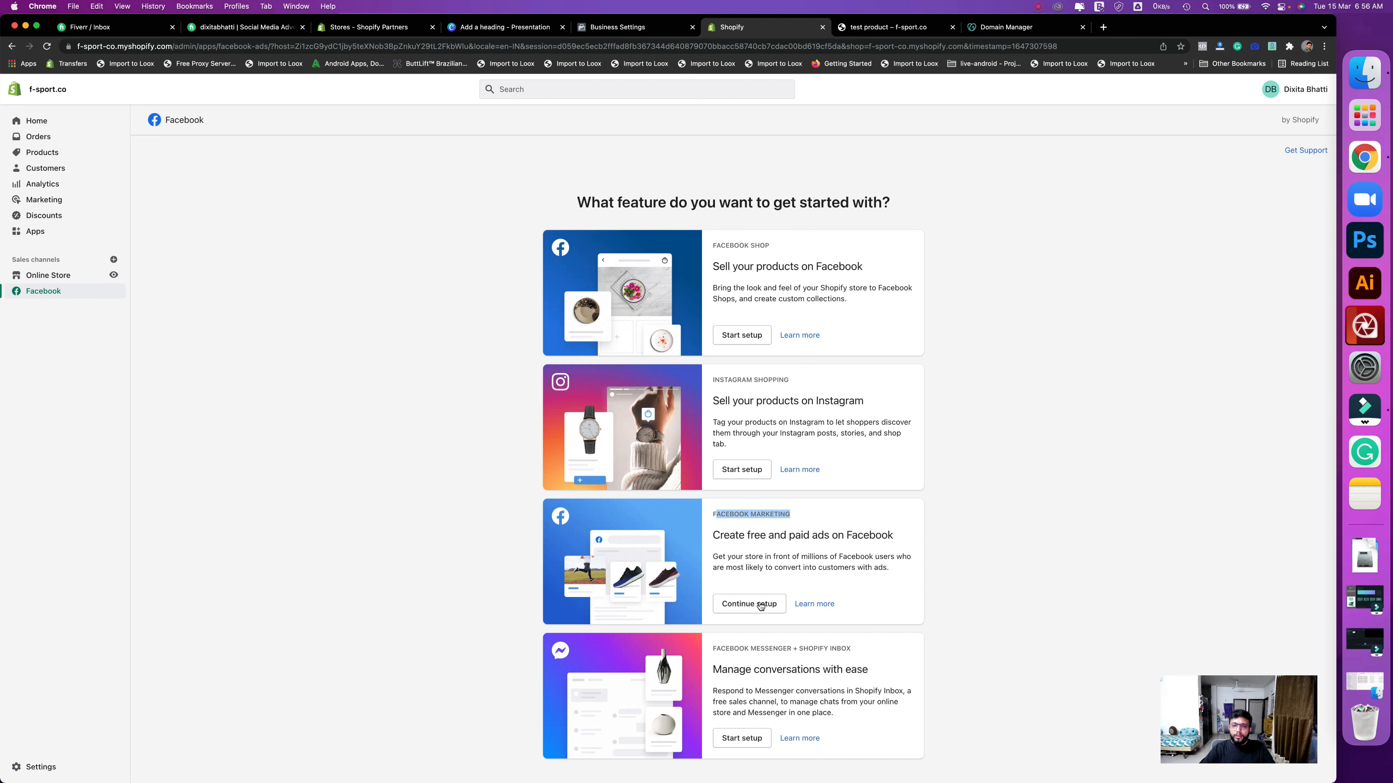
pyautogui.click(752, 606)
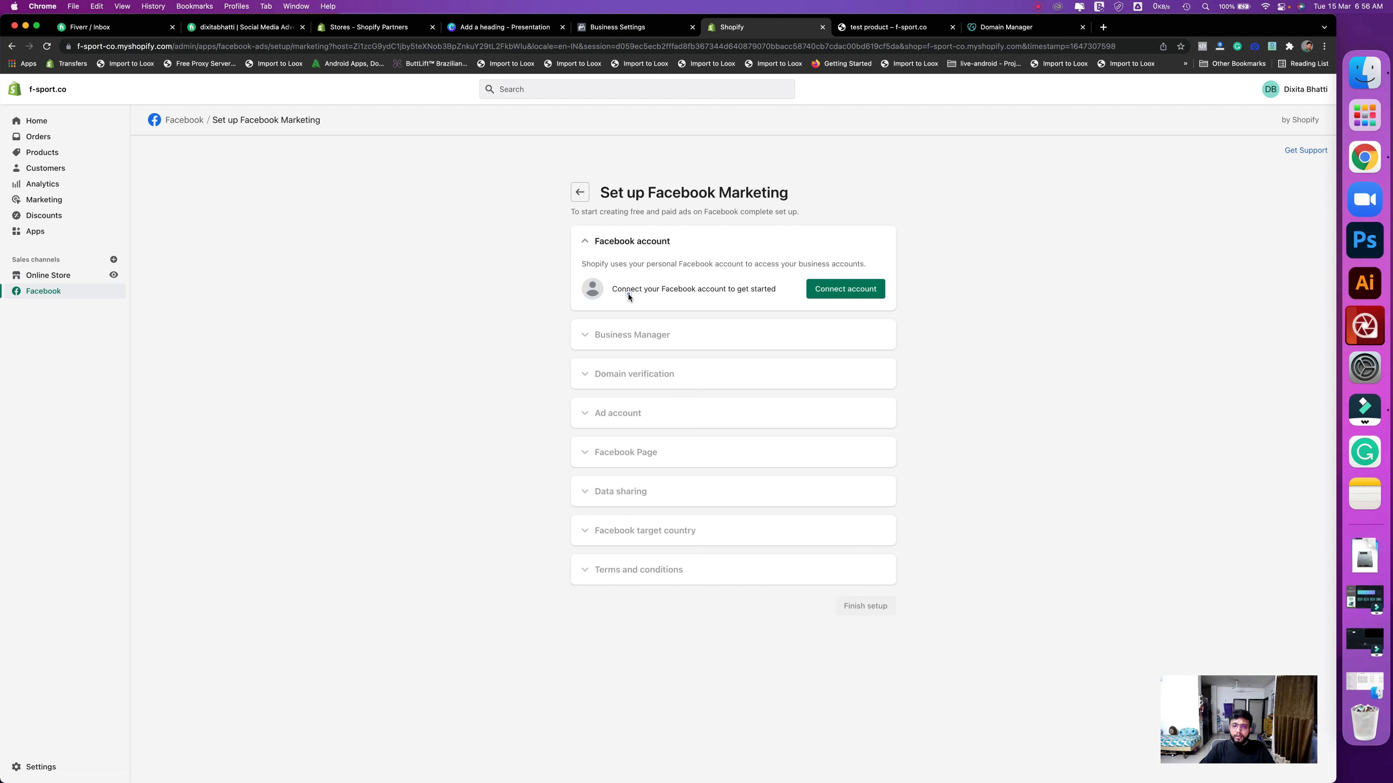
pyautogui.click(845, 291)
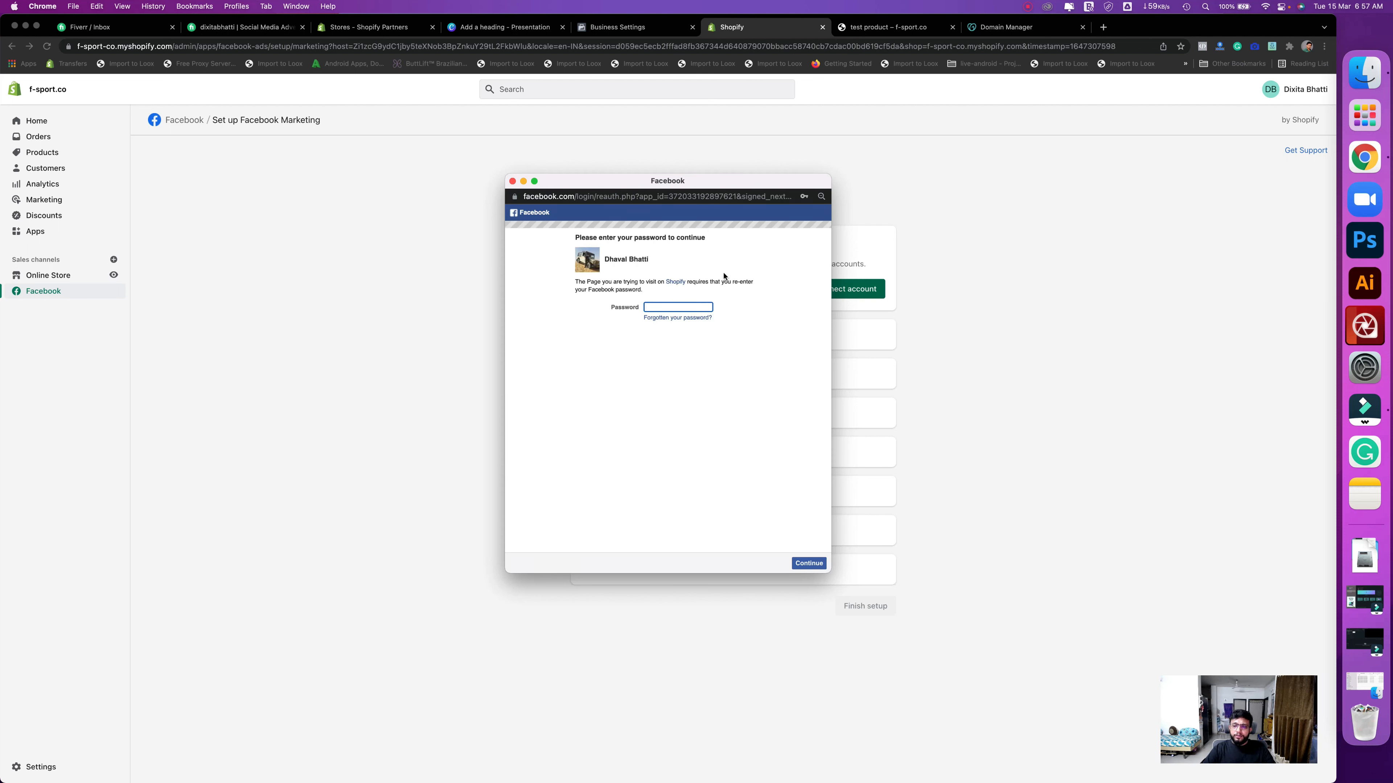
# - Re-enter the Facebook account password, save it, and grant Shopify access to the account
pyautogui.click(680, 306)
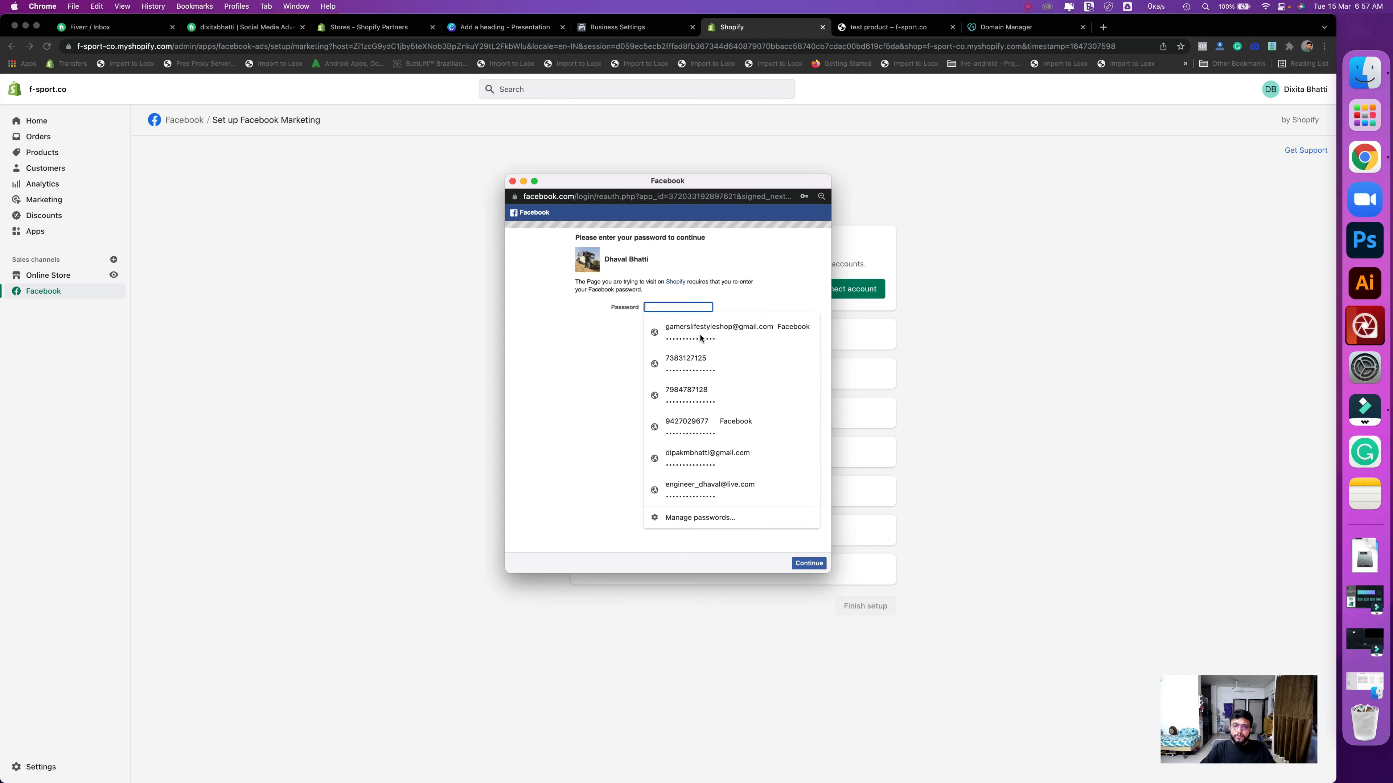
pyautogui.click(655, 306)
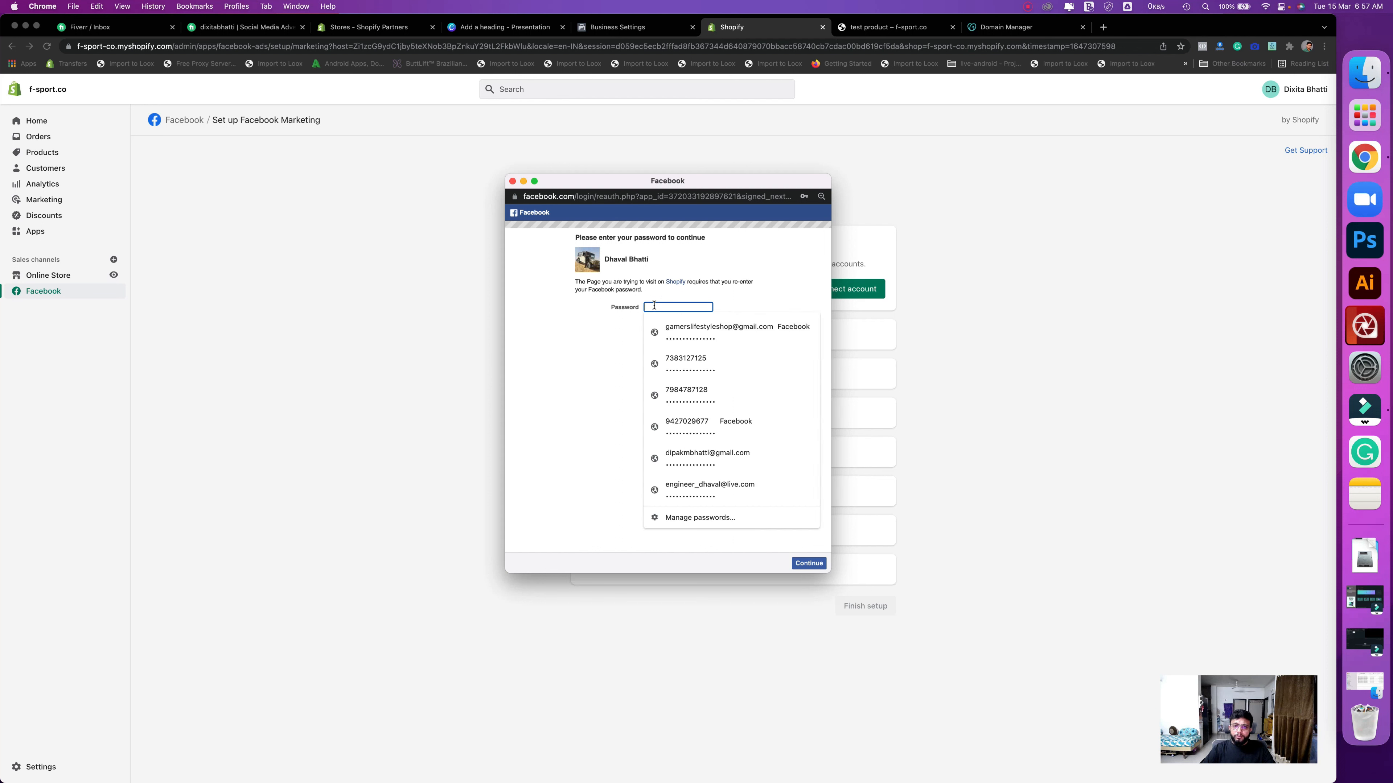
pyautogui.write('•')
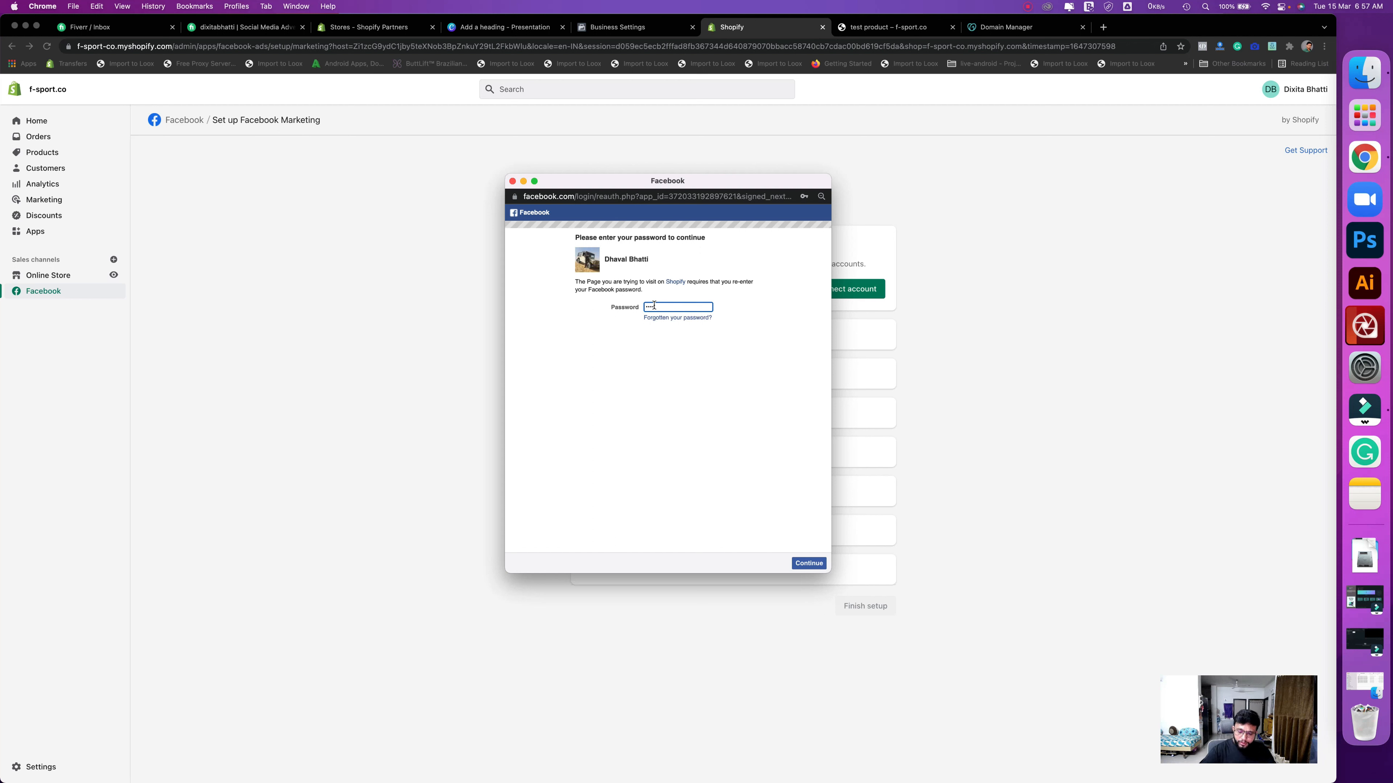
pyautogui.write('••••••')
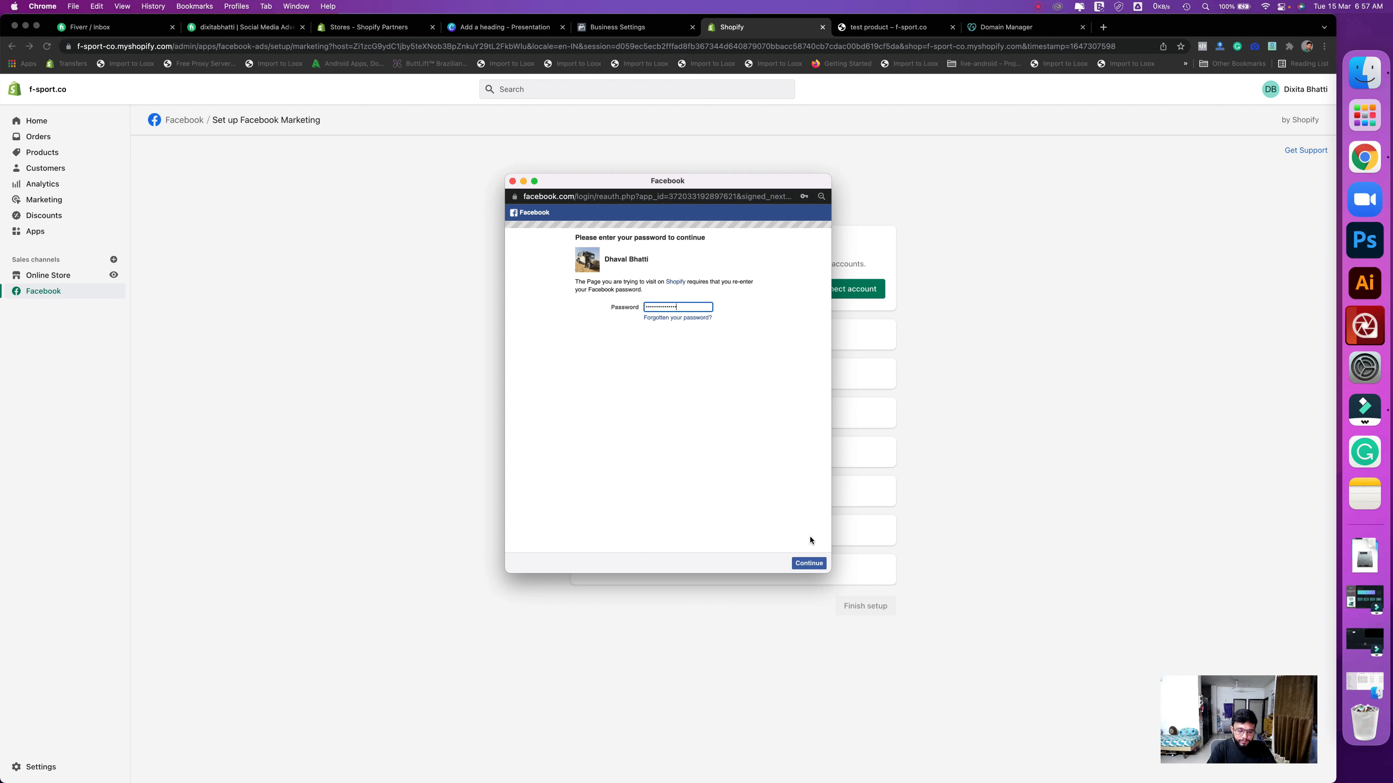
pyautogui.click(811, 563)
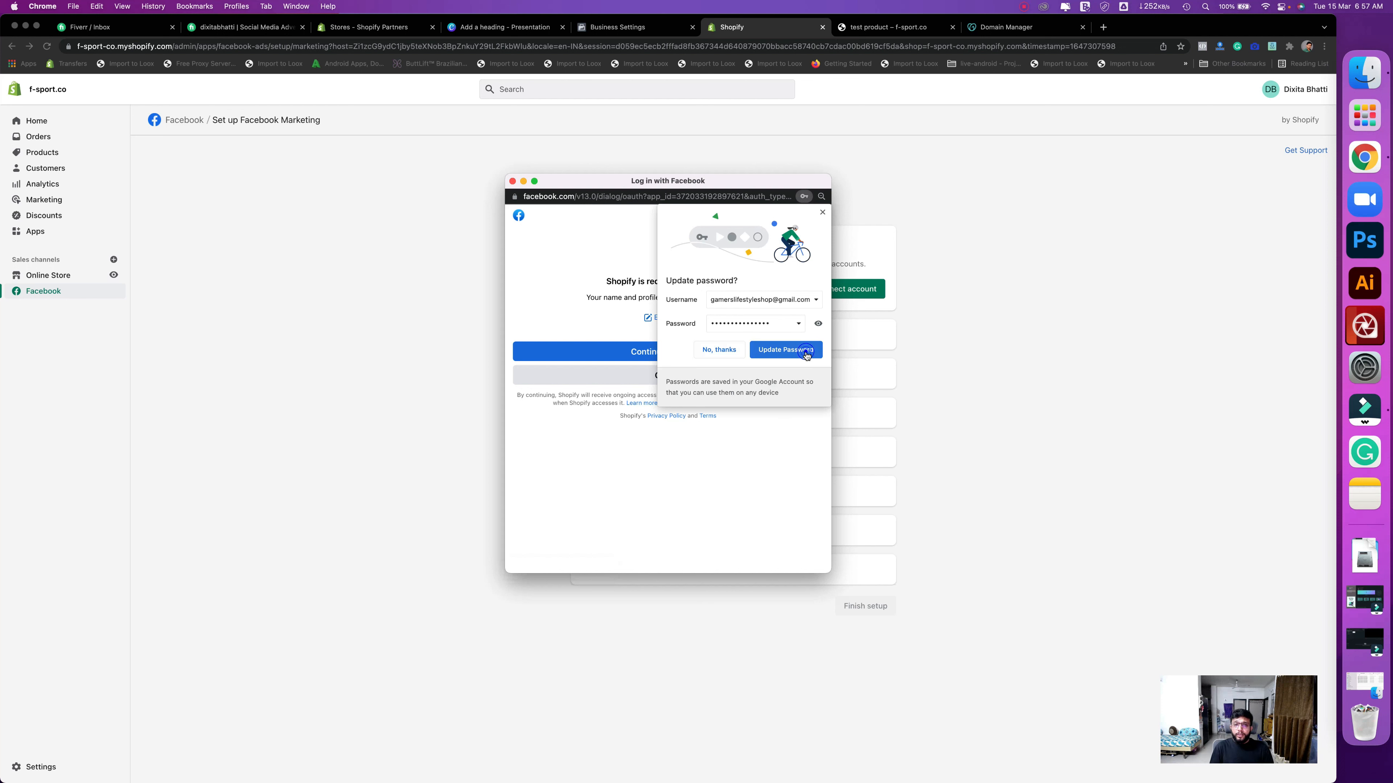
pyautogui.click(806, 351)
pyautogui.click(663, 353)
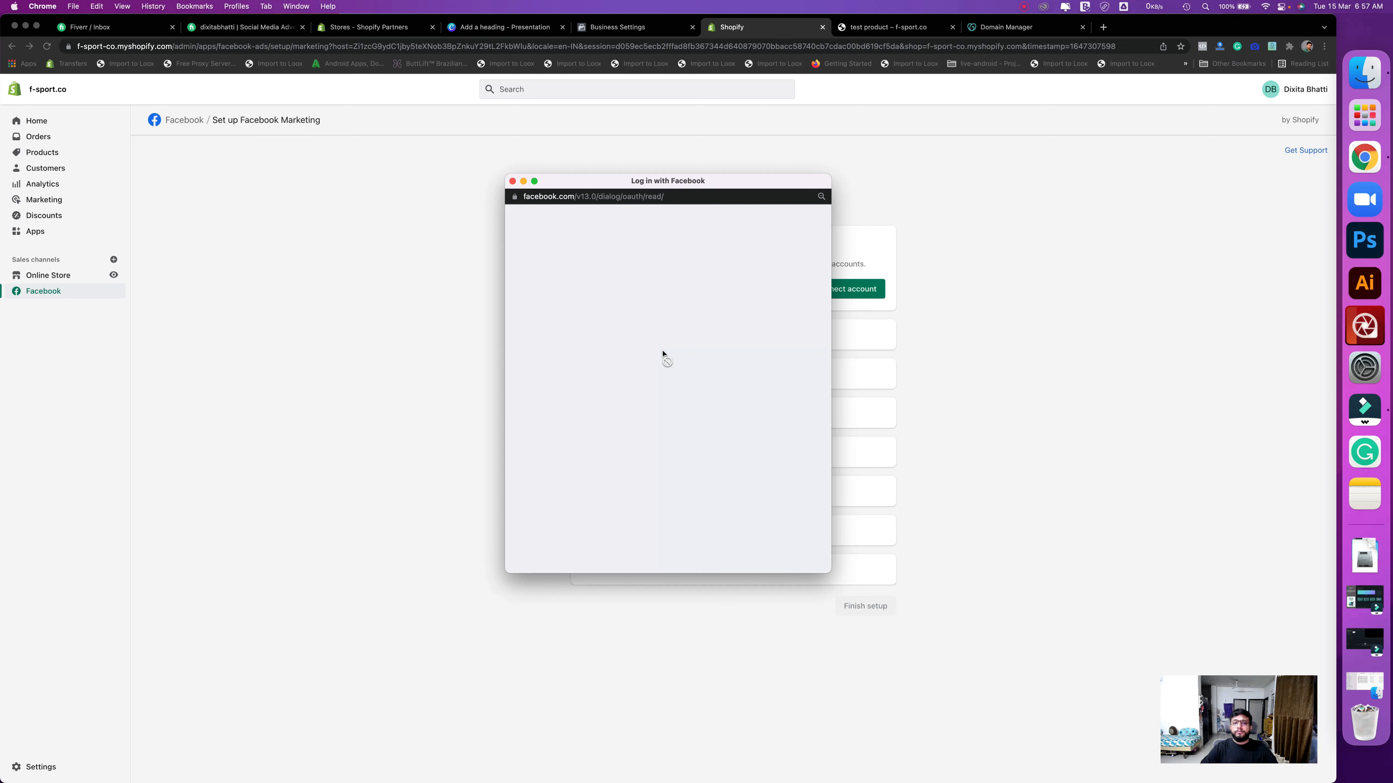
pyautogui.click(727, 420)
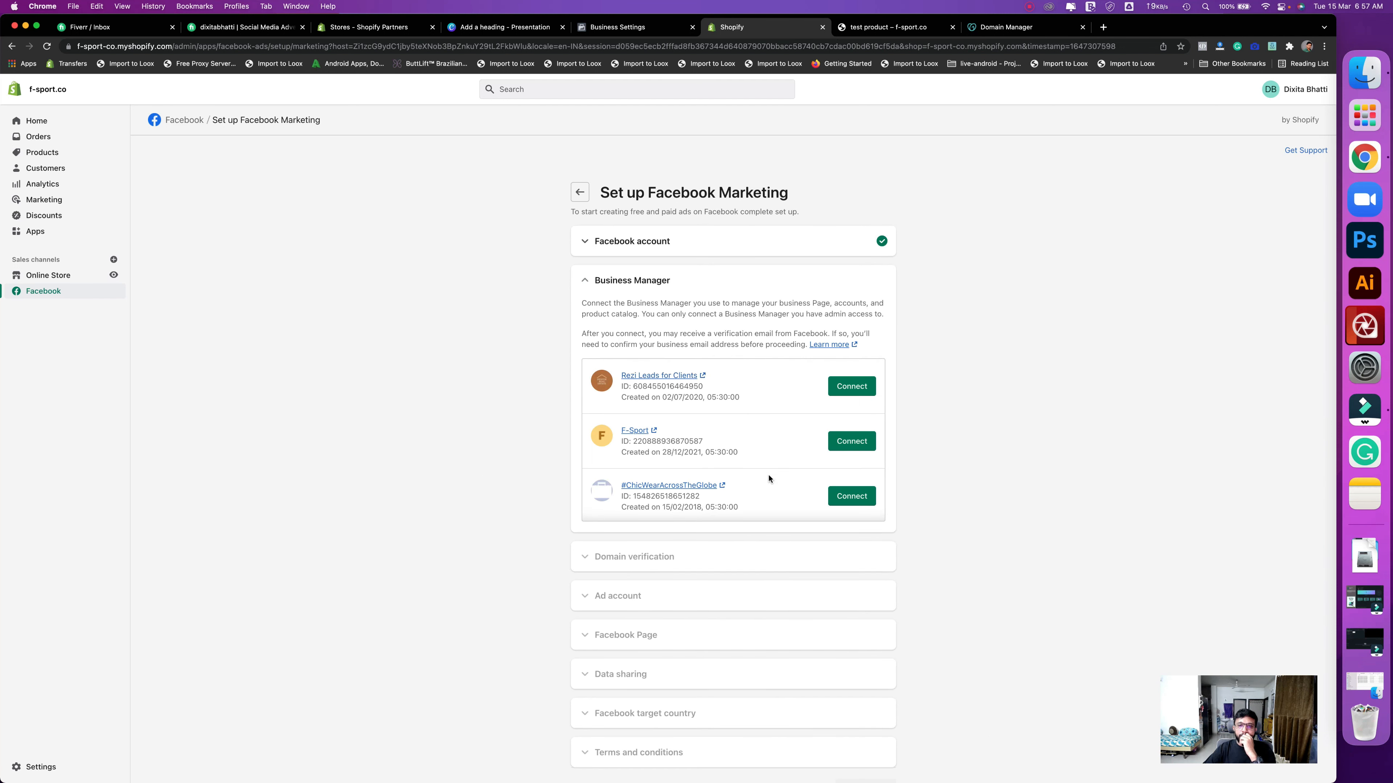
# - Connect the F-Sport business manager, completing domain verification
pyautogui.scroll(-2, 768, 476)
pyautogui.scroll(2, 636, 384)
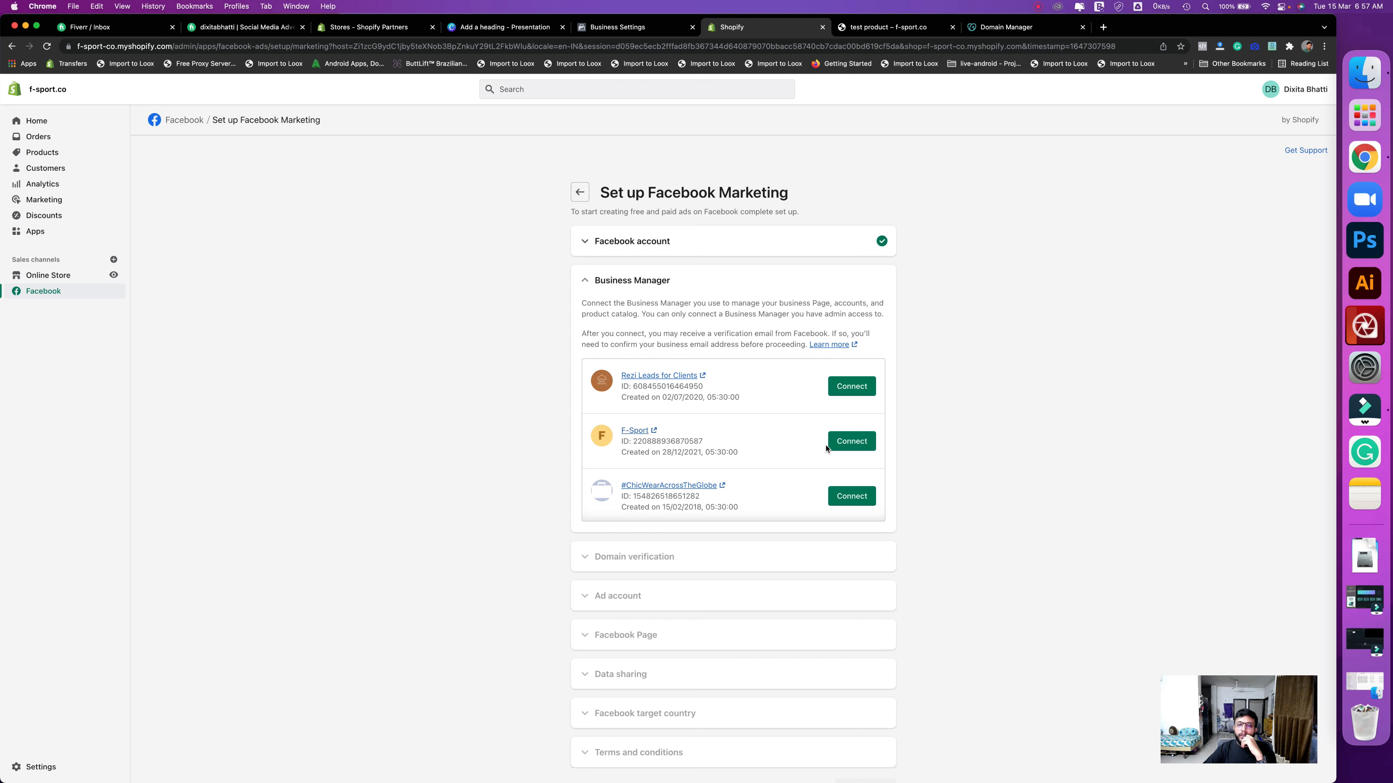
pyautogui.click(849, 446)
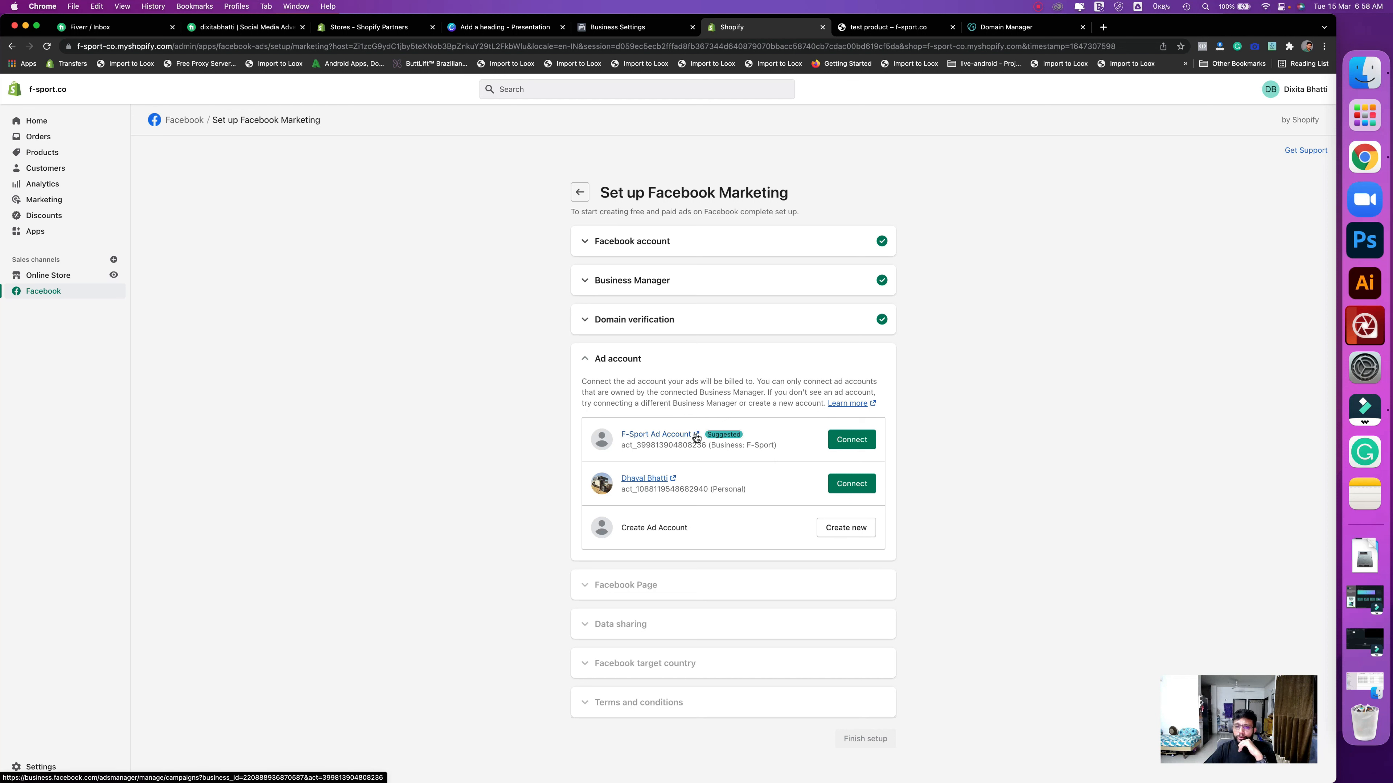
# - Connect F-Sport Ad Account and accept both the Custom Audience and Business Tools terms
pyautogui.click(848, 442)
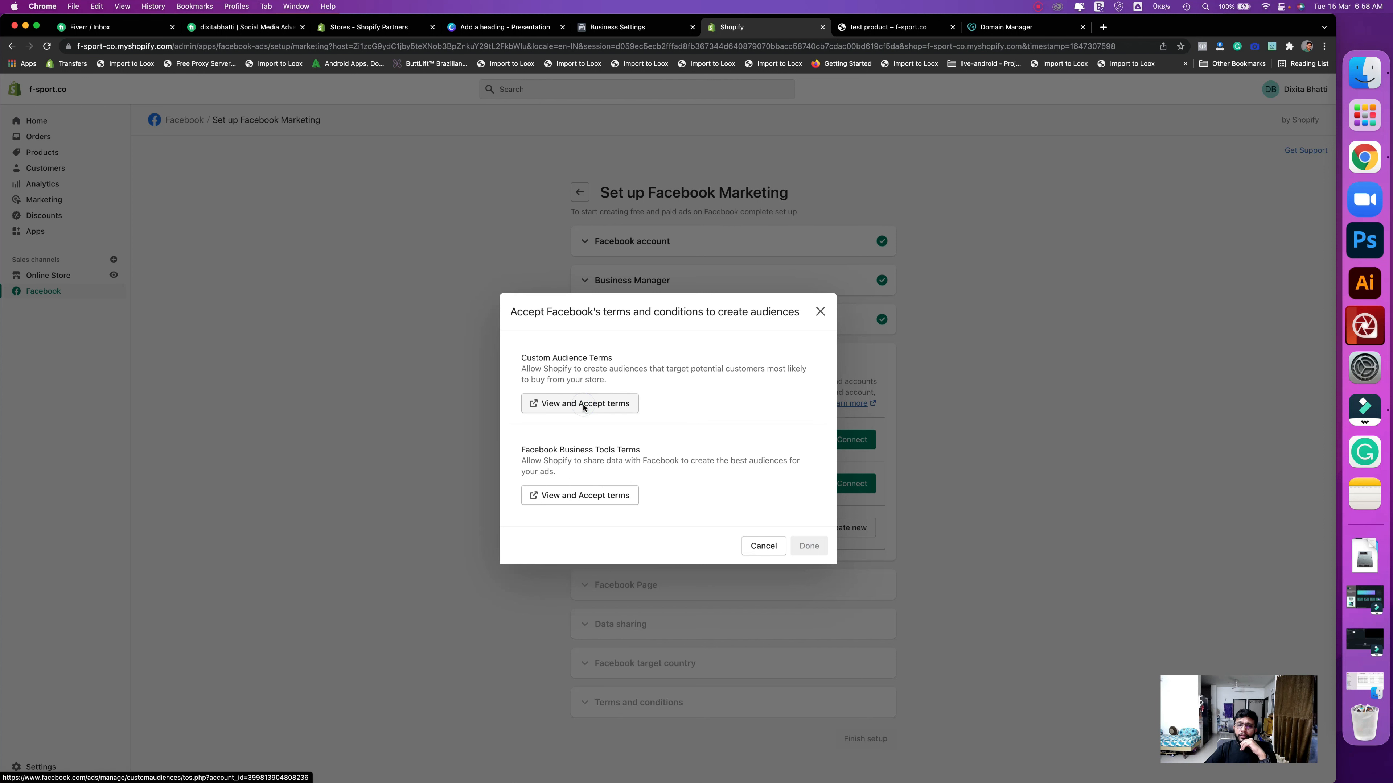
pyautogui.click(584, 404)
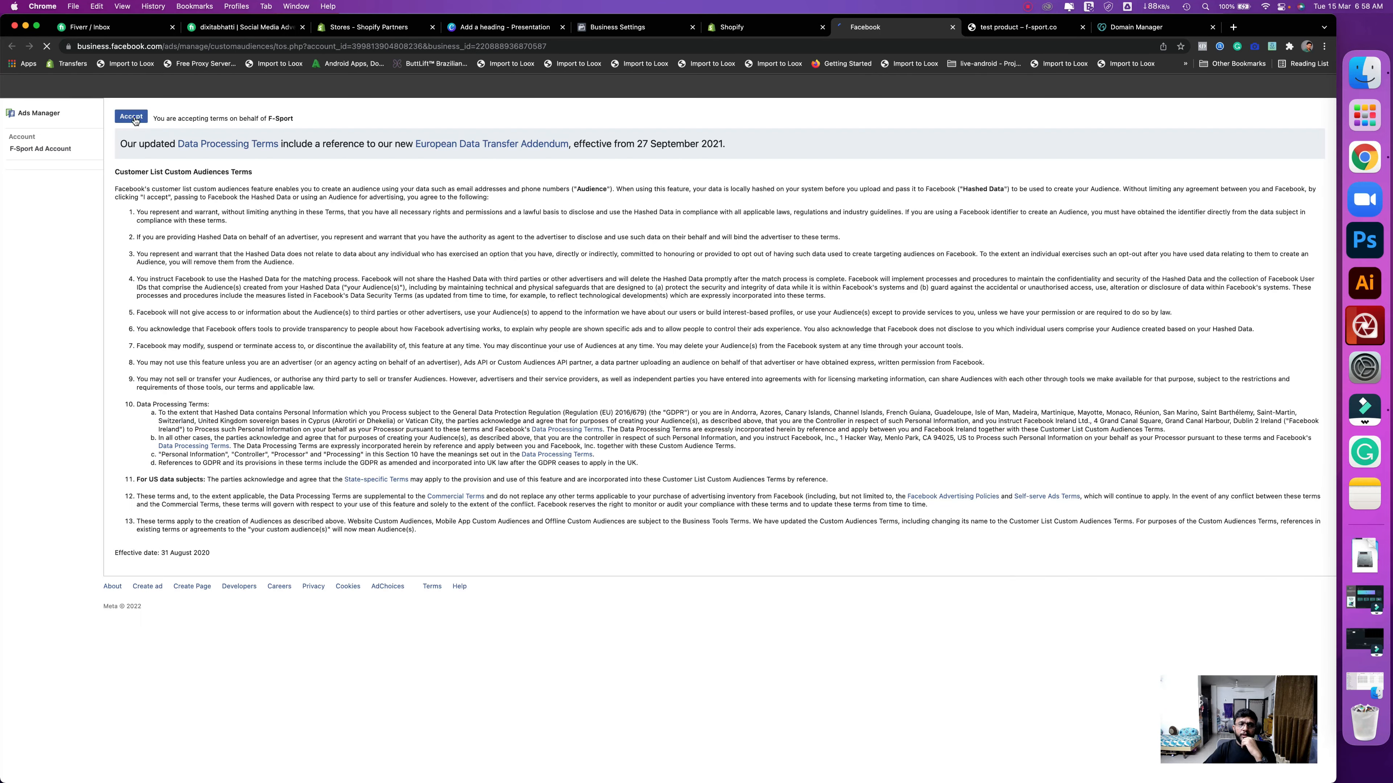
pyautogui.click(135, 120)
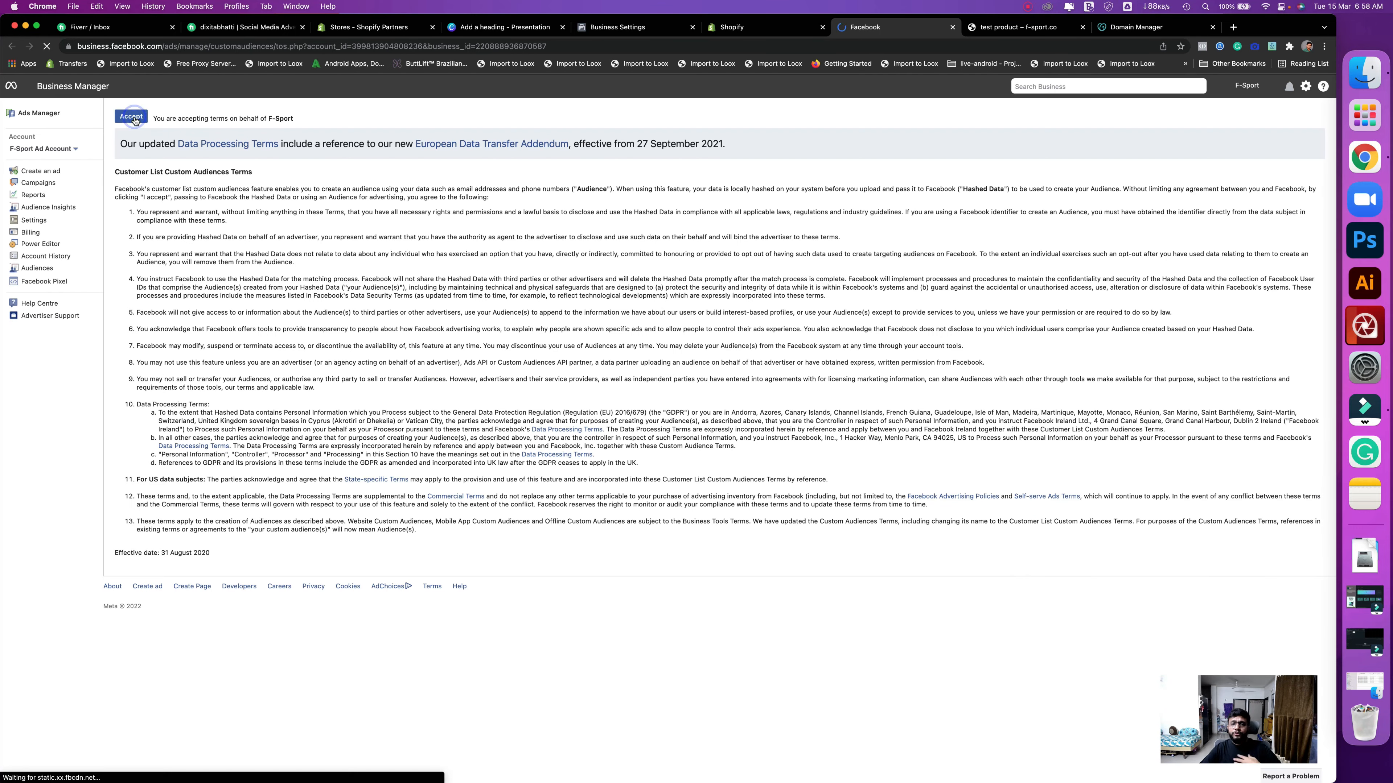
pyautogui.click(779, 28)
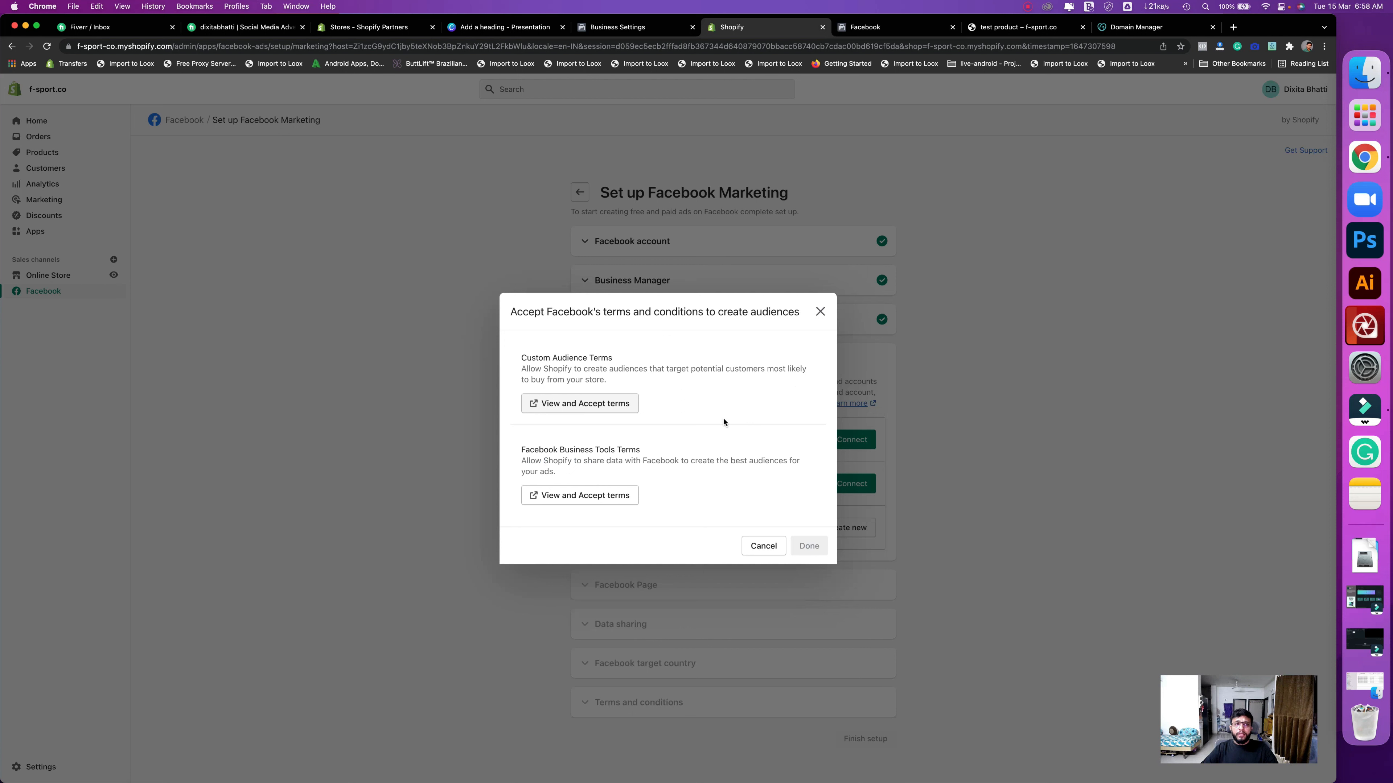
pyautogui.click(551, 495)
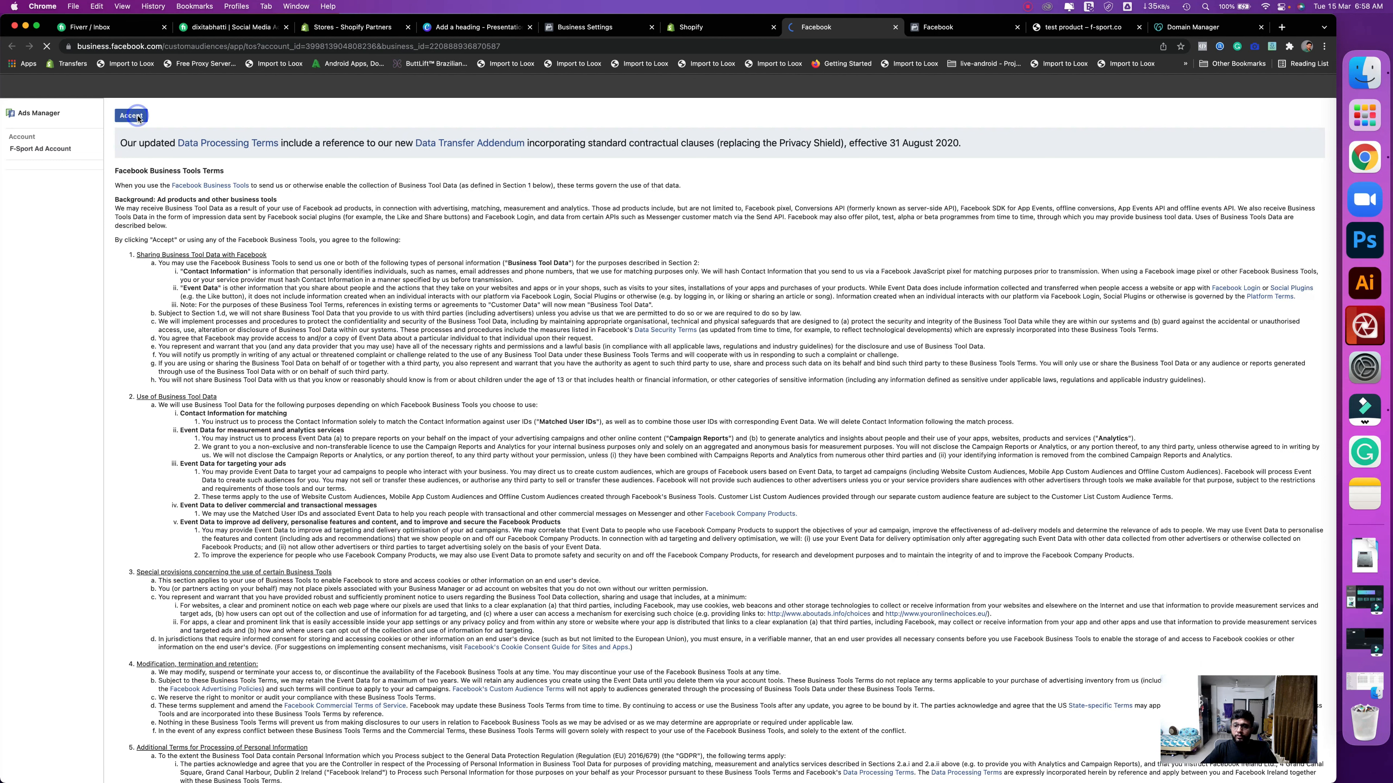
pyautogui.click(137, 117)
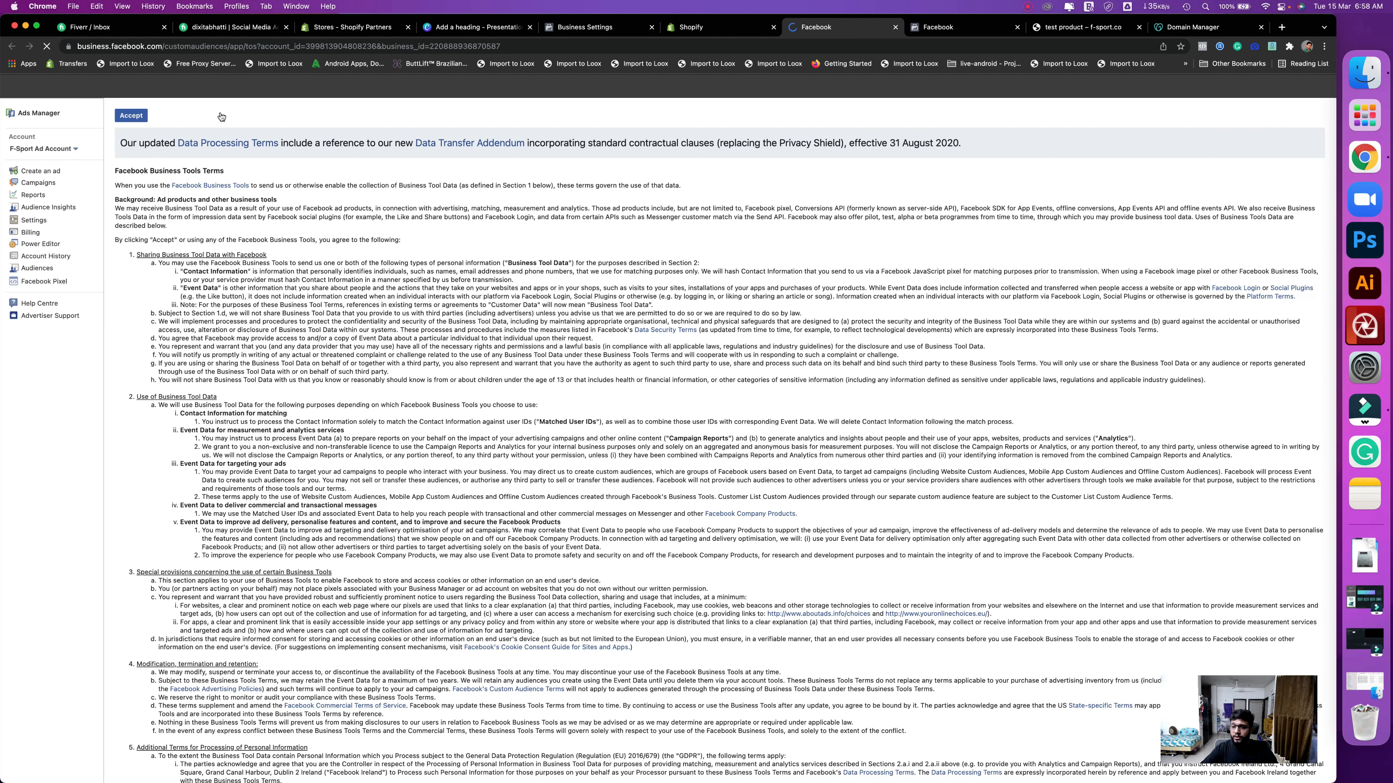
pyautogui.click(699, 28)
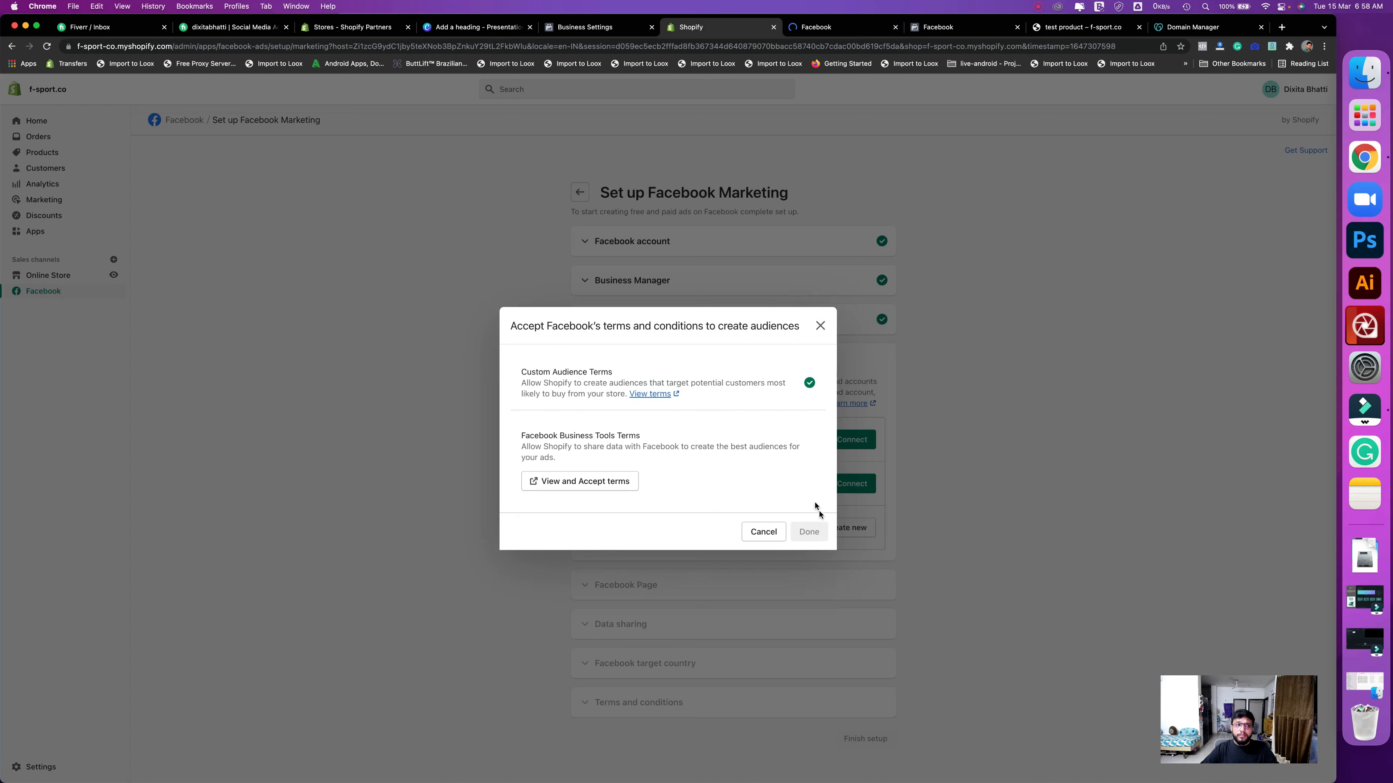
pyautogui.click(810, 521)
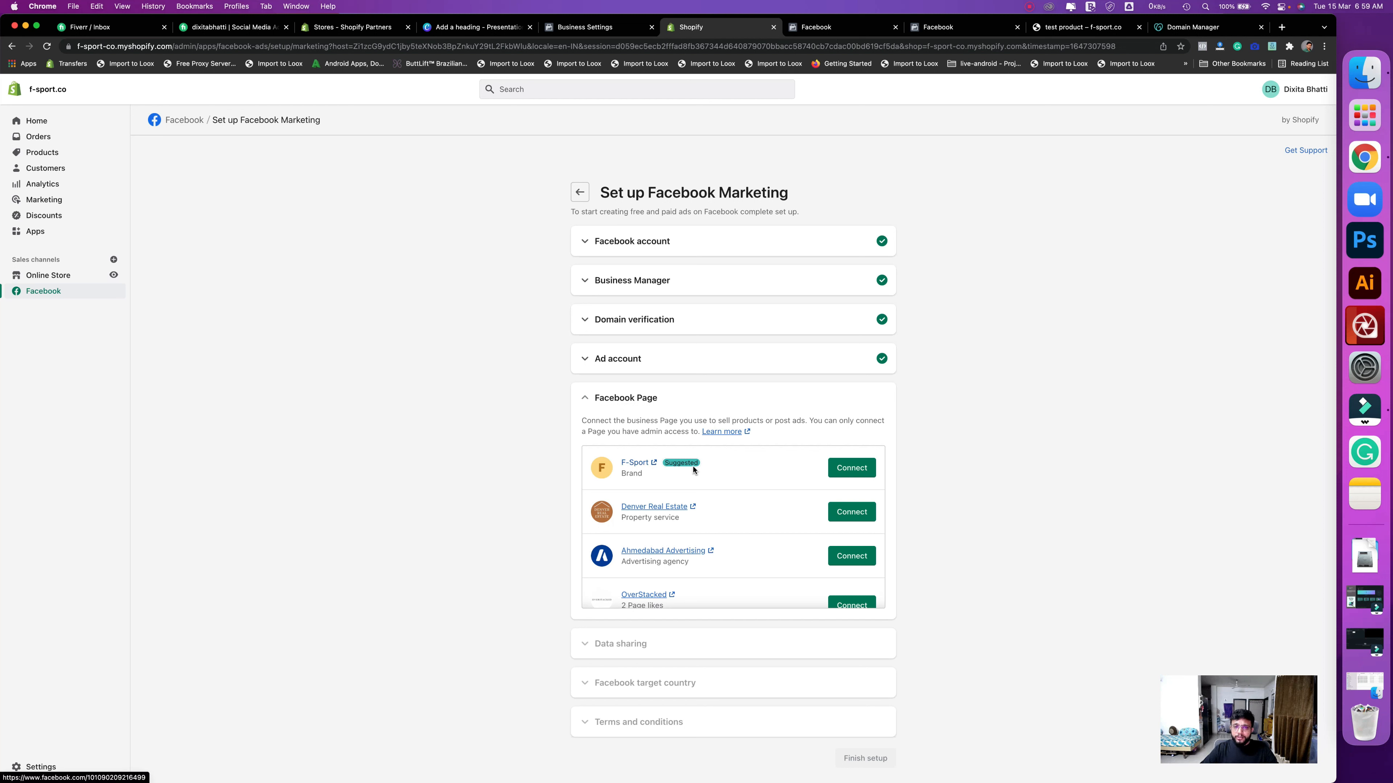
# - Connect the F-Sport Facebook page and check the Data sharing option
pyautogui.click(845, 473)
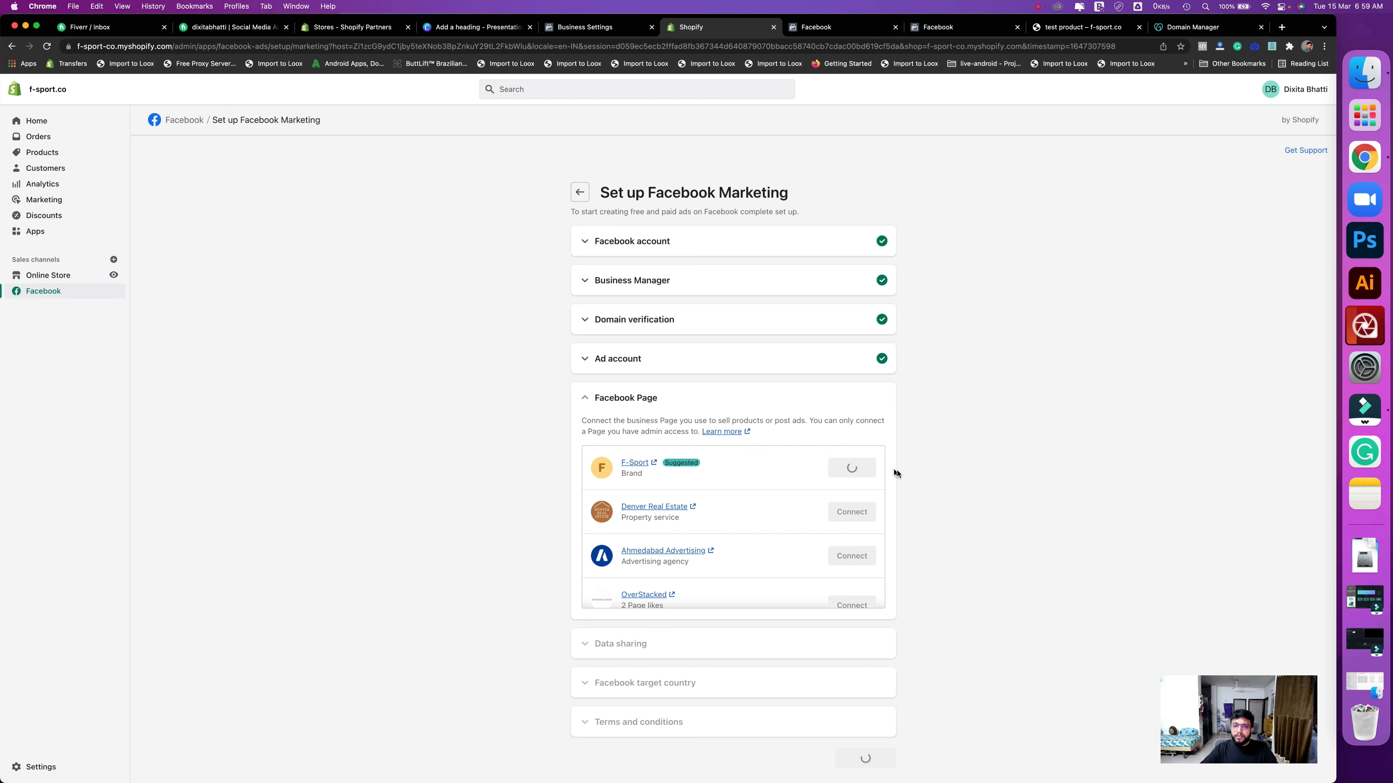
pyautogui.scroll(-4, 915, 483)
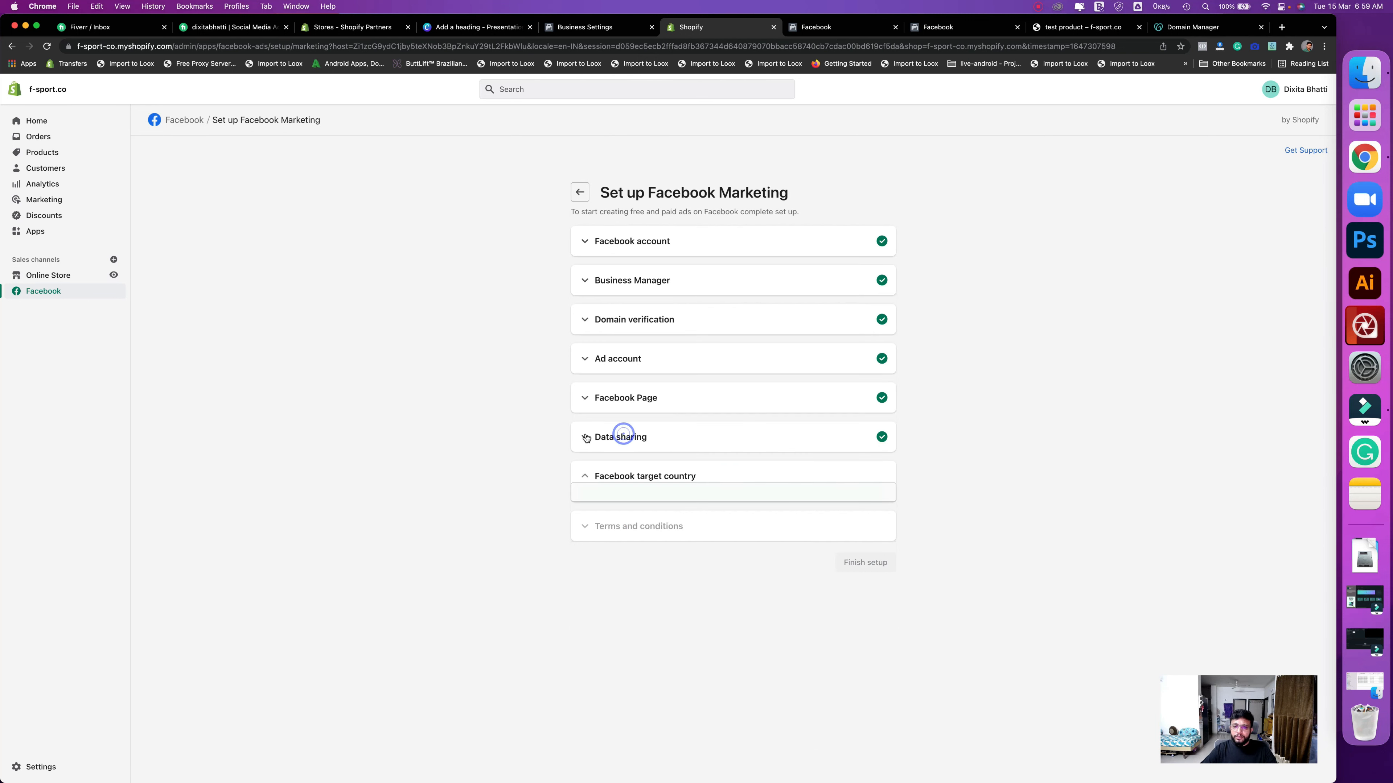
pyautogui.click(586, 437)
pyautogui.click(634, 437)
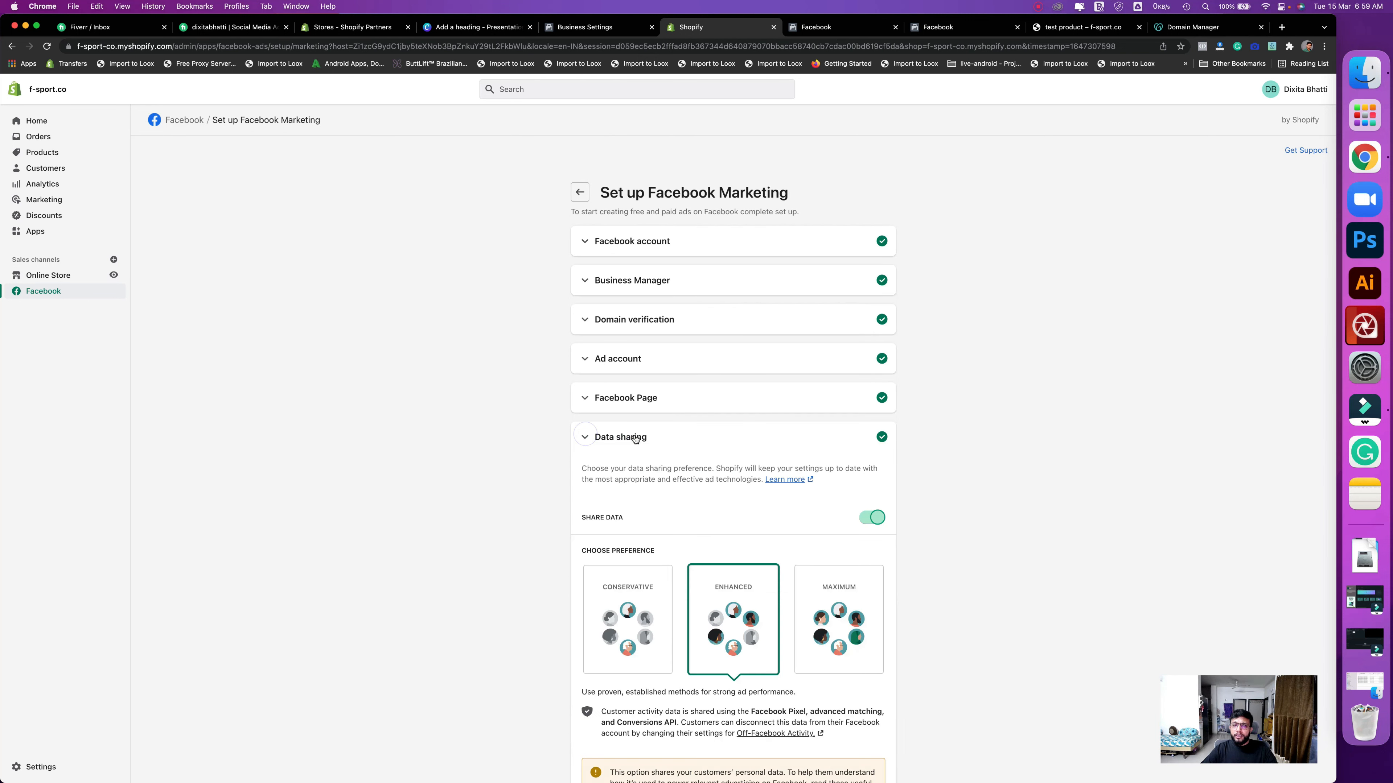
pyautogui.click(724, 439)
pyautogui.click(756, 435)
pyautogui.click(757, 437)
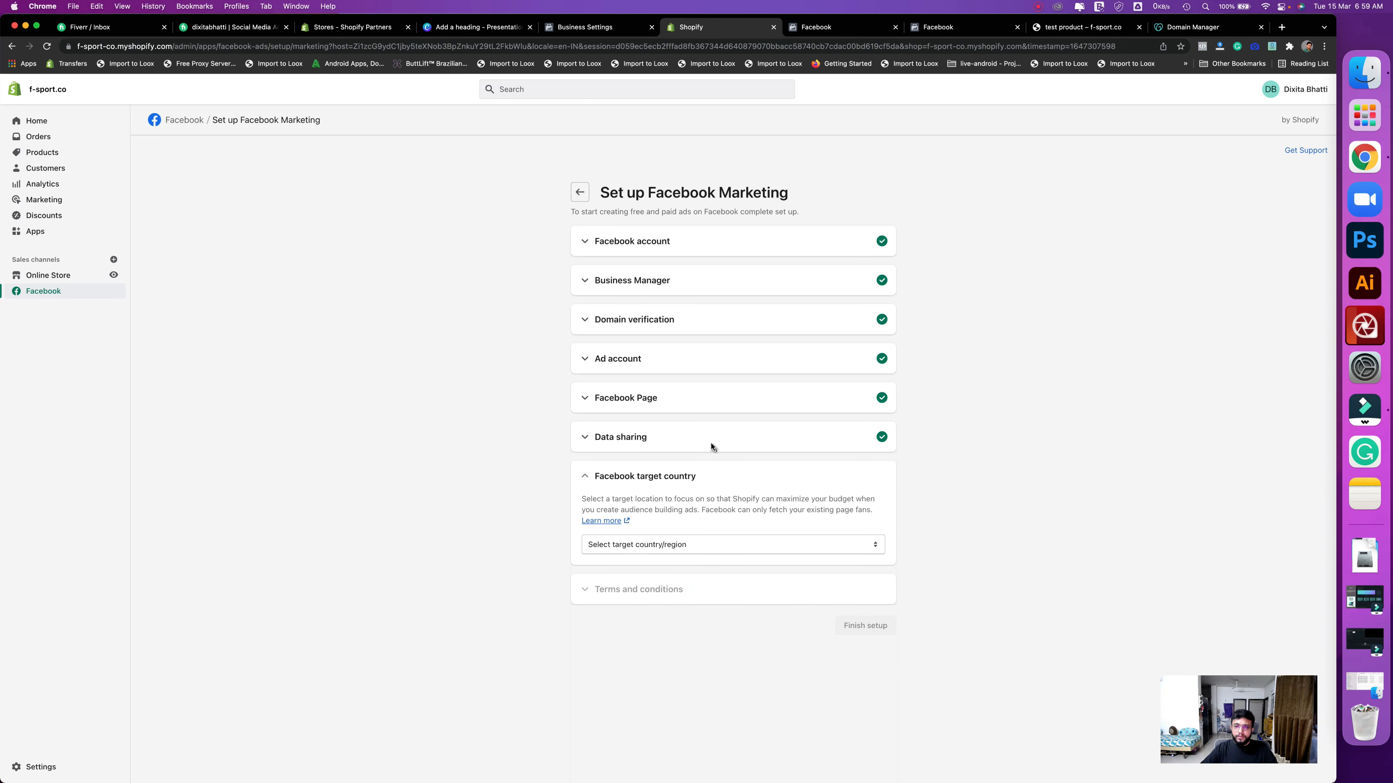
pyautogui.click(710, 443)
pyautogui.click(755, 442)
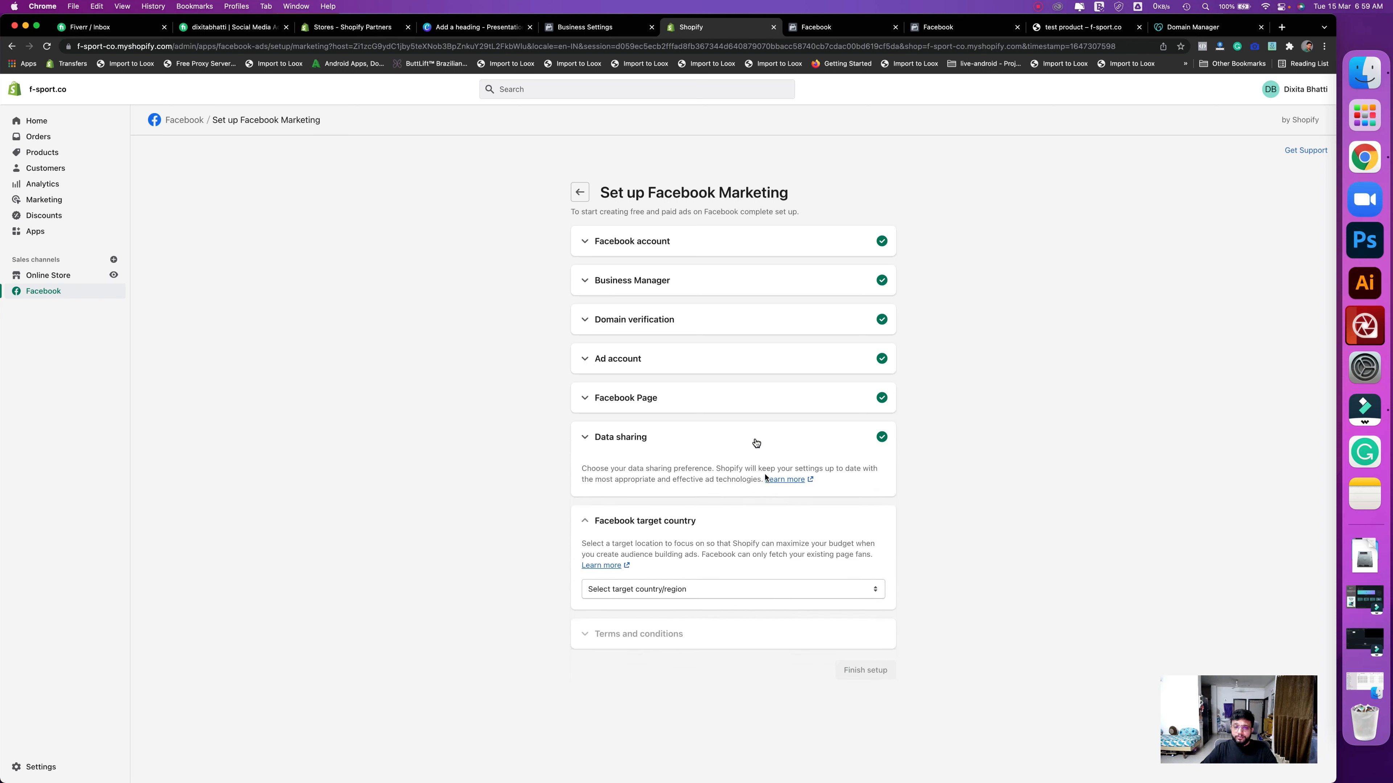
# - Set United States as target country, accept the terms, and finish setup
pyautogui.click(682, 545)
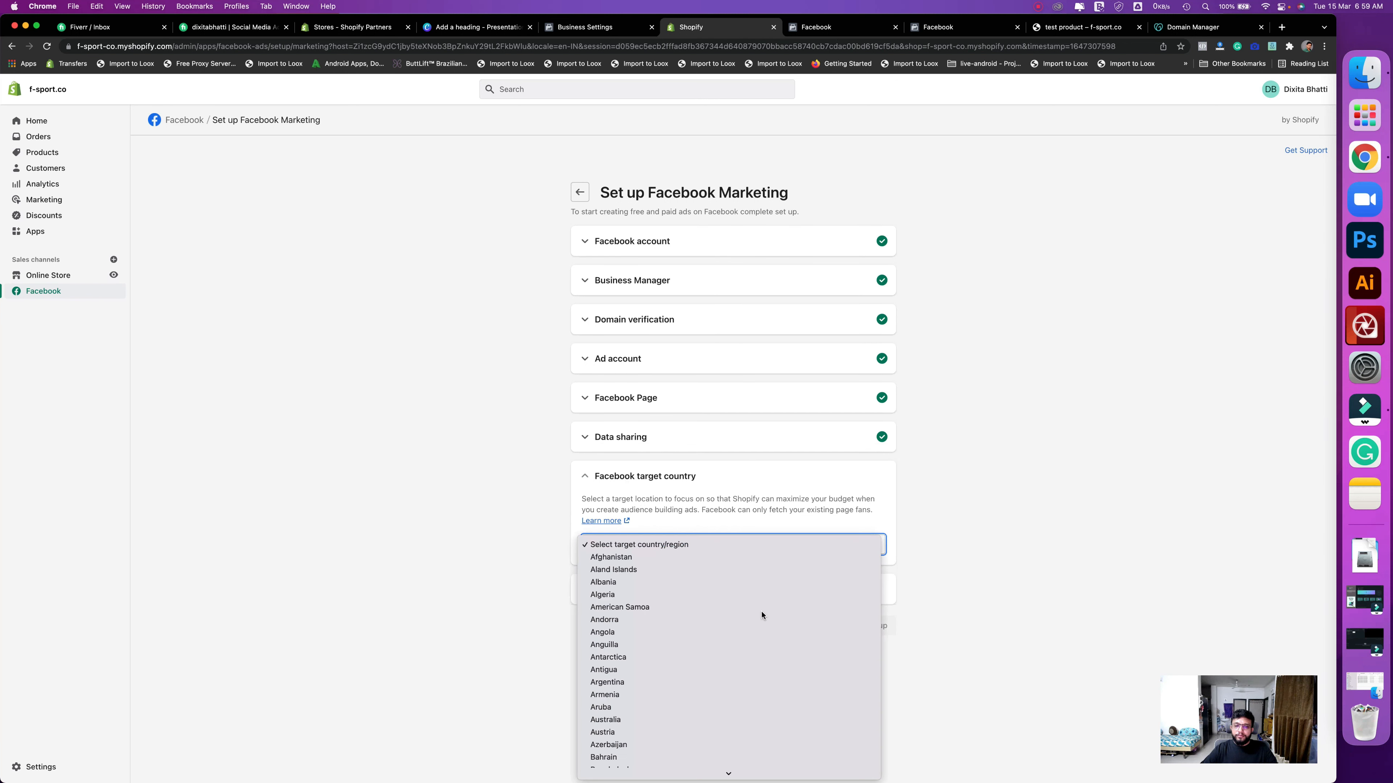
pyautogui.write('un')
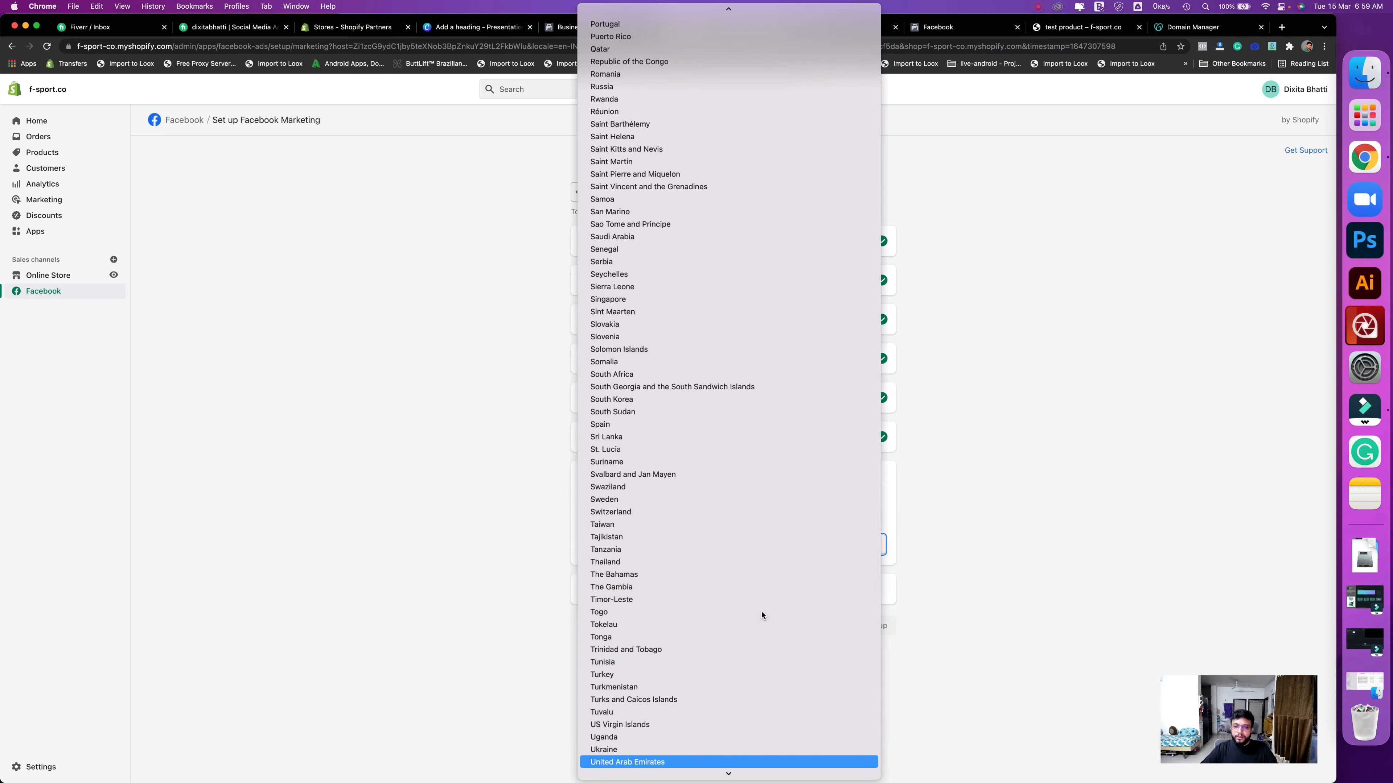
pyautogui.scroll(-3, 681, 601)
pyautogui.click(651, 620)
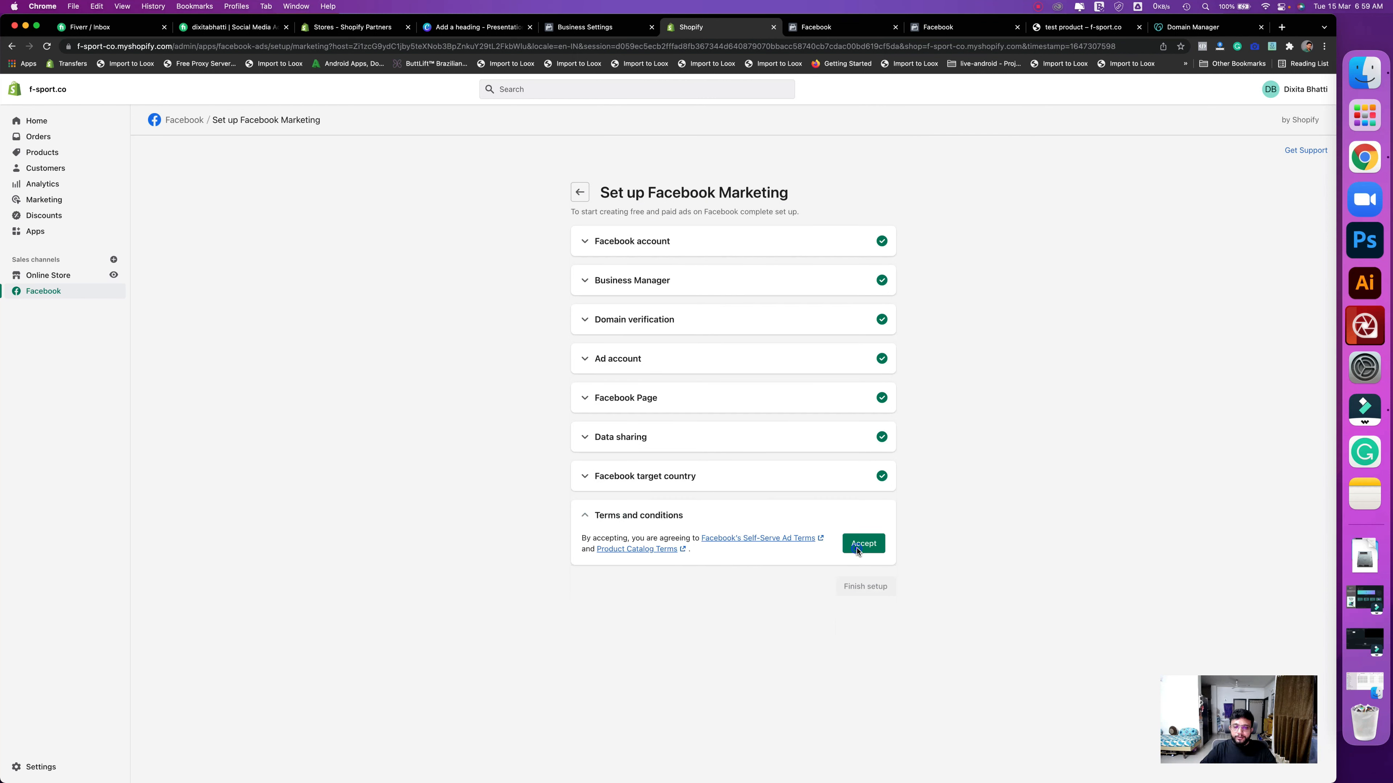
pyautogui.click(858, 550)
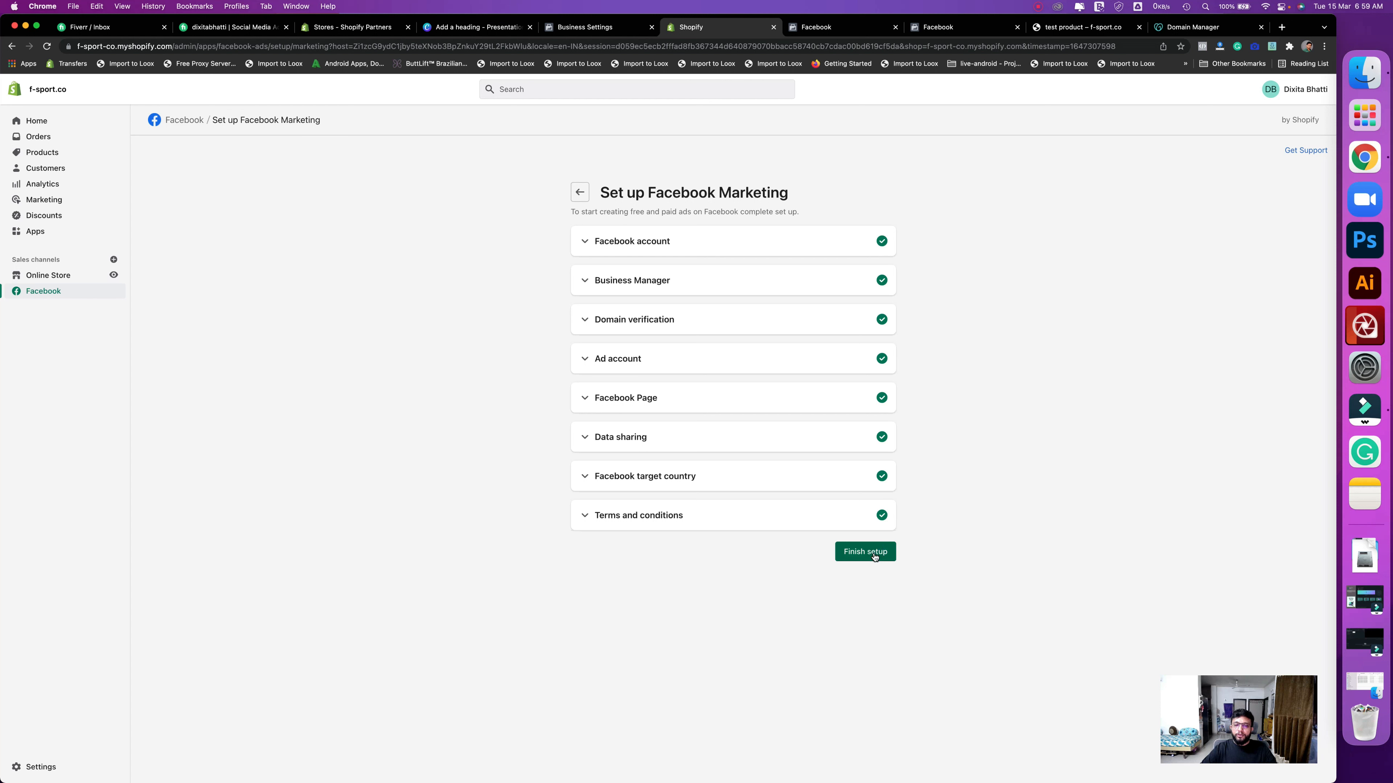
pyautogui.click(874, 555)
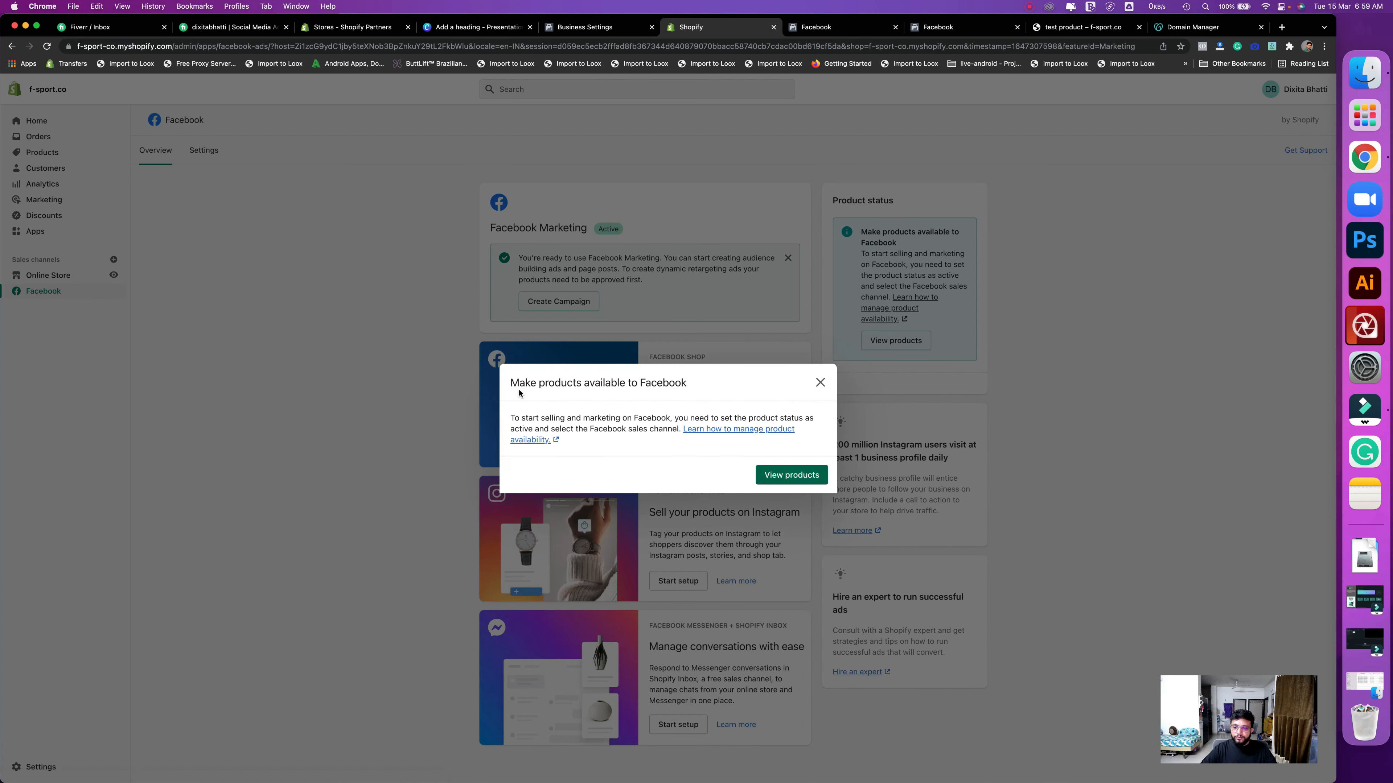
# - Dismiss the product-availability notice and note Facebook Marketing's Active heading
pyautogui.moveTo(518, 384); pyautogui.dragTo(632, 384)
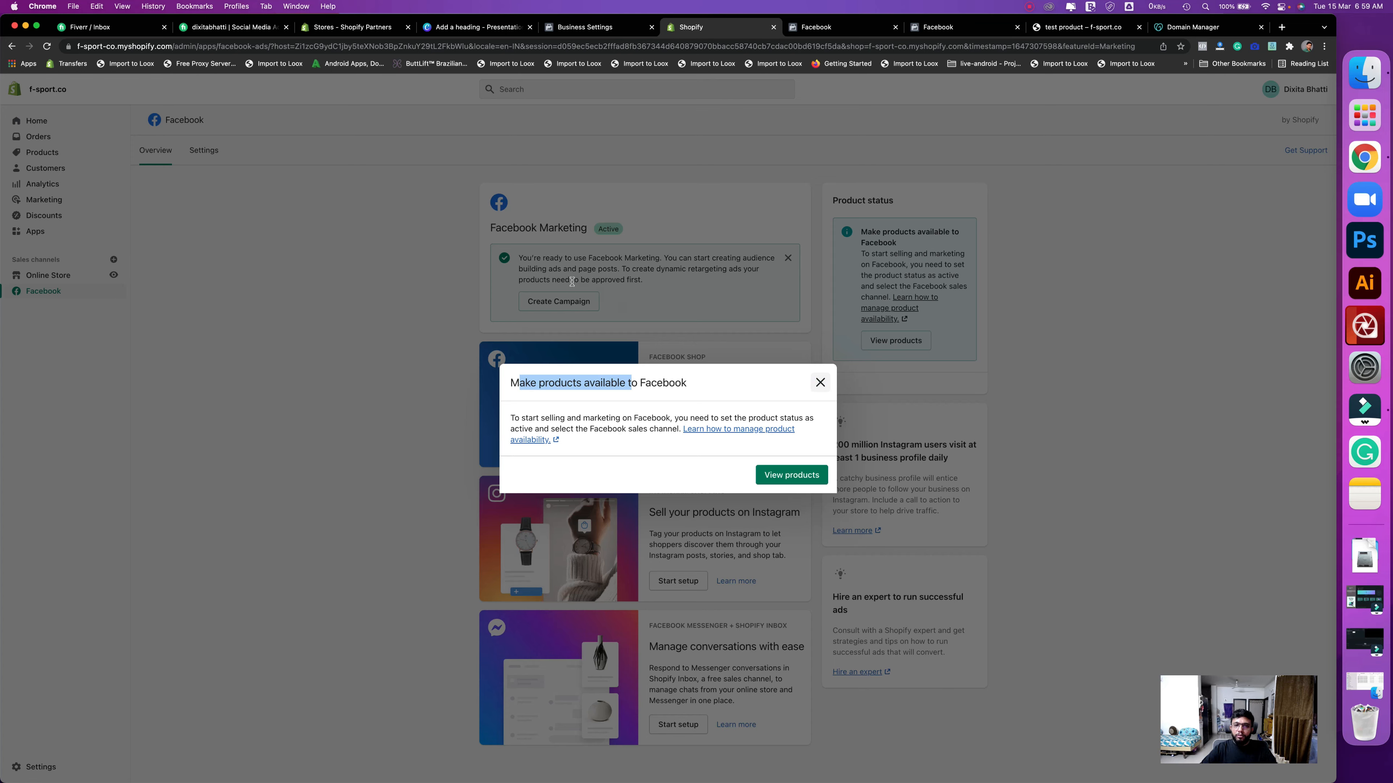
pyautogui.click(485, 269)
pyautogui.moveTo(632, 238); pyautogui.dragTo(494, 232)
pyautogui.click(589, 242)
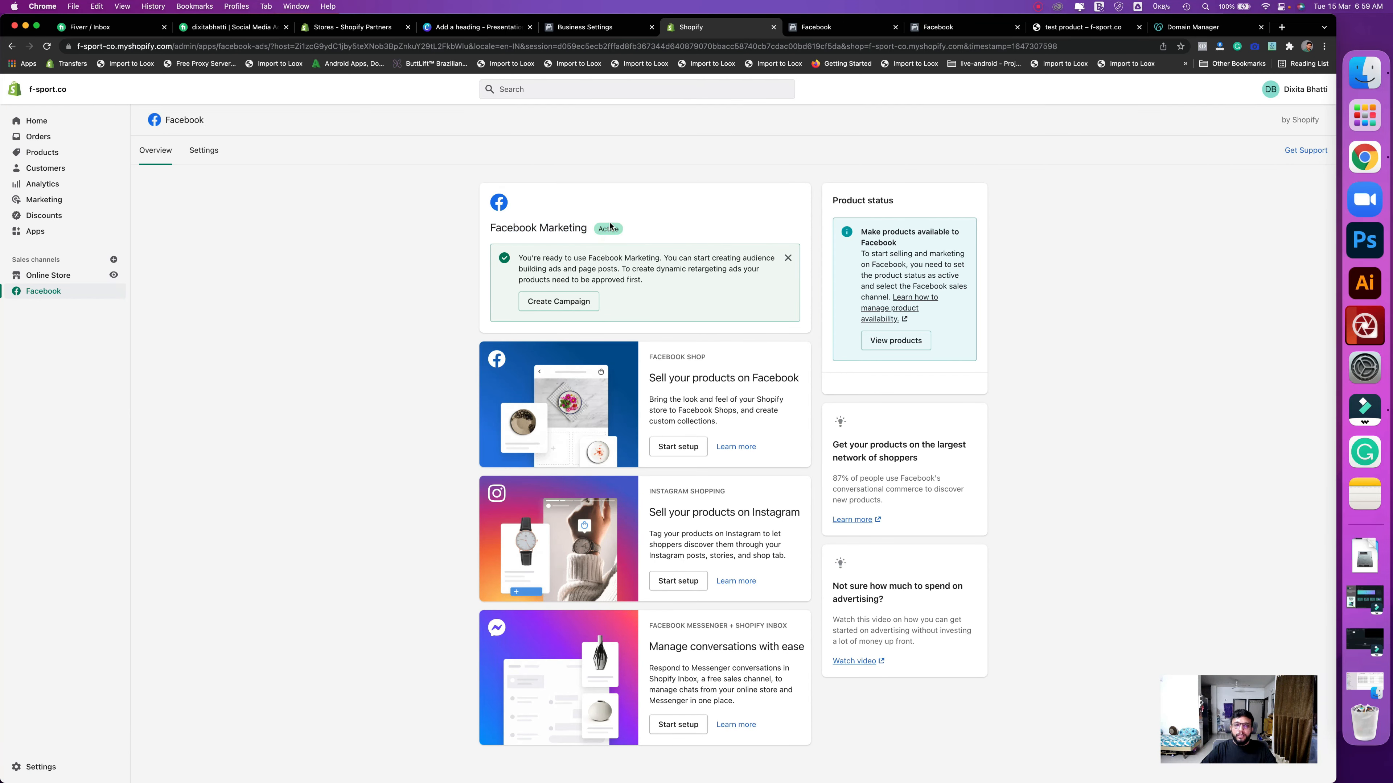
pyautogui.click(435, 266)
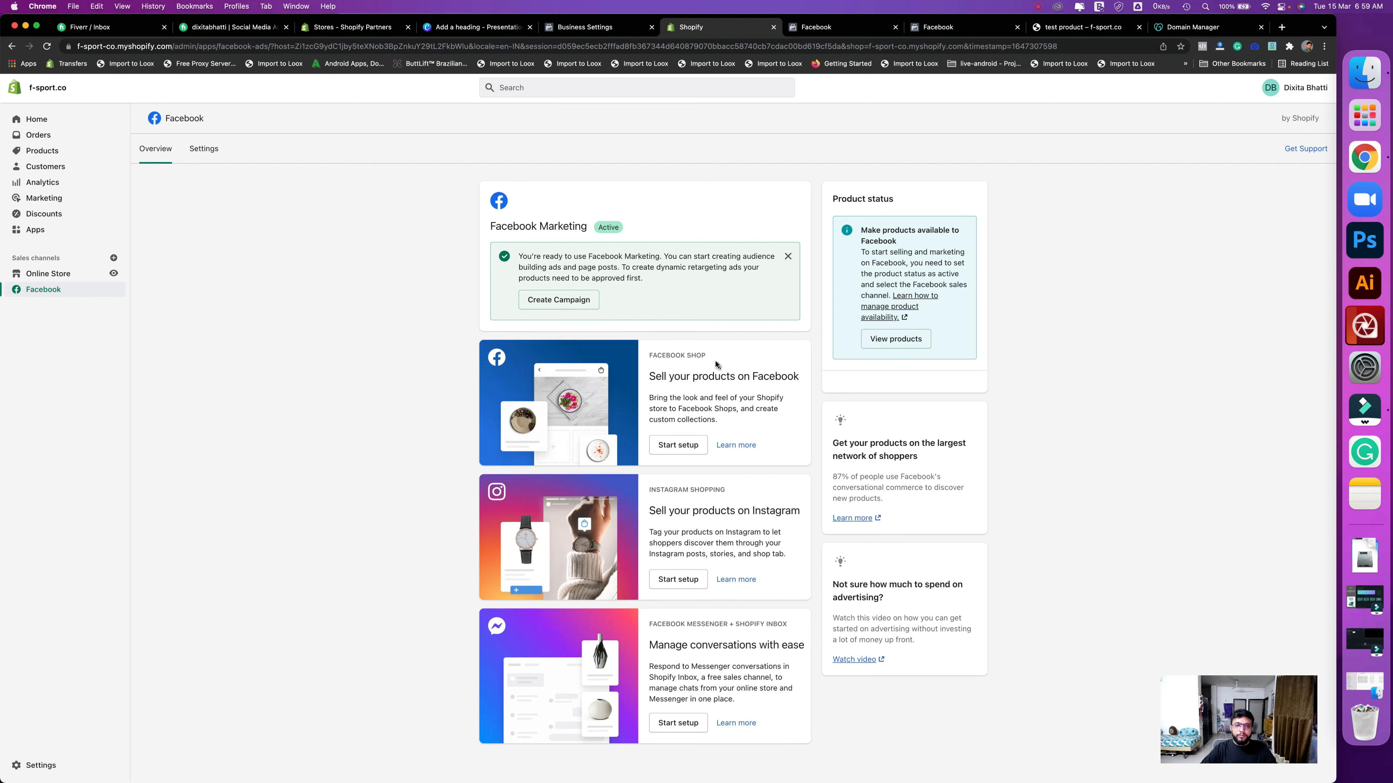
# - Review the Facebook Shop, Instagram Shopping and Active status, then open the channel Settings
pyautogui.moveTo(716, 358); pyautogui.dragTo(649, 358)
pyautogui.moveTo(730, 494); pyautogui.dragTo(646, 492)
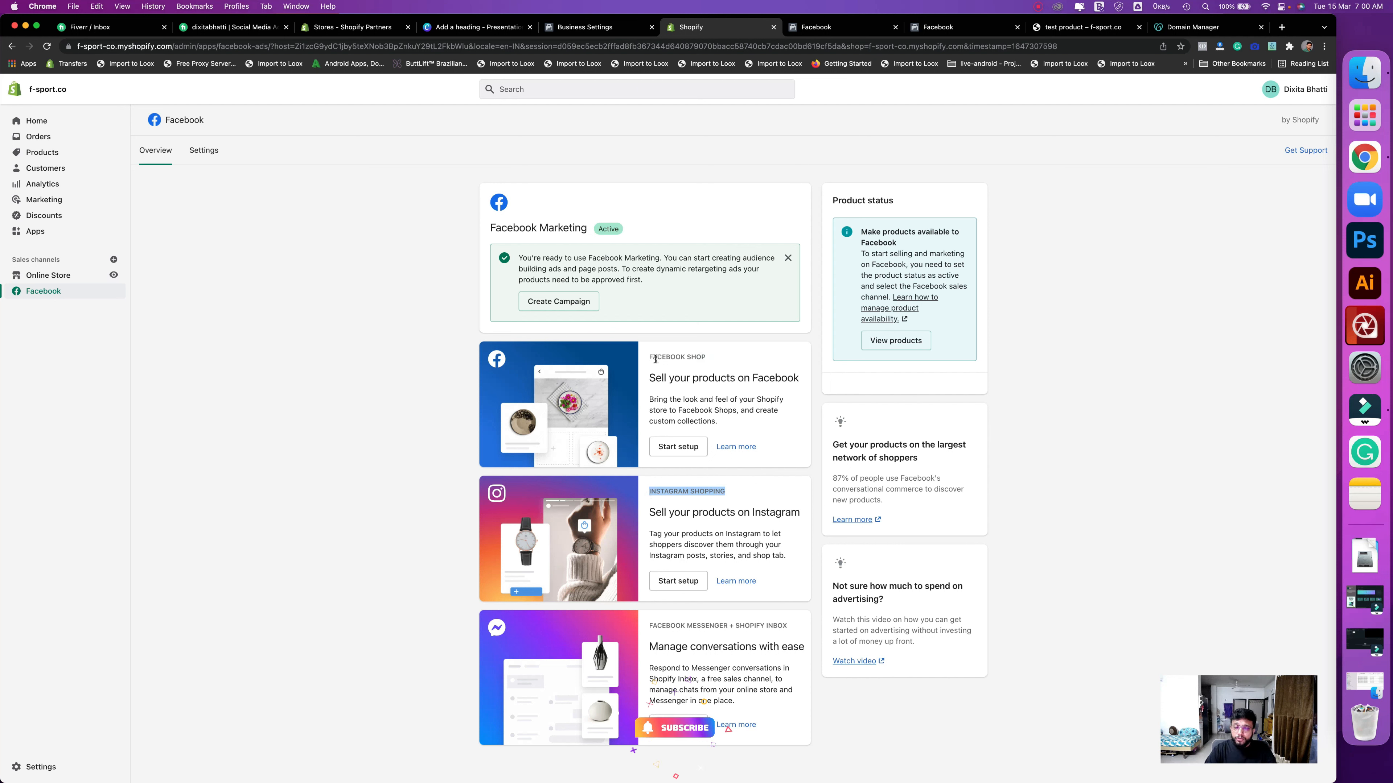
pyautogui.moveTo(649, 357); pyautogui.dragTo(706, 357)
pyautogui.moveTo(732, 495); pyautogui.dragTo(621, 498)
pyautogui.click(762, 544)
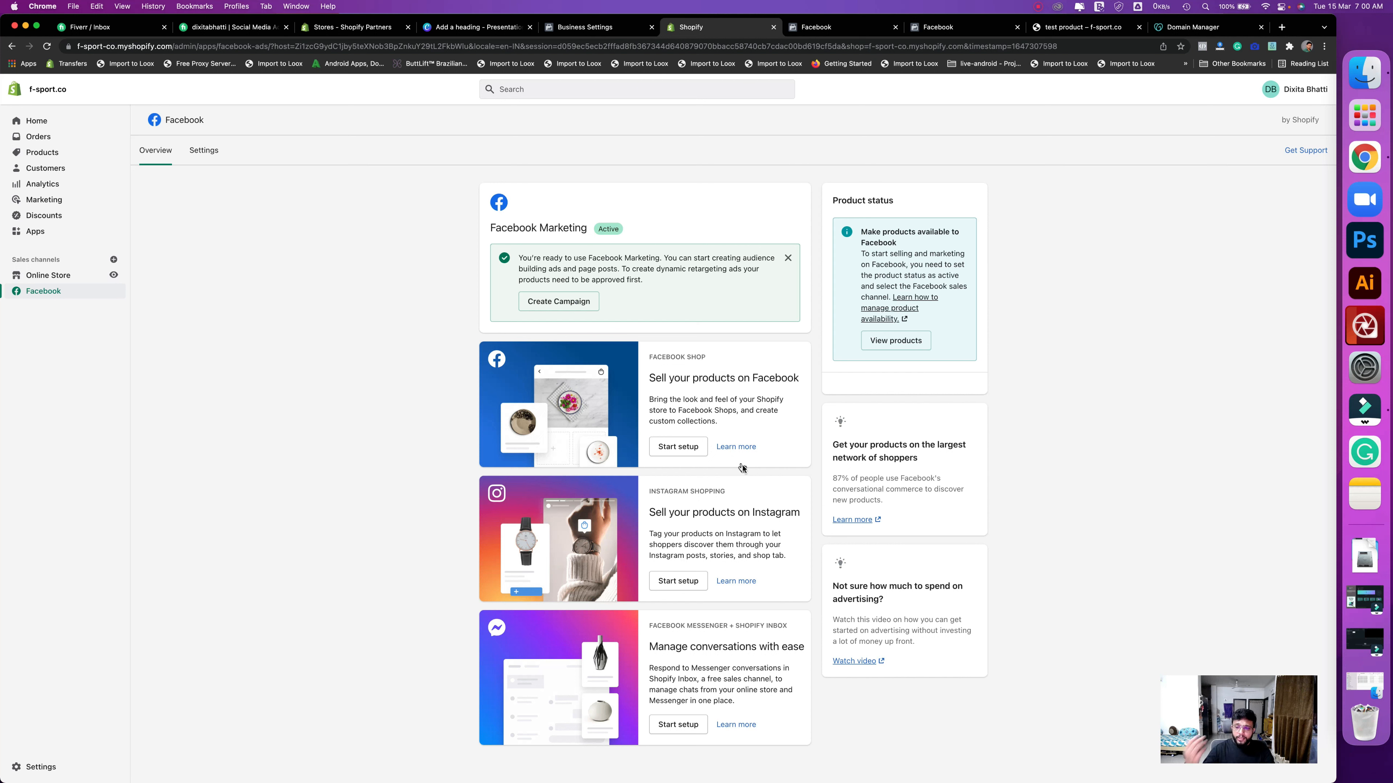
pyautogui.moveTo(742, 491); pyautogui.dragTo(651, 492)
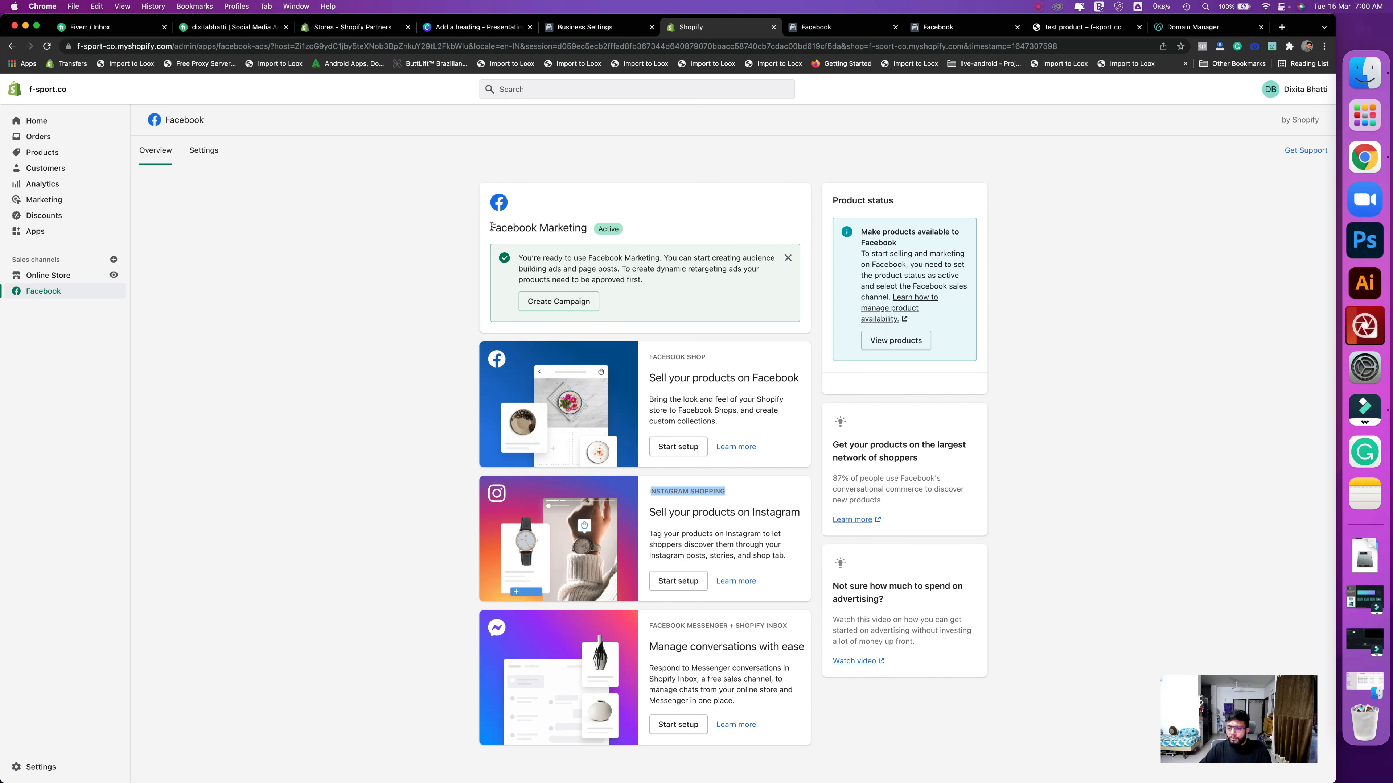
pyautogui.moveTo(490, 226); pyautogui.dragTo(599, 228)
pyautogui.click(626, 229)
pyautogui.click(633, 234)
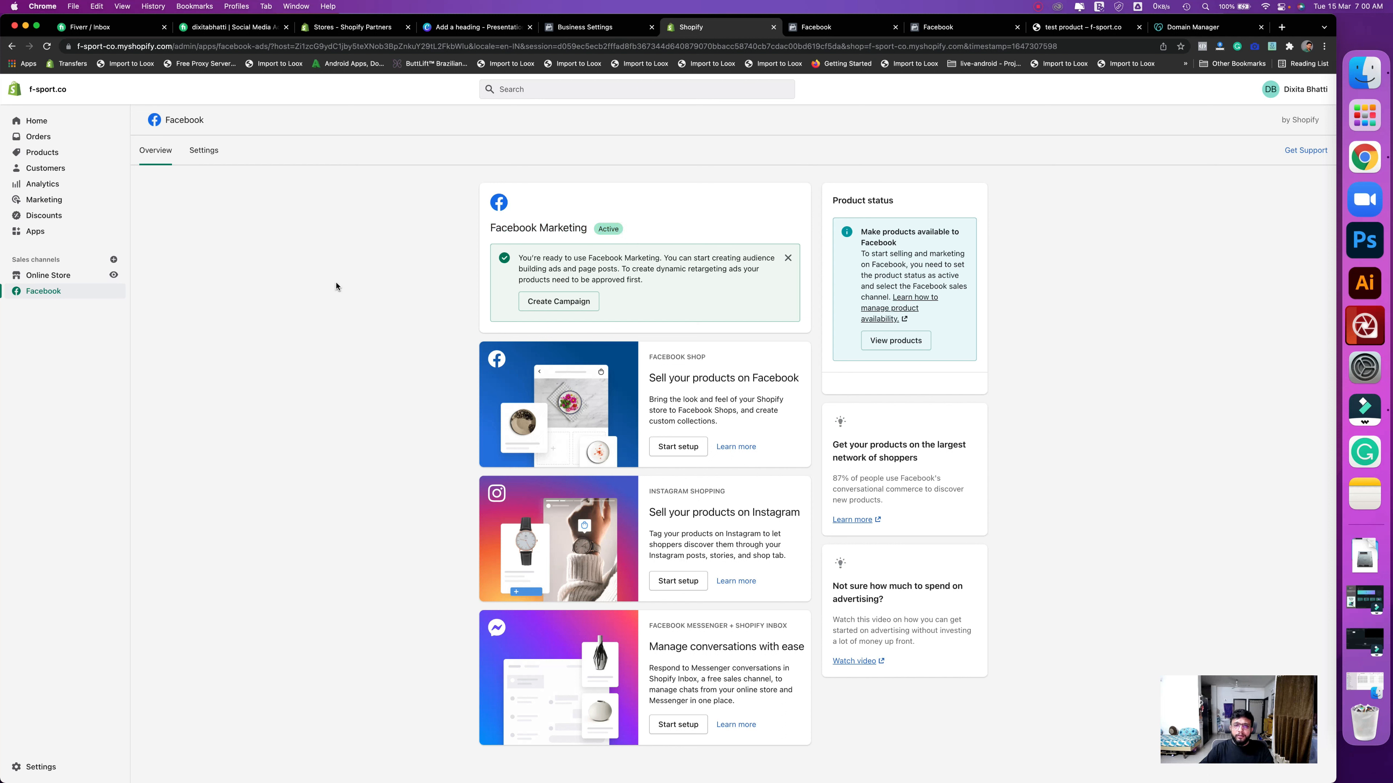
pyautogui.click(205, 151)
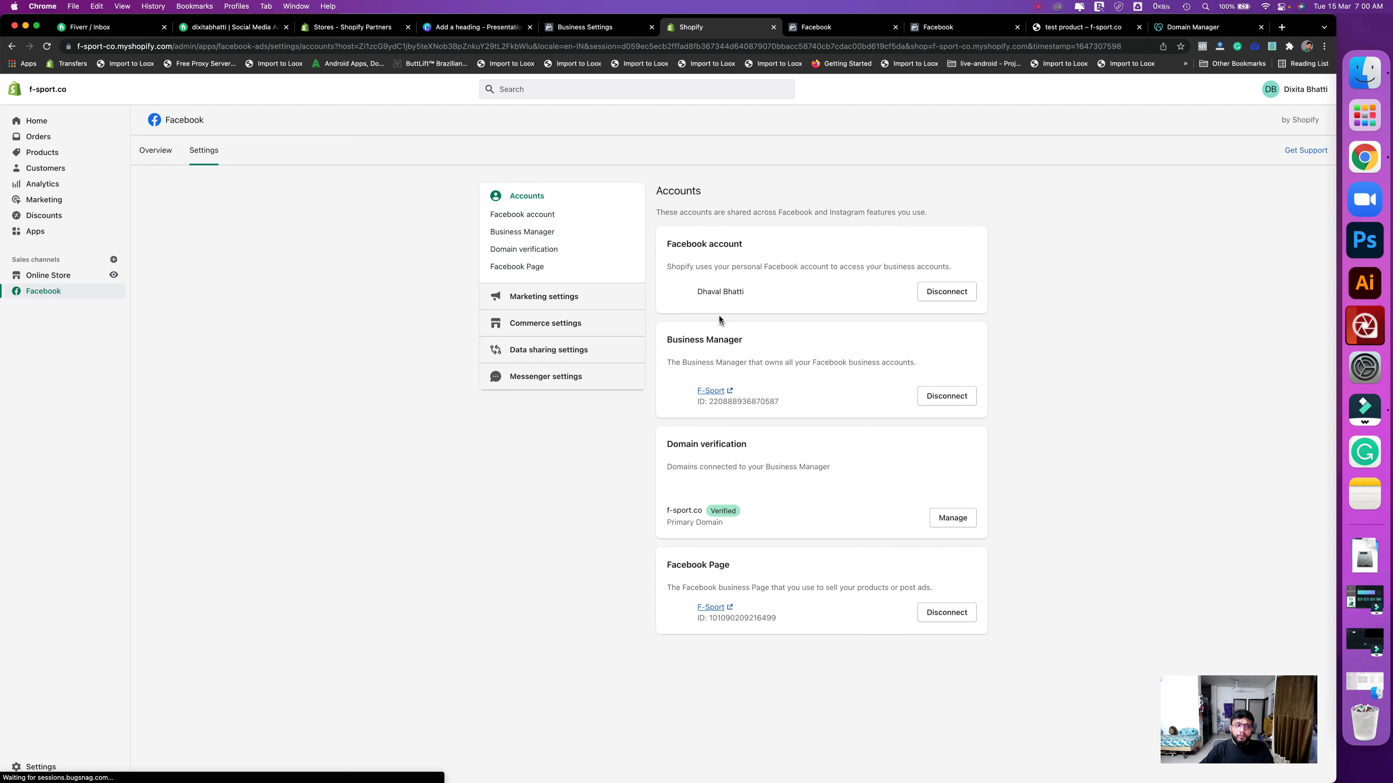
# - Check the connected account, F-Sport Business Manager, f-sport.co domain and F-Sport page, then open Data sharing settings
pyautogui.moveTo(707, 291); pyautogui.dragTo(811, 295)
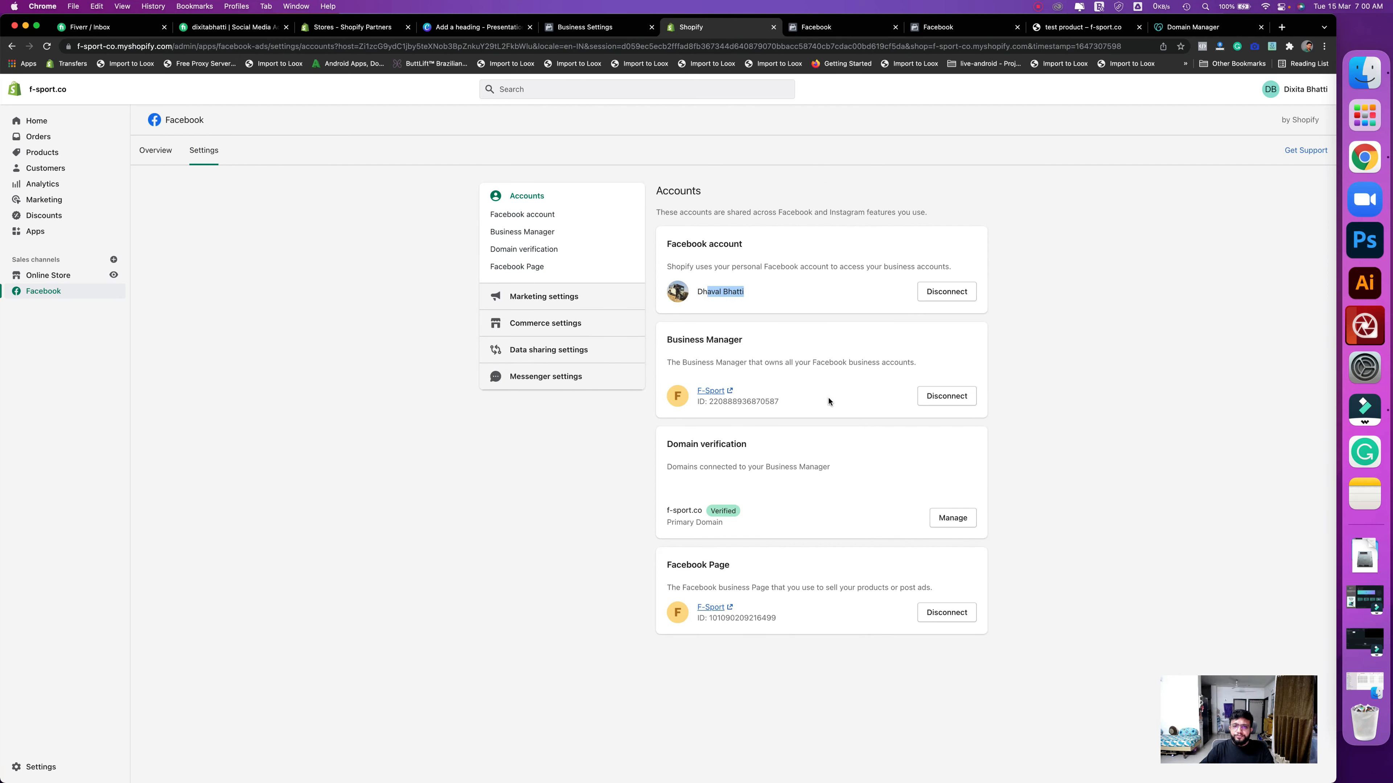
pyautogui.moveTo(825, 401); pyautogui.dragTo(703, 391)
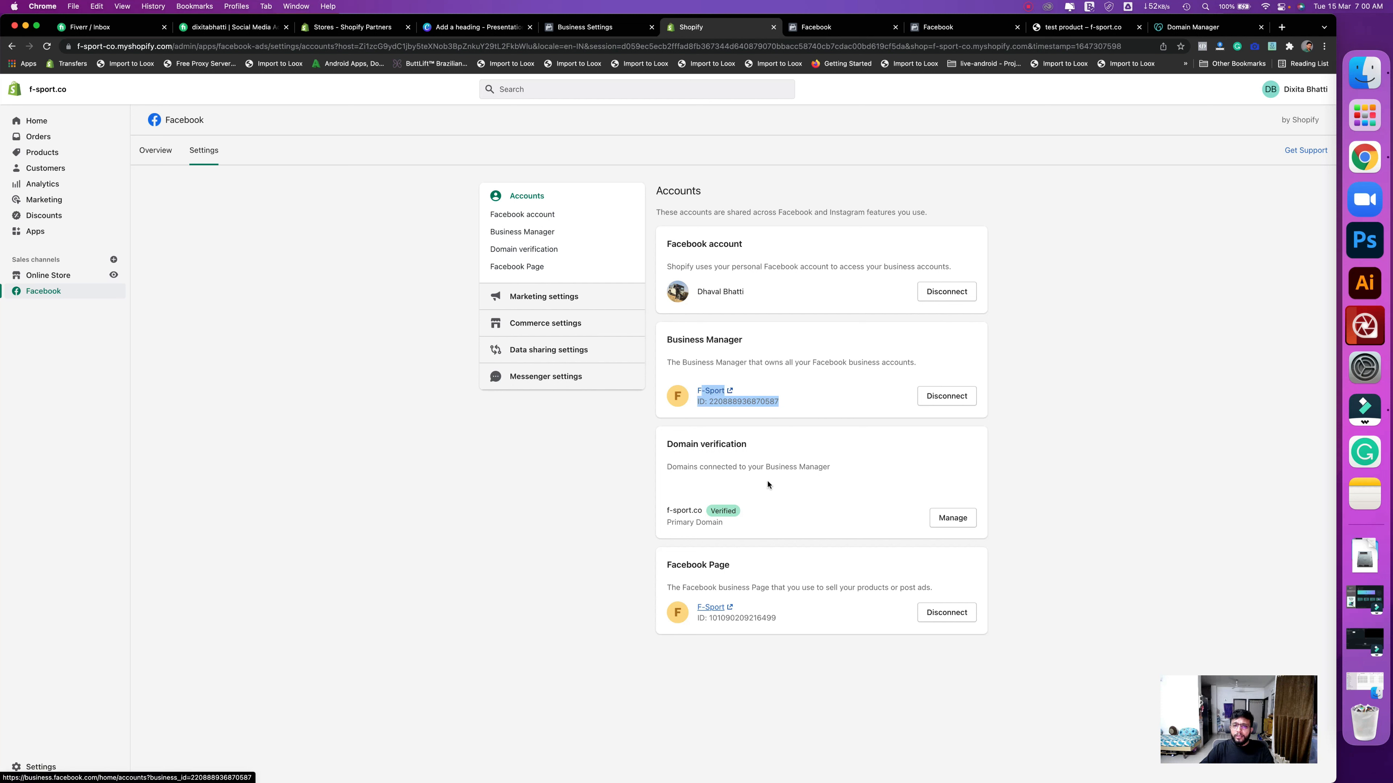
pyautogui.click(761, 517)
pyautogui.click(666, 509)
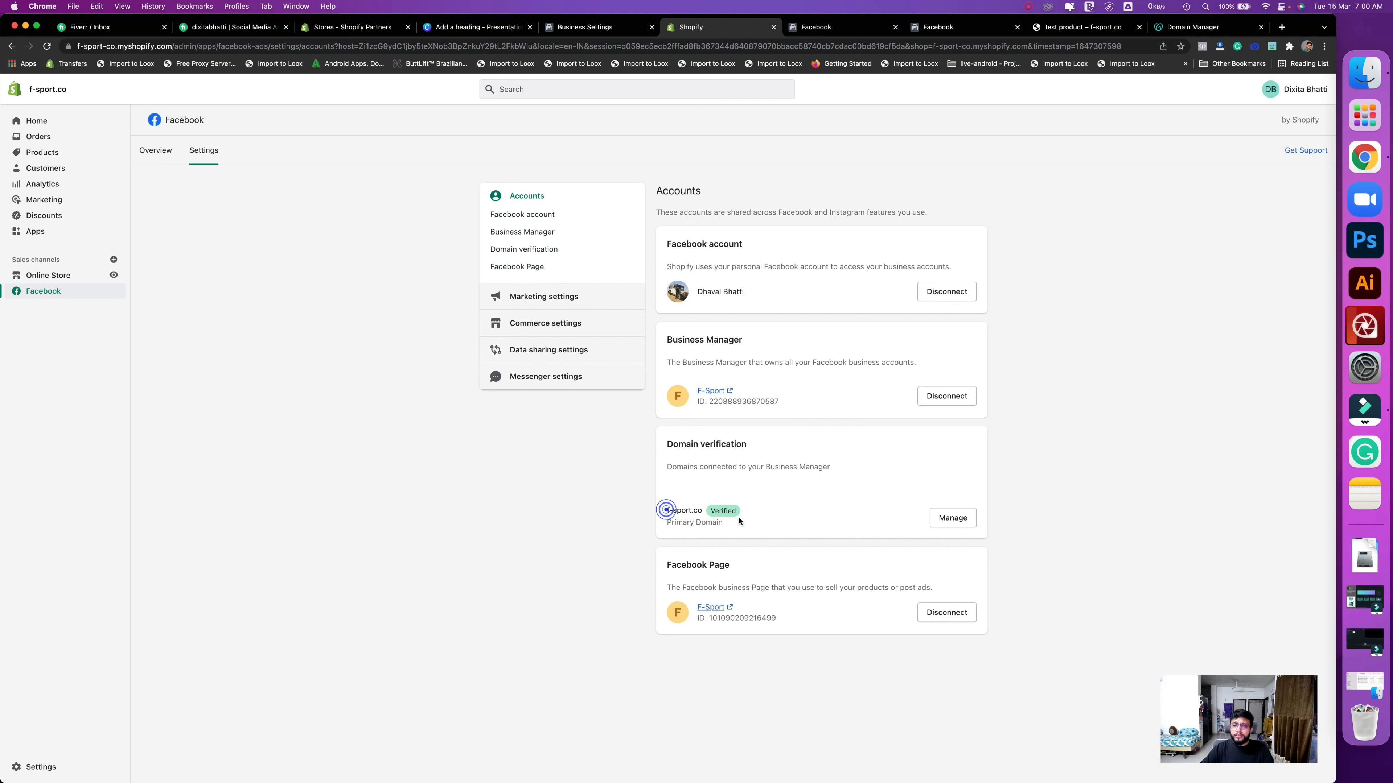
pyautogui.tripleClick(768, 519)
pyautogui.click(767, 519)
pyautogui.click(810, 621)
pyautogui.moveTo(811, 621); pyautogui.dragTo(677, 597)
pyautogui.click(674, 594)
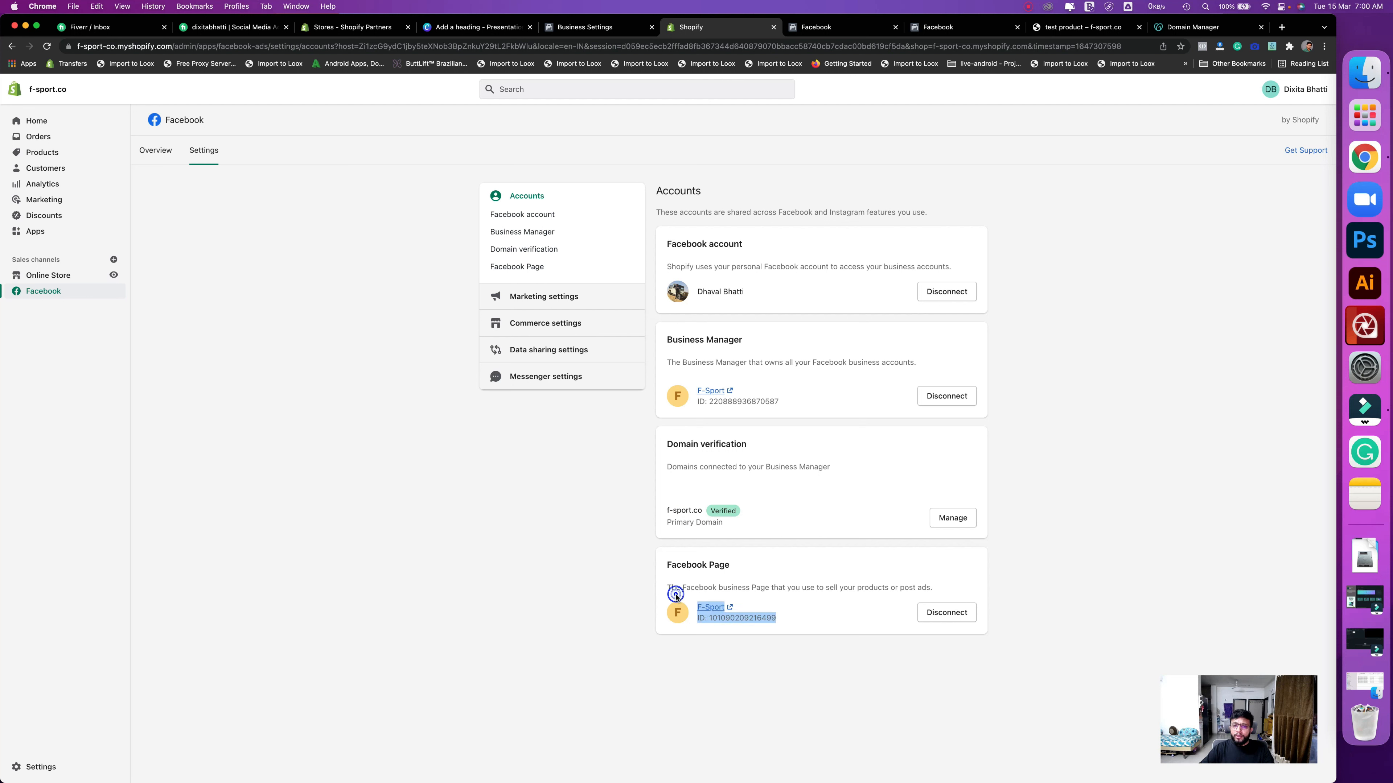
pyautogui.click(540, 352)
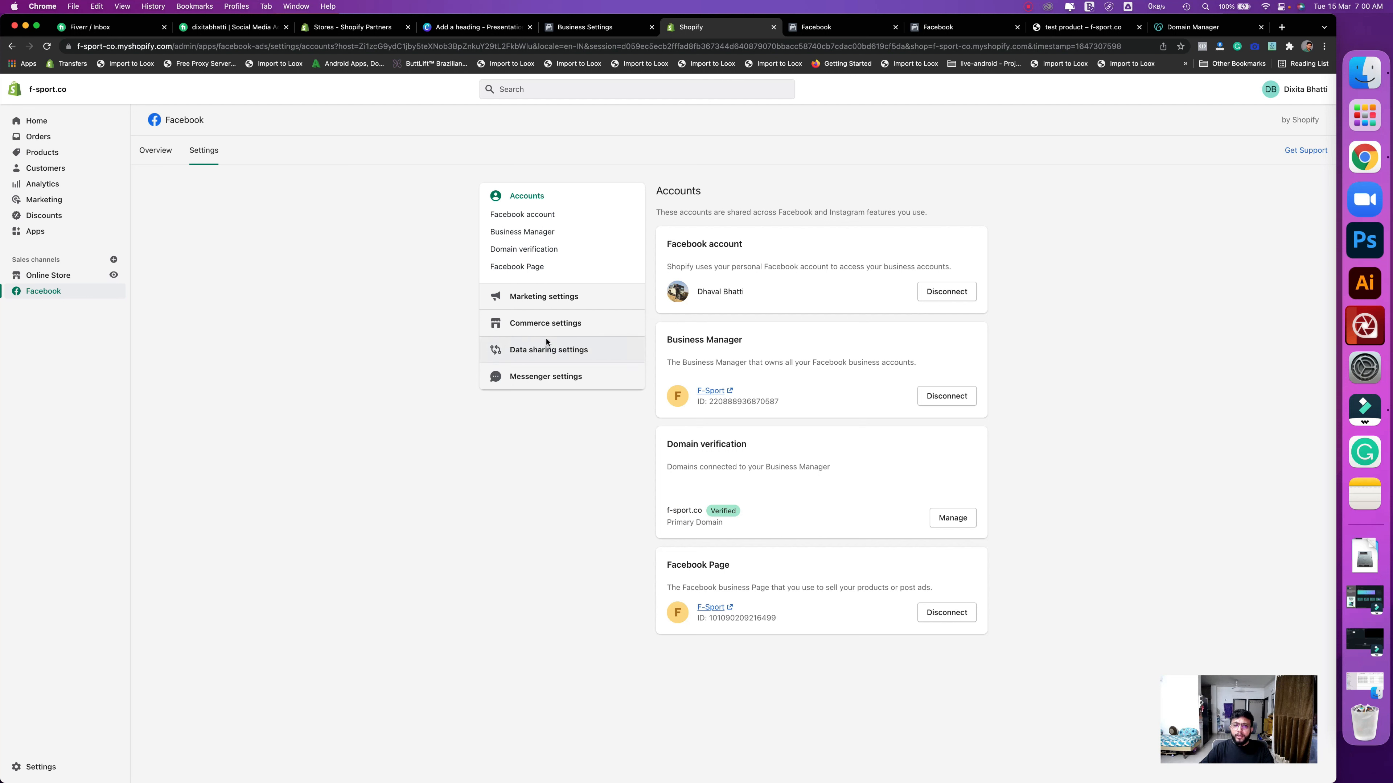
# - Review the F-Sport pixel ID and Conversions API sharing note, then return to Overview
pyautogui.scroll(-3, 854, 474)
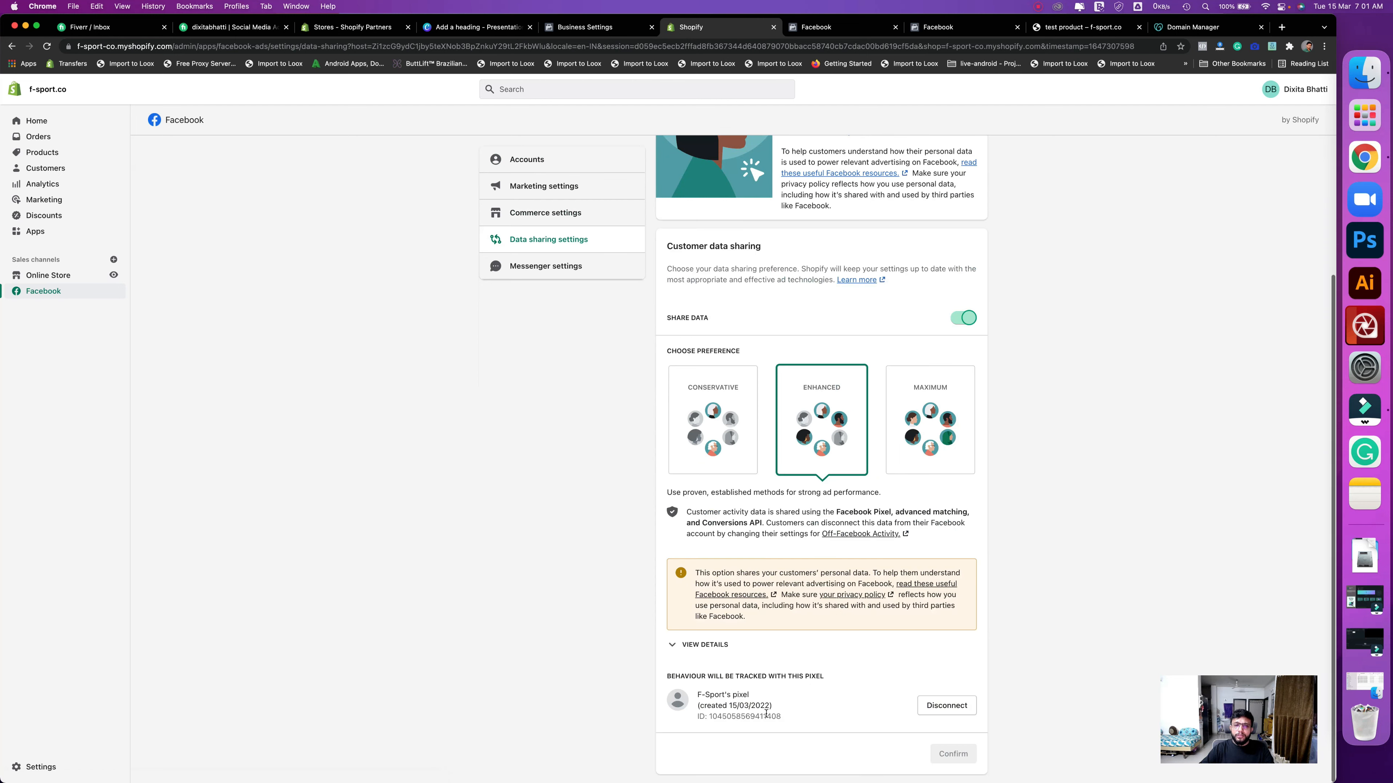
pyautogui.tripleClick(712, 695)
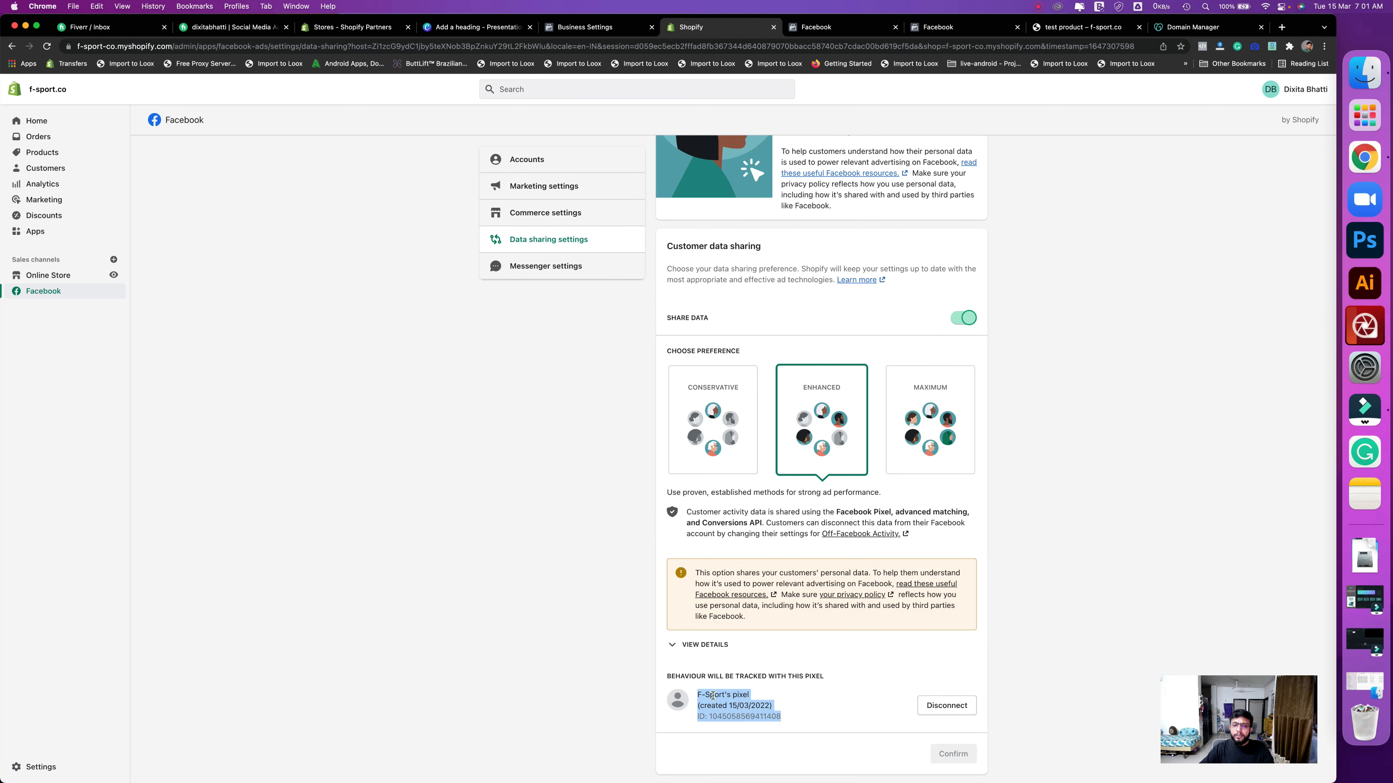
pyautogui.tripleClick(779, 721)
pyautogui.click(781, 721)
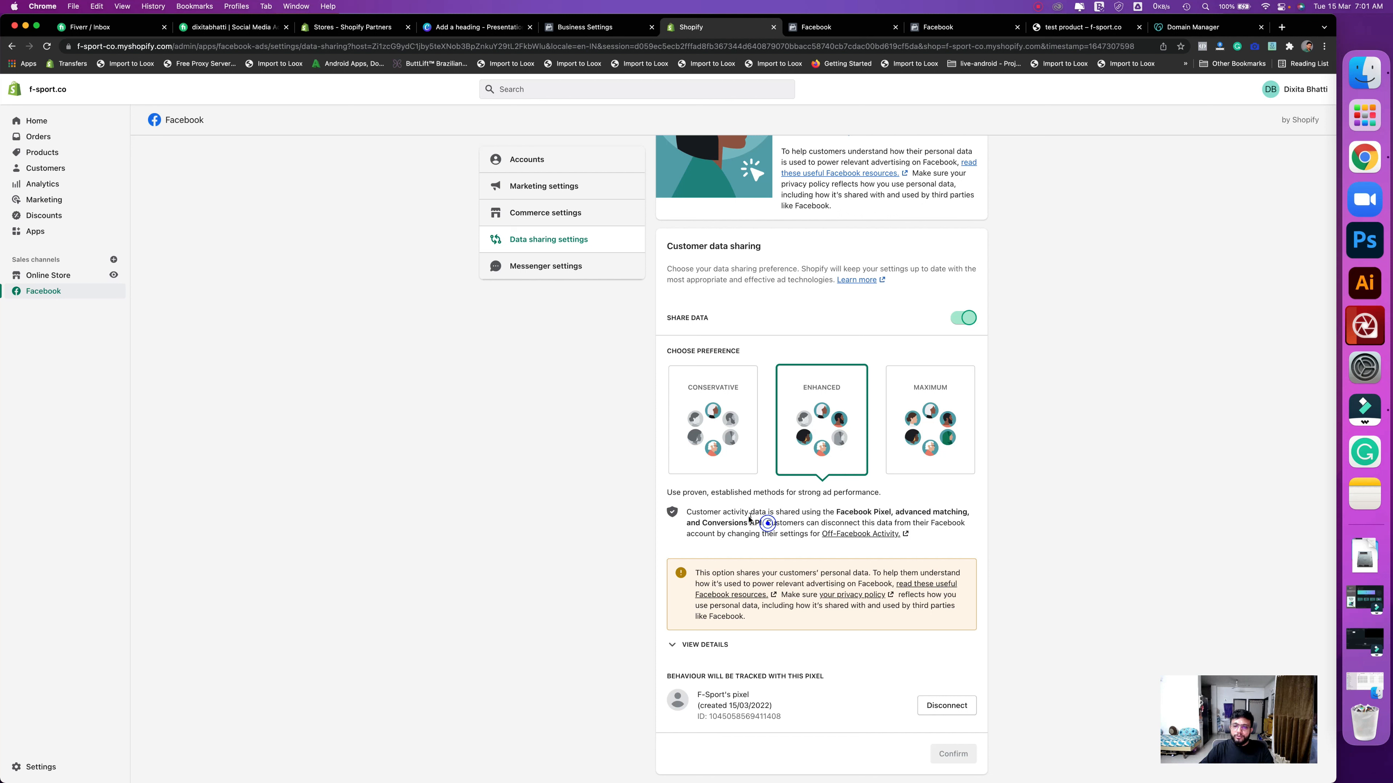
pyautogui.moveTo(766, 524); pyautogui.dragTo(764, 514)
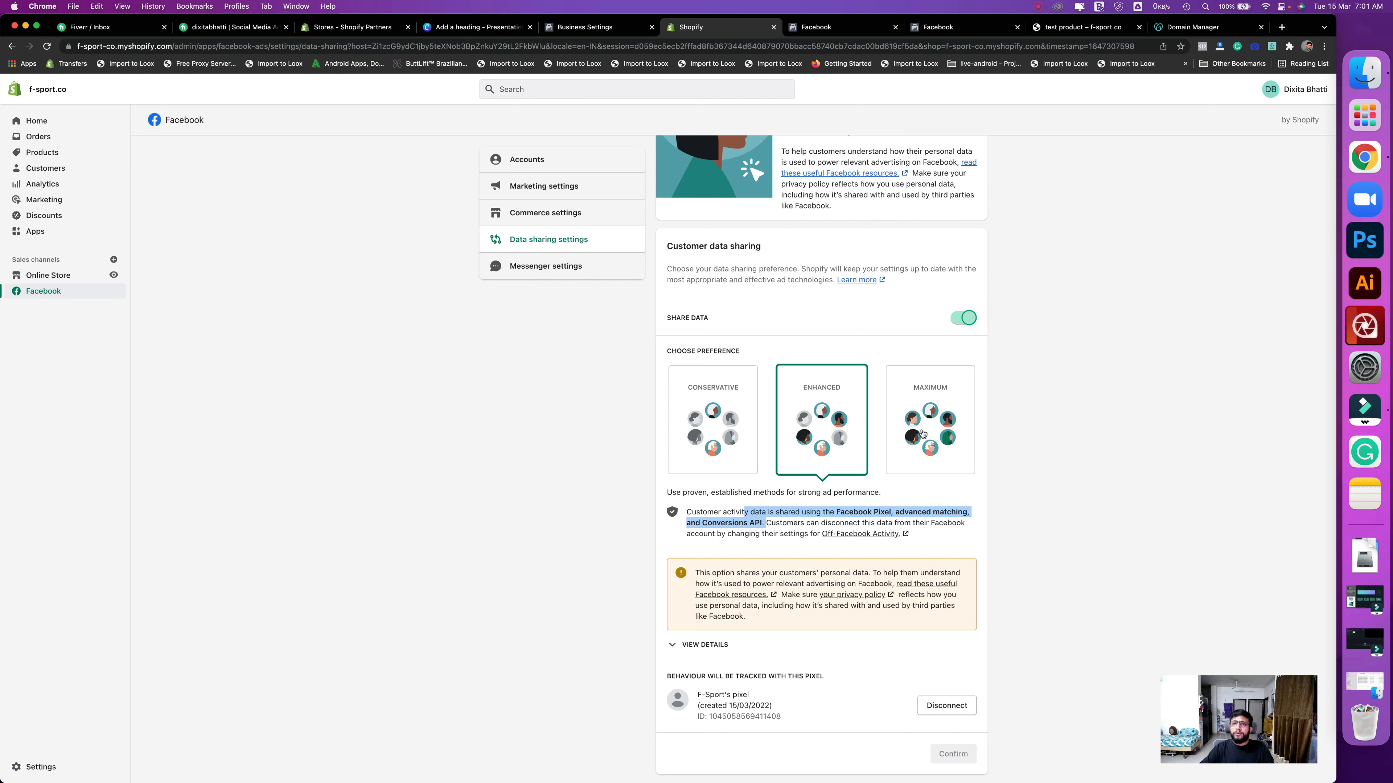
pyautogui.click(1039, 432)
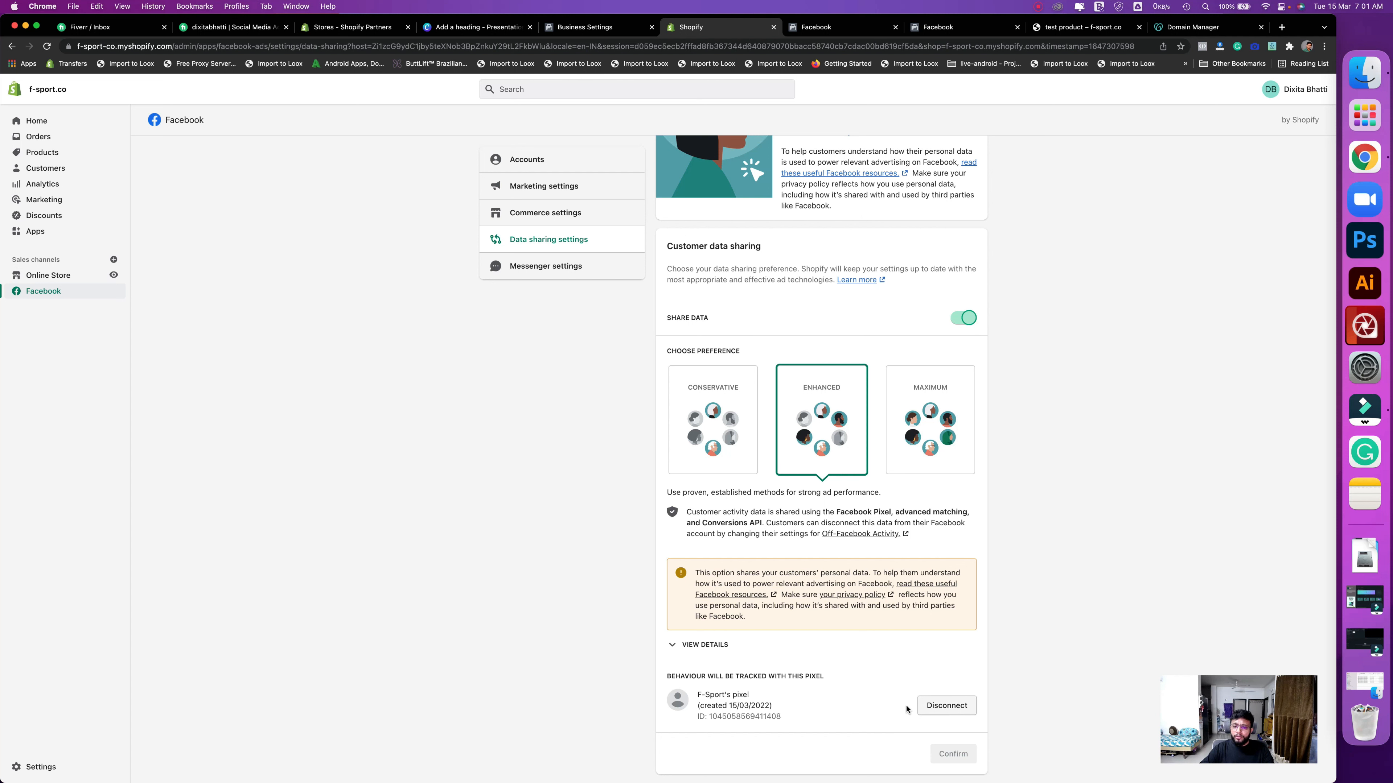
pyautogui.scroll(5, 603, 483)
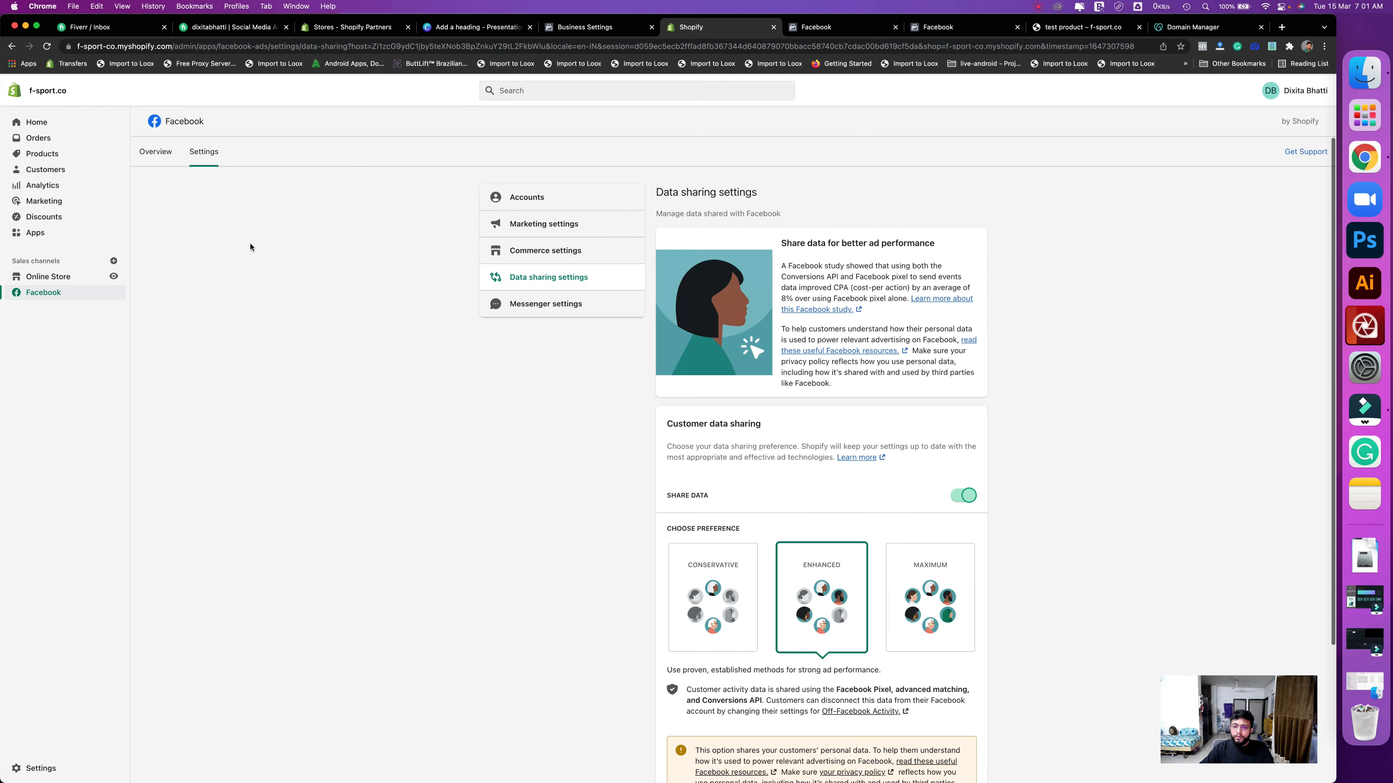
pyautogui.click(155, 150)
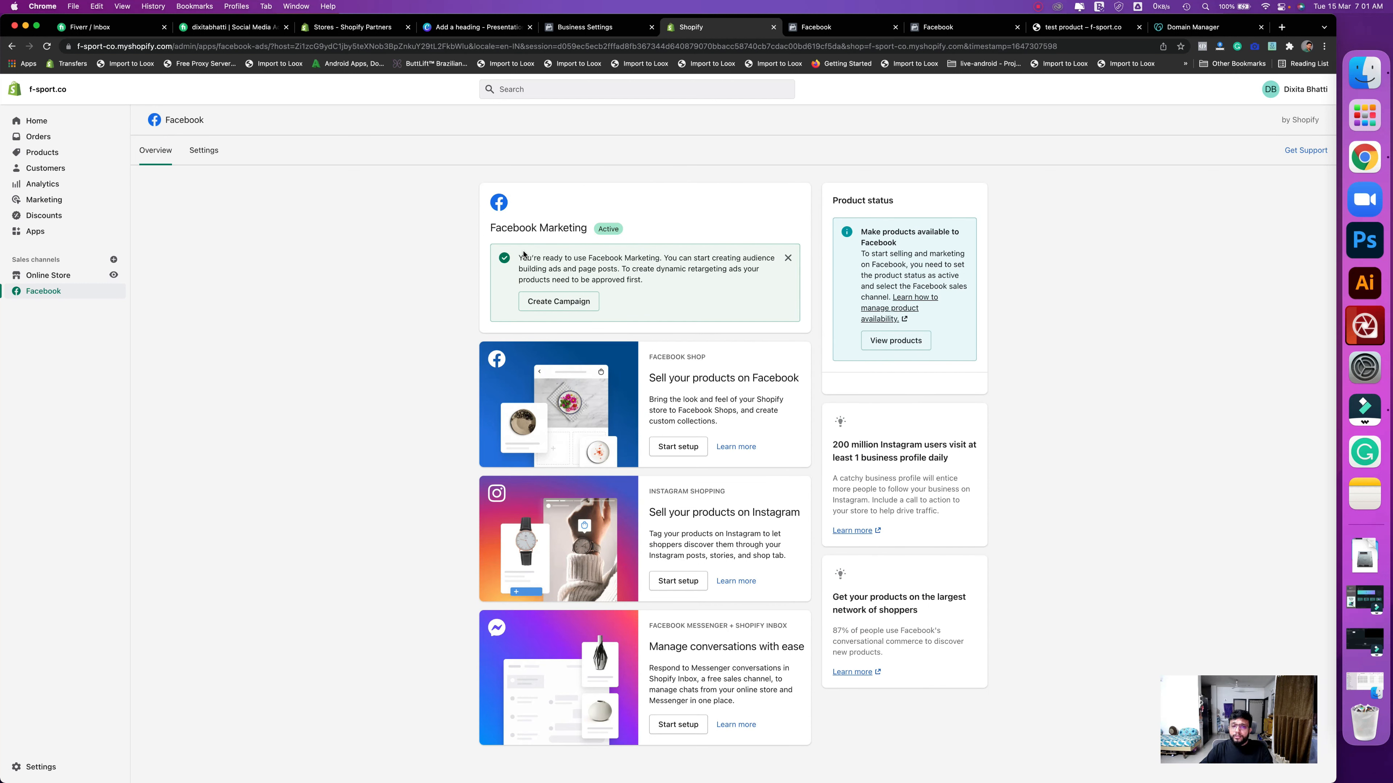
# - Preview the f-sport.co storefront, browsing Shop all and the test product before reaching the Contact page
pyautogui.click(114, 276)
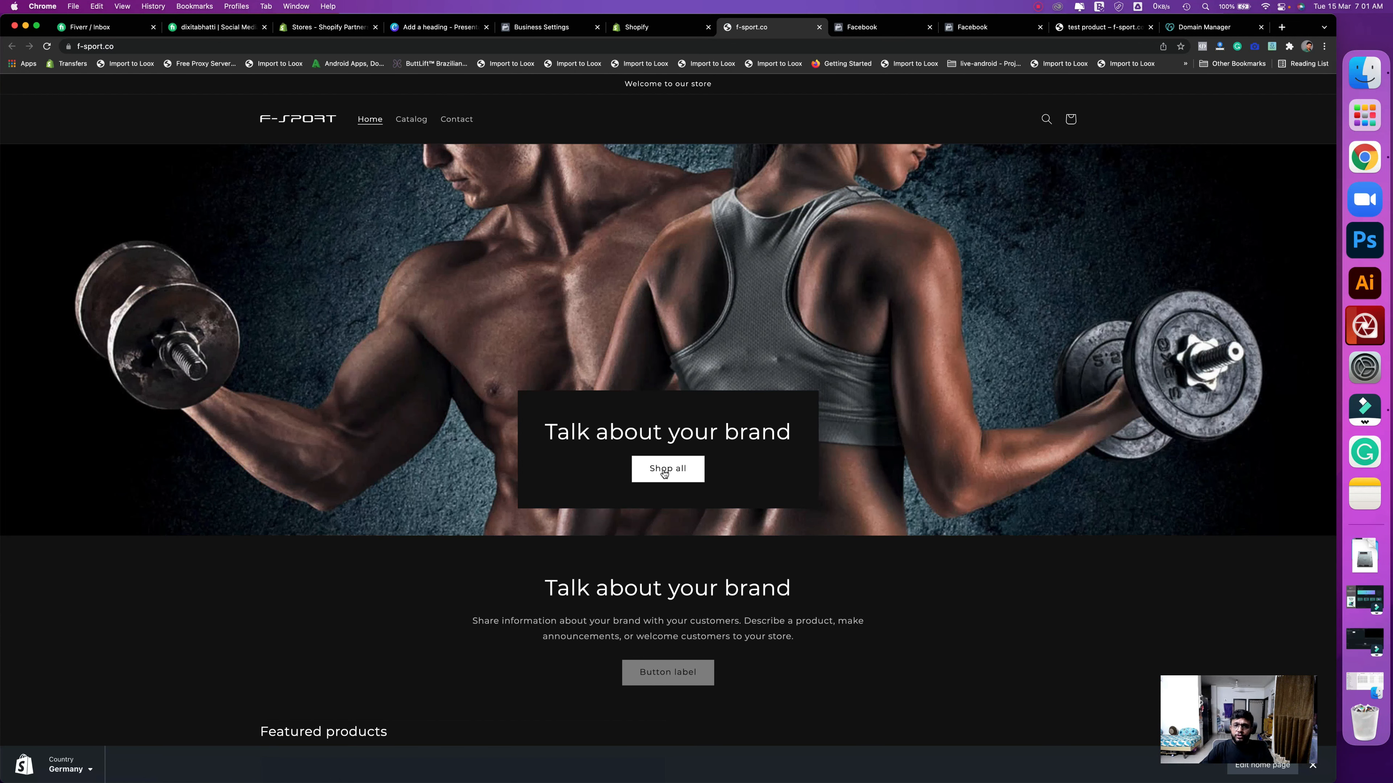
pyautogui.click(663, 470)
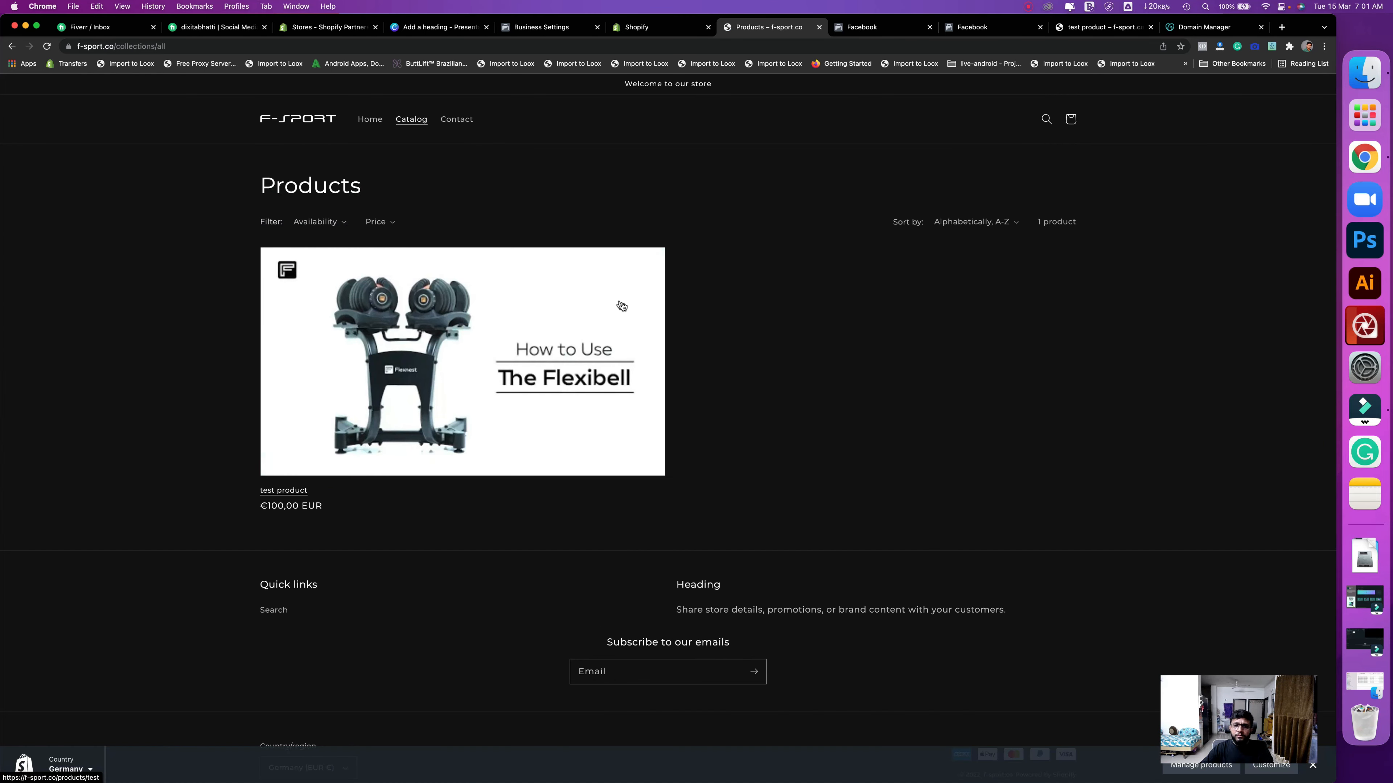
pyautogui.click(584, 451)
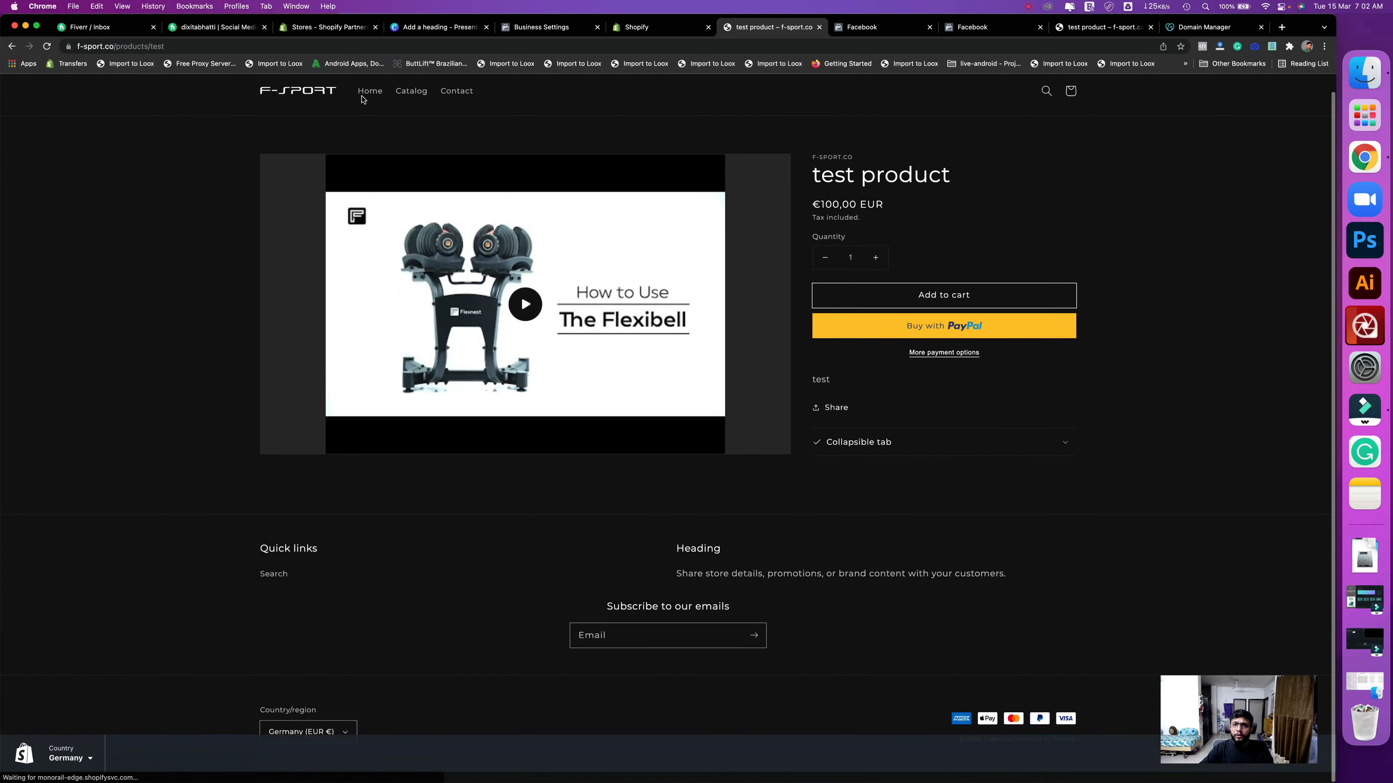
pyautogui.click(419, 124)
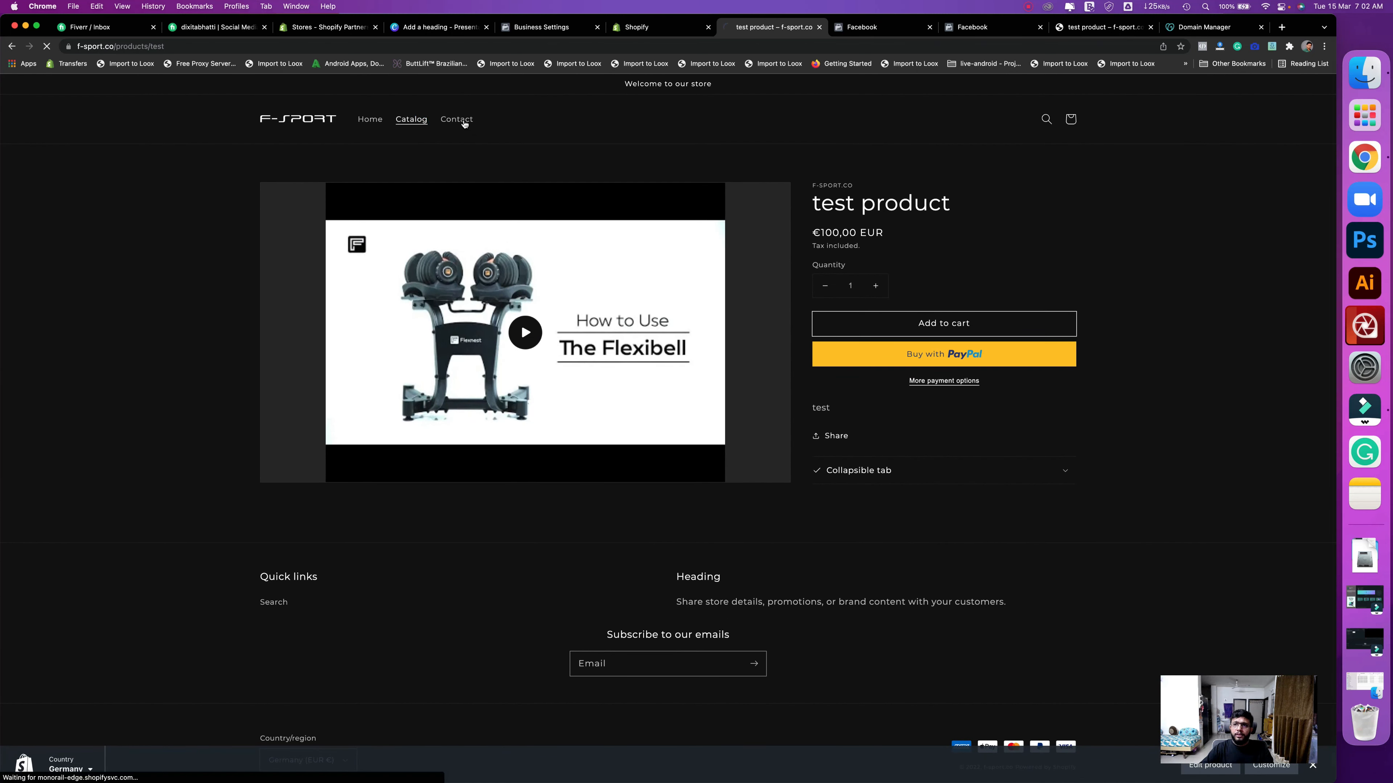
pyautogui.click(463, 122)
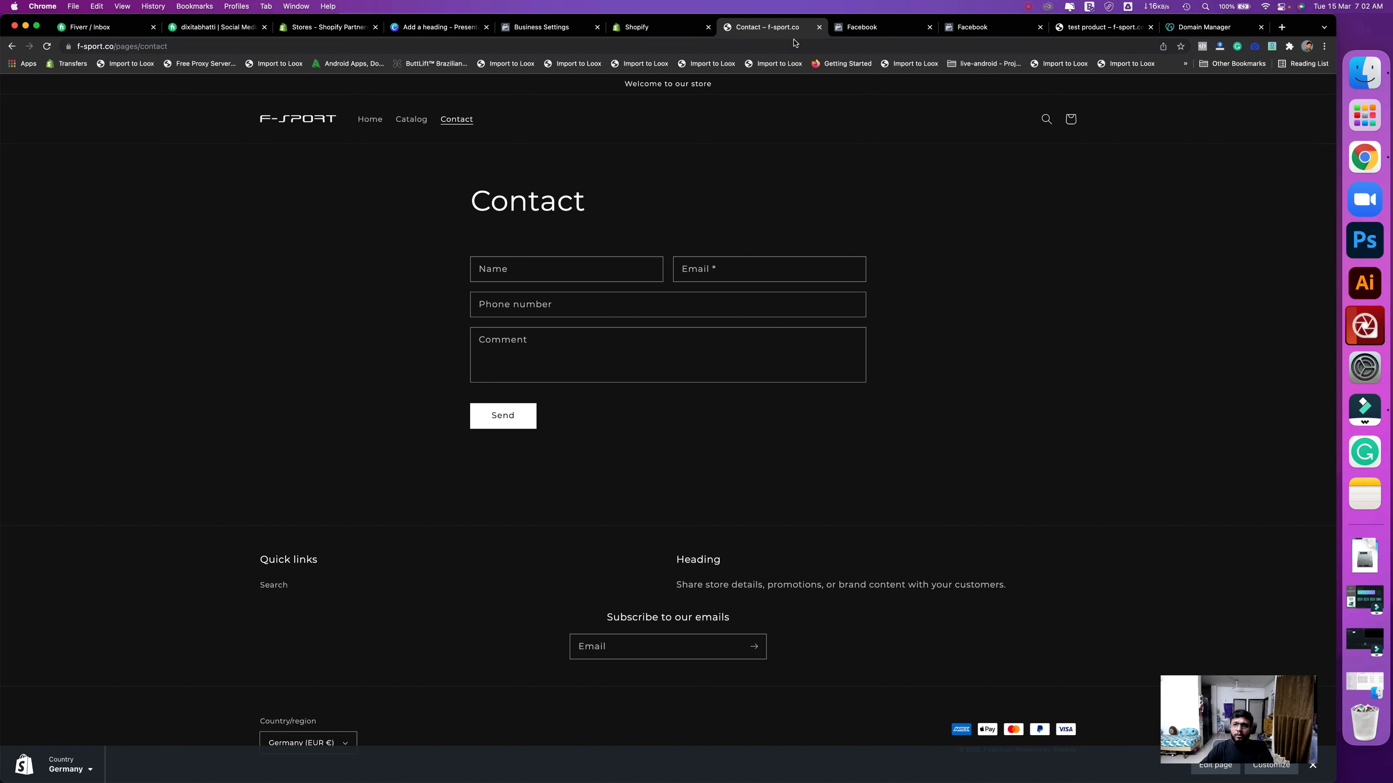
# - Copy the Contact page address and load it in a new Chrome incognito window
pyautogui.click(754, 45)
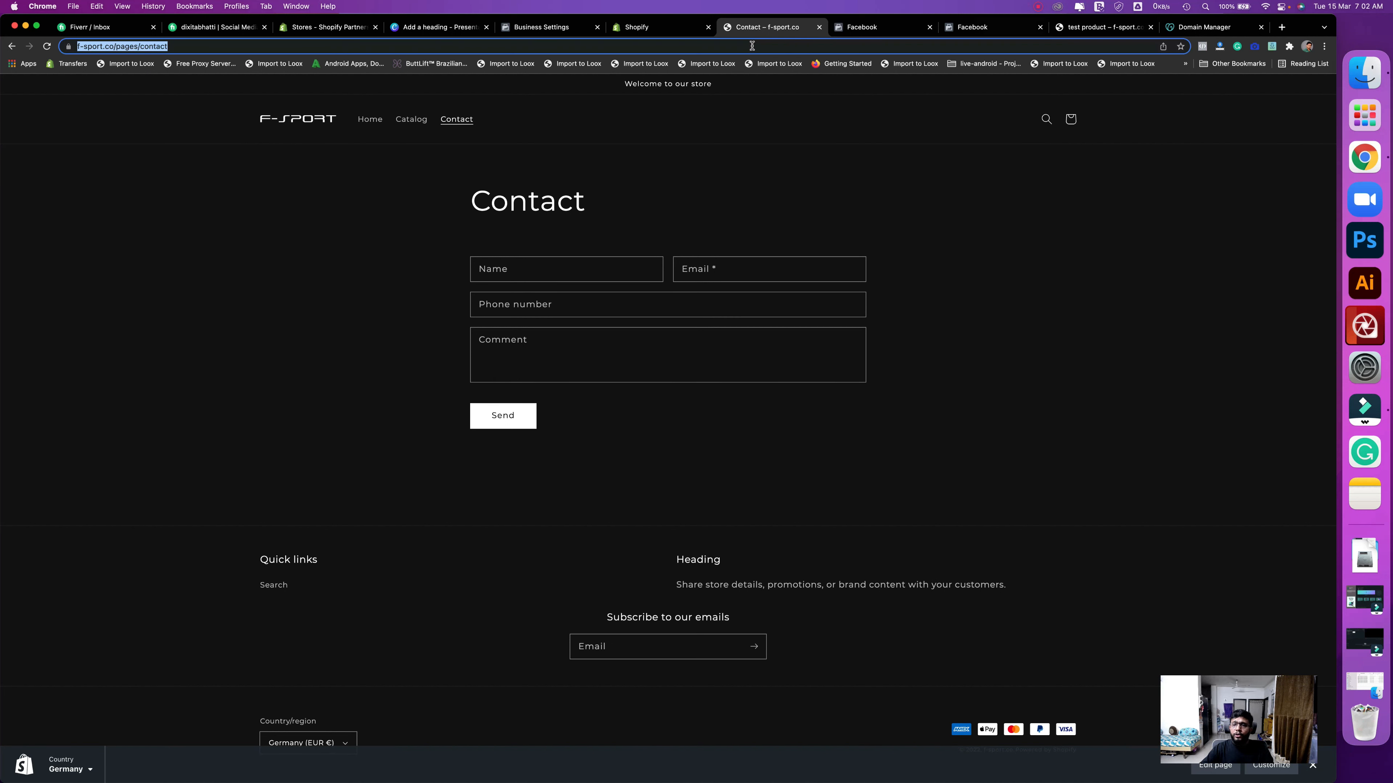
pyautogui.rightClick(751, 46)
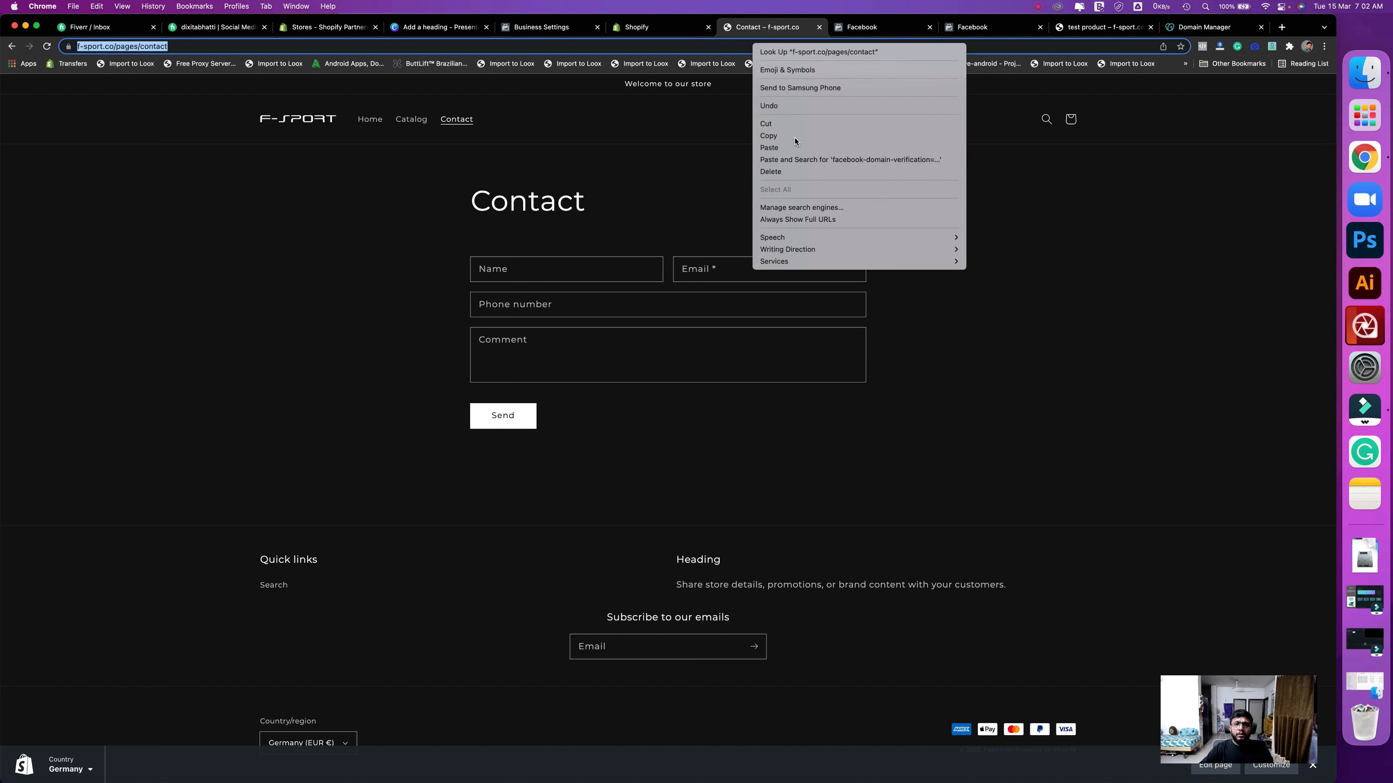
pyautogui.click(795, 136)
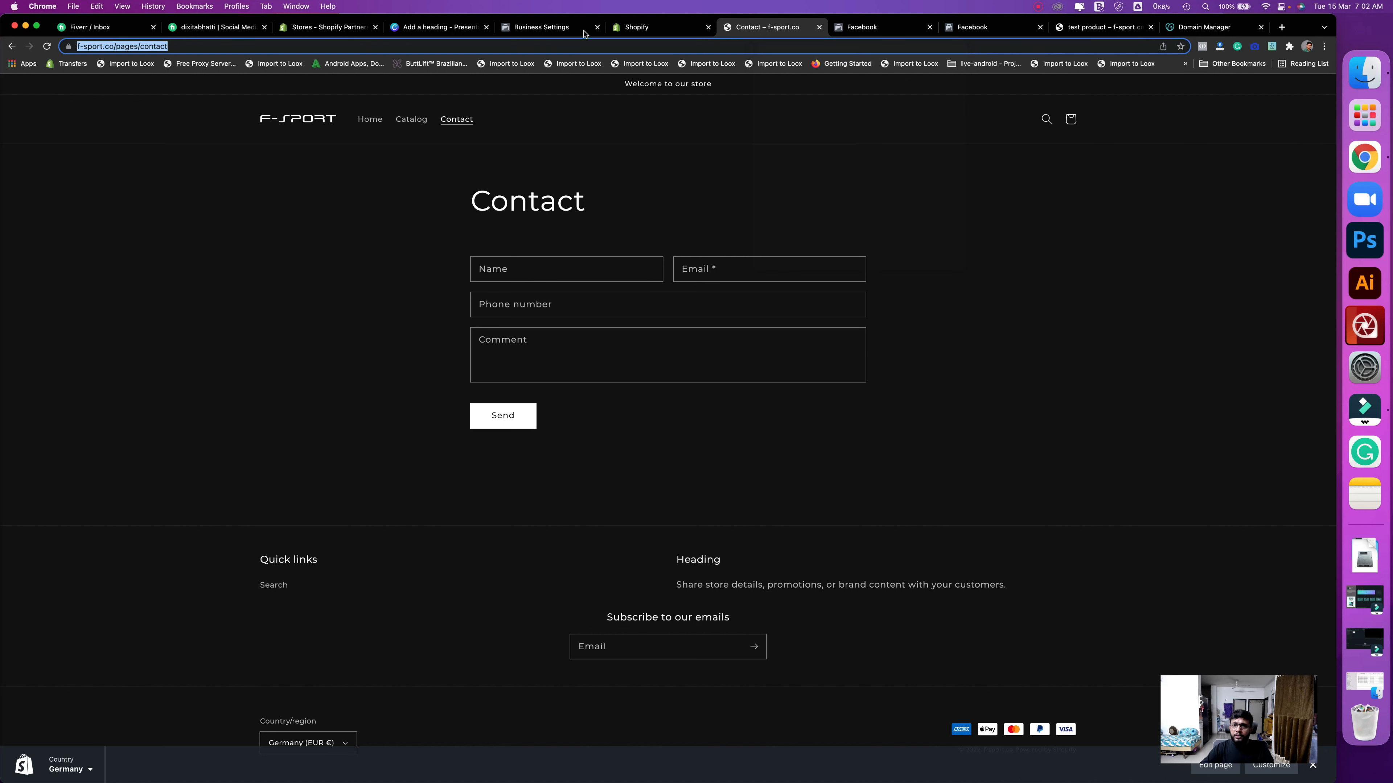
pyautogui.click(1323, 46)
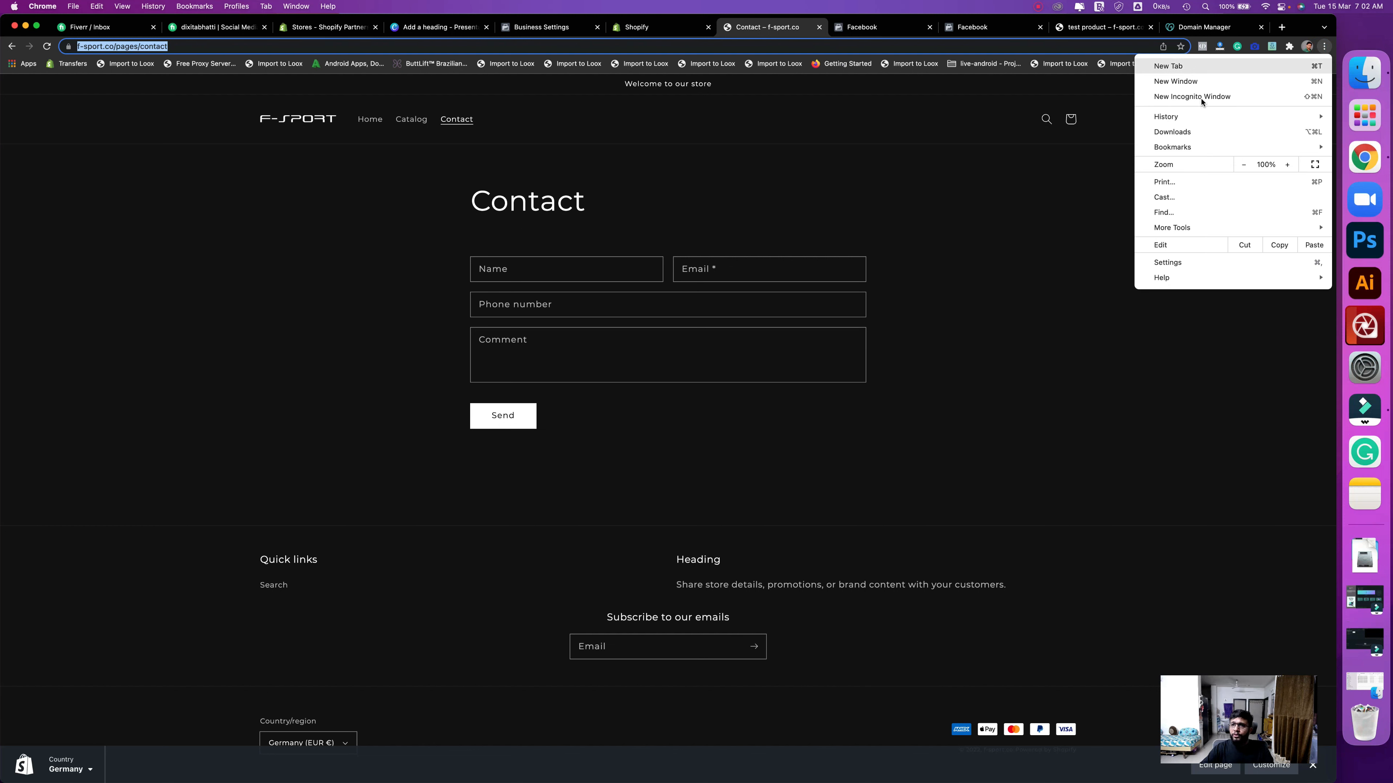
pyautogui.click(1201, 99)
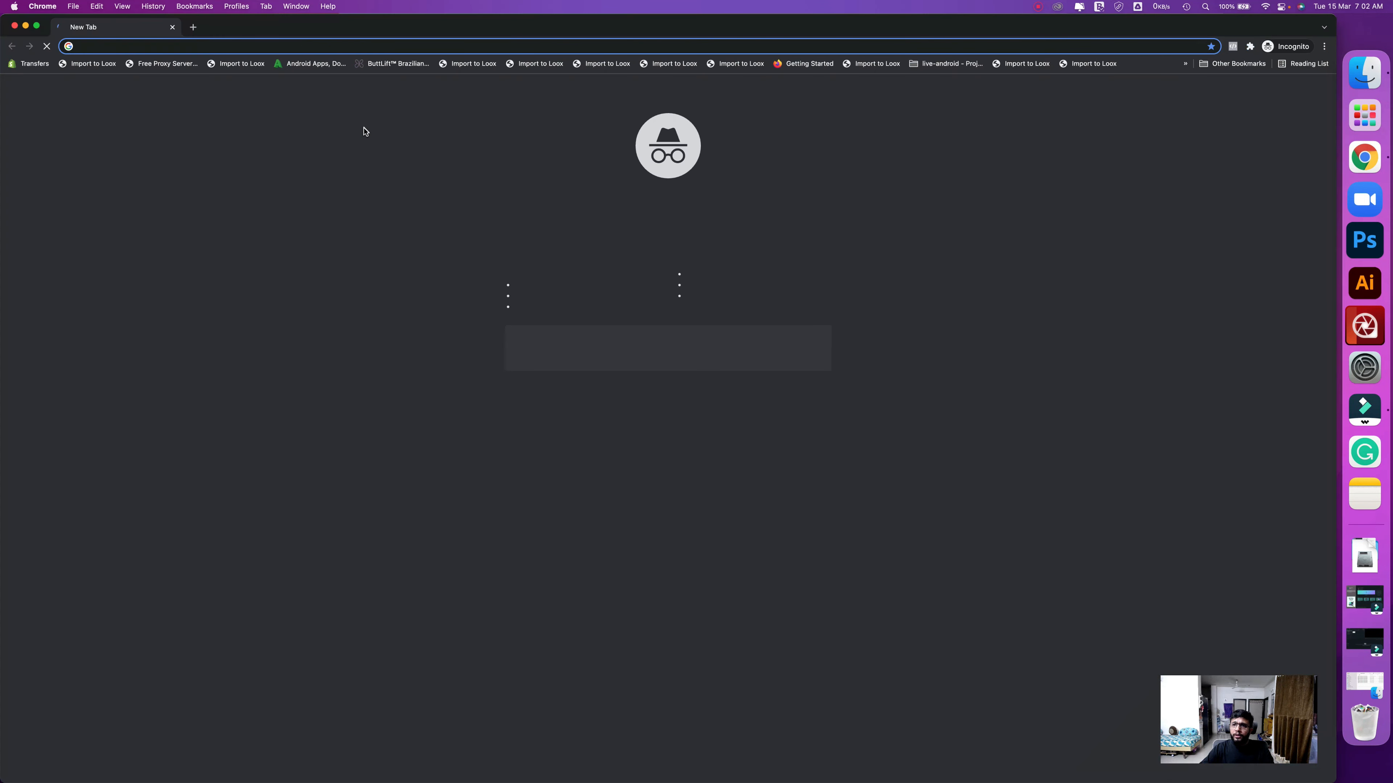
pyautogui.rightClick(298, 44)
pyautogui.click(365, 123)
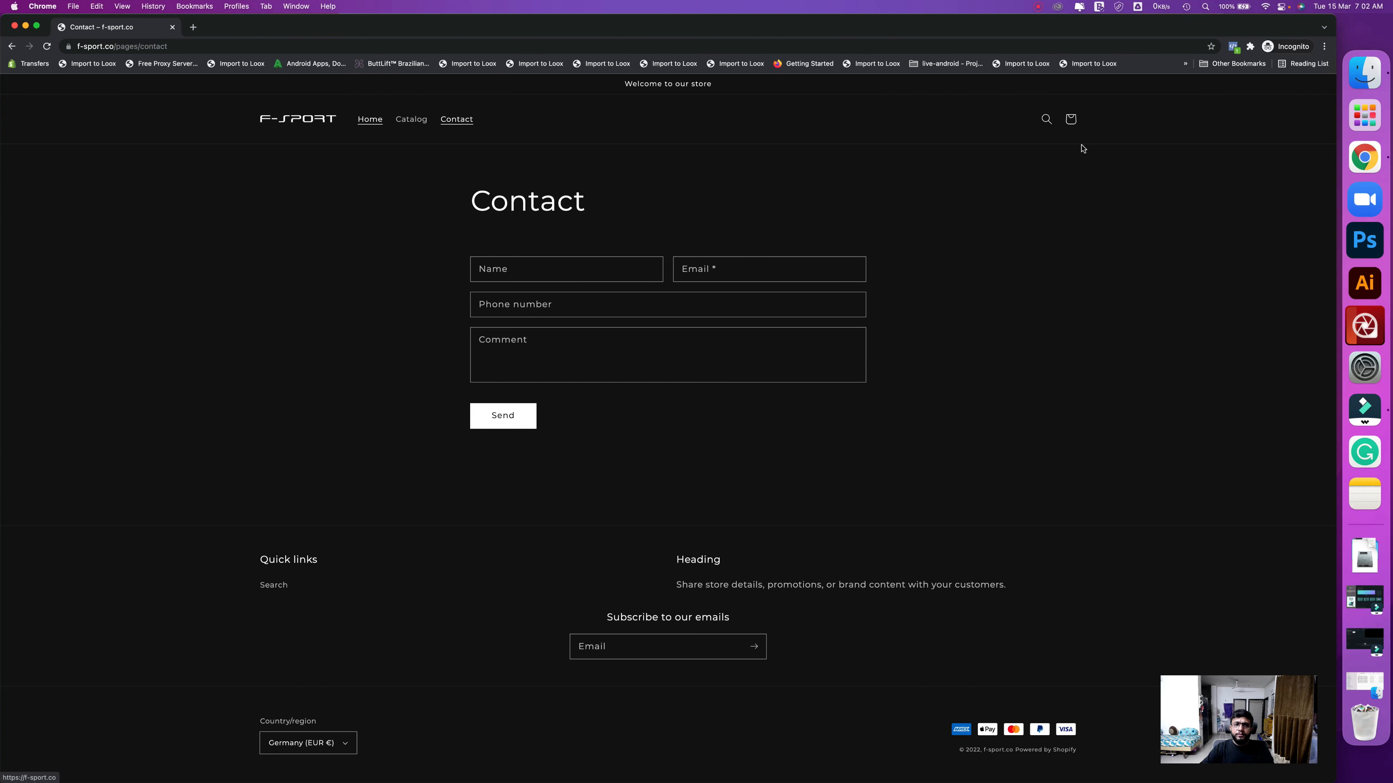
# - Confirm in Pixel Helper that F-Sport's pixel fires PageView on the contact page, then close incognito
pyautogui.click(1232, 47)
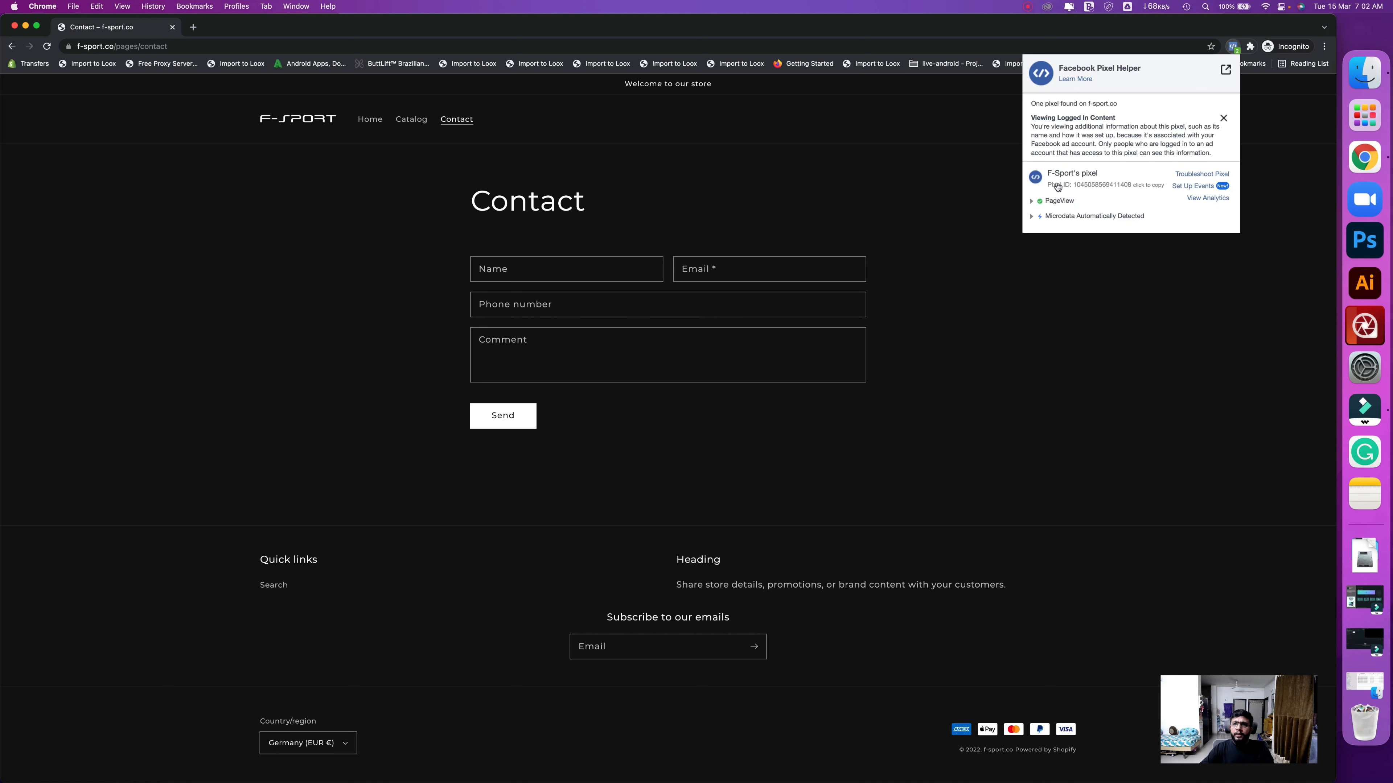
pyautogui.moveTo(1049, 172); pyautogui.dragTo(1098, 194)
pyautogui.click(1100, 173)
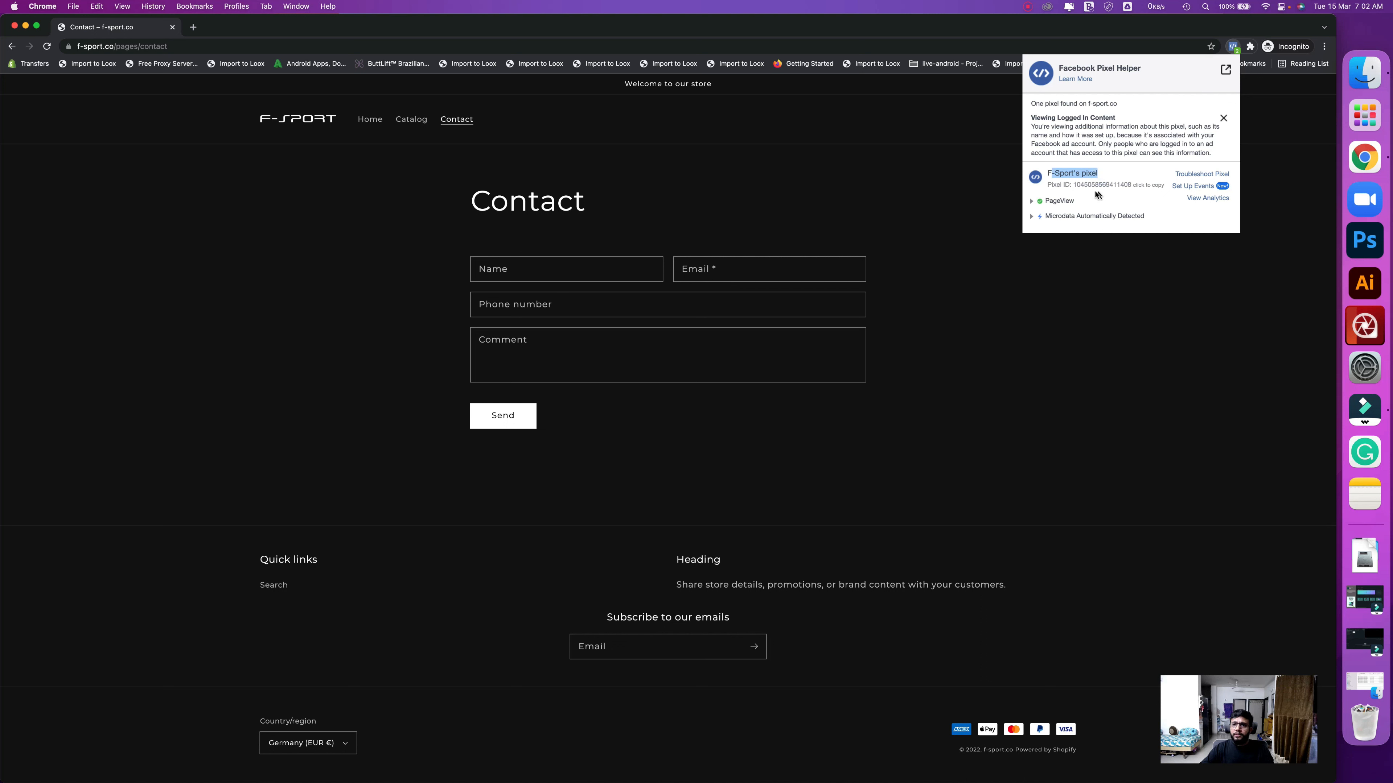
pyautogui.click(15, 25)
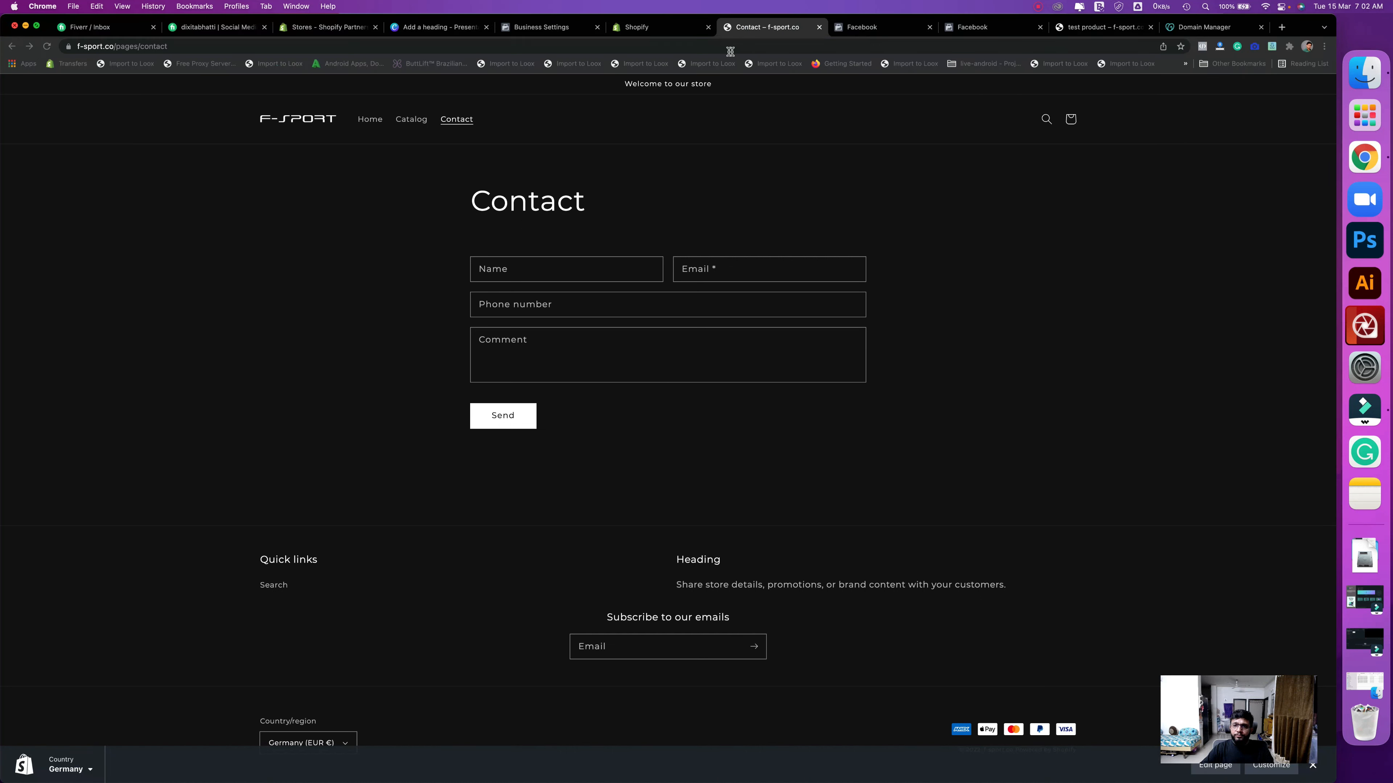
pyautogui.click(731, 48)
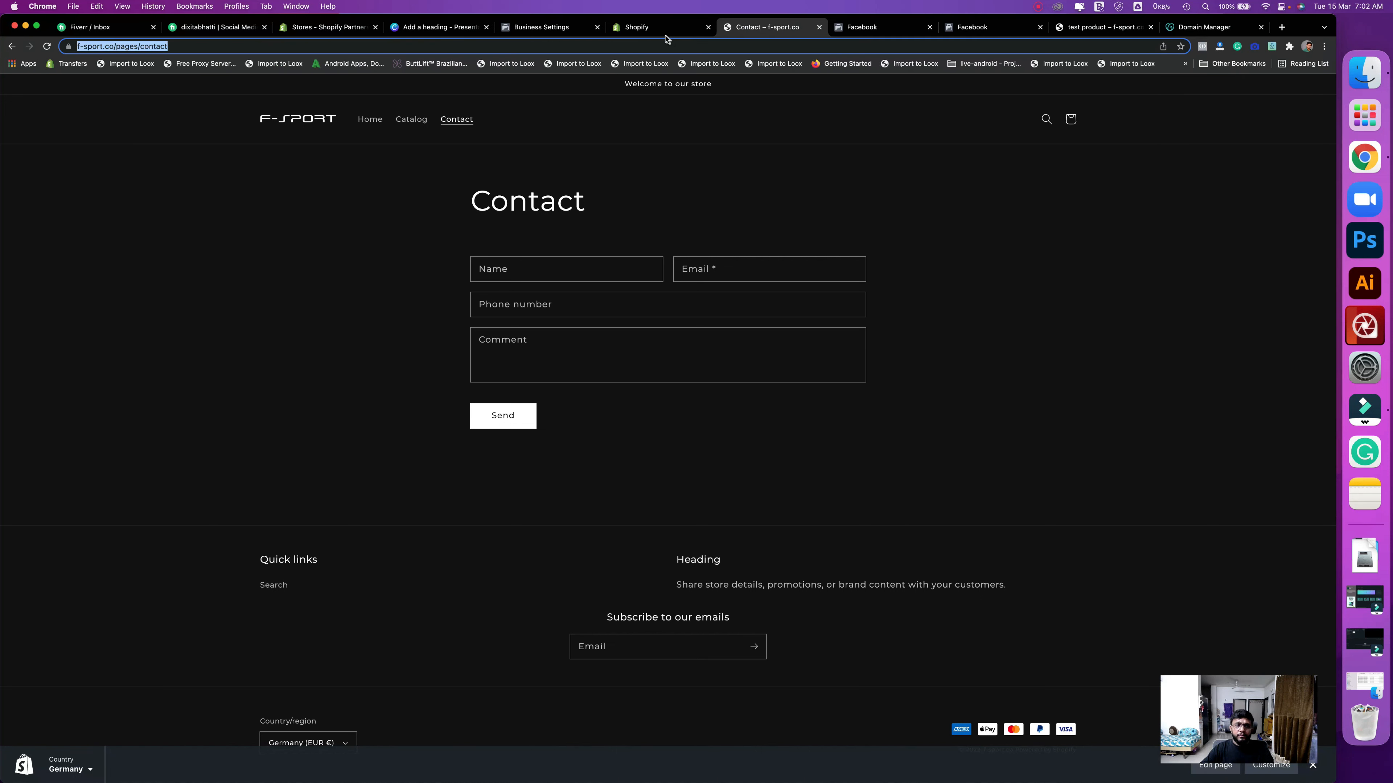
# - Return to Business Settings and reload to refresh the F-Sport pixel's activity status
pyautogui.click(541, 35)
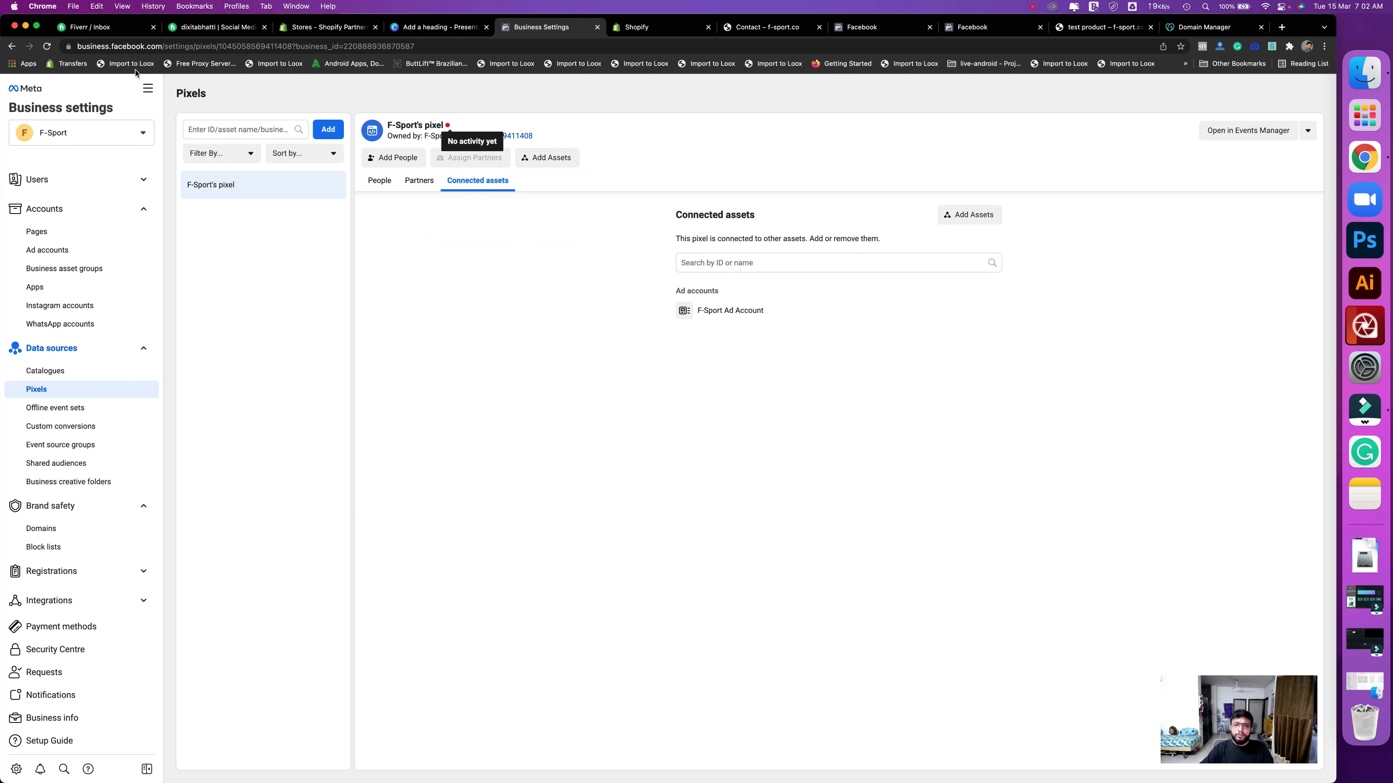
pyautogui.click(47, 46)
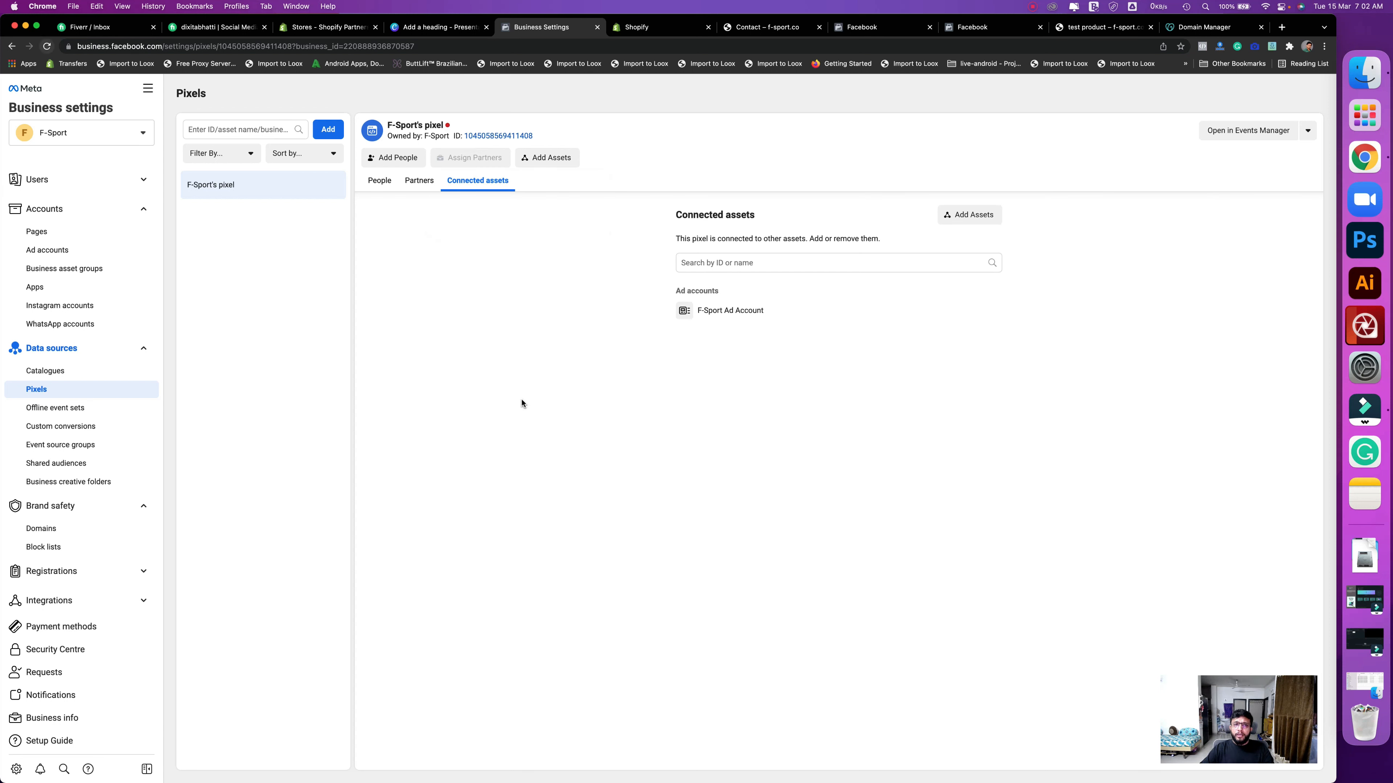
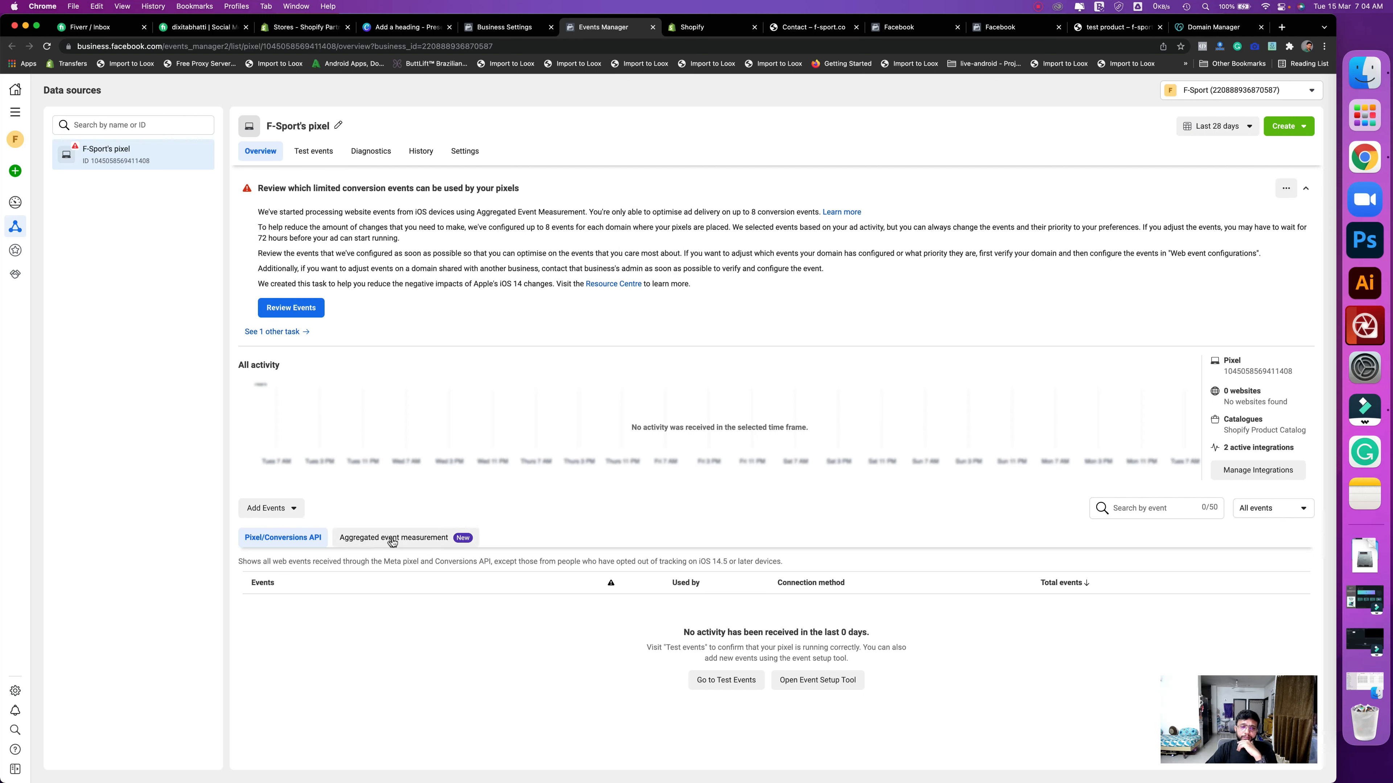
# - Open f-sport.co's web event editor from Aggregated event measurement and add an event slot
pyautogui.click(393, 539)
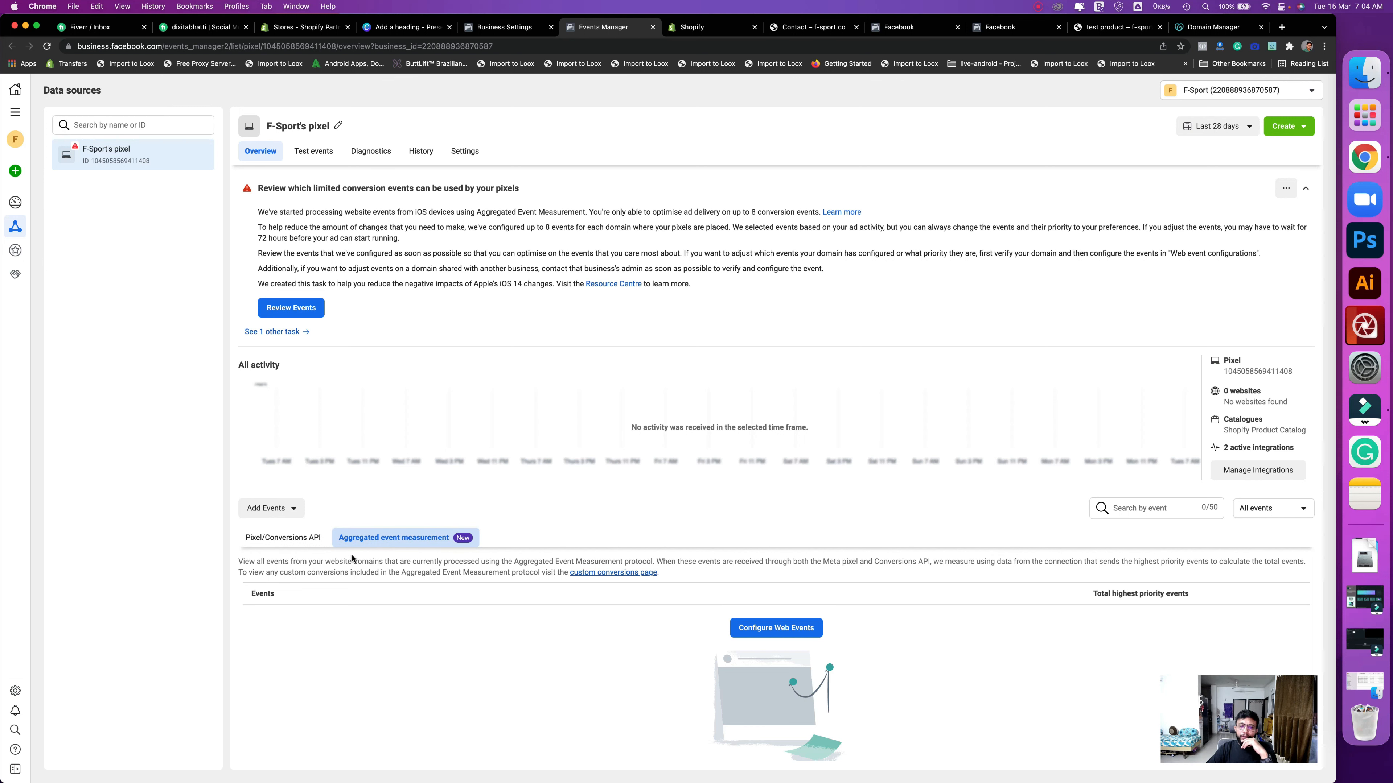
pyautogui.click(795, 629)
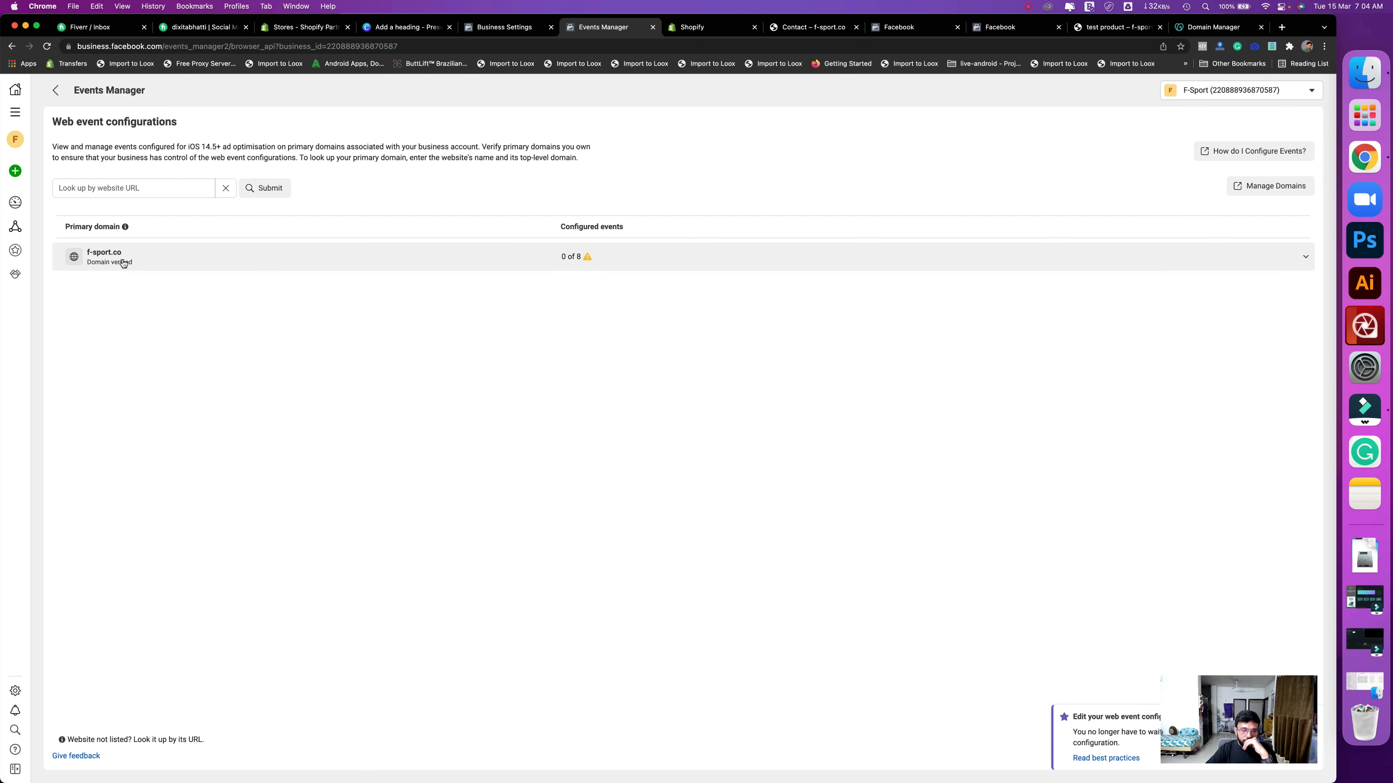
pyautogui.click(172, 263)
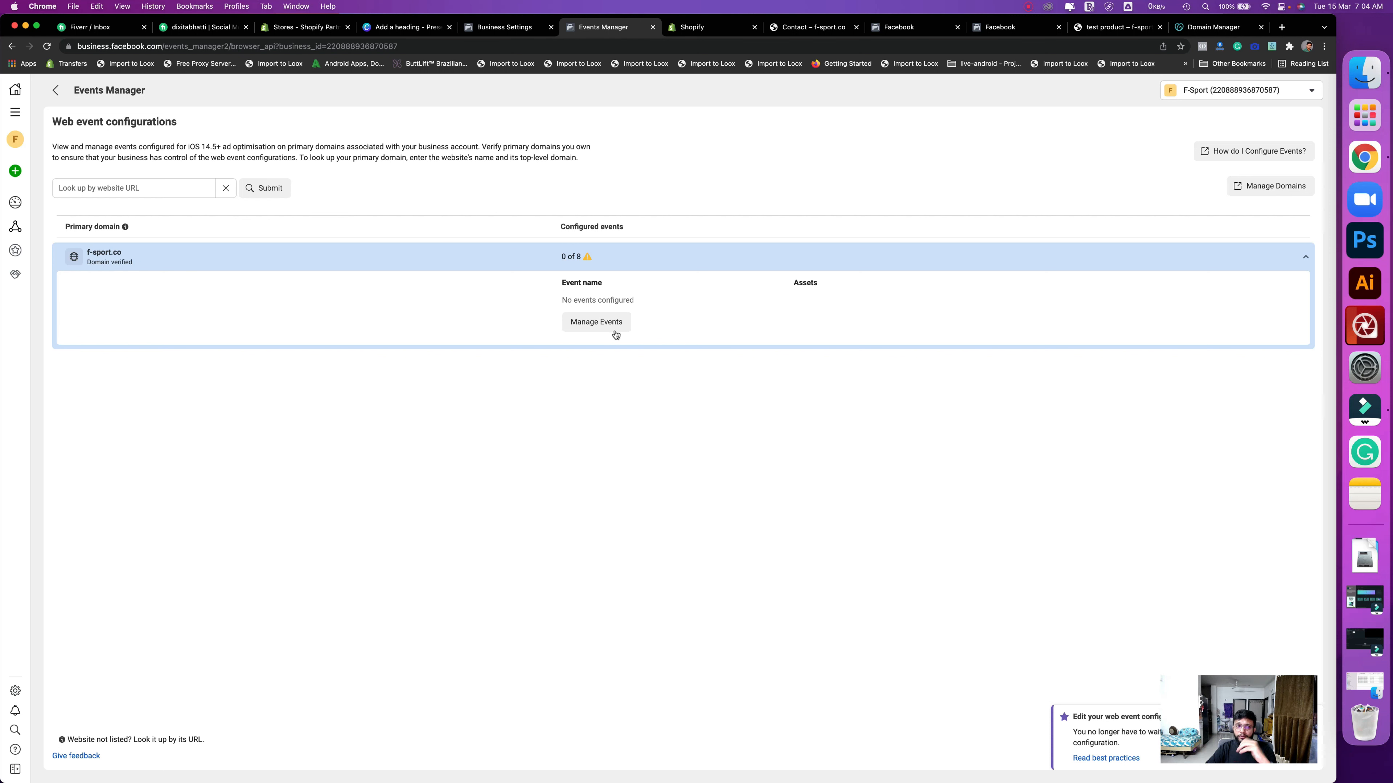
pyautogui.click(594, 322)
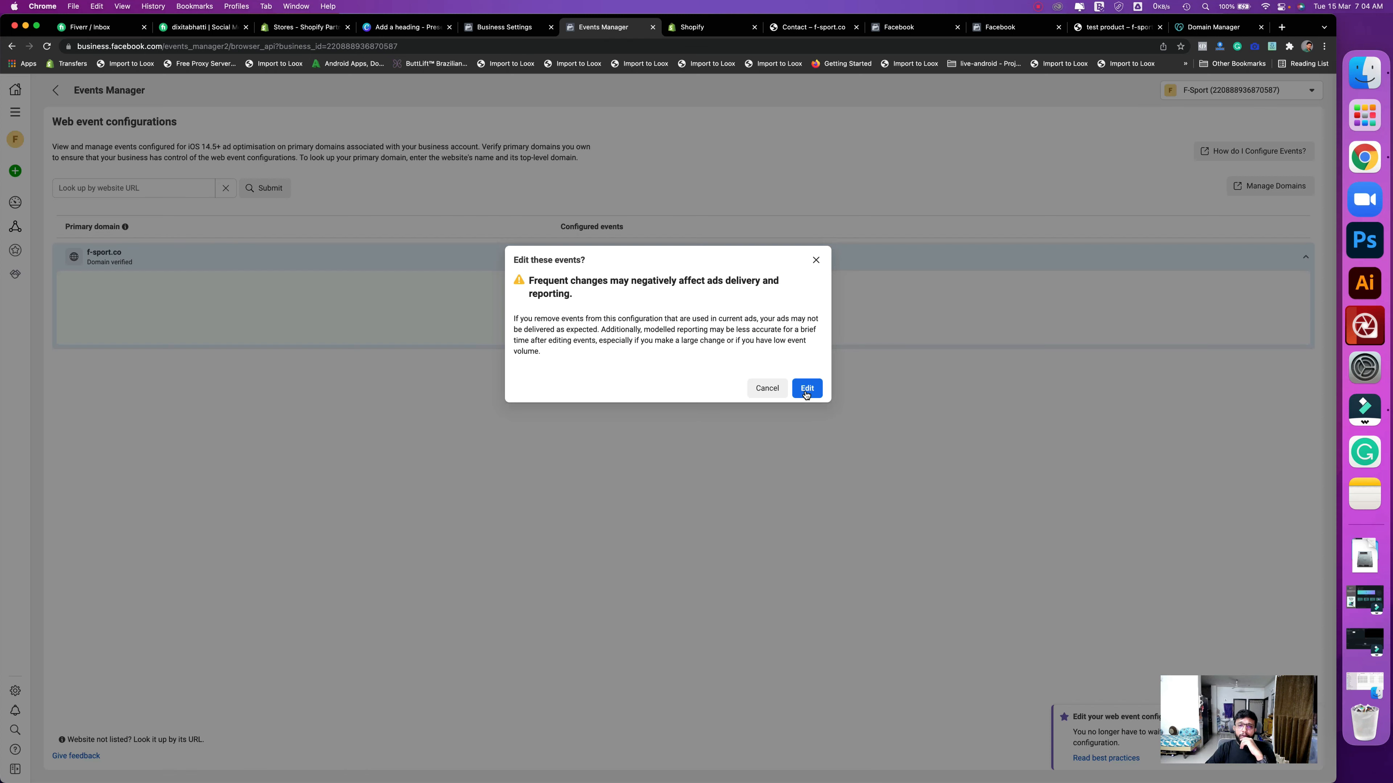
pyautogui.click(806, 389)
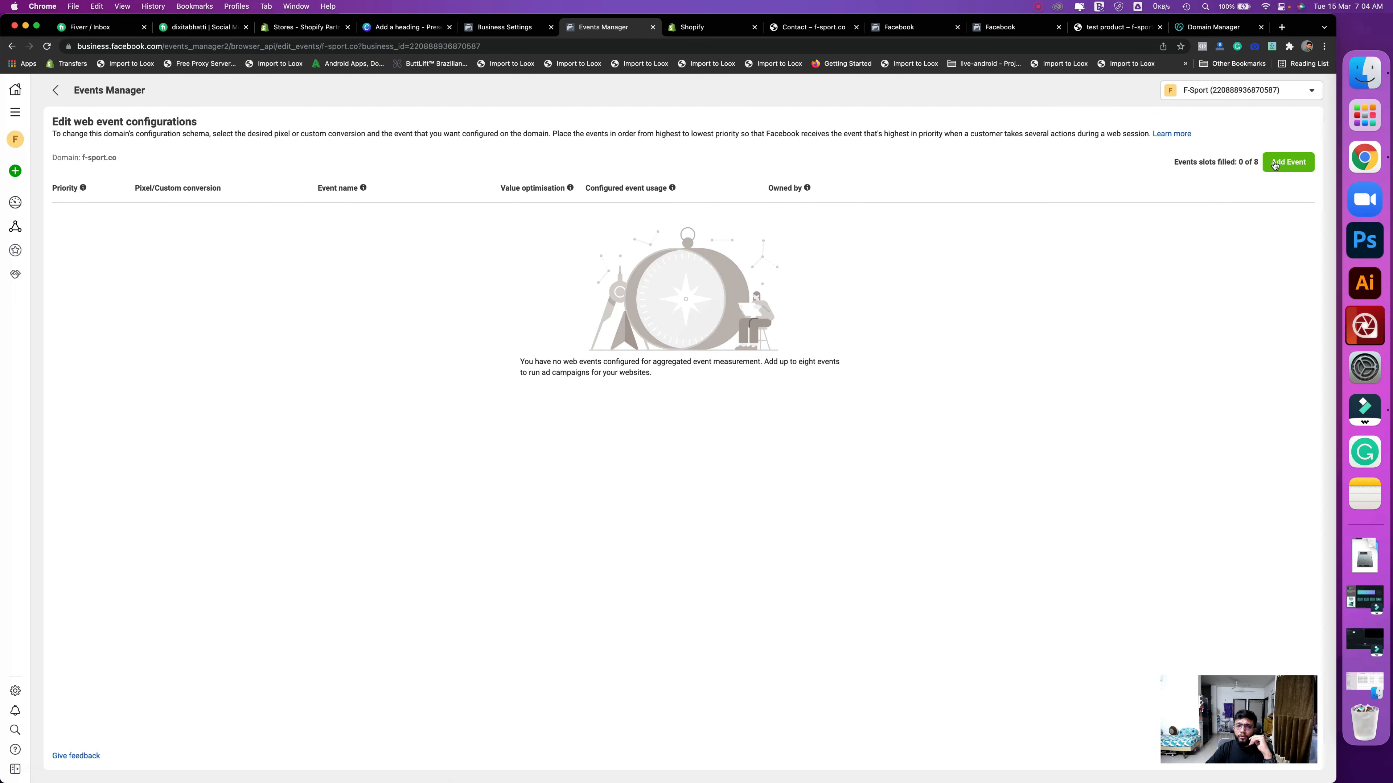
pyautogui.click(1283, 163)
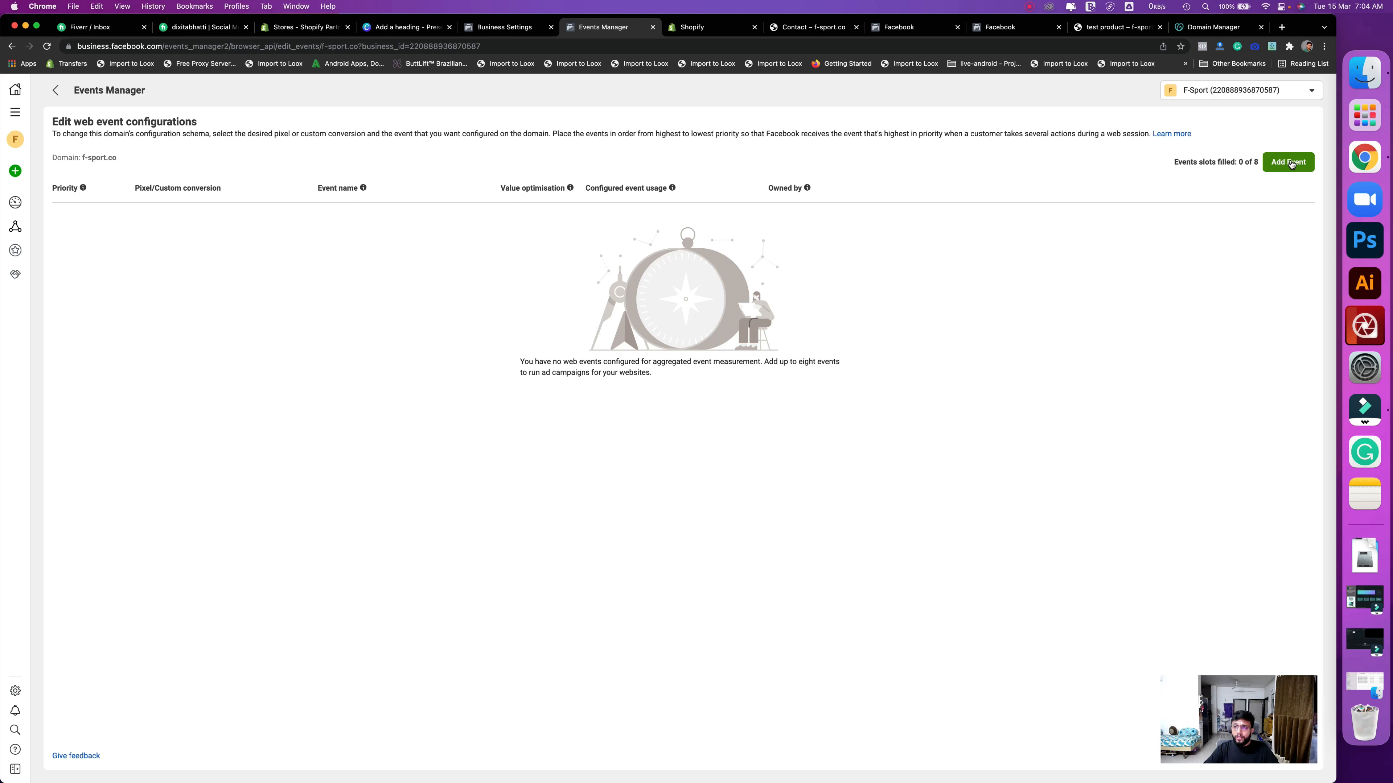
# - Add five more event slots to the f-sport.co configuration
pyautogui.click(1288, 162)
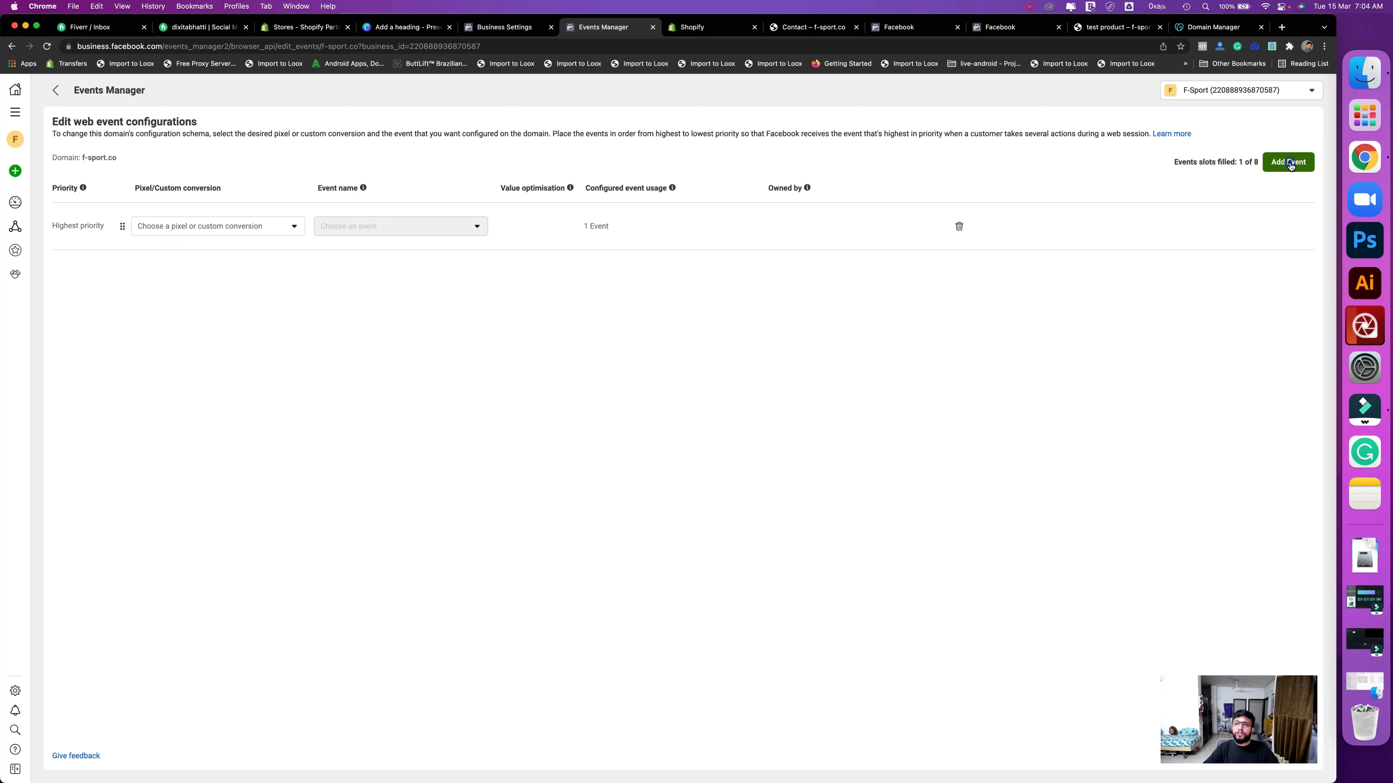
pyautogui.click(1288, 162)
pyautogui.click(1288, 162)
pyautogui.click(1289, 163)
pyautogui.click(1289, 162)
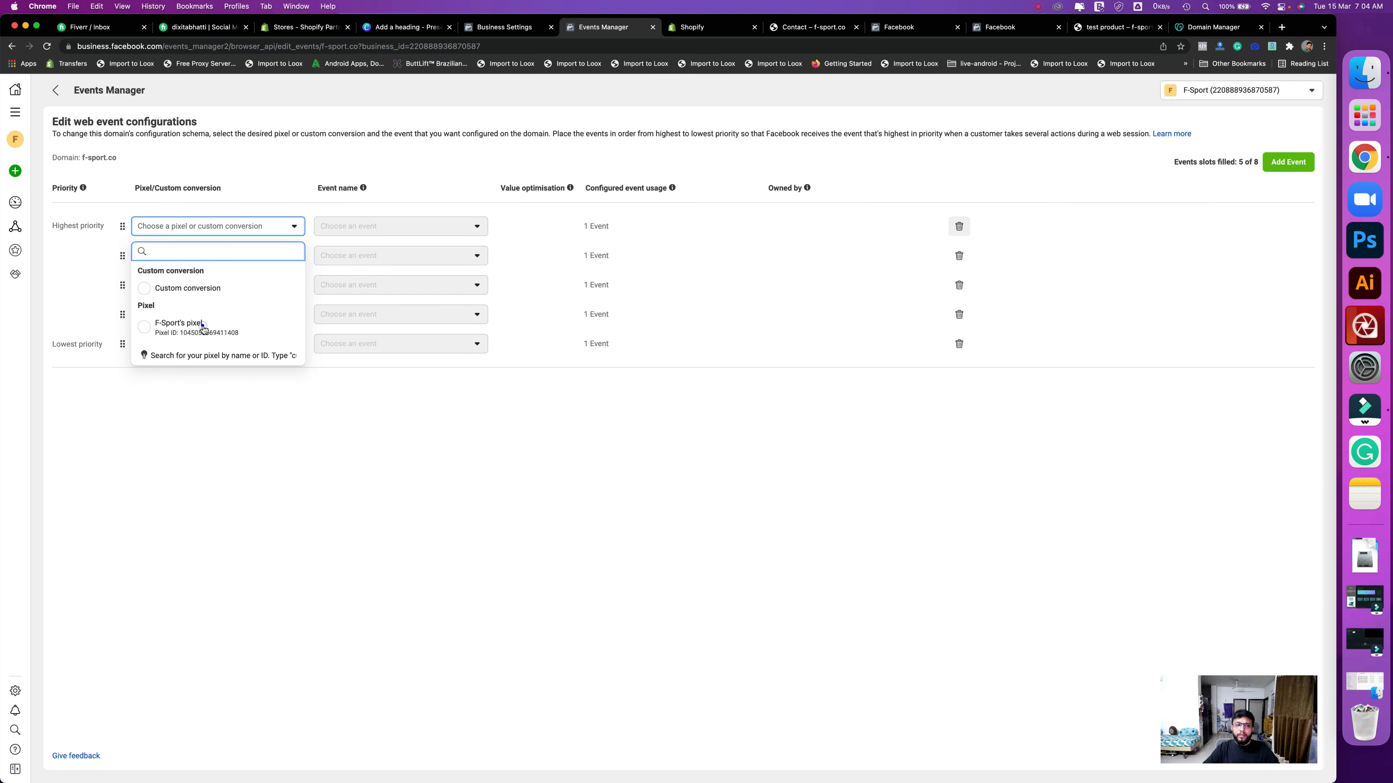
# - Assign F-Sport's pixel to each of the first five event slots
pyautogui.click(198, 323)
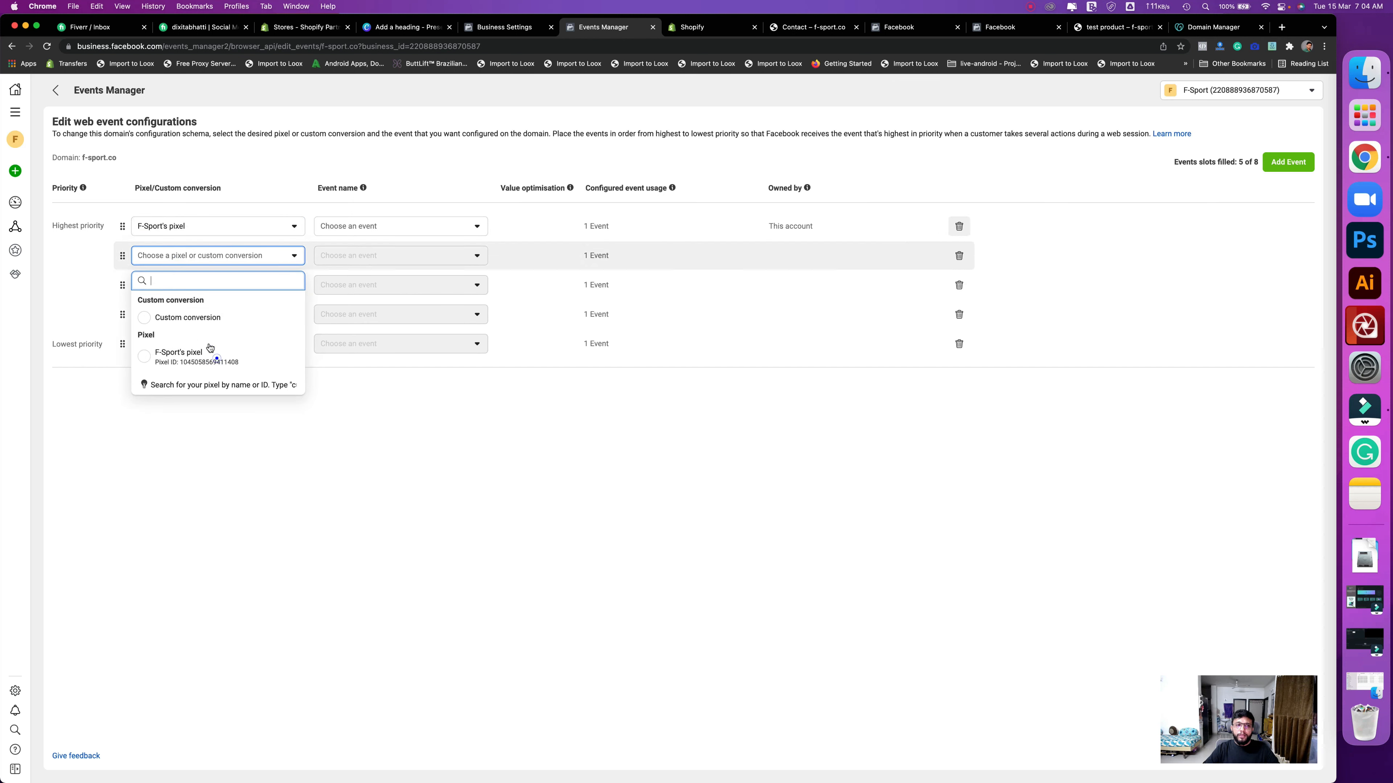
pyautogui.click(217, 356)
pyautogui.click(182, 287)
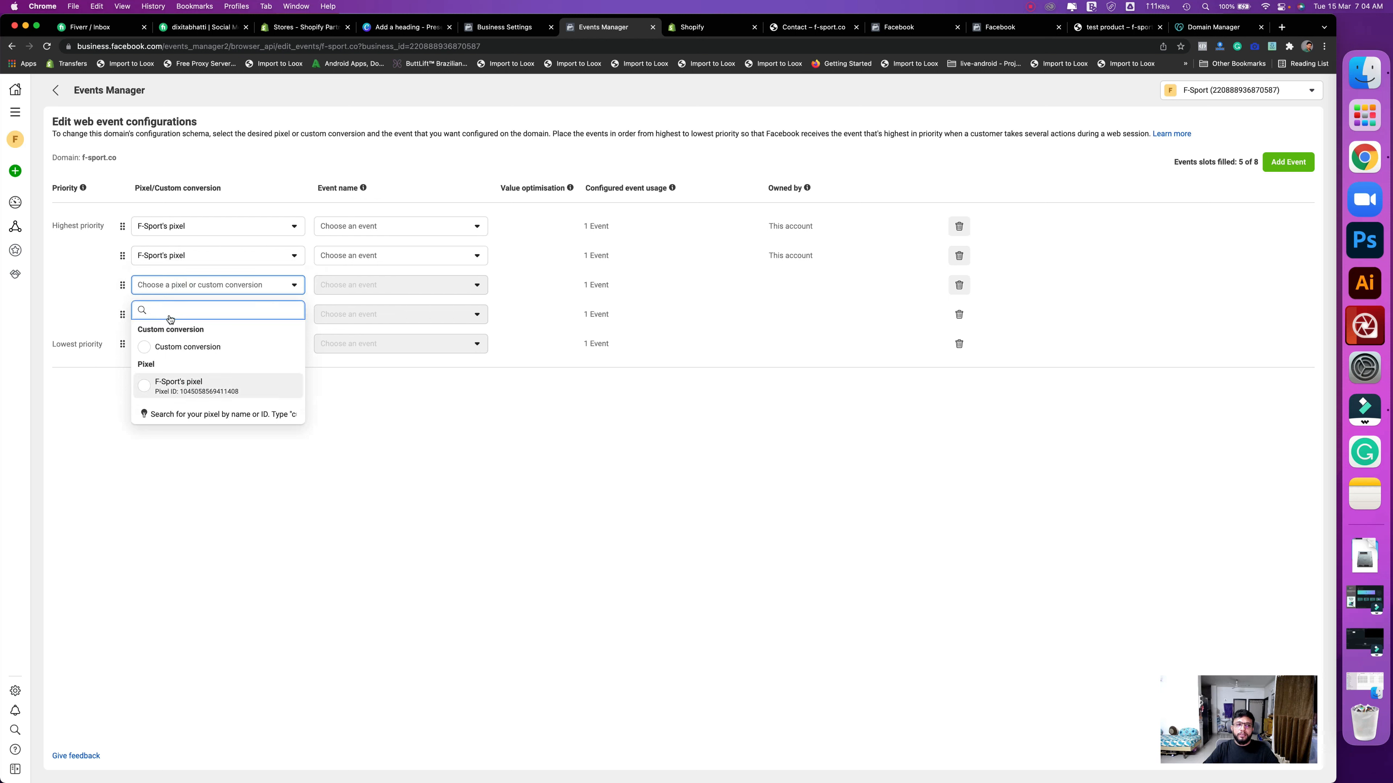
pyautogui.click(181, 385)
pyautogui.click(168, 315)
pyautogui.click(181, 415)
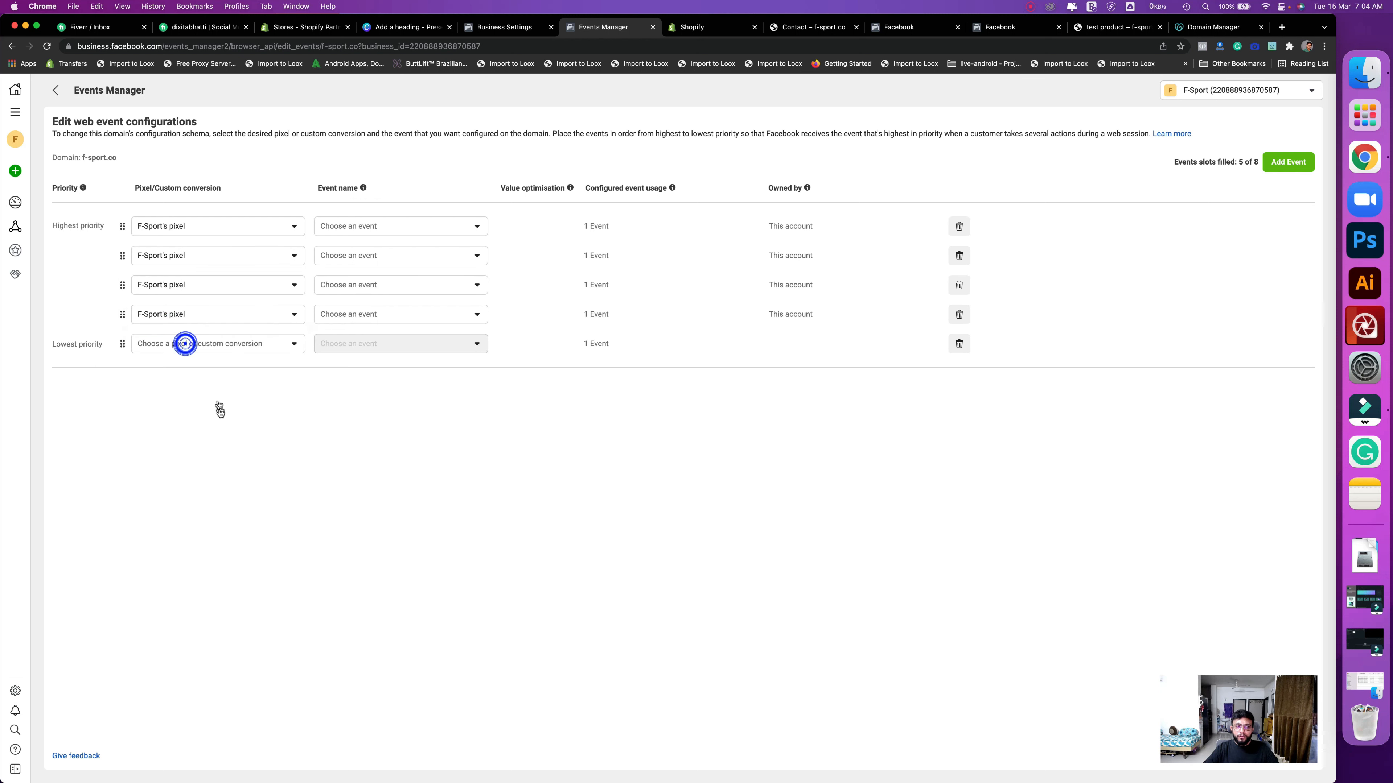
pyautogui.click(183, 343)
pyautogui.press('Return')
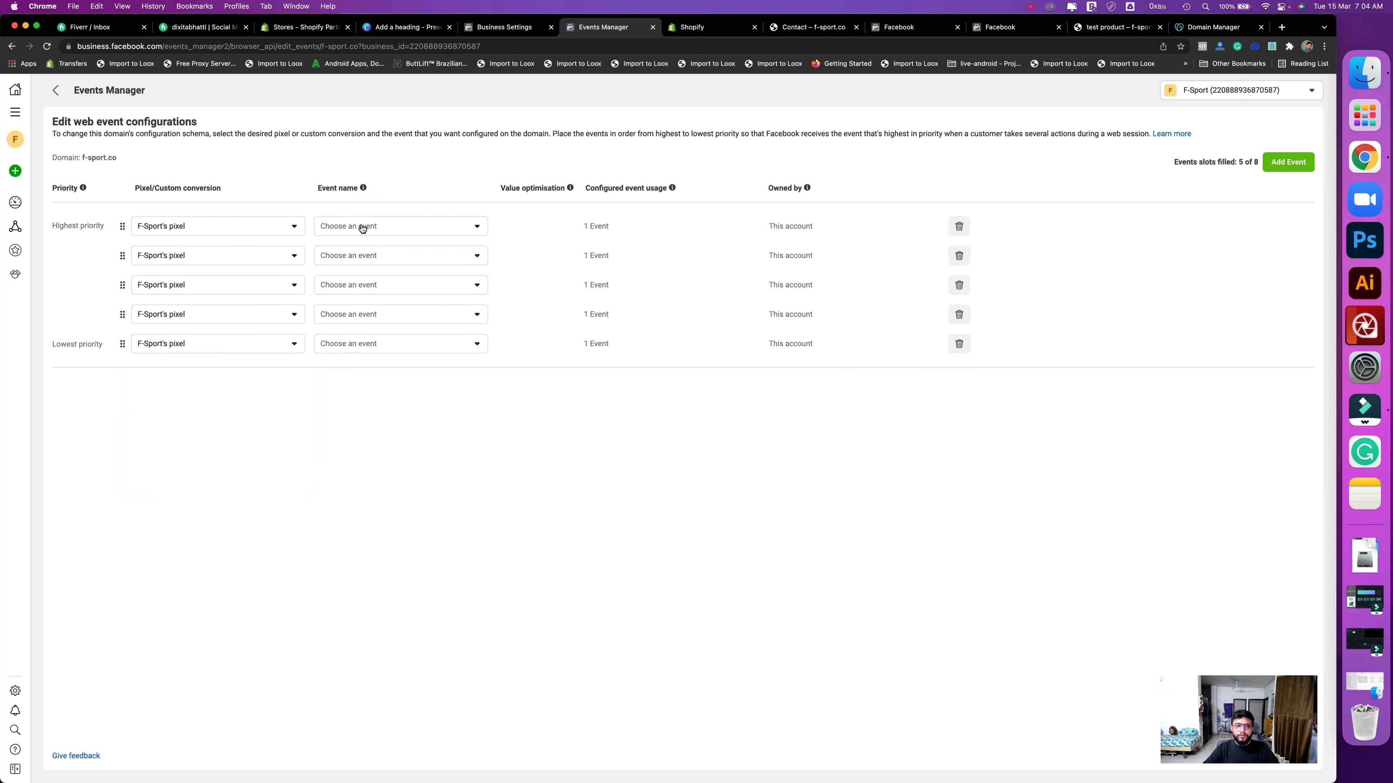
# - Set the first three slots to Purchase, Add payment info and Initiate checkout
pyautogui.click(362, 226)
pyautogui.write('pu')
pyautogui.click(378, 301)
pyautogui.click(363, 260)
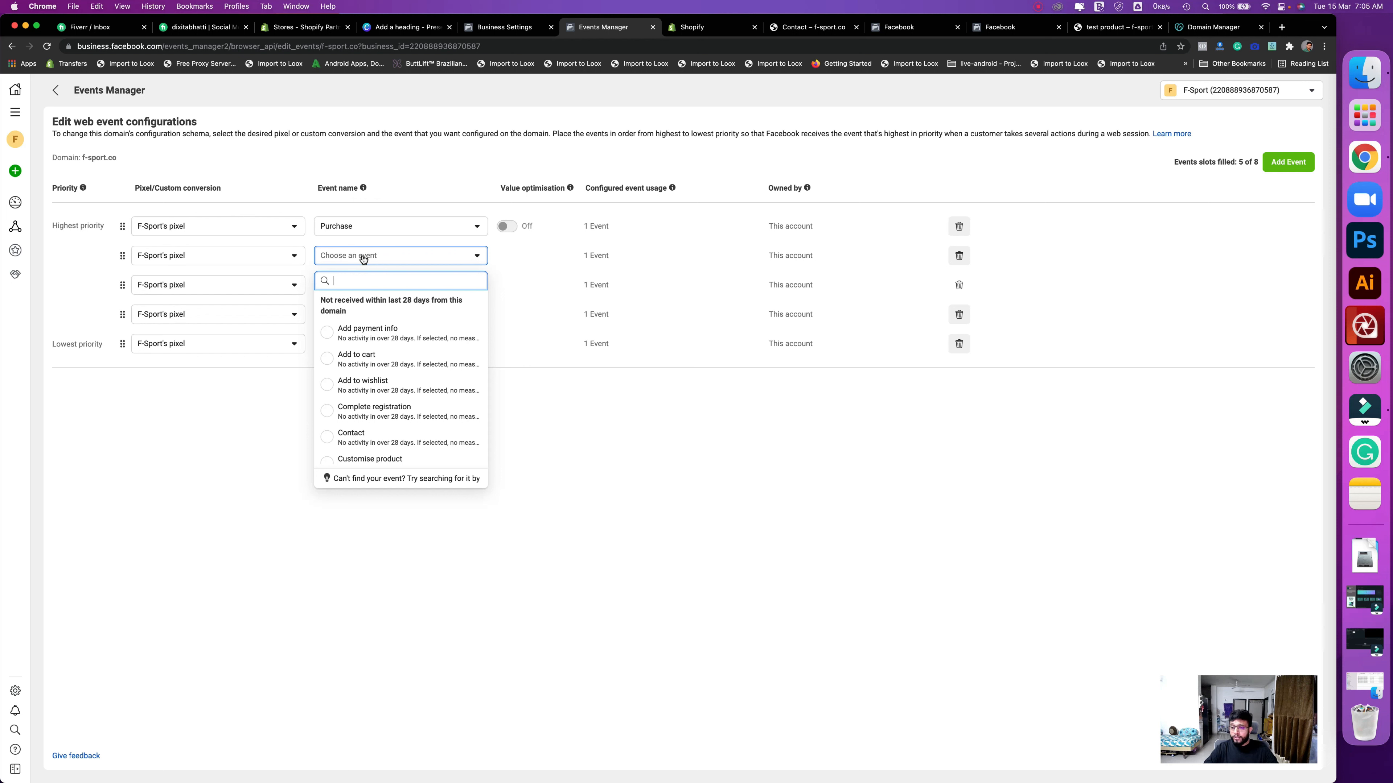
pyautogui.click(387, 329)
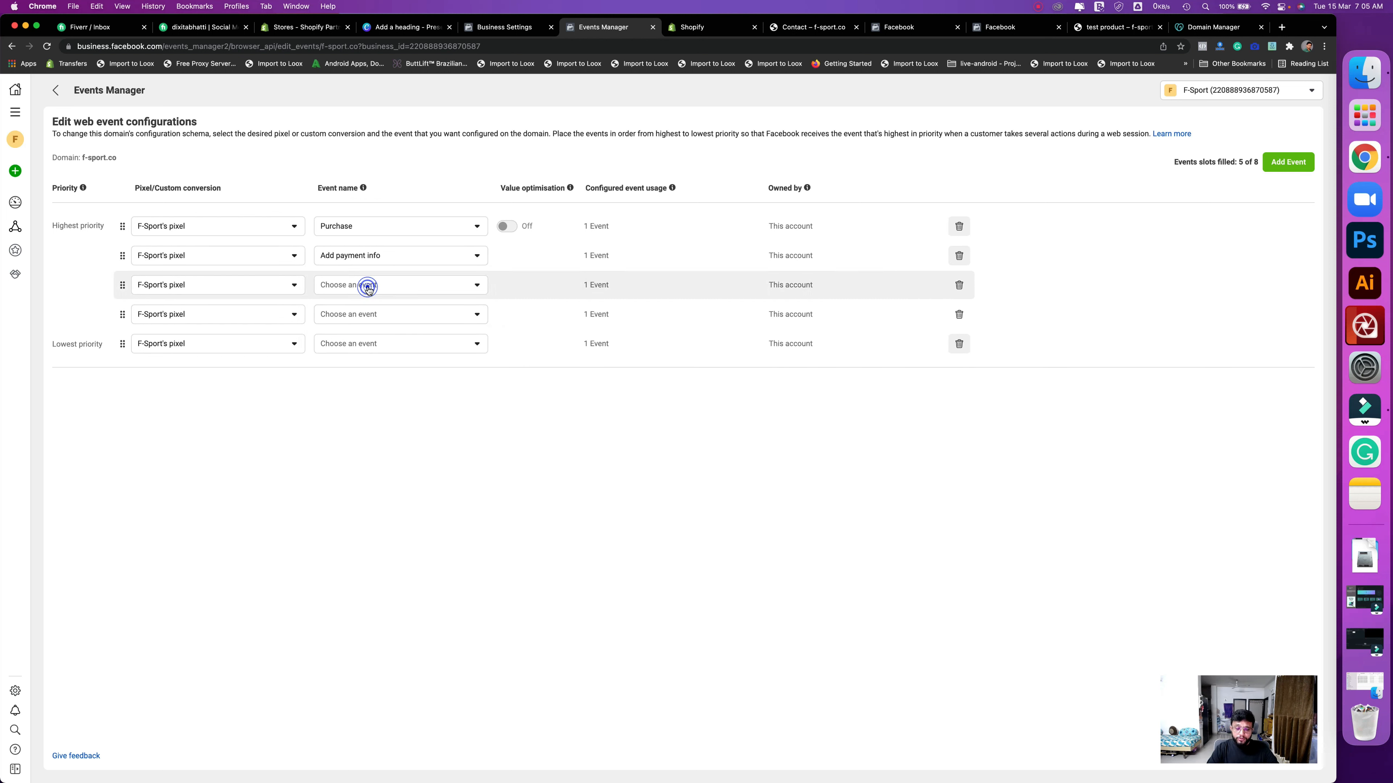
pyautogui.click(367, 286)
pyautogui.write('ini')
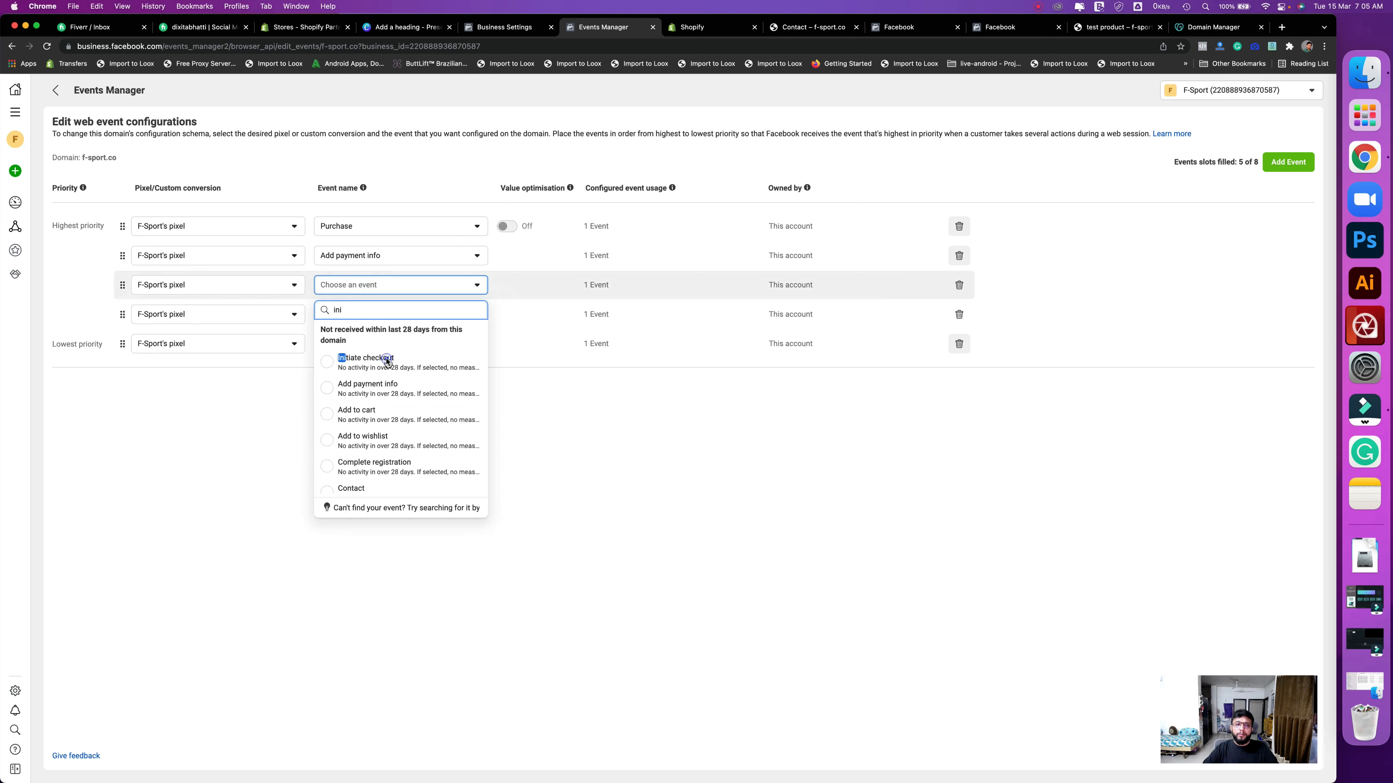
pyautogui.press('Return')
# - Set the fourth and fifth slots to Add to cart and View content
pyautogui.click(345, 314)
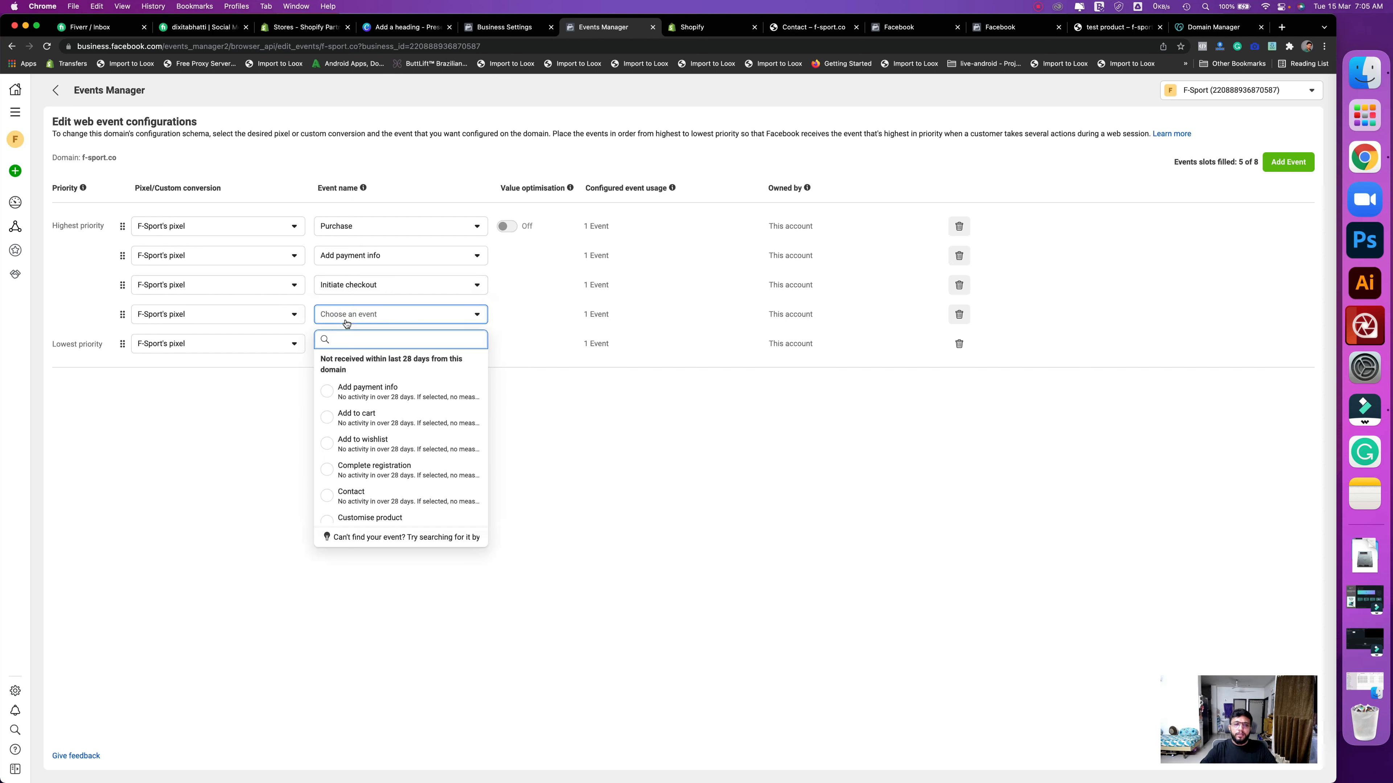
pyautogui.write('add')
pyautogui.click(378, 414)
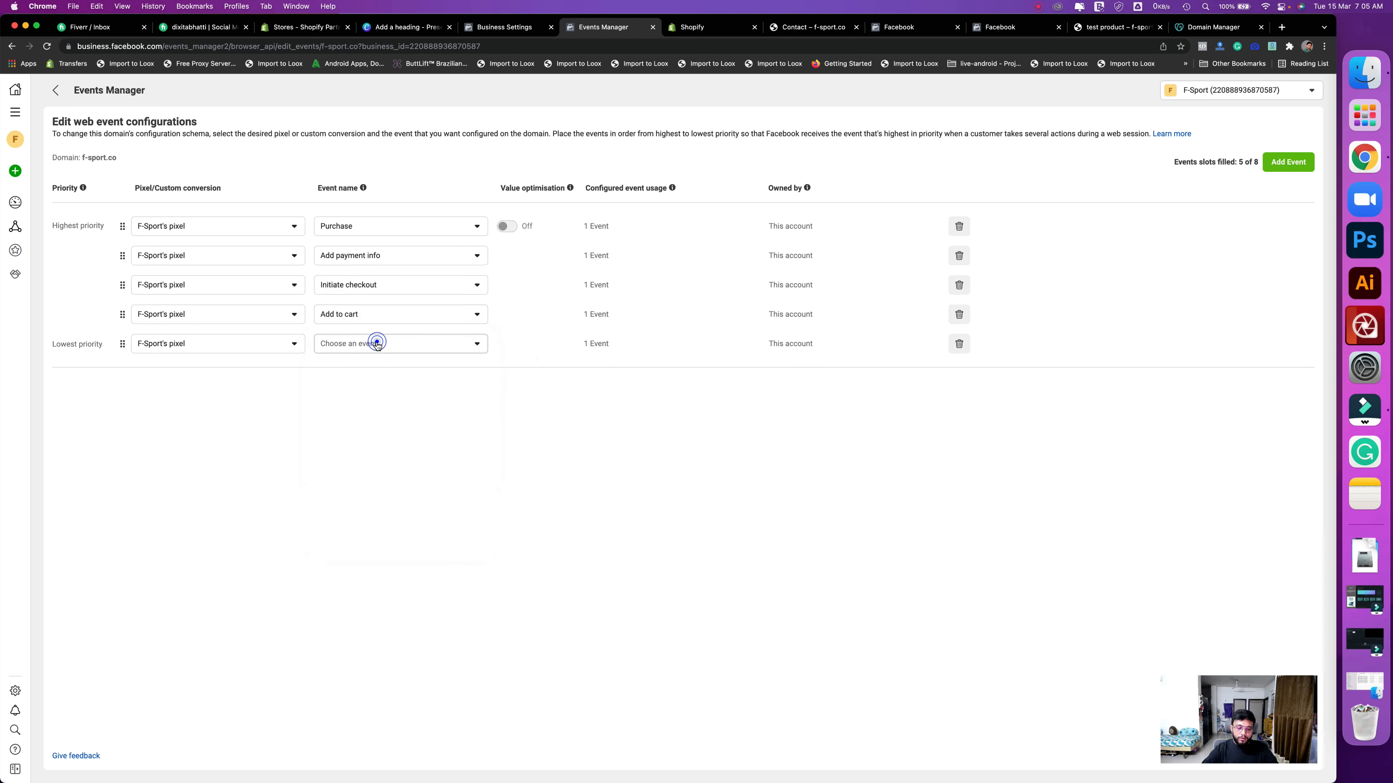
pyautogui.click(377, 345)
pyautogui.write('ve')
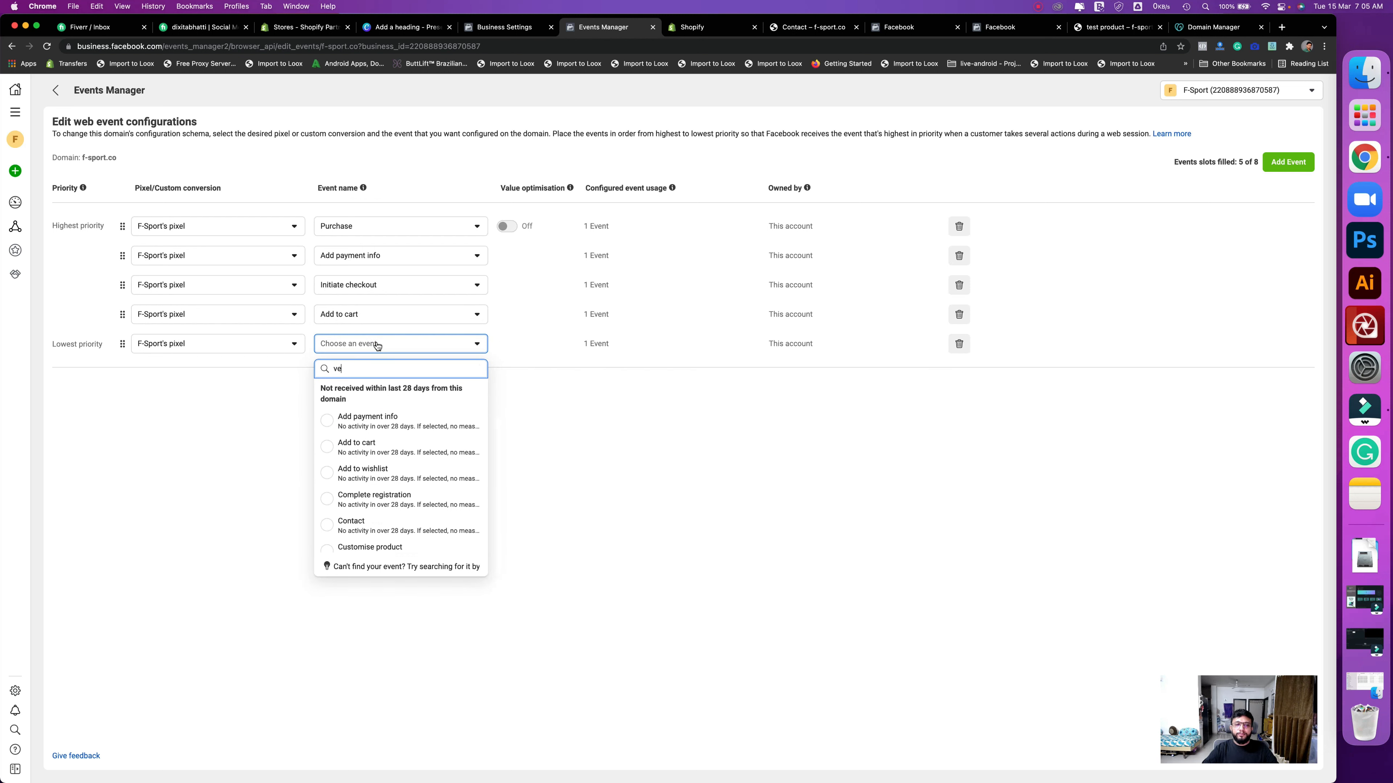
pyautogui.press('BackSpace')
pyautogui.write('iew')
pyautogui.click(382, 415)
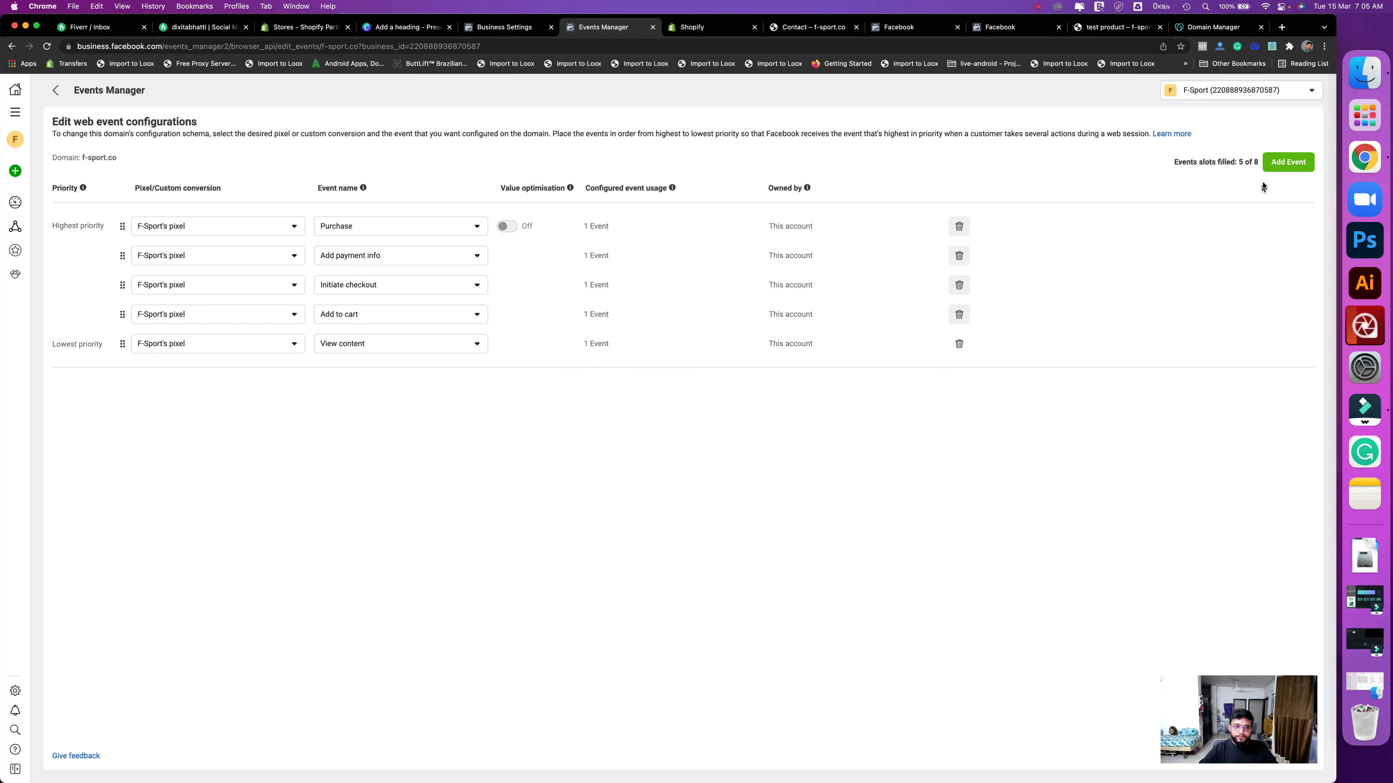
# - Add a sixth slot with F-Sport's pixel and the Search event
pyautogui.click(1281, 163)
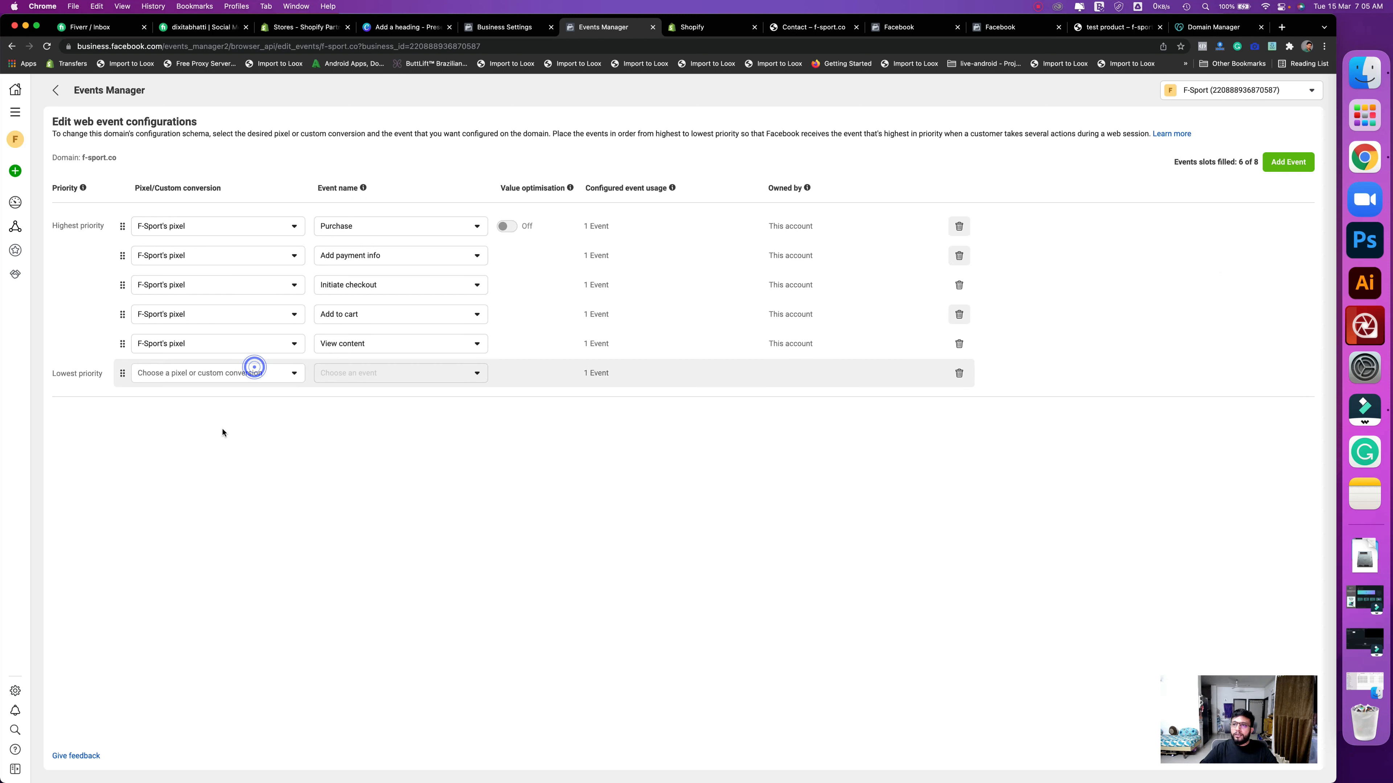
pyautogui.click(252, 373)
pyautogui.click(212, 475)
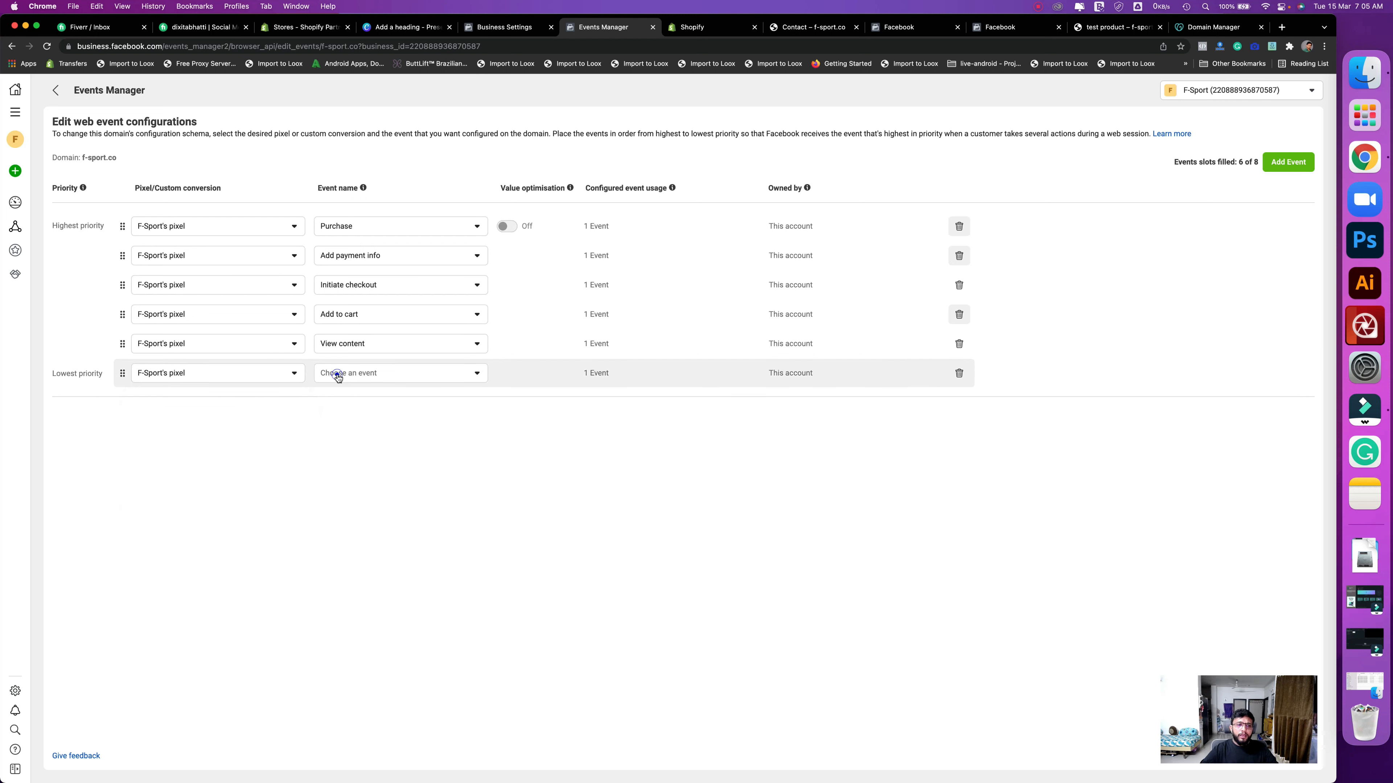
pyautogui.click(339, 378)
pyautogui.click(362, 447)
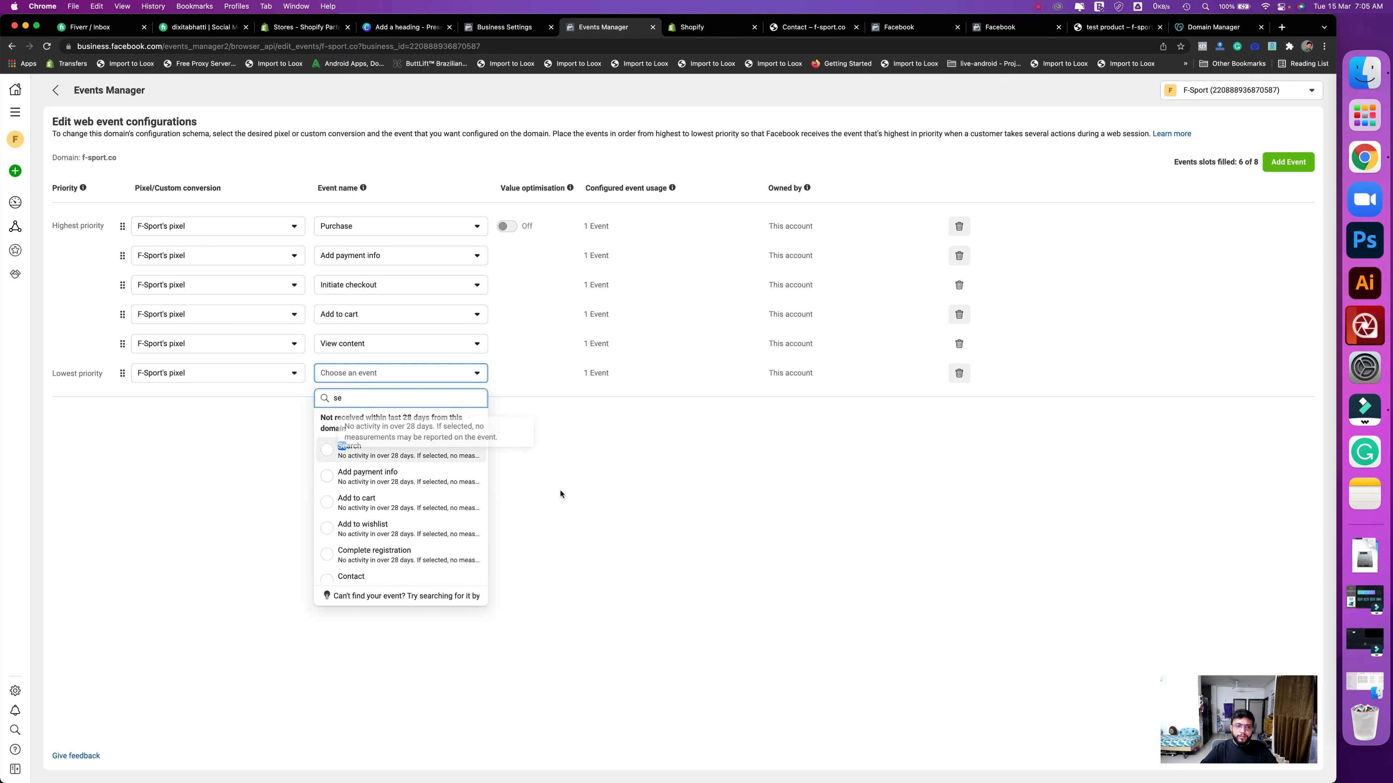
pyautogui.click(560, 490)
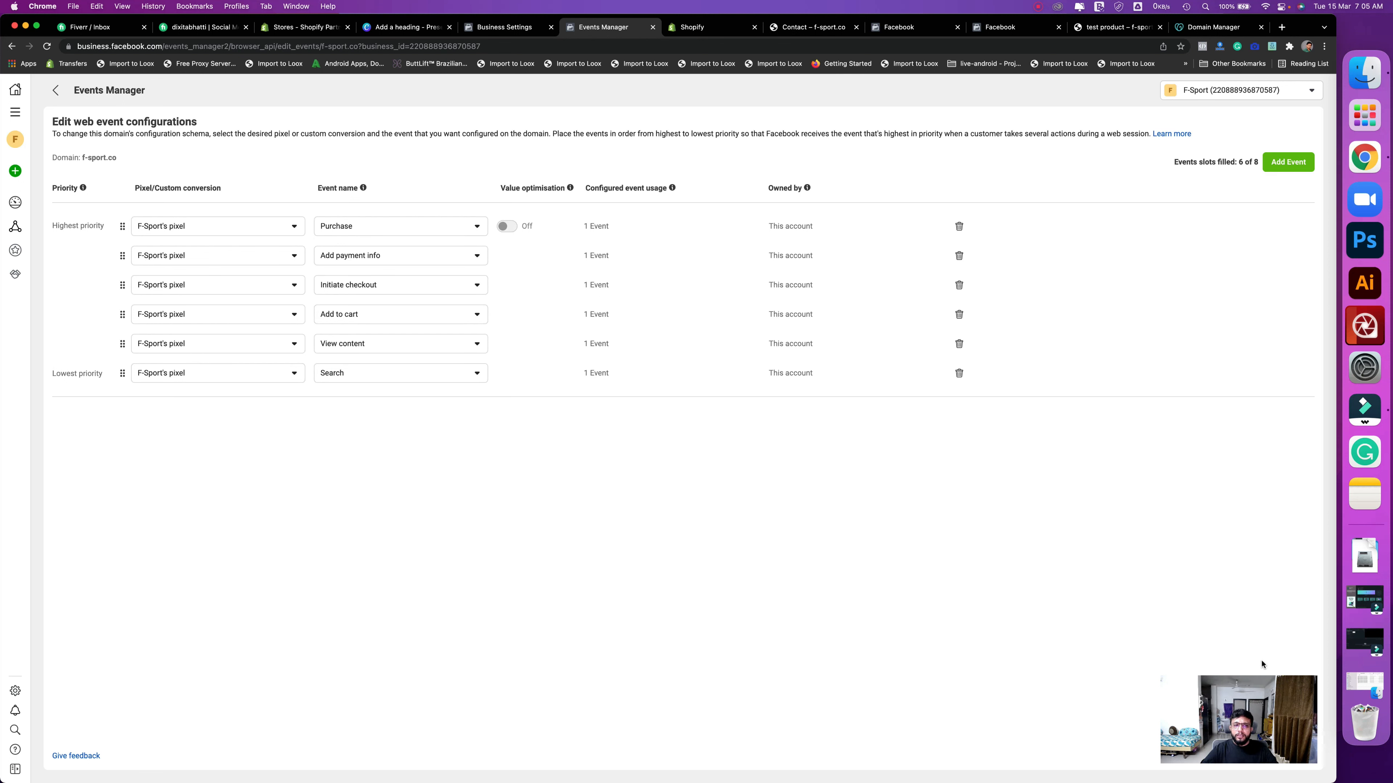
# - Submit the six-event configuration, bringing up the update confirmation dialog
pyautogui.moveTo(1265, 685)
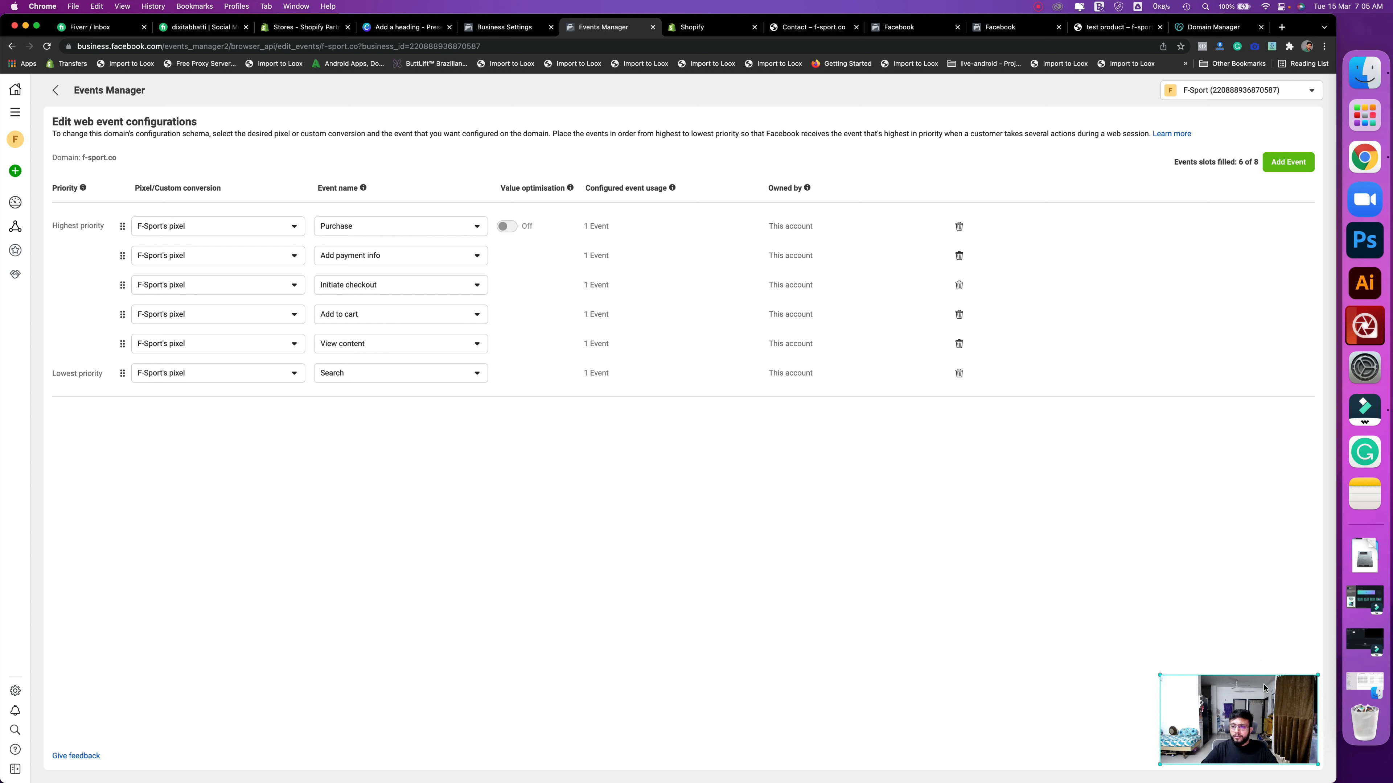
pyautogui.click(1196, 683)
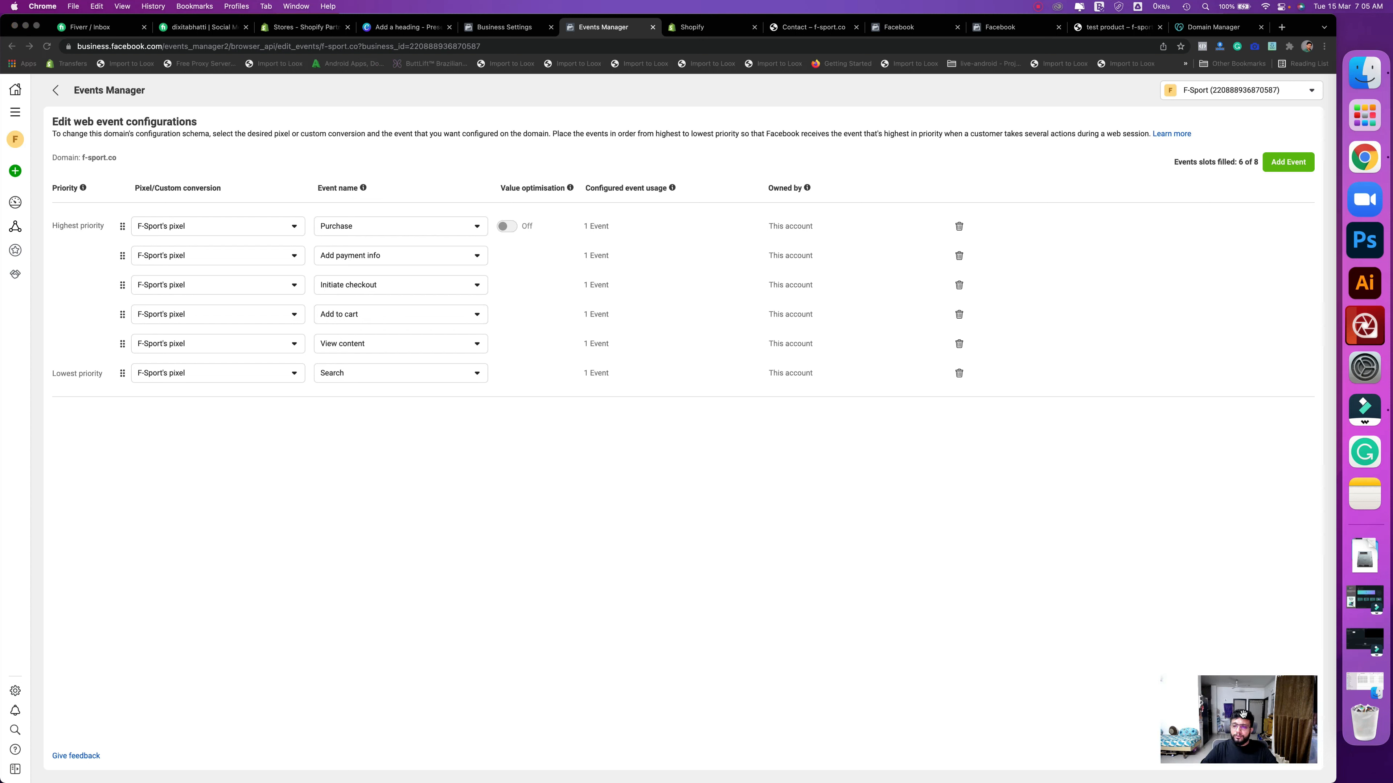
pyautogui.moveTo(1176, 715); pyautogui.dragTo(1108, 715)
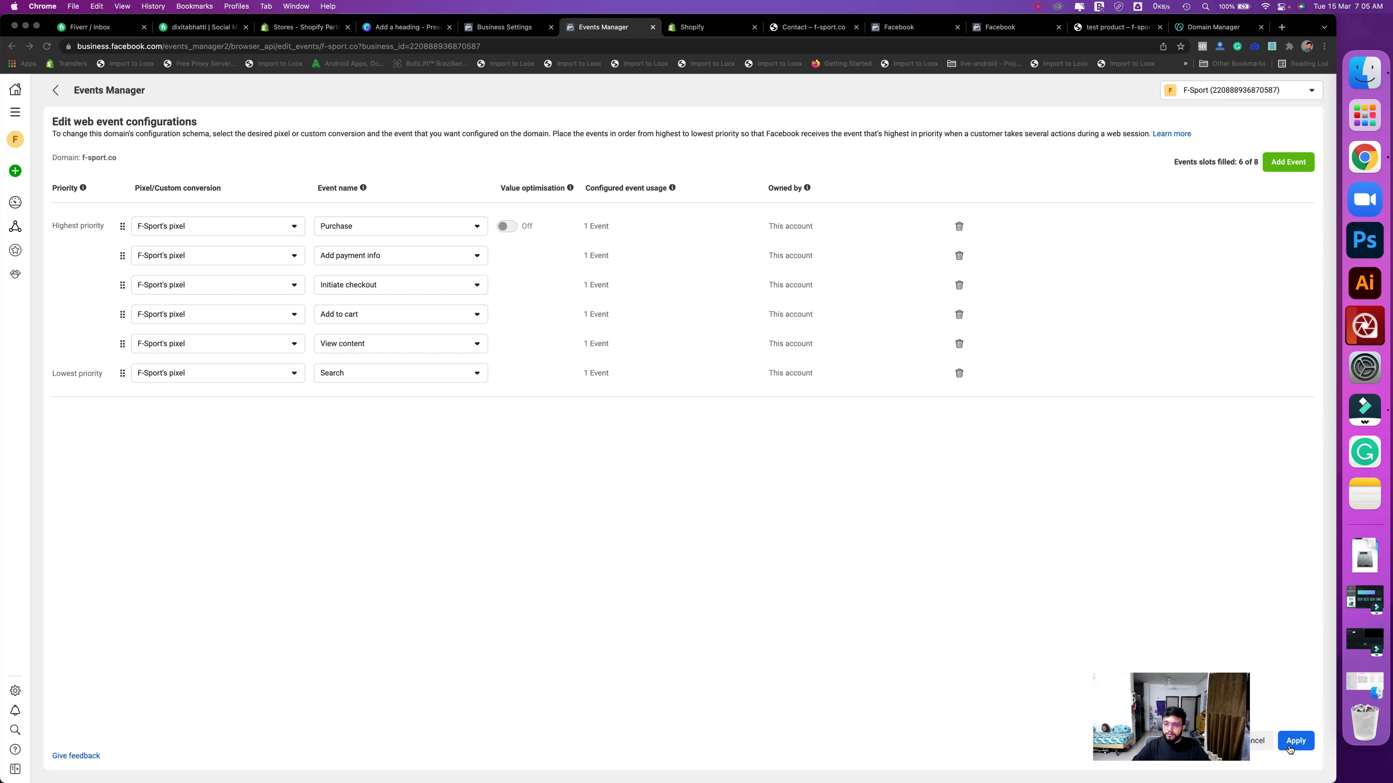
pyautogui.click(1293, 741)
# - Apply the six-event configuration, confirming the changes and dismissing the success message
pyautogui.click(1290, 746)
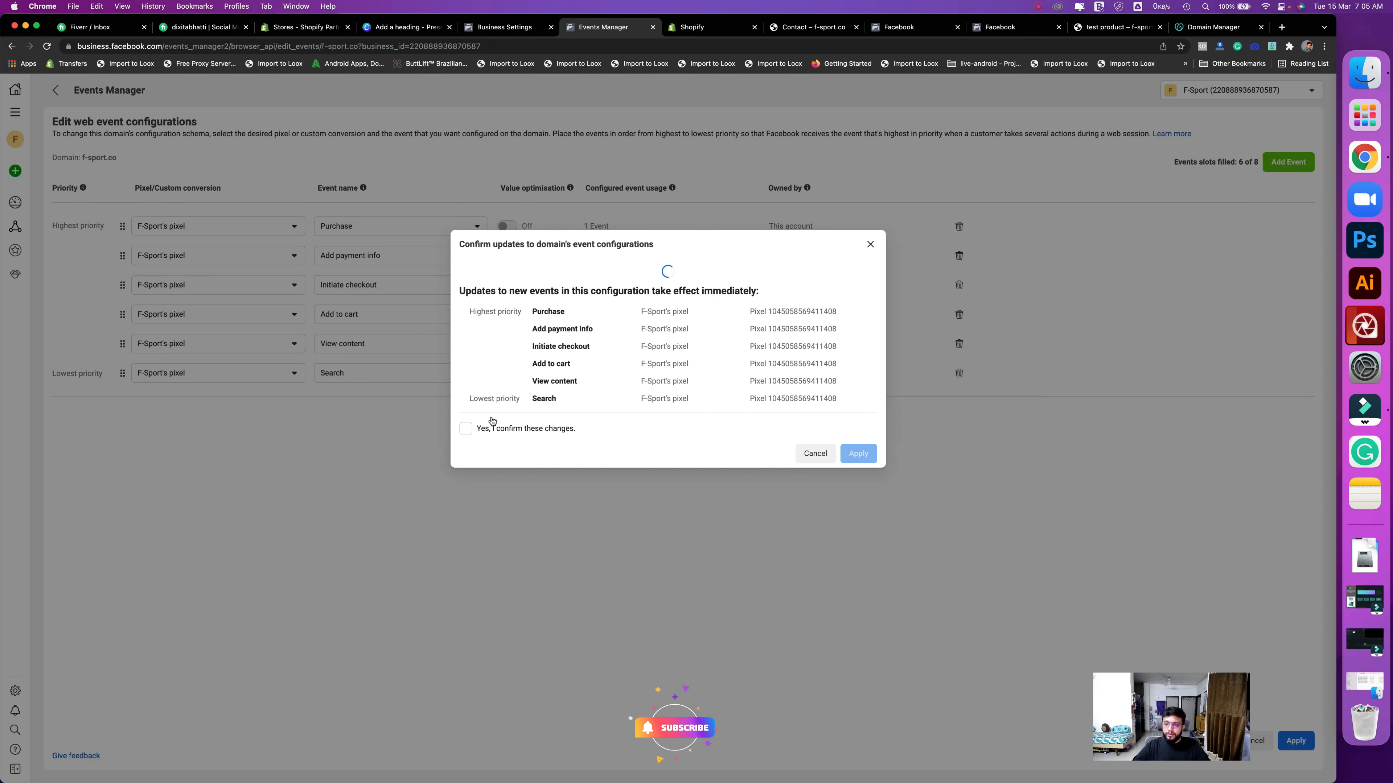
pyautogui.click(467, 414)
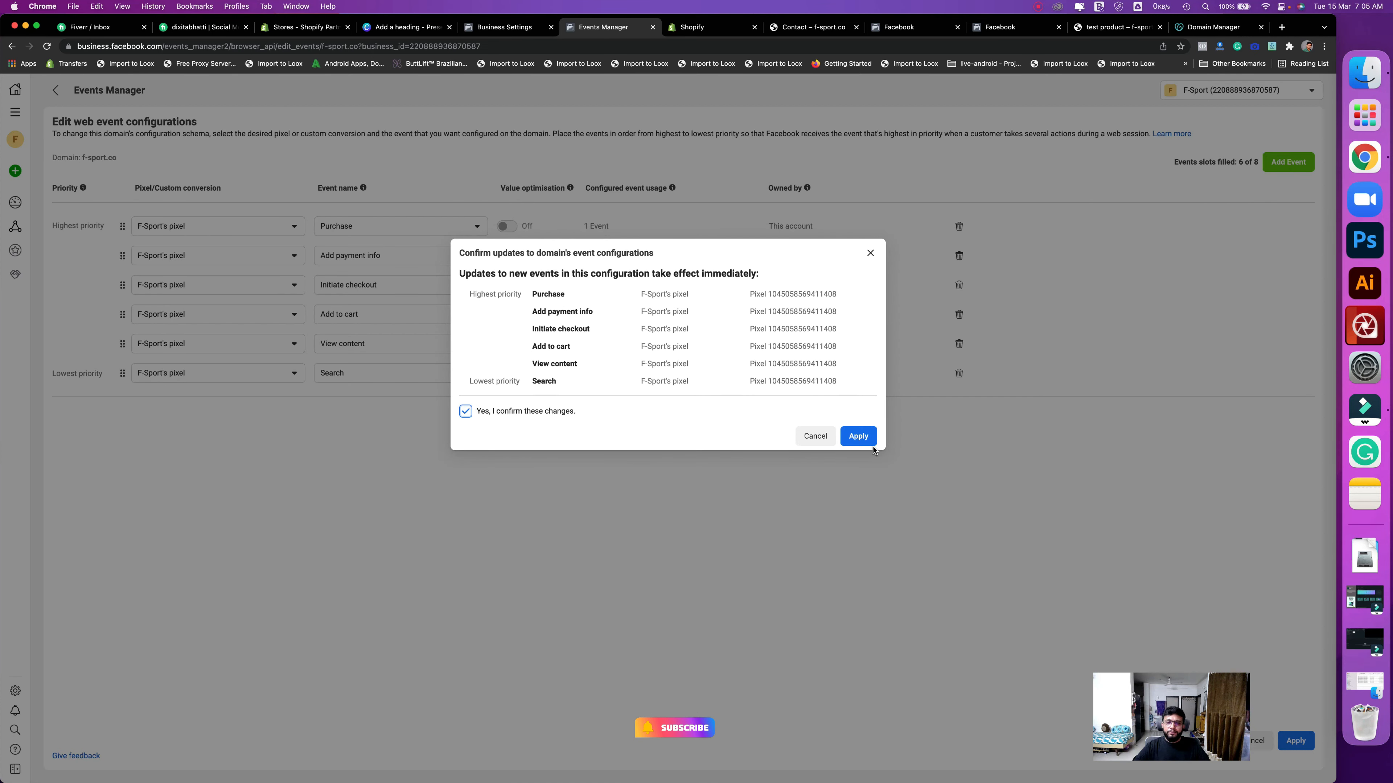
pyautogui.click(864, 441)
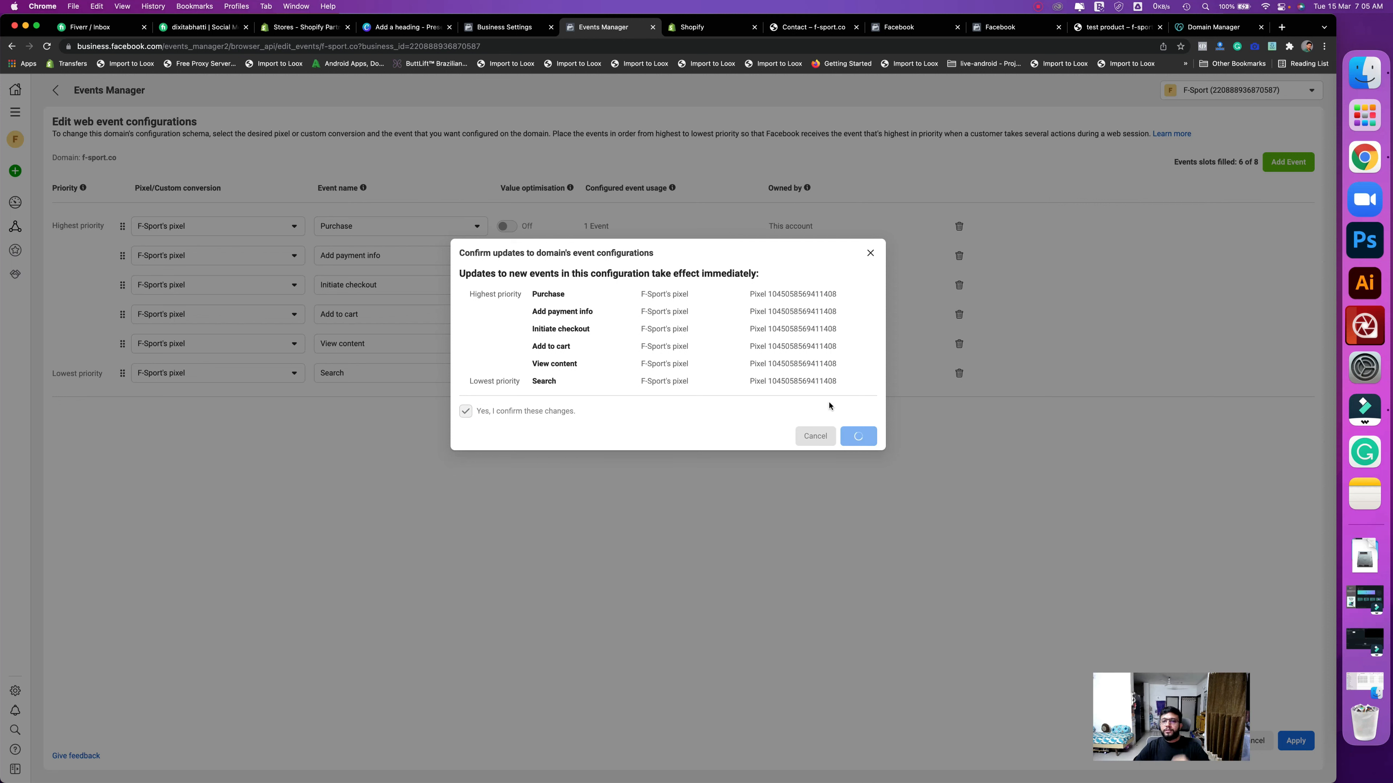
pyautogui.click(815, 350)
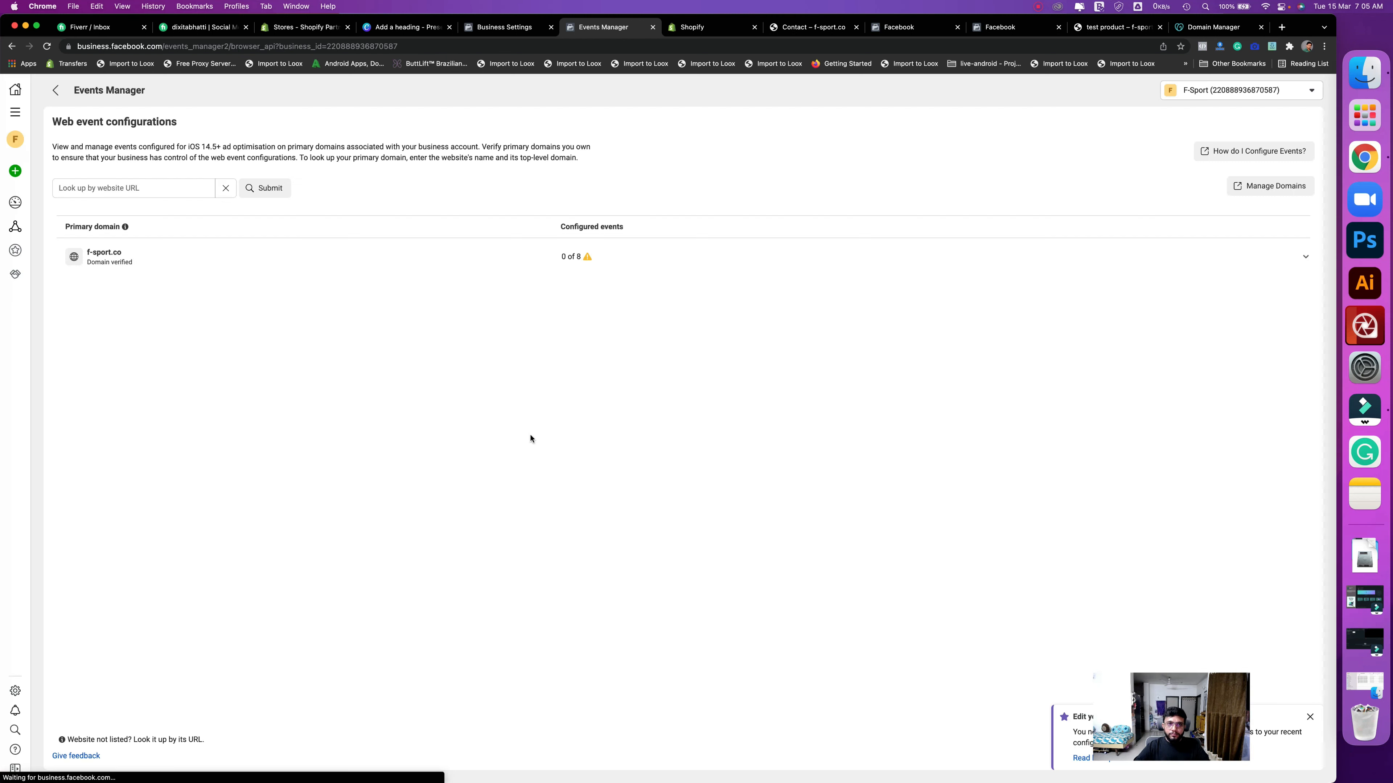
# - Check f-sport.co lists its events, then return to the pixel overview and the Canva agenda
pyautogui.click(265, 255)
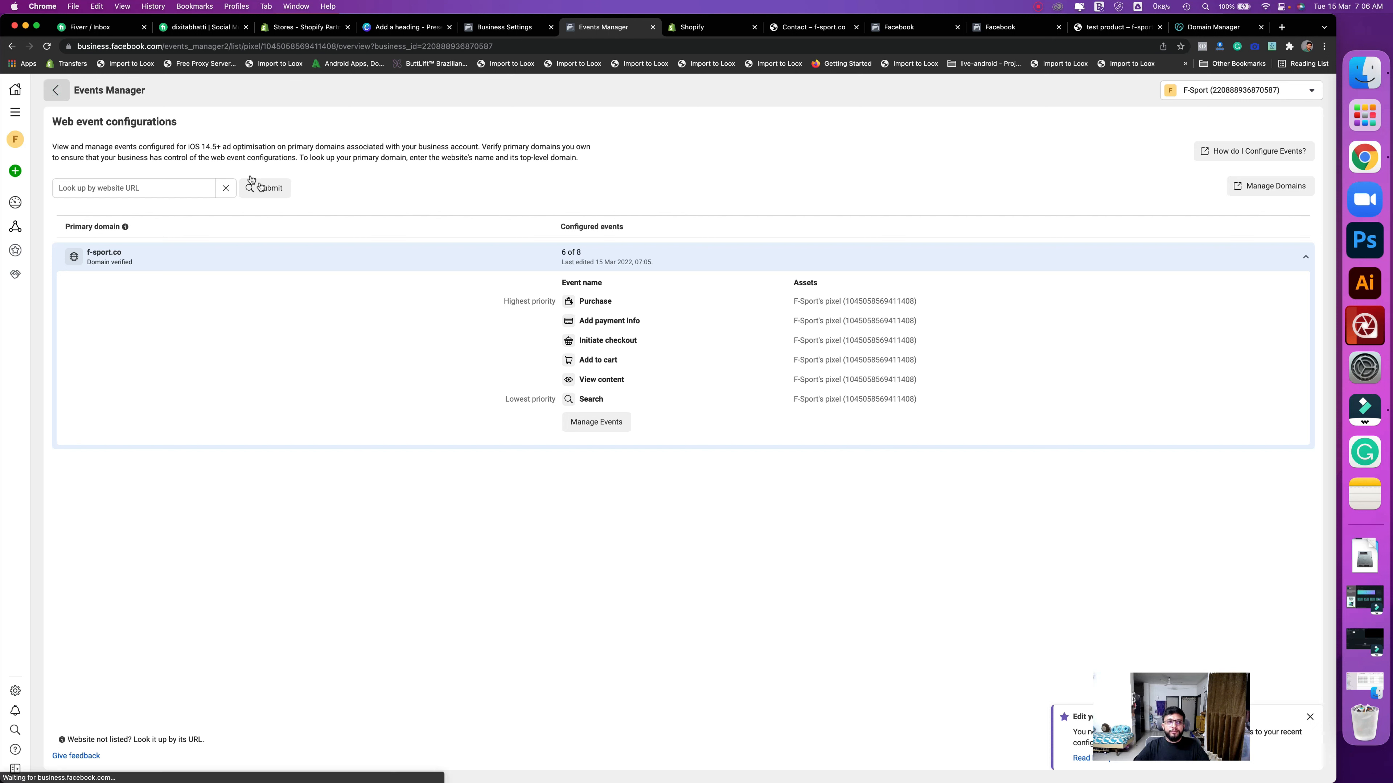
pyautogui.click(47, 47)
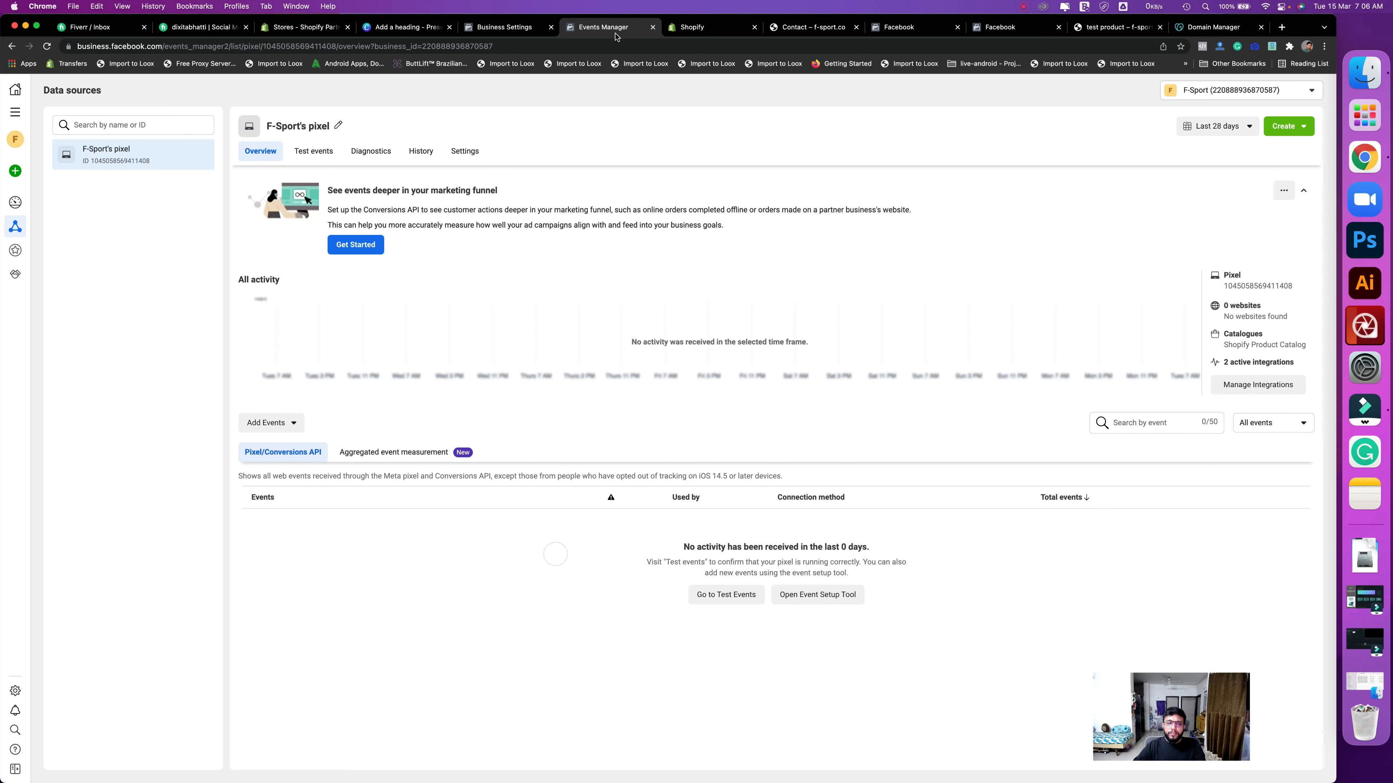
pyautogui.click(421, 28)
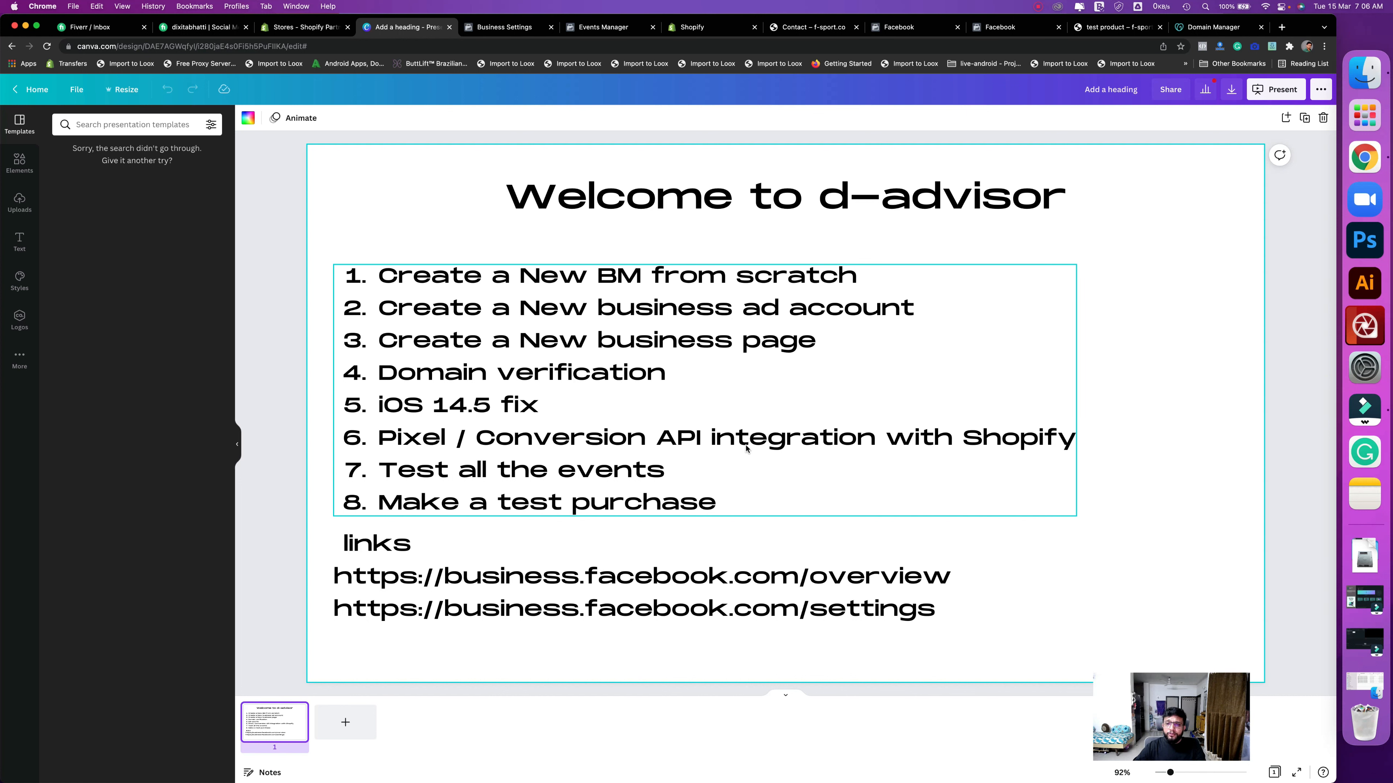
# - Highlight agenda step 7, 'Test all the events', then open a new browser tab
pyautogui.click(403, 478)
pyautogui.click(669, 474)
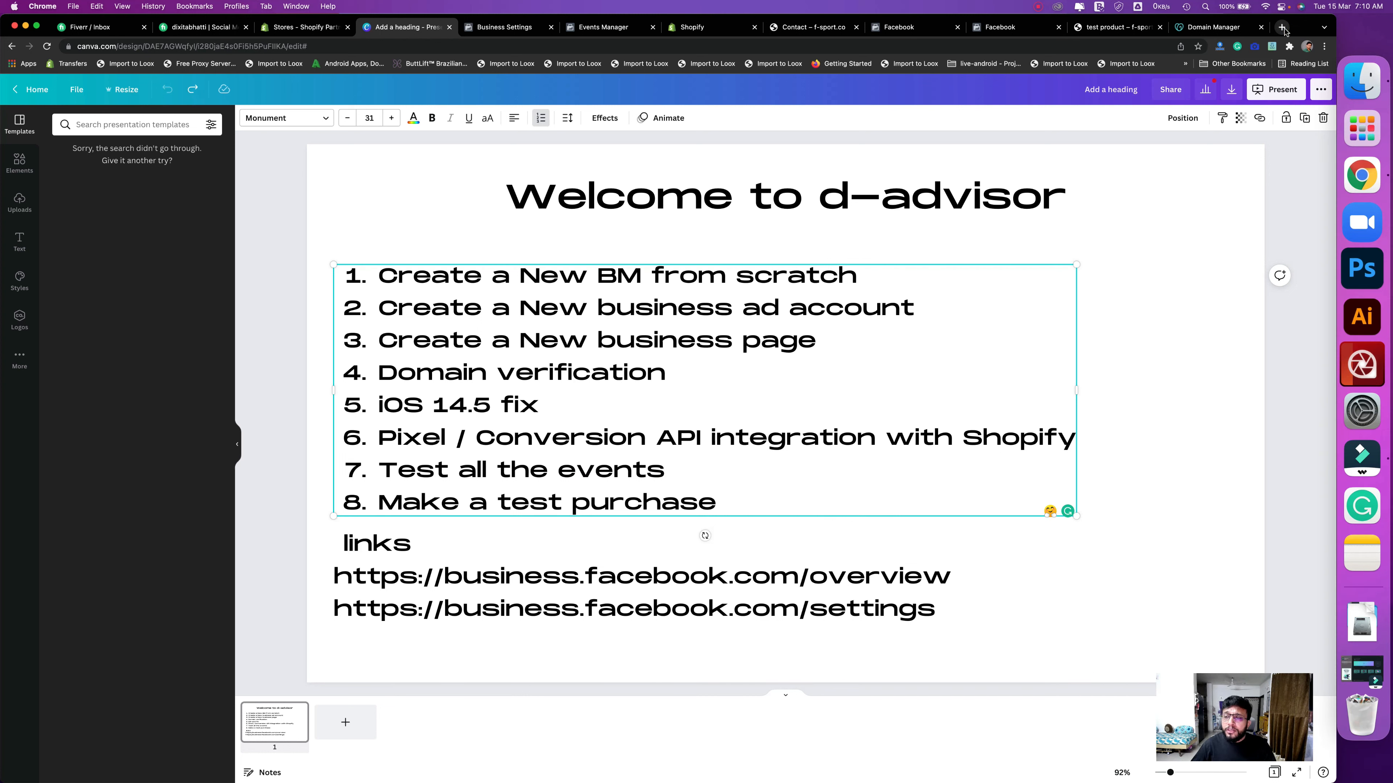
pyautogui.click(1283, 28)
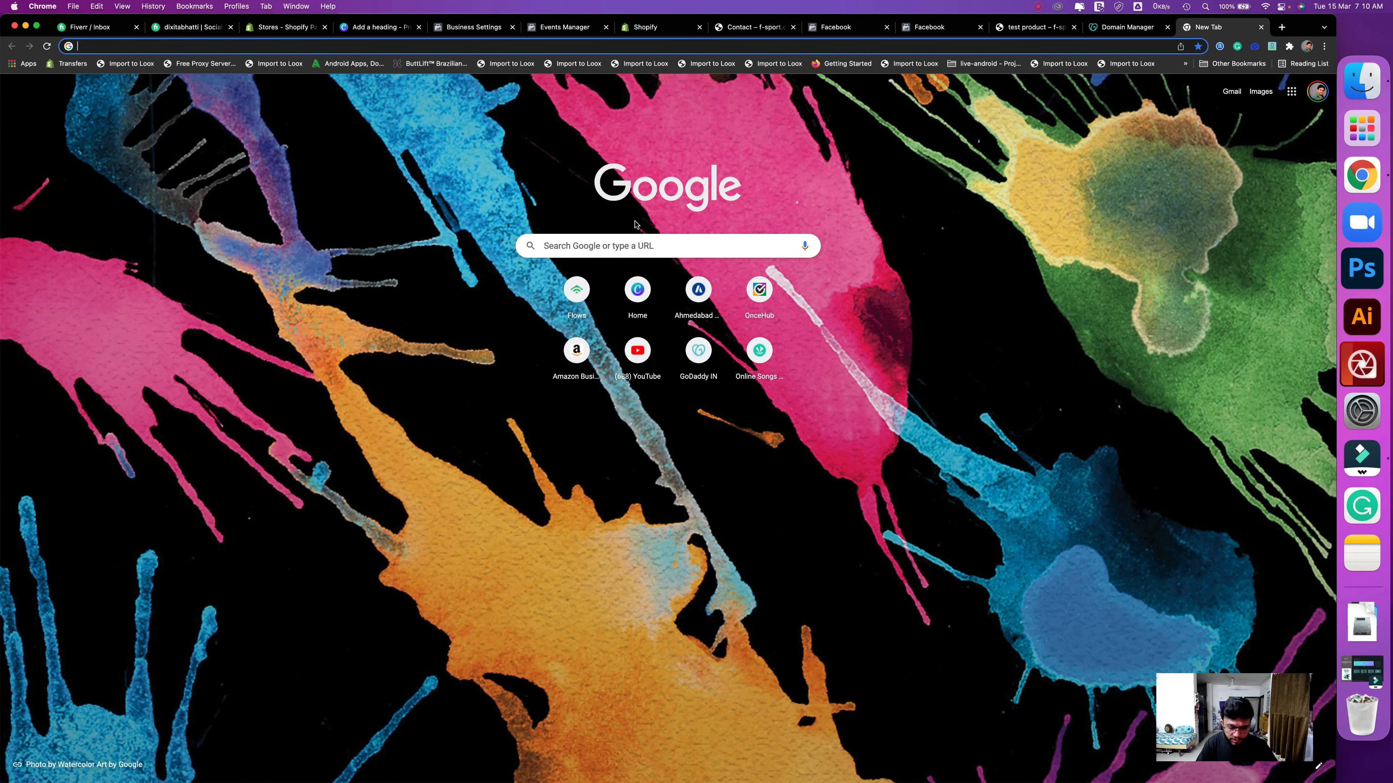
# - Search 'facebook pixel' and pick the 'facebook pixel helper' suggestion to reach its Web Store page
pyautogui.write('facebook')
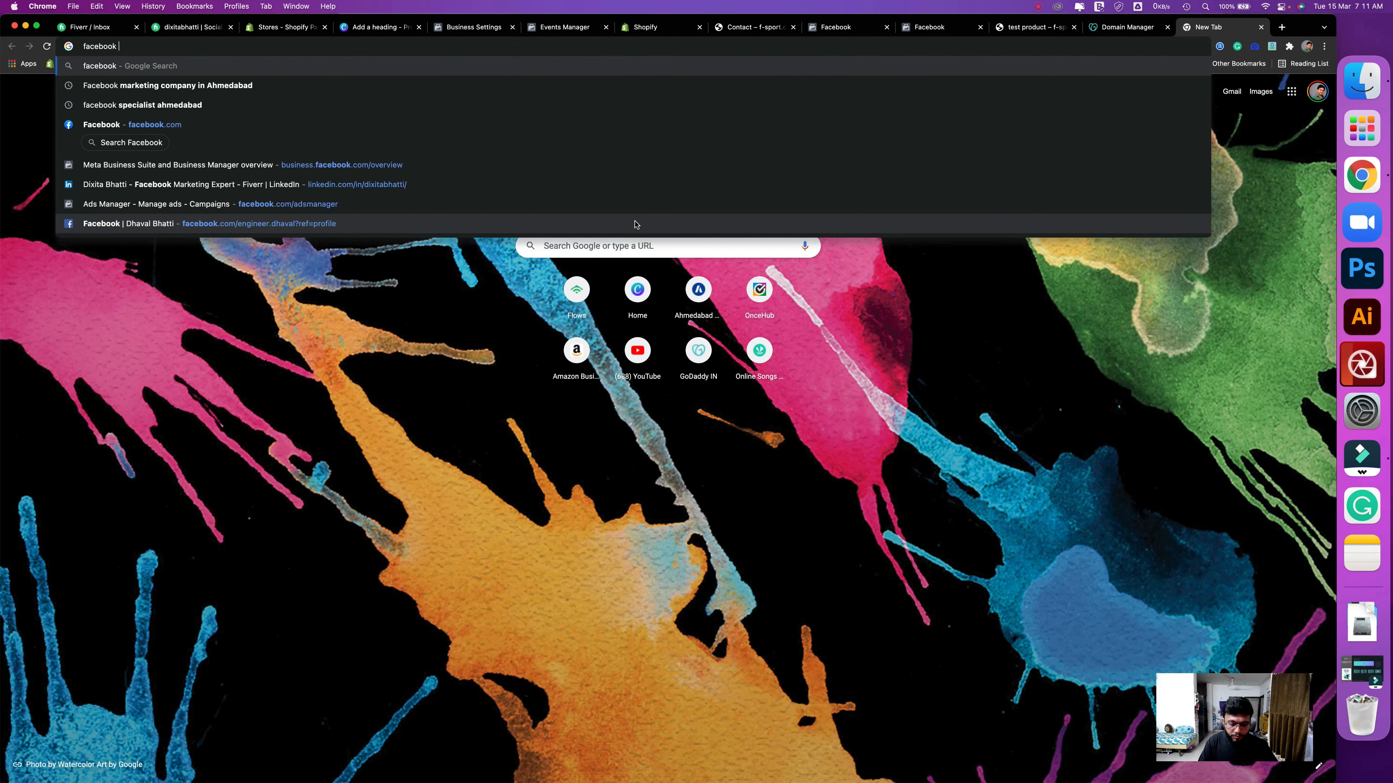
pyautogui.write(' pixel')
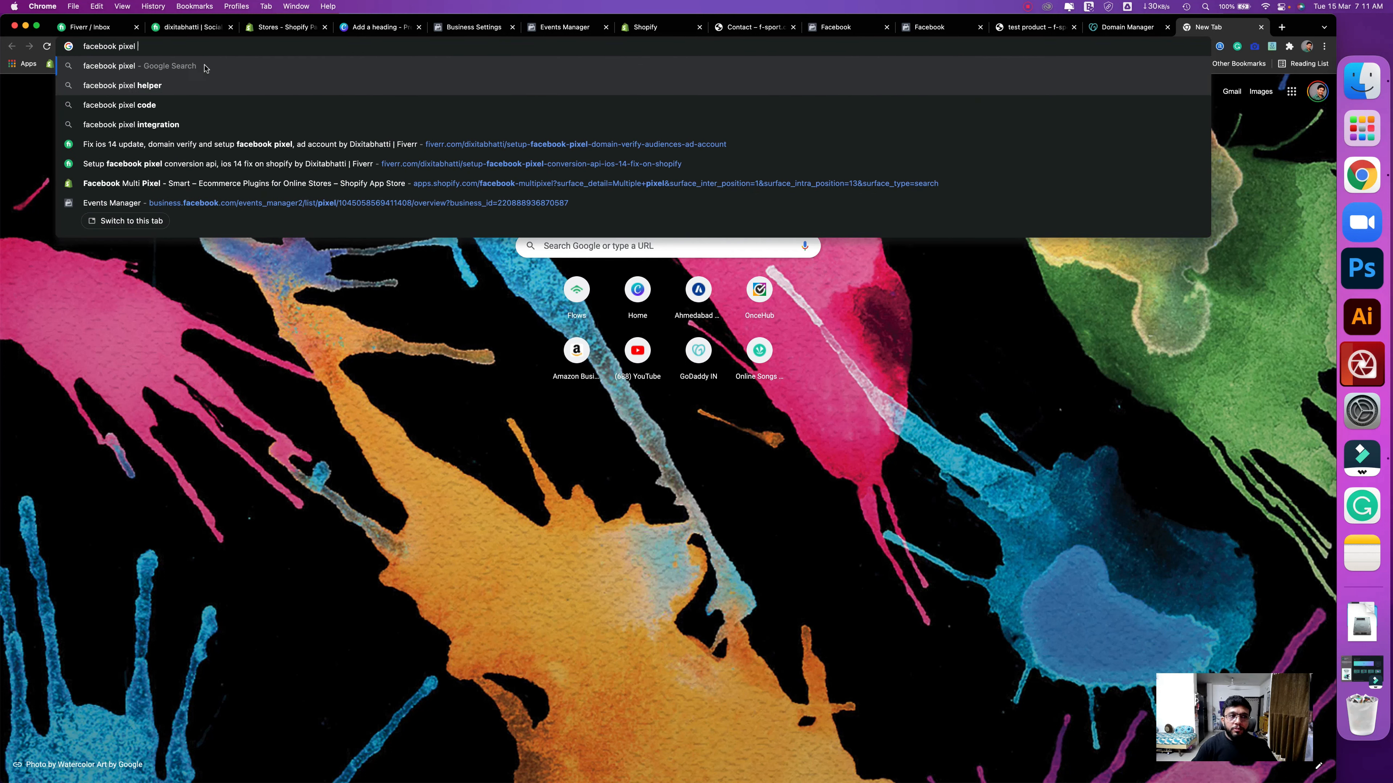
pyautogui.click(198, 85)
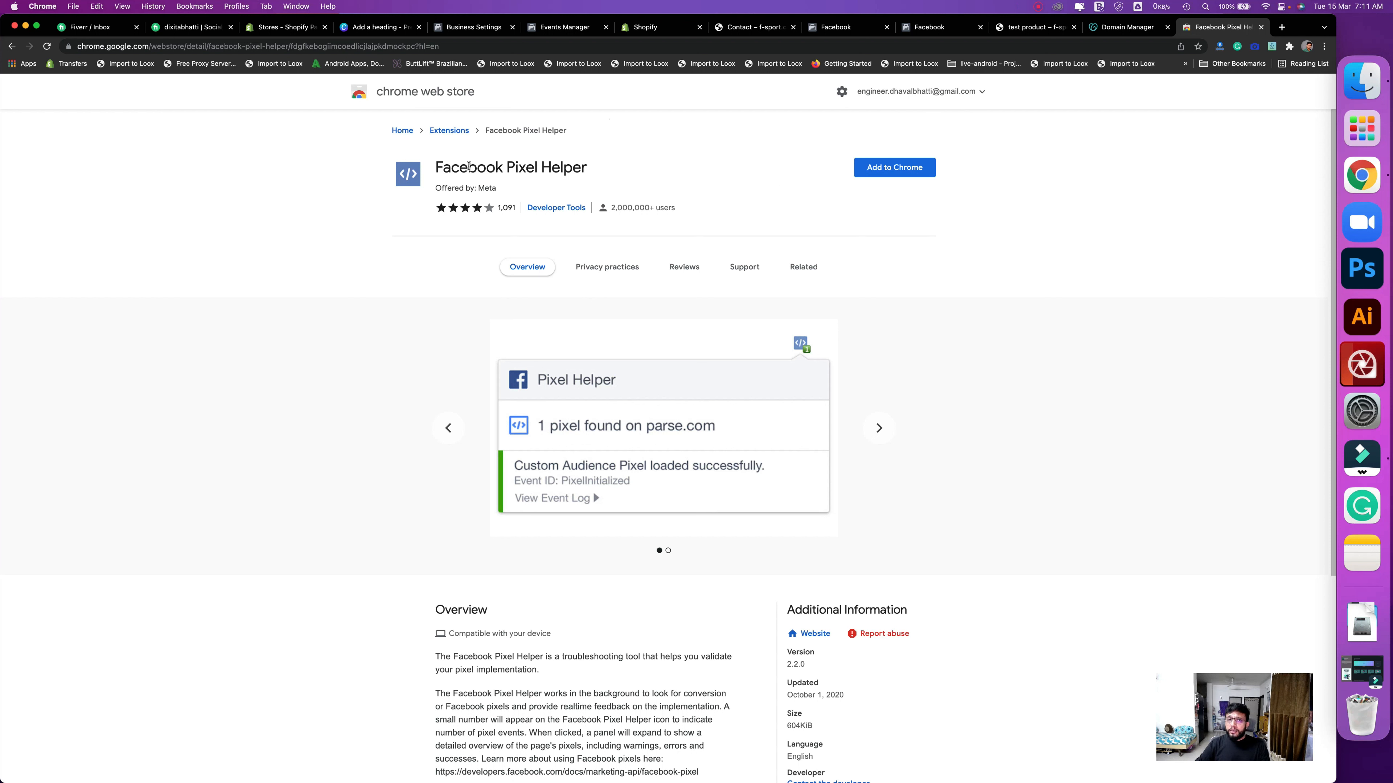
# - Add the Facebook Pixel Helper extension to Chrome
pyautogui.moveTo(430, 167); pyautogui.dragTo(591, 168)
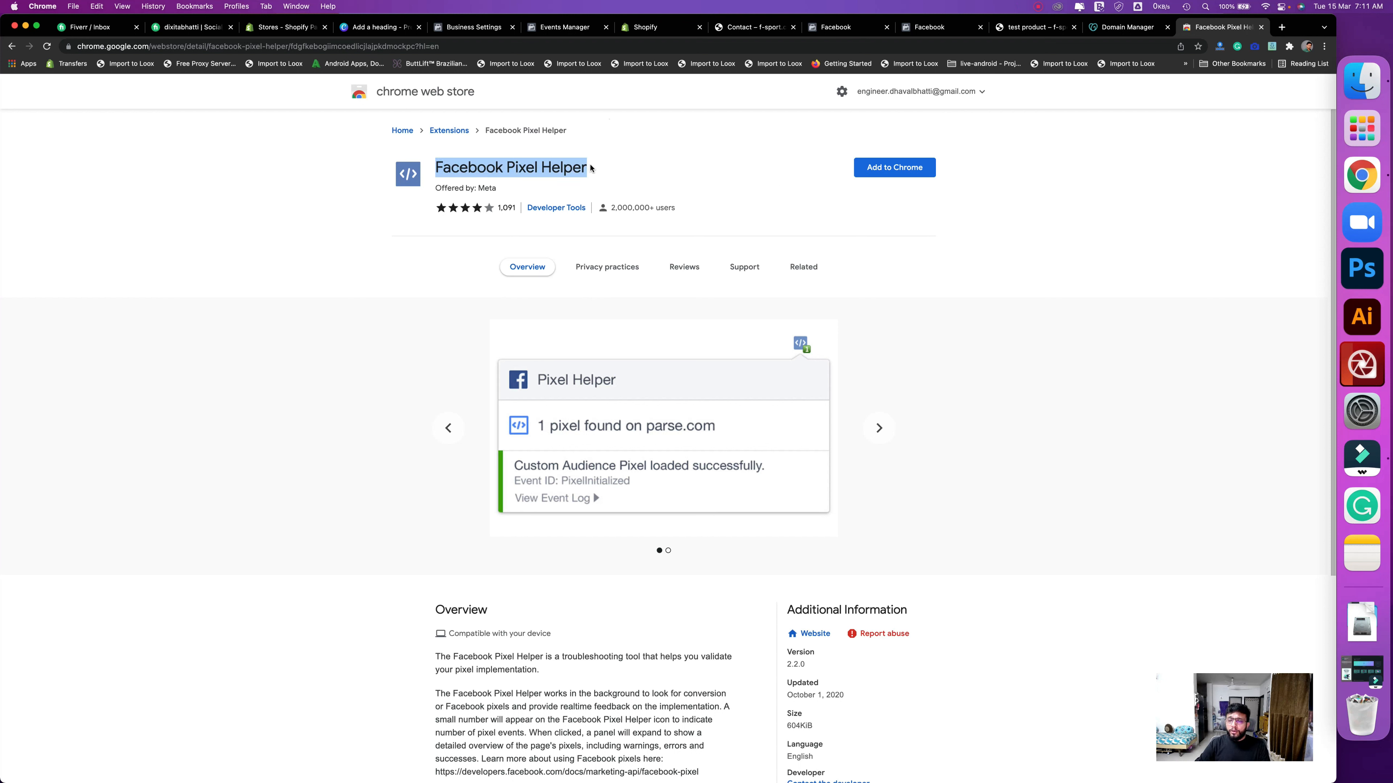
pyautogui.click(878, 169)
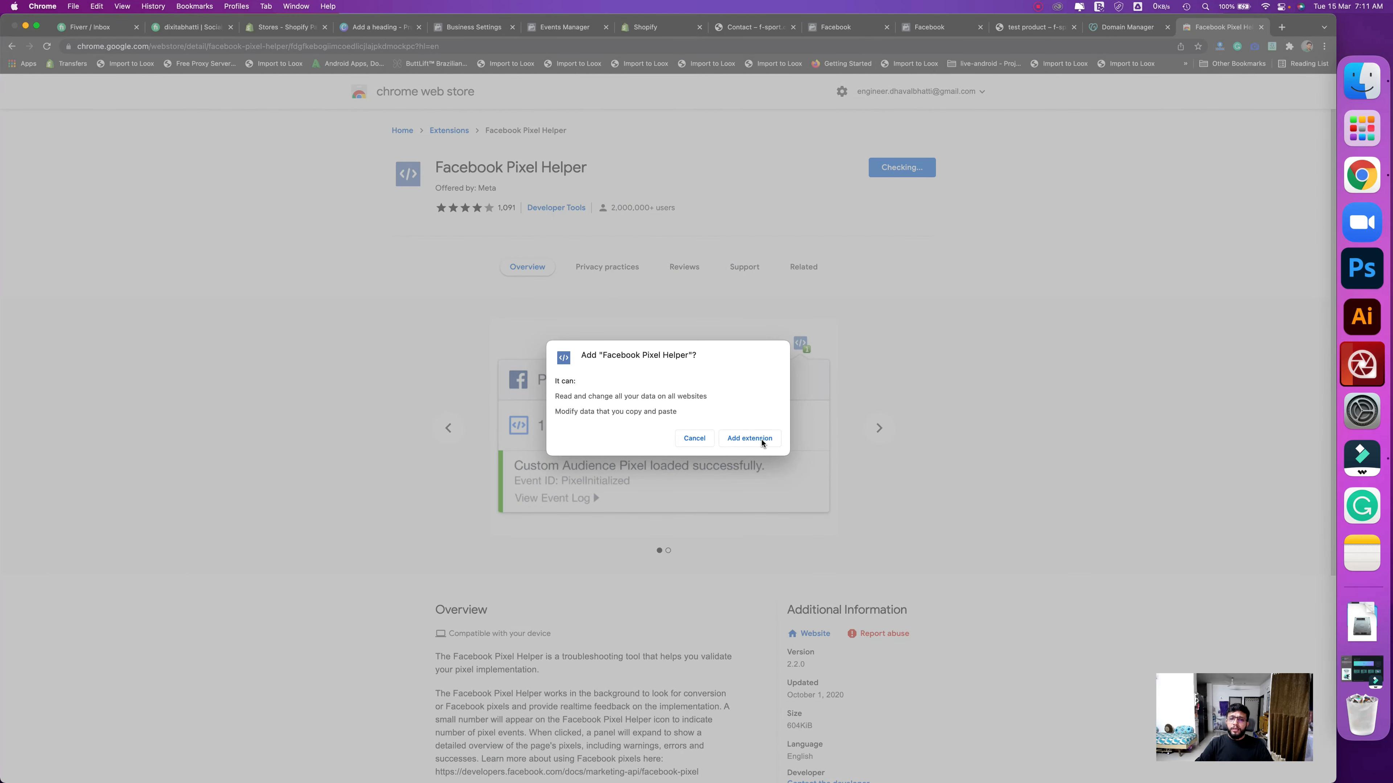
pyautogui.click(762, 439)
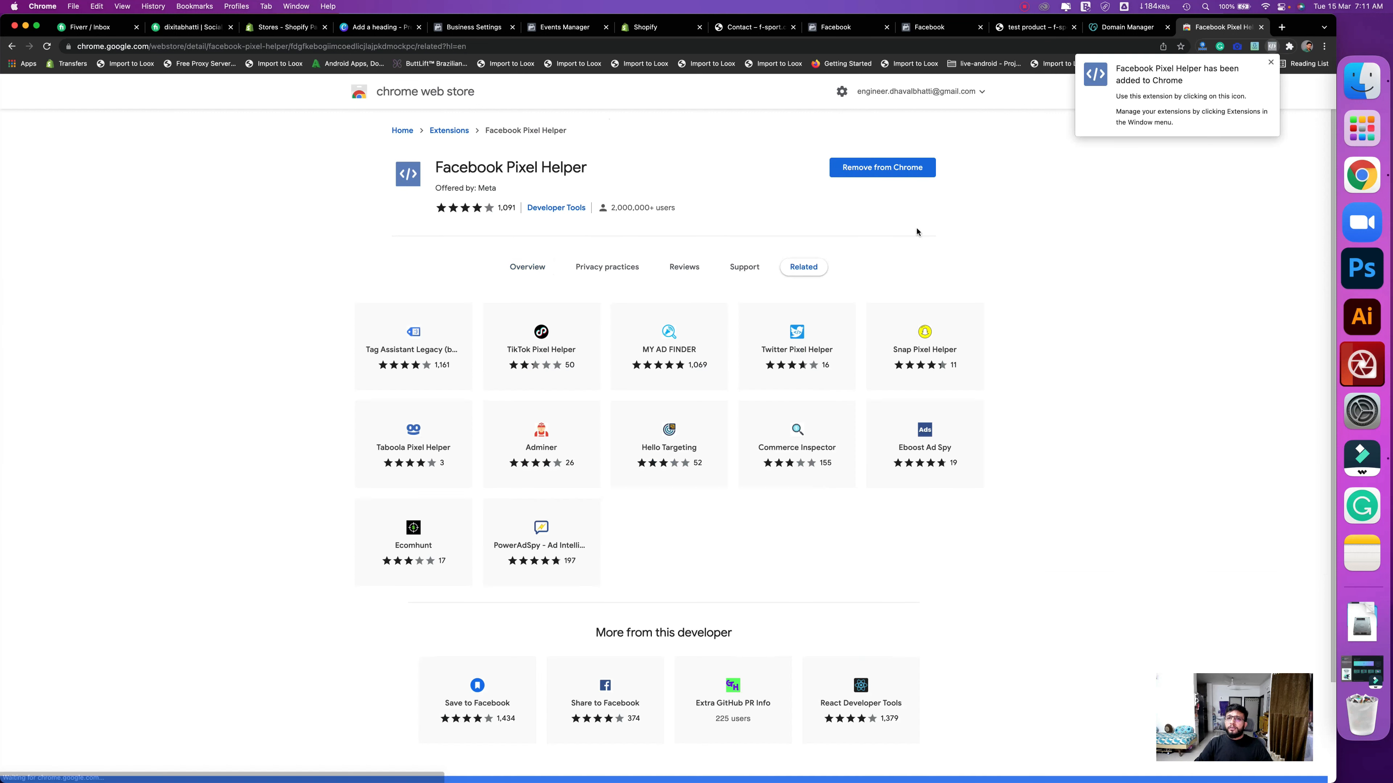
pyautogui.click(1149, 183)
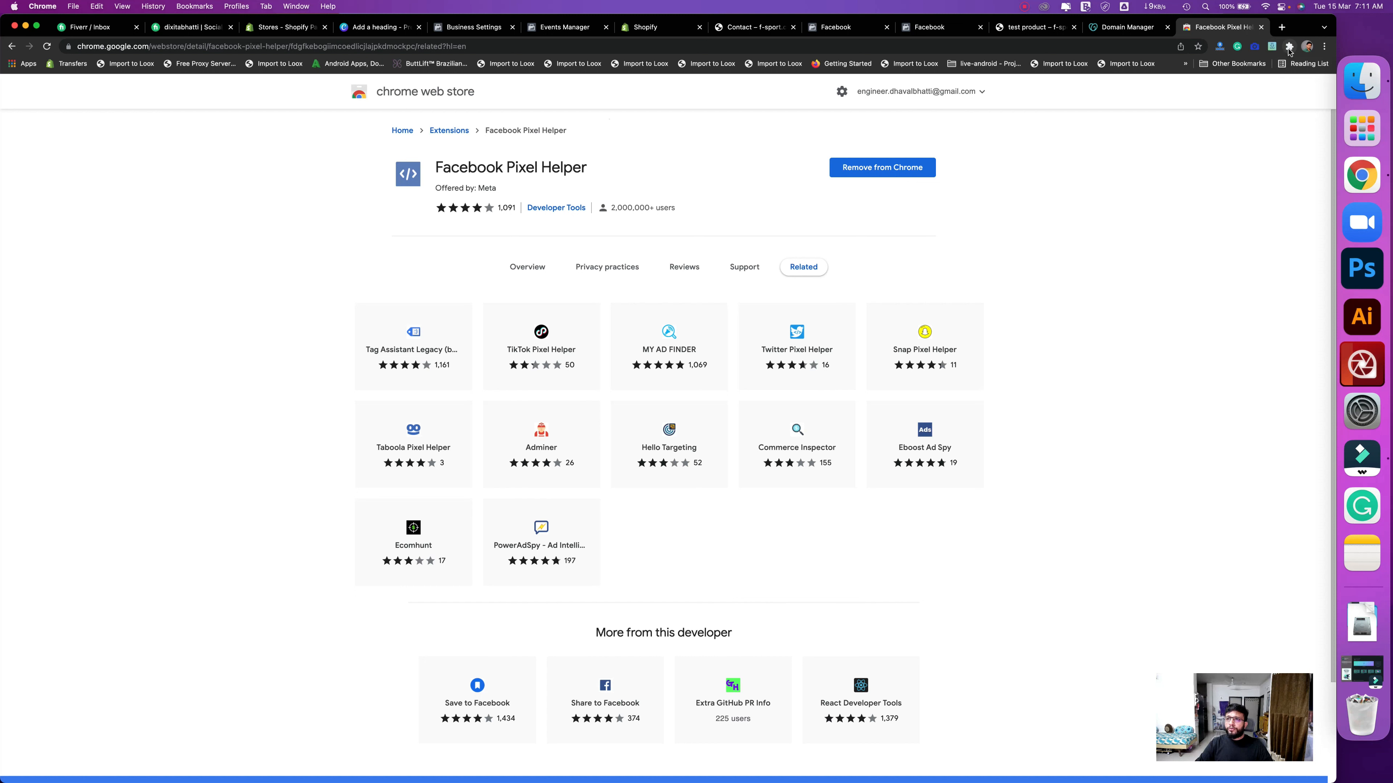
# - Pin Facebook Pixel Helper to the toolbar and open its extension options
pyautogui.click(1288, 47)
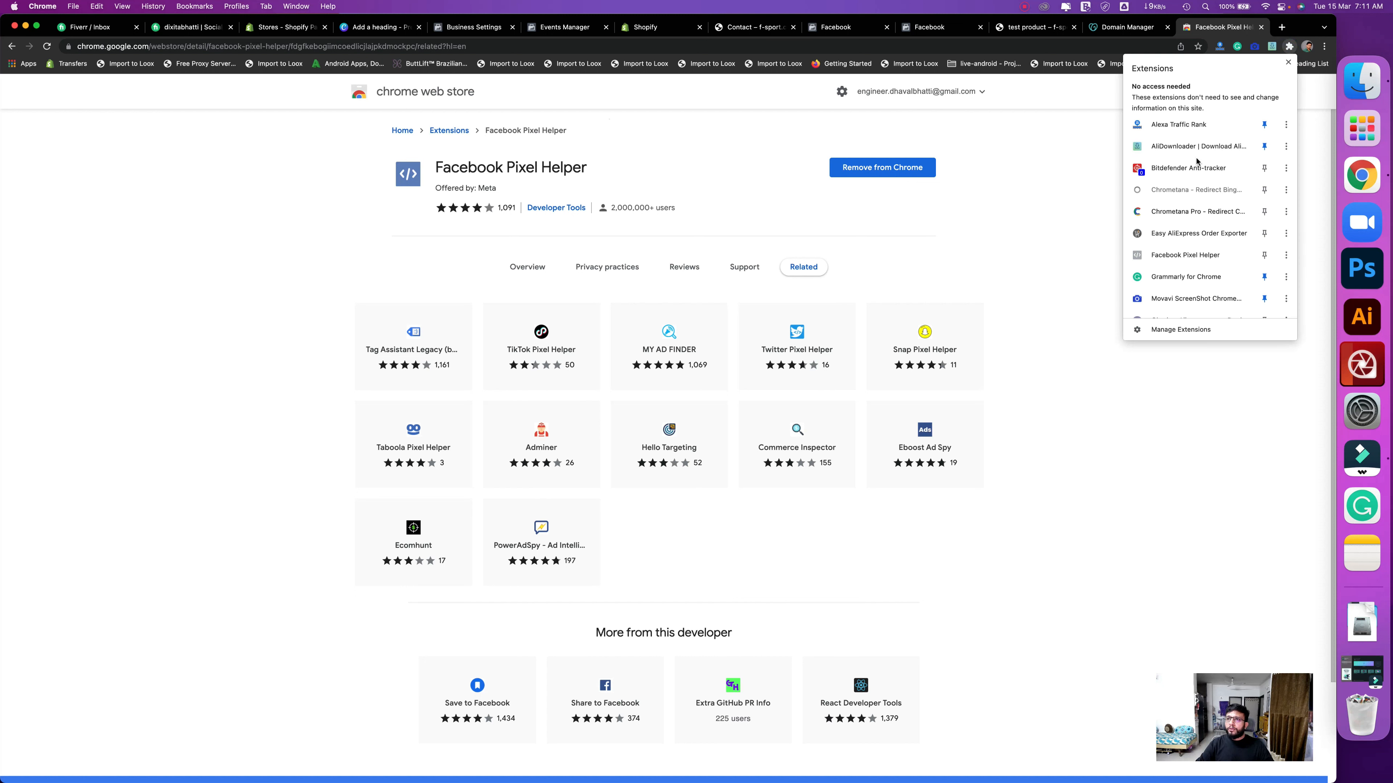
pyautogui.click(1263, 257)
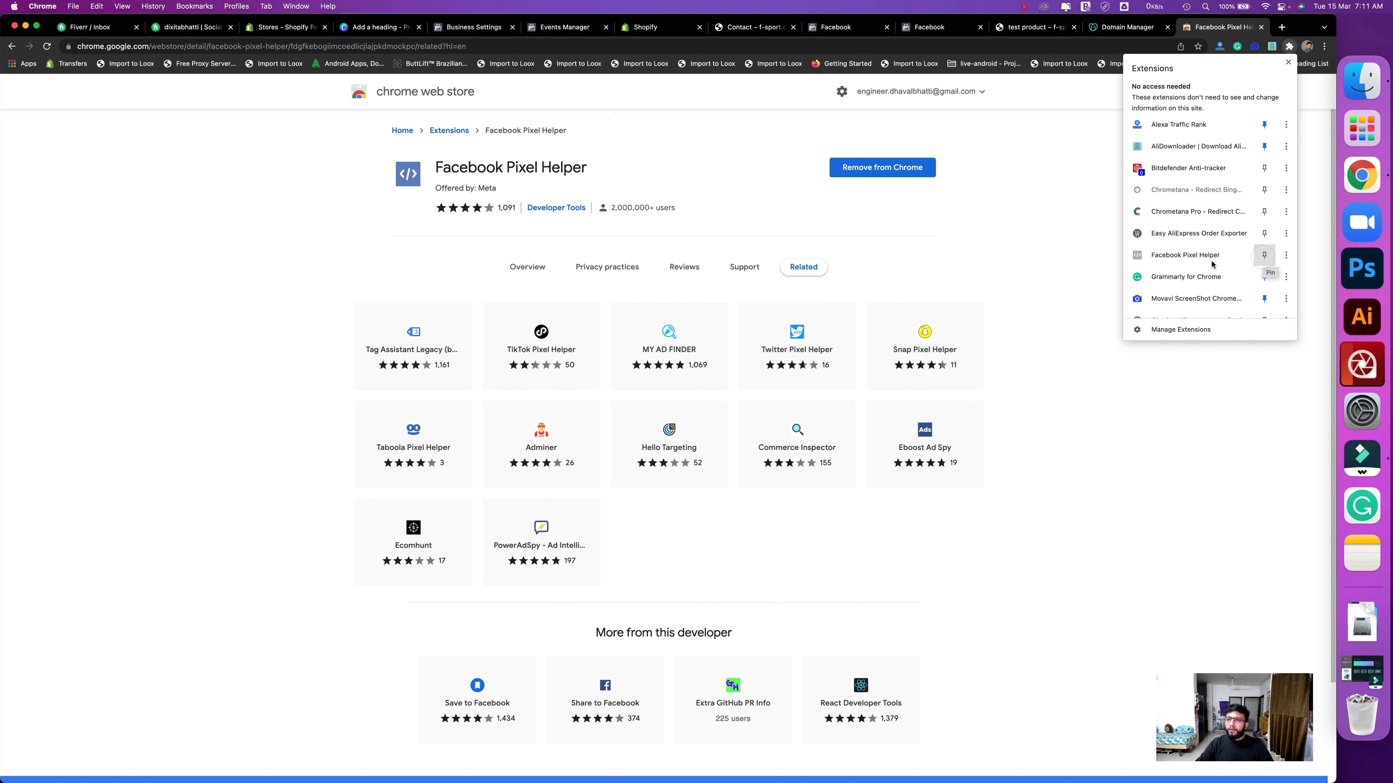
pyautogui.click(1295, 60)
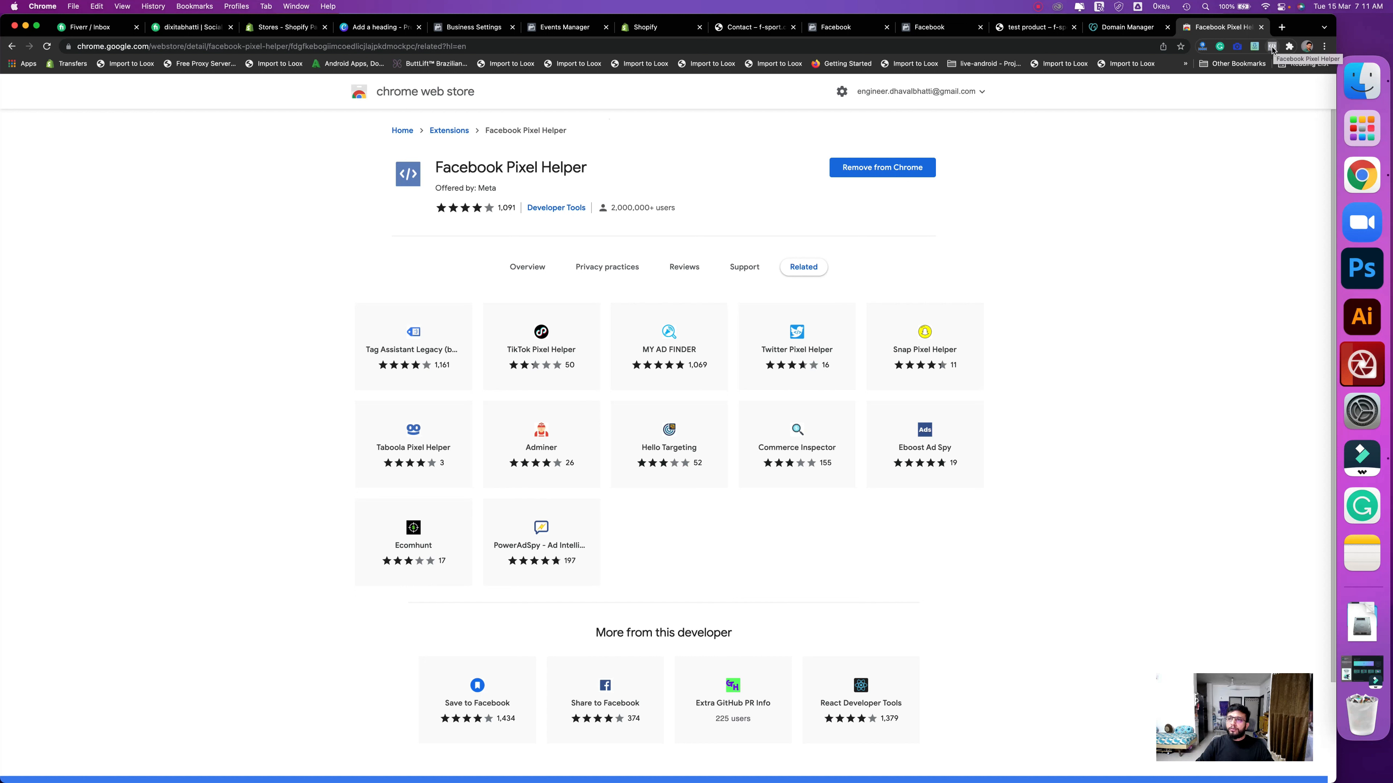
pyautogui.rightClick(1272, 47)
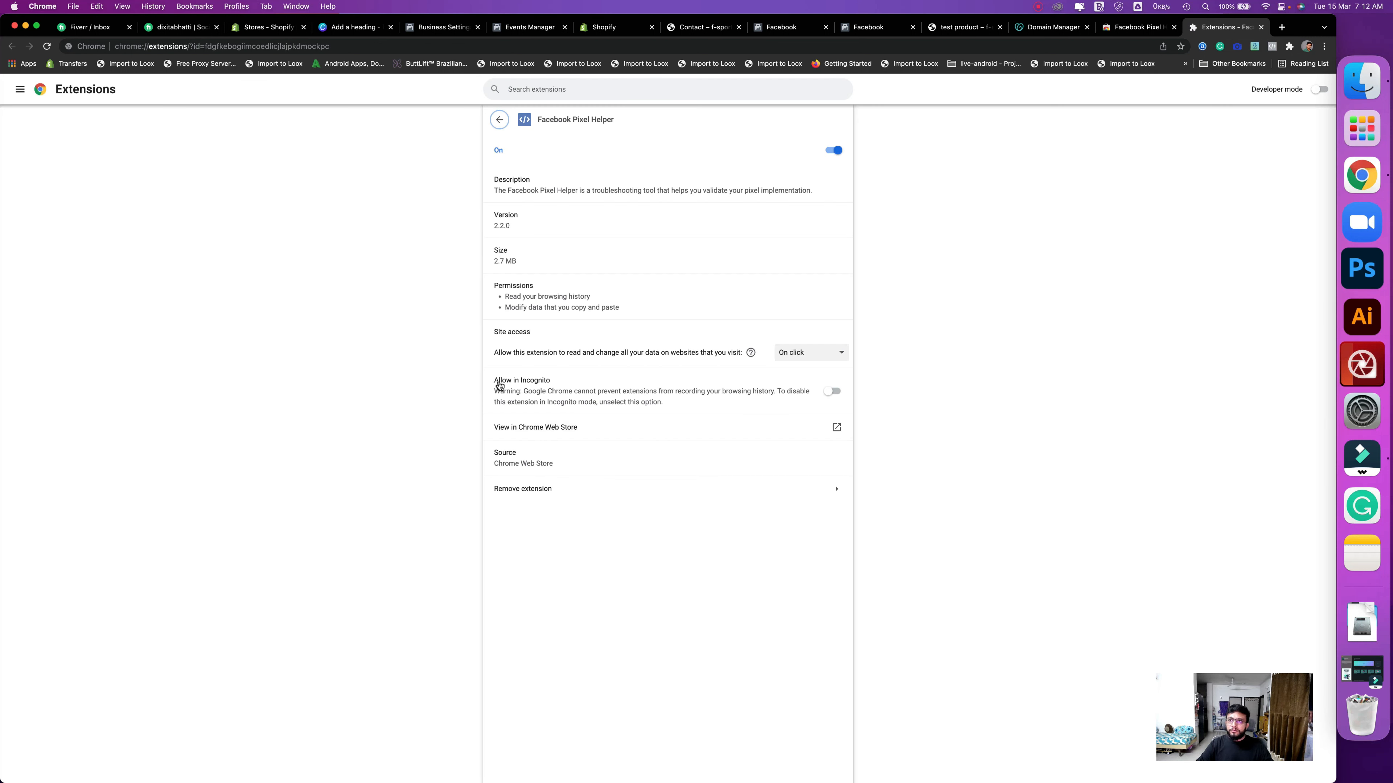
# - Allow Pixel Helper to run in Incognito, then open a new incognito window
pyautogui.click(829, 394)
pyautogui.click(1324, 47)
pyautogui.click(1199, 99)
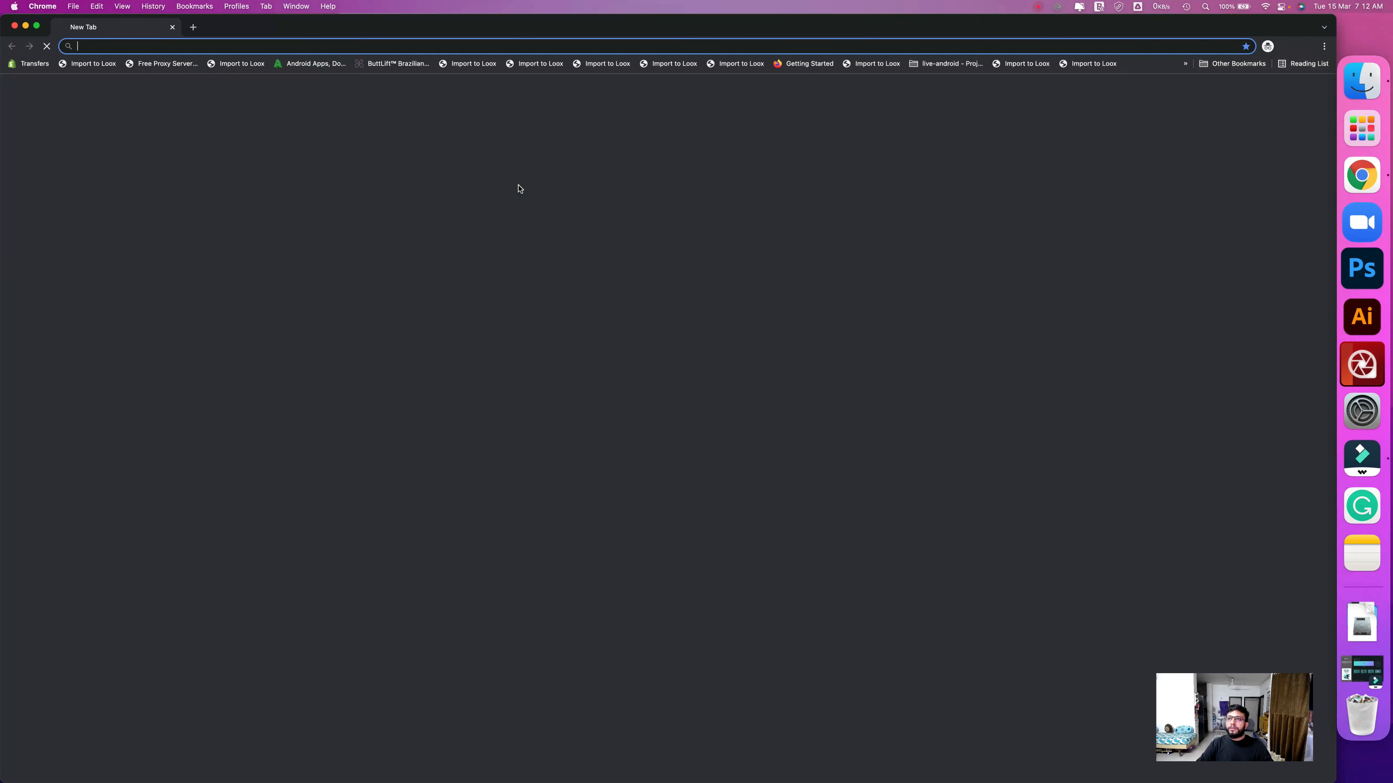
# - Load f-sport.co in incognito, confirm Pixel Helper shows PageView, then close the window
pyautogui.write('f-')
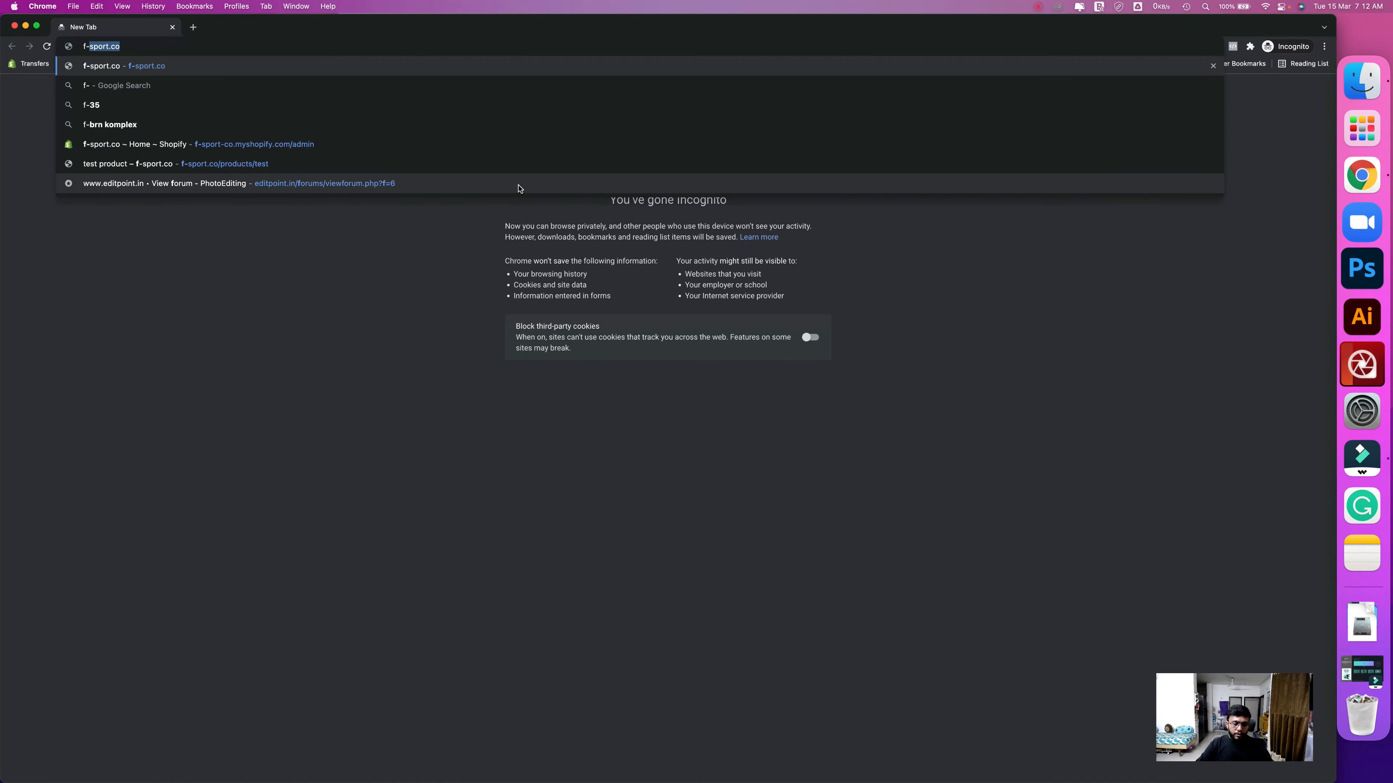
pyautogui.press('Return')
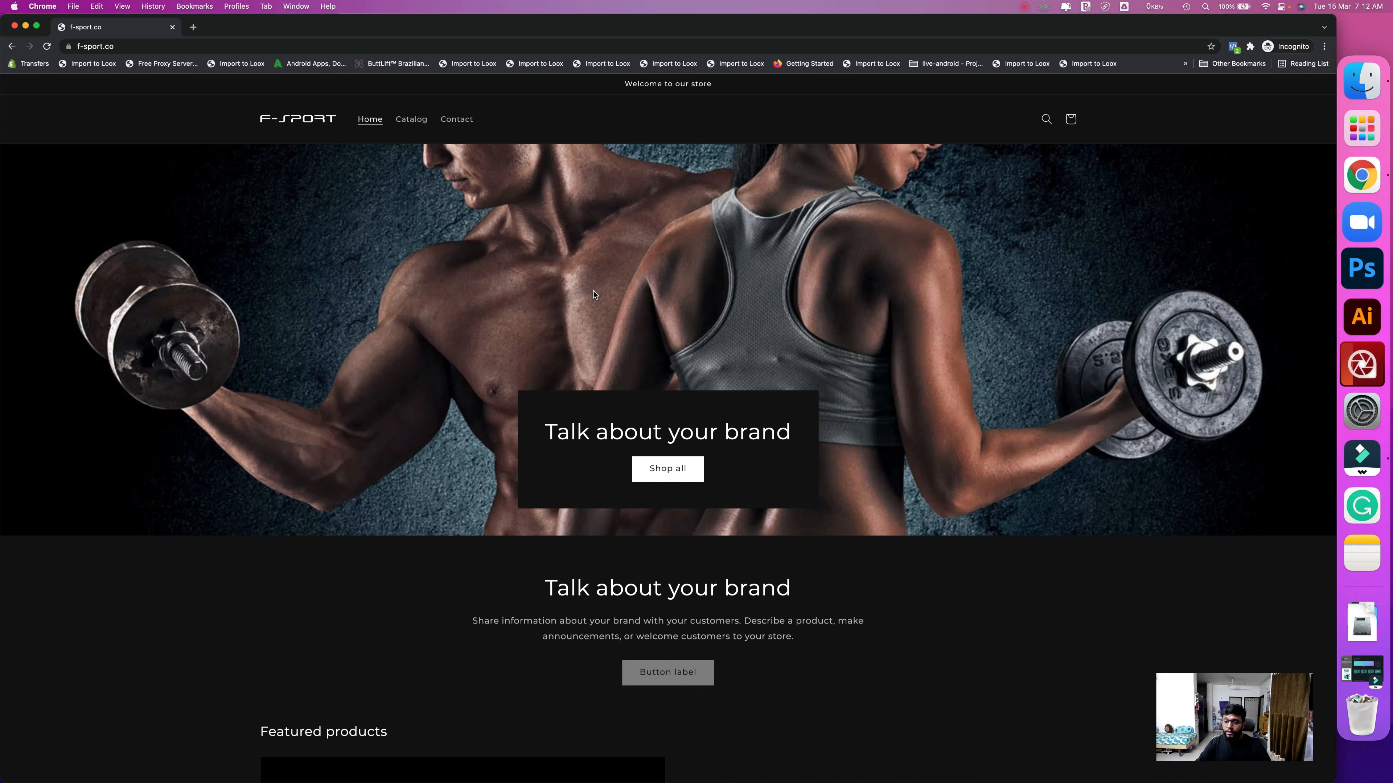
pyautogui.click(1233, 48)
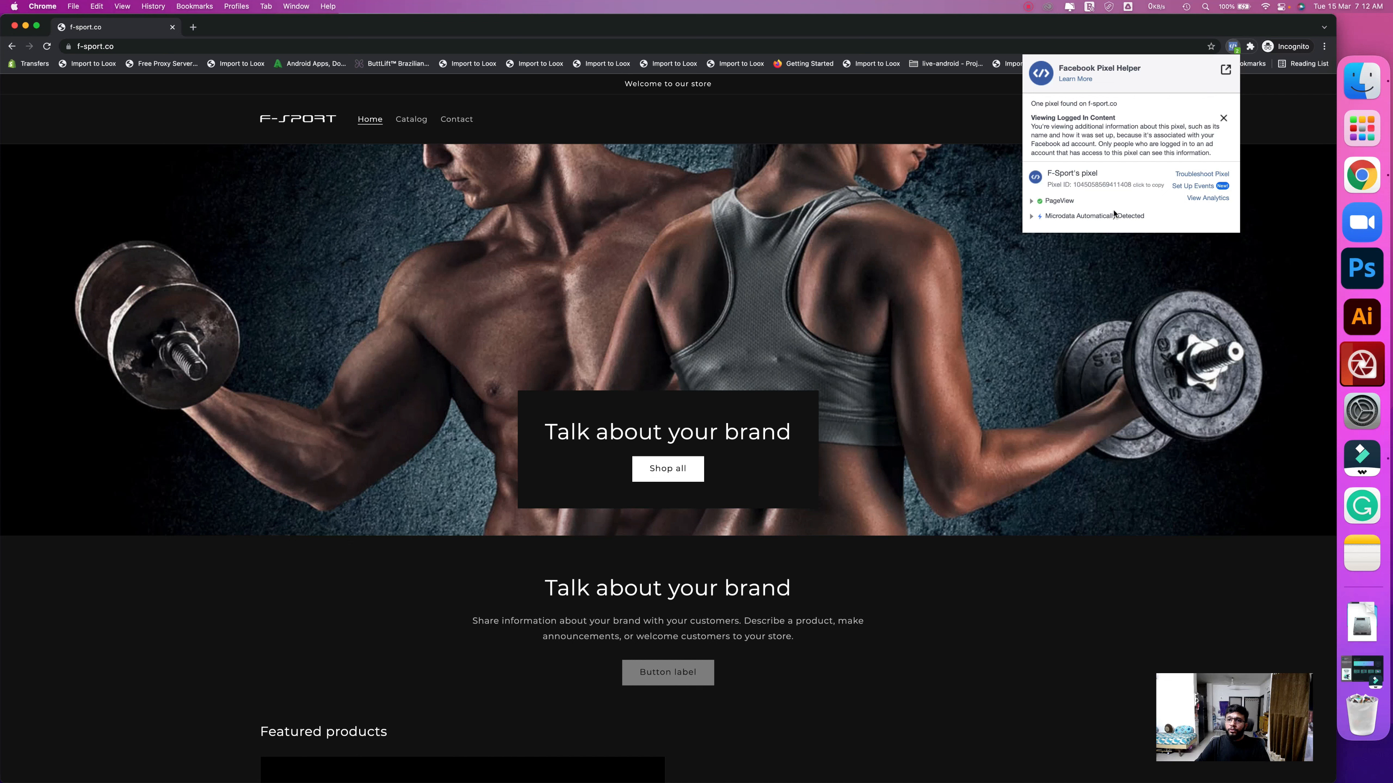
pyautogui.click(27, 27)
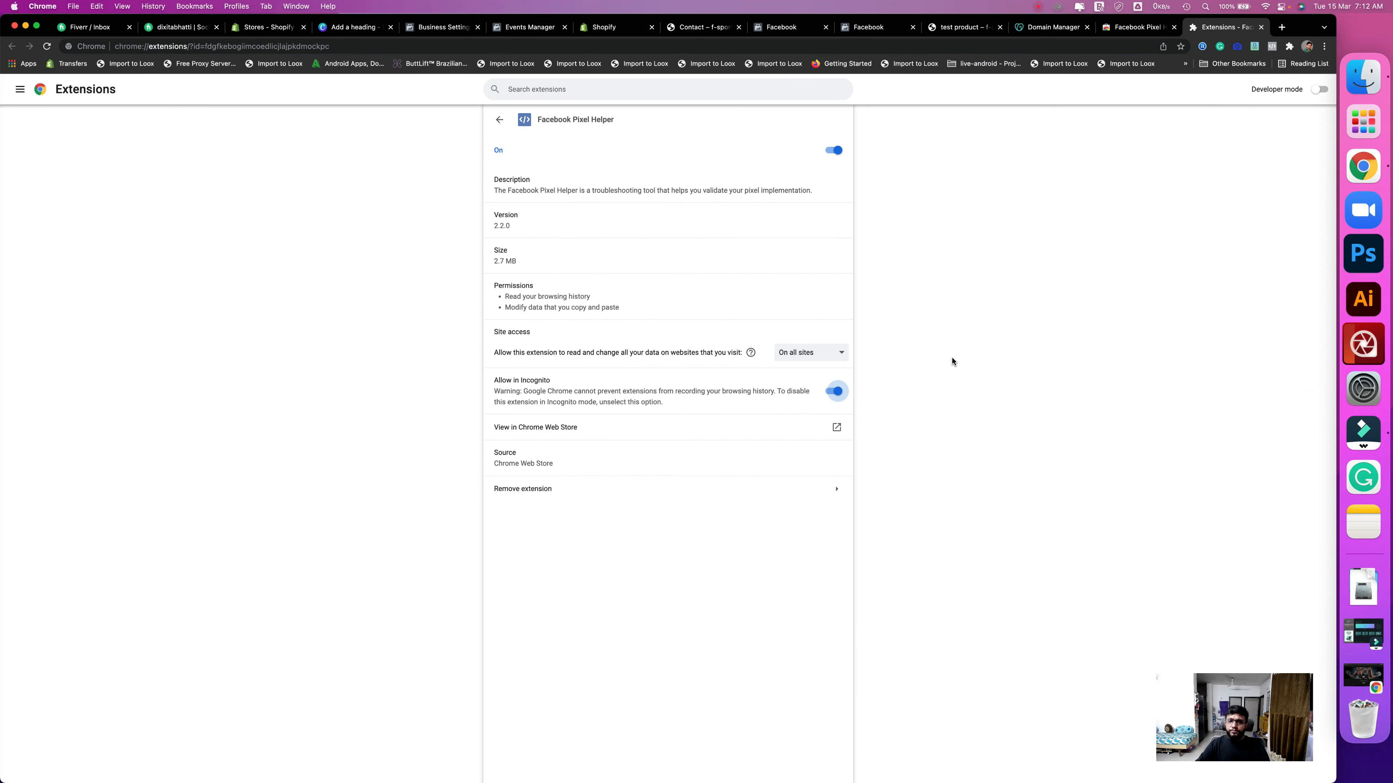
# - From Shopify admin Discounts, start a new discount code and focus the empty code field
pyautogui.click(609, 29)
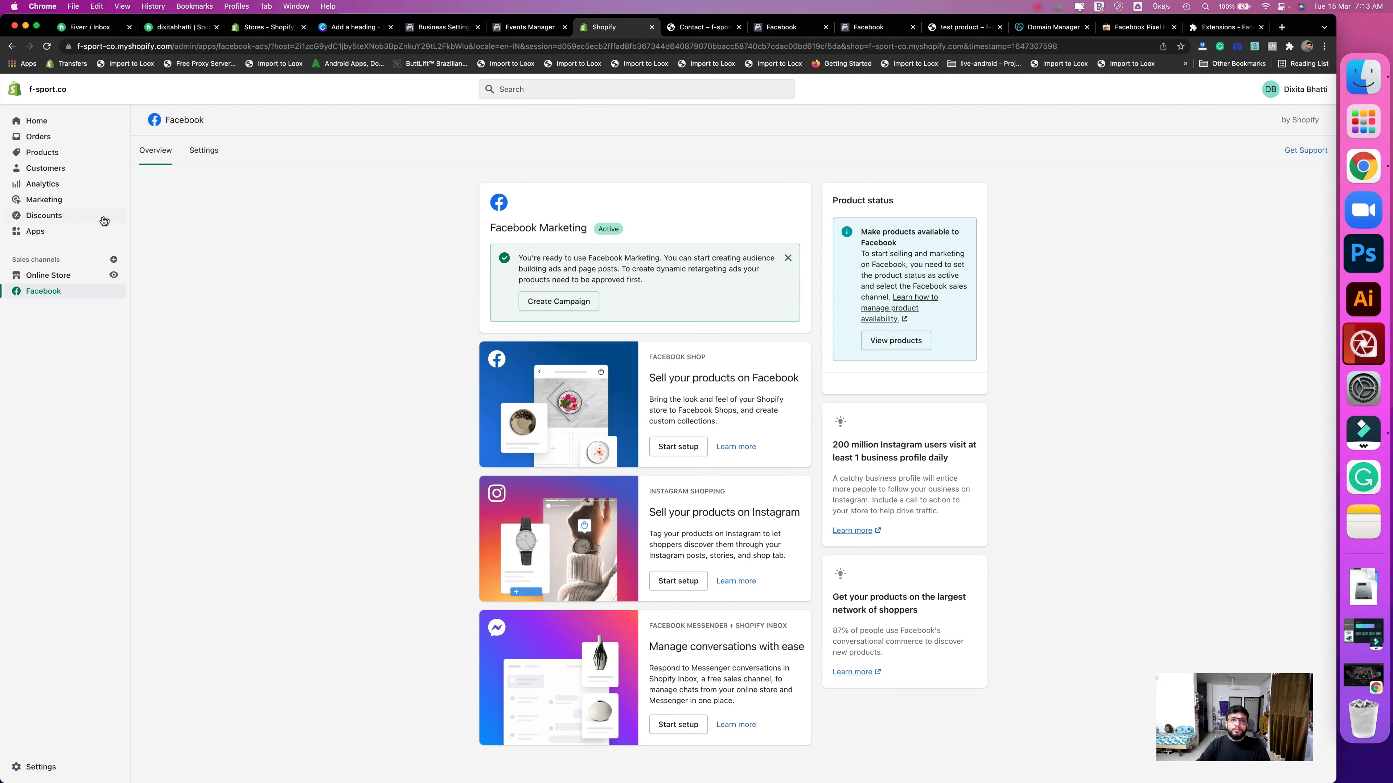
pyautogui.click(40, 218)
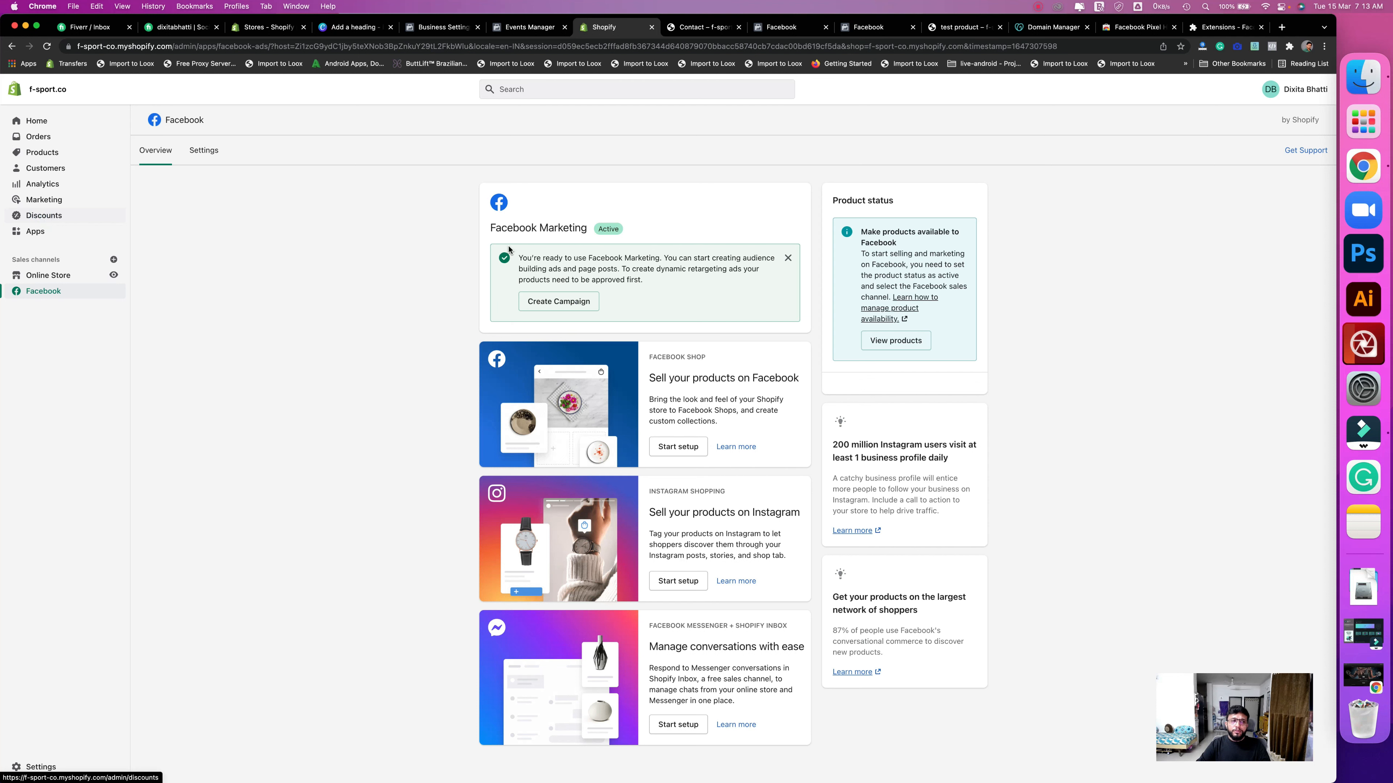
pyautogui.click(685, 416)
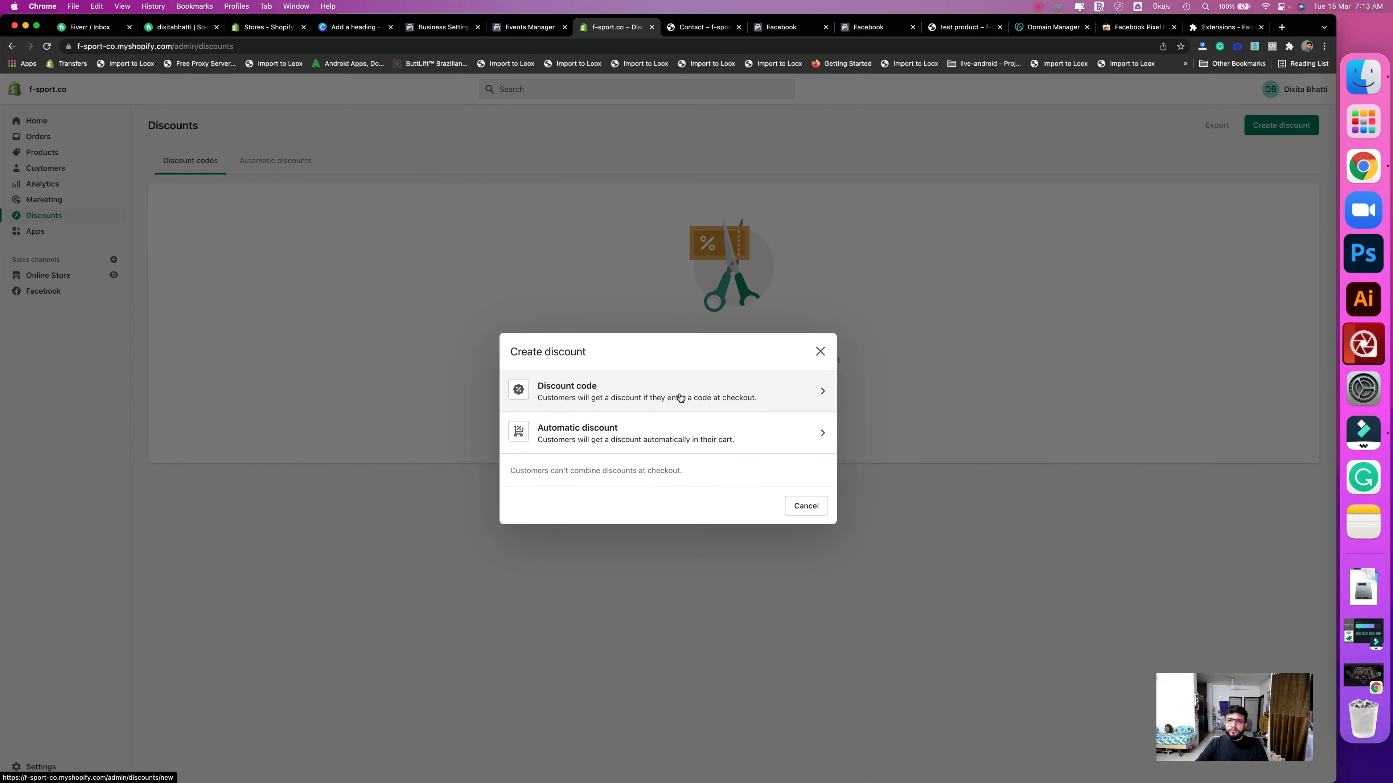
pyautogui.click(679, 395)
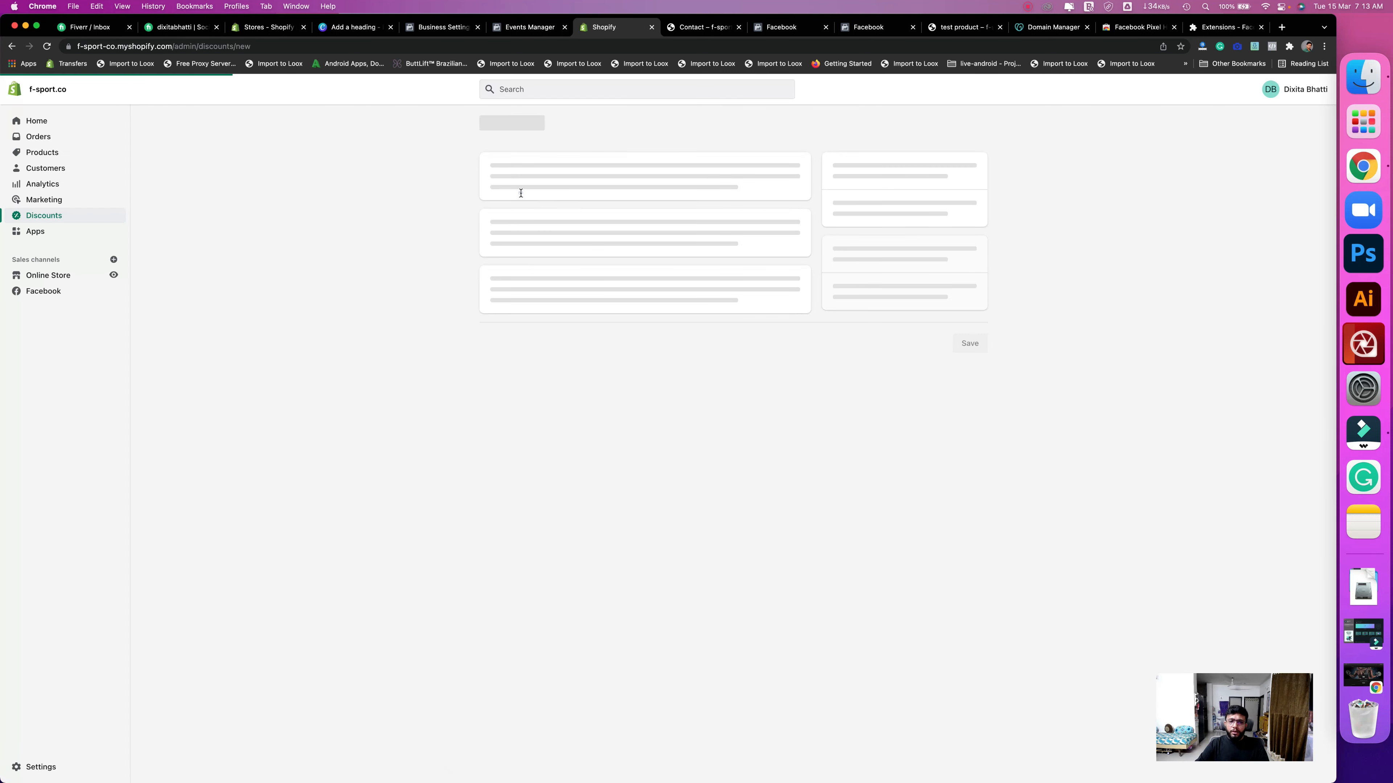
pyautogui.click(520, 191)
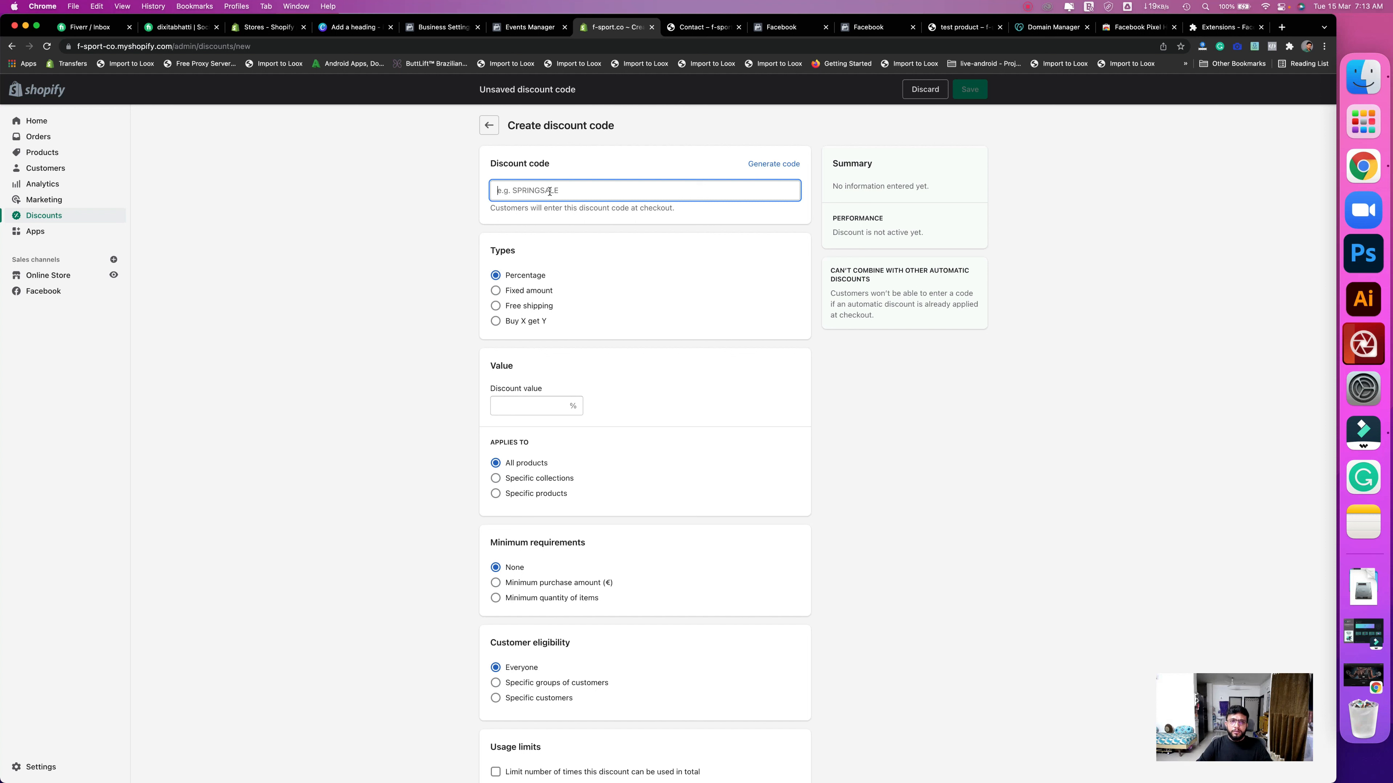
# - Save discount code TEST100 at 100% off, limited to one use per customer
pyautogui.write('TEST')
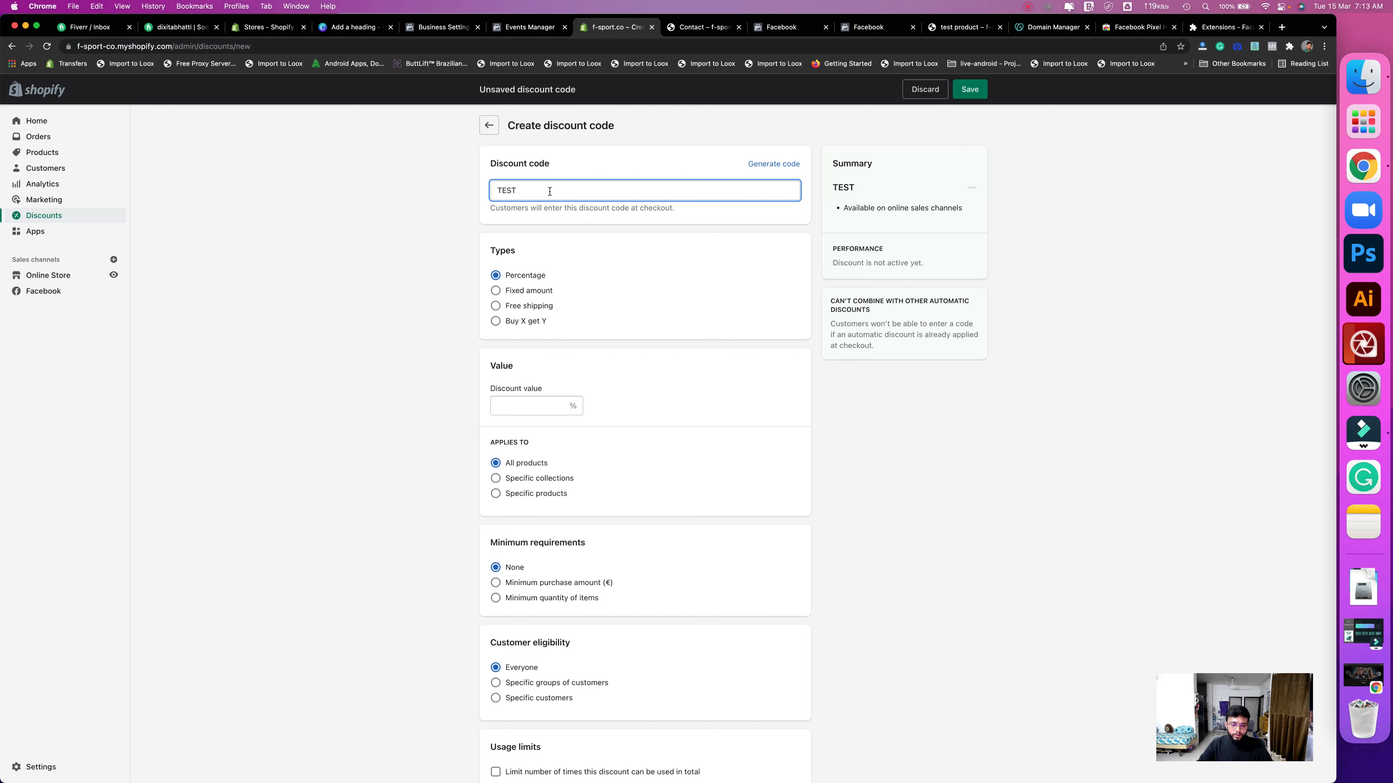
pyautogui.write('100')
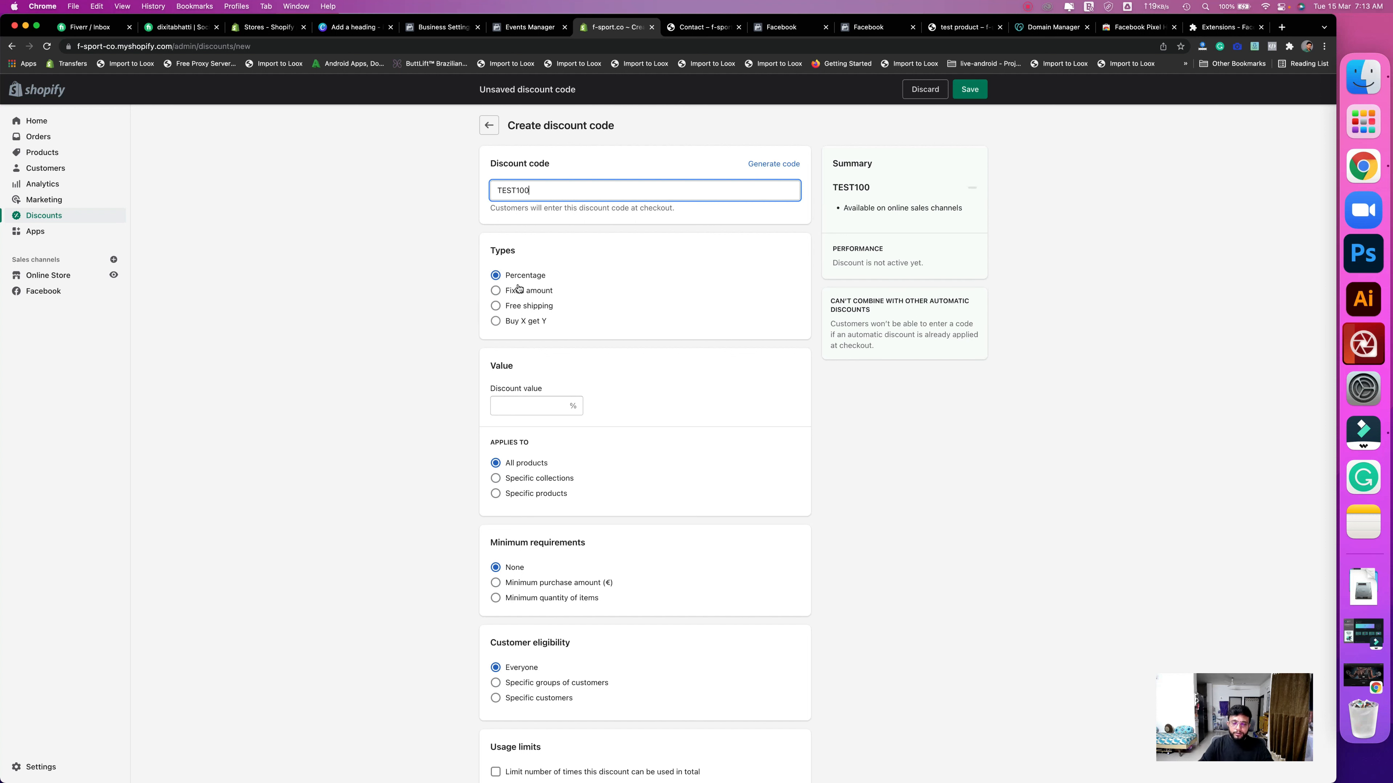
pyautogui.click(553, 406)
pyautogui.write('100')
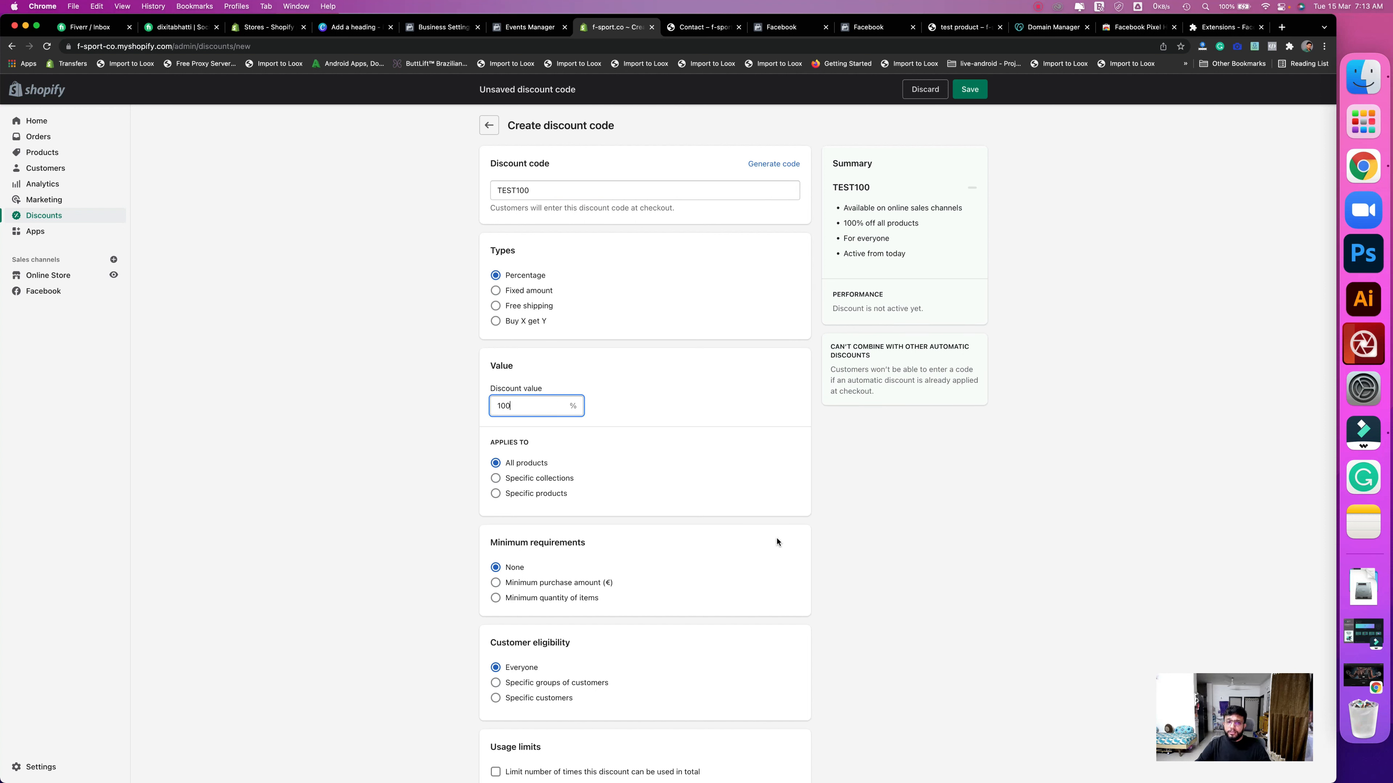
pyautogui.scroll(-5, 776, 541)
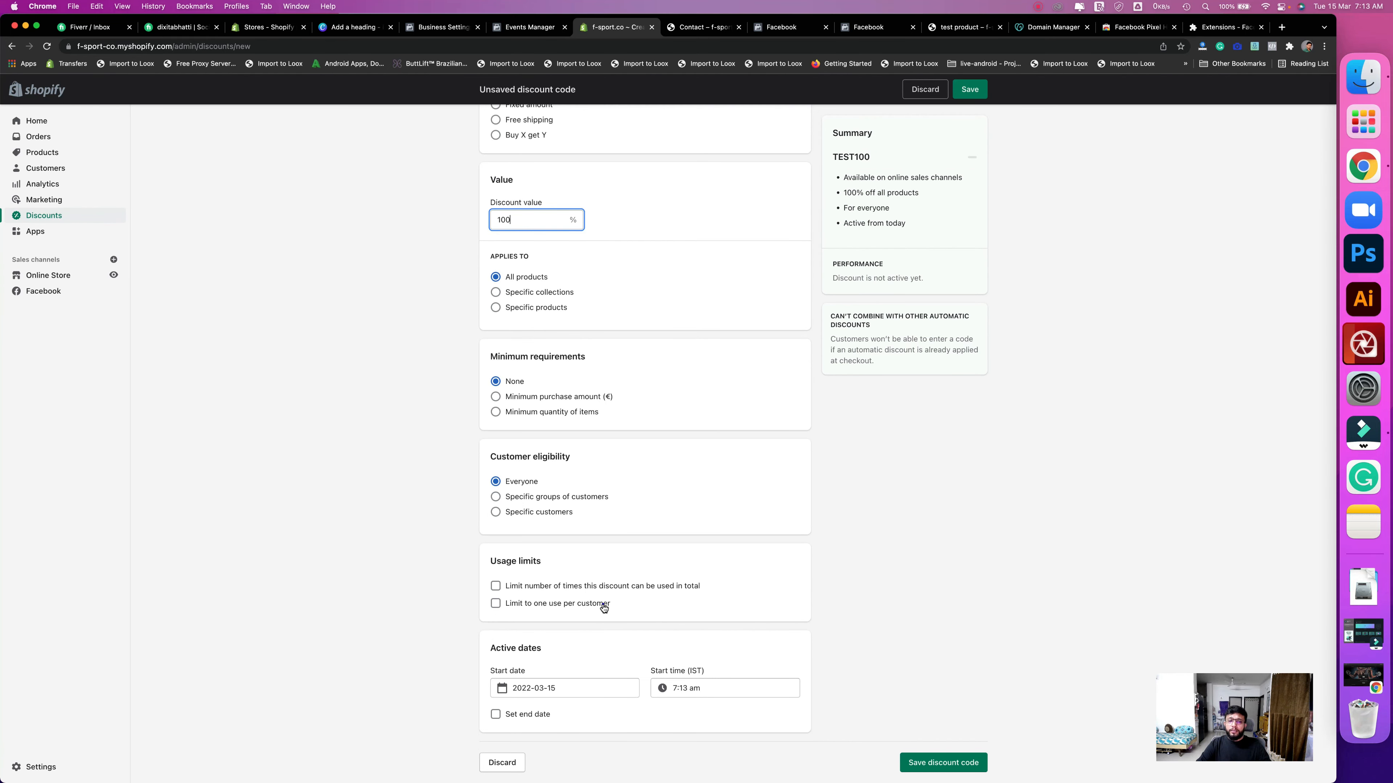
pyautogui.click(603, 605)
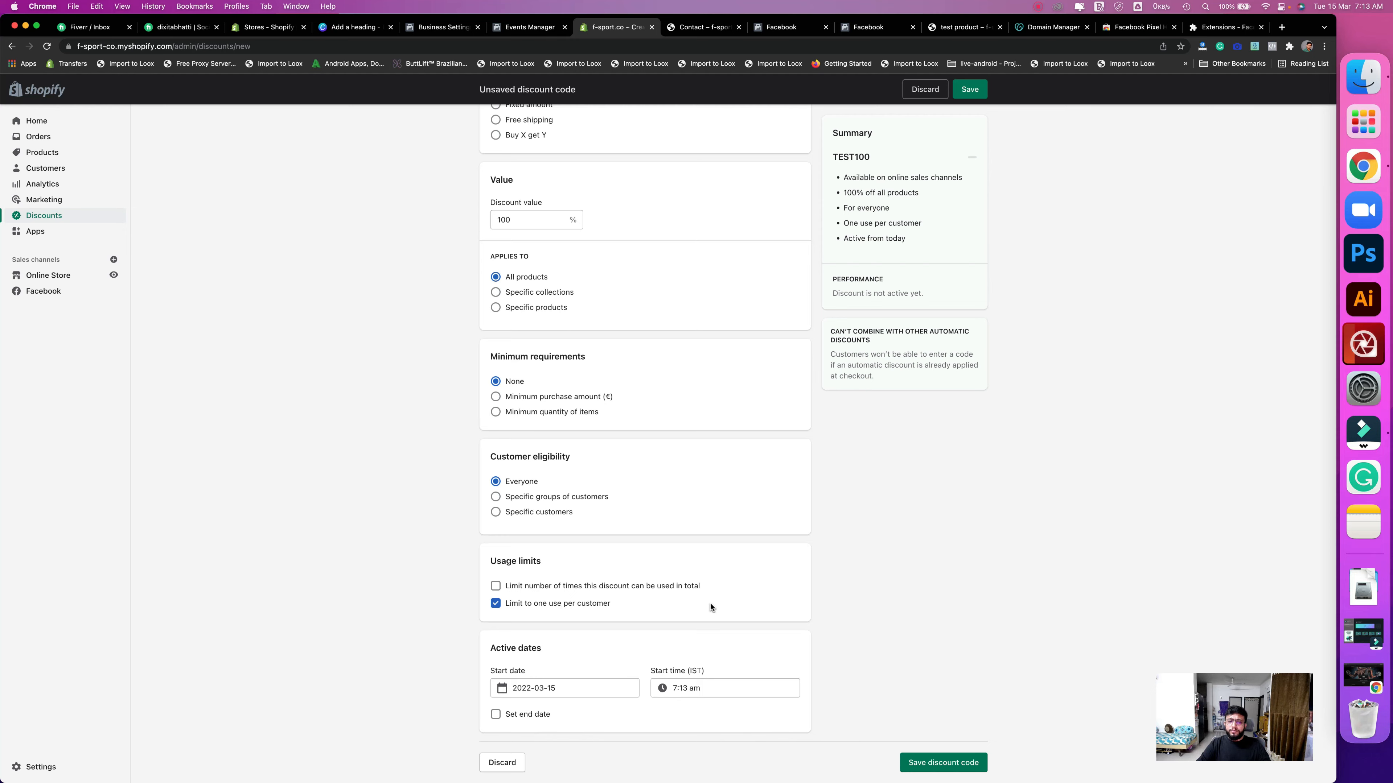
pyautogui.scroll(5, 709, 601)
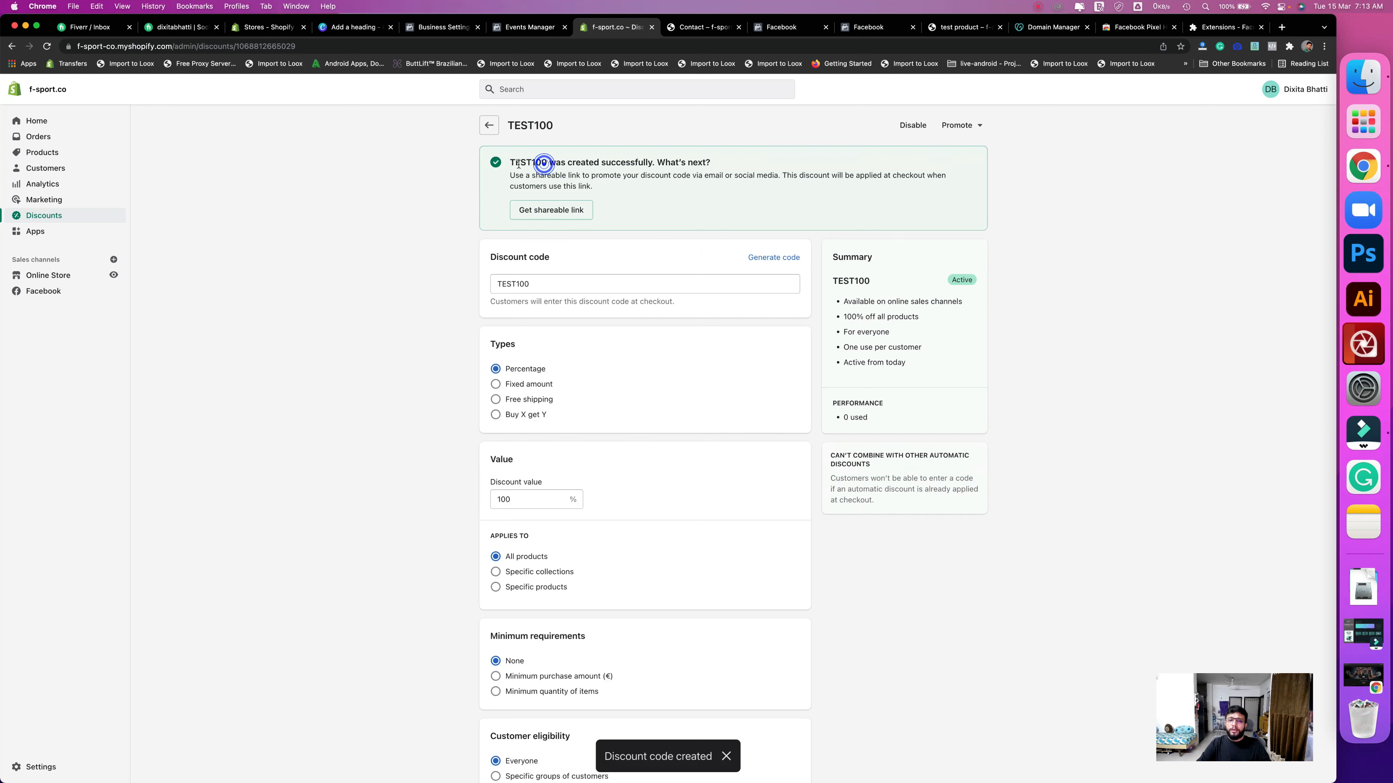
pyautogui.moveTo(542, 162); pyautogui.dragTo(511, 164)
pyautogui.click(532, 168)
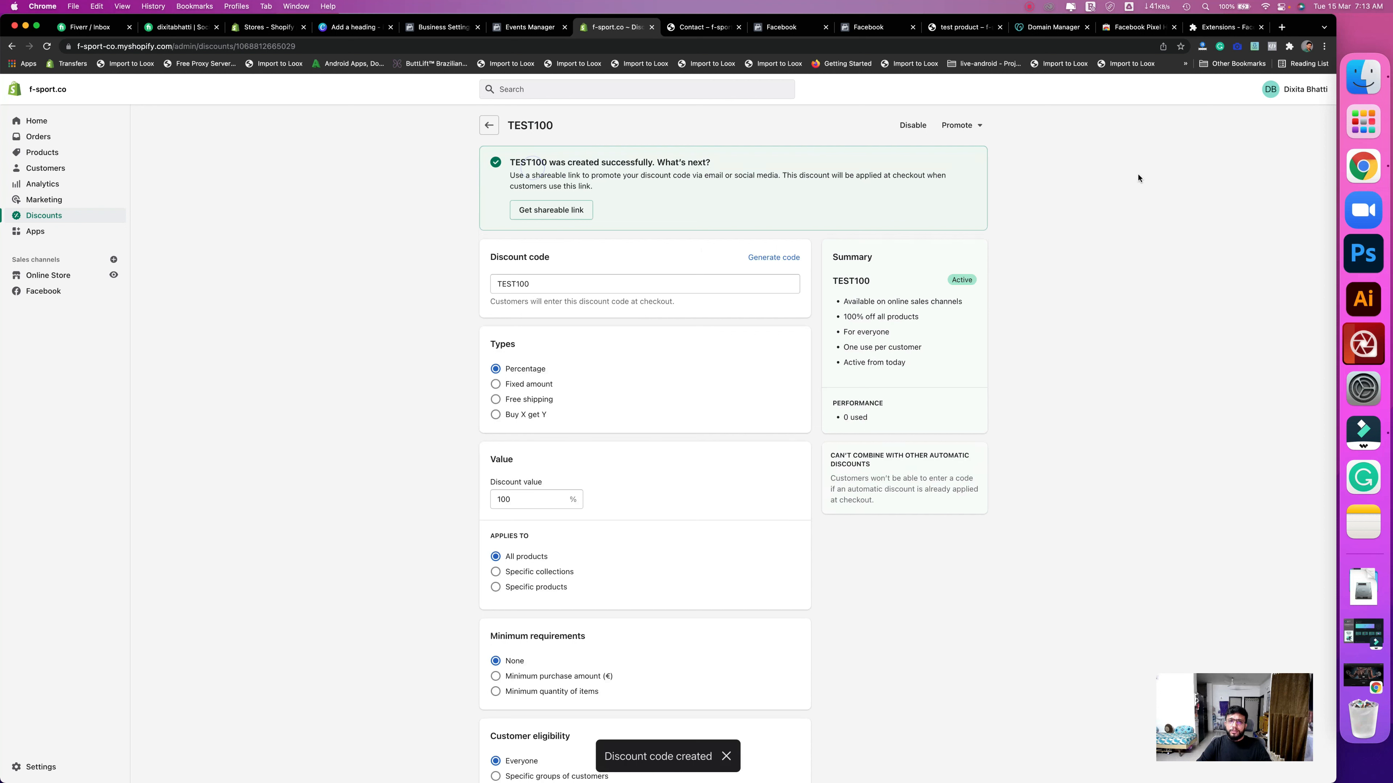
# - Switch to the incognito f-sport.co window and open the test product's page from Shop all
pyautogui.rightClick(1359, 165)
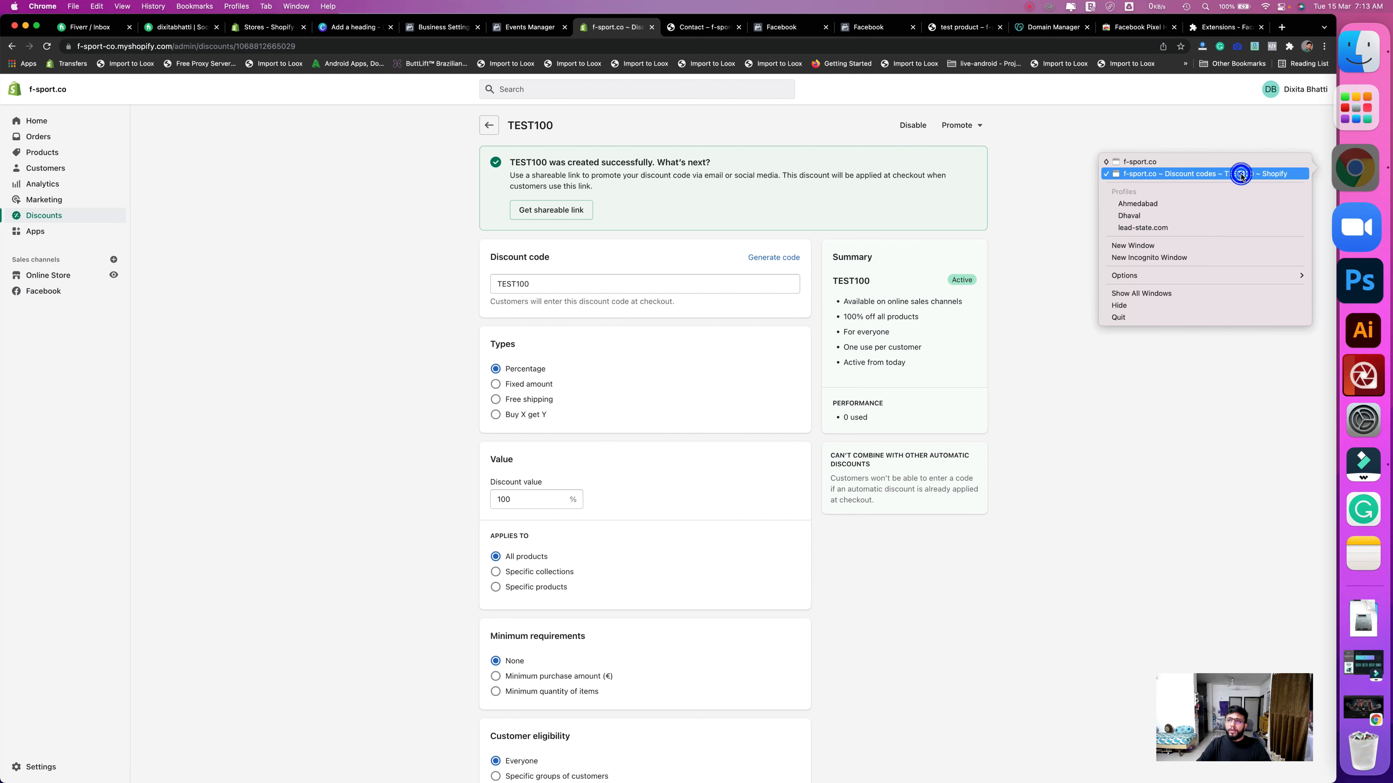
pyautogui.click(1239, 174)
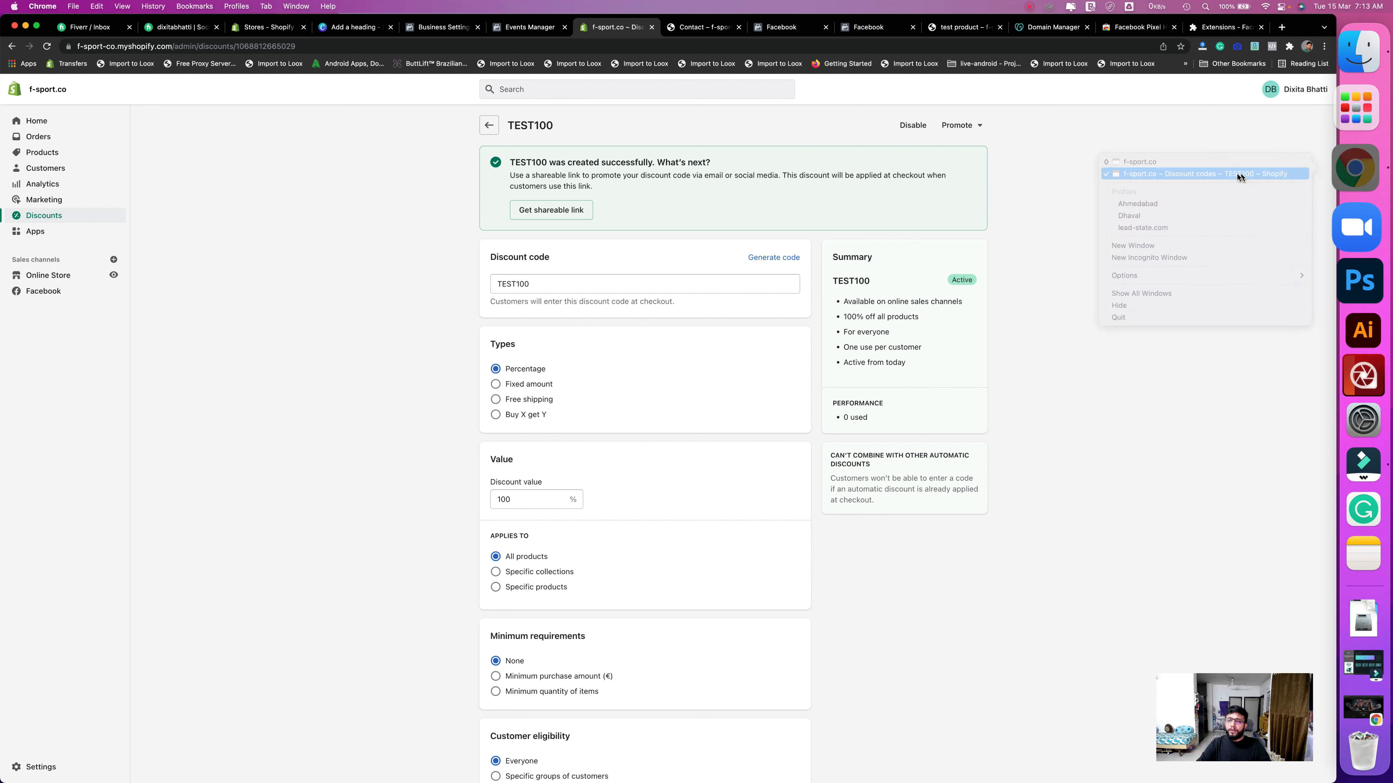
pyautogui.rightClick(1359, 165)
pyautogui.click(1280, 162)
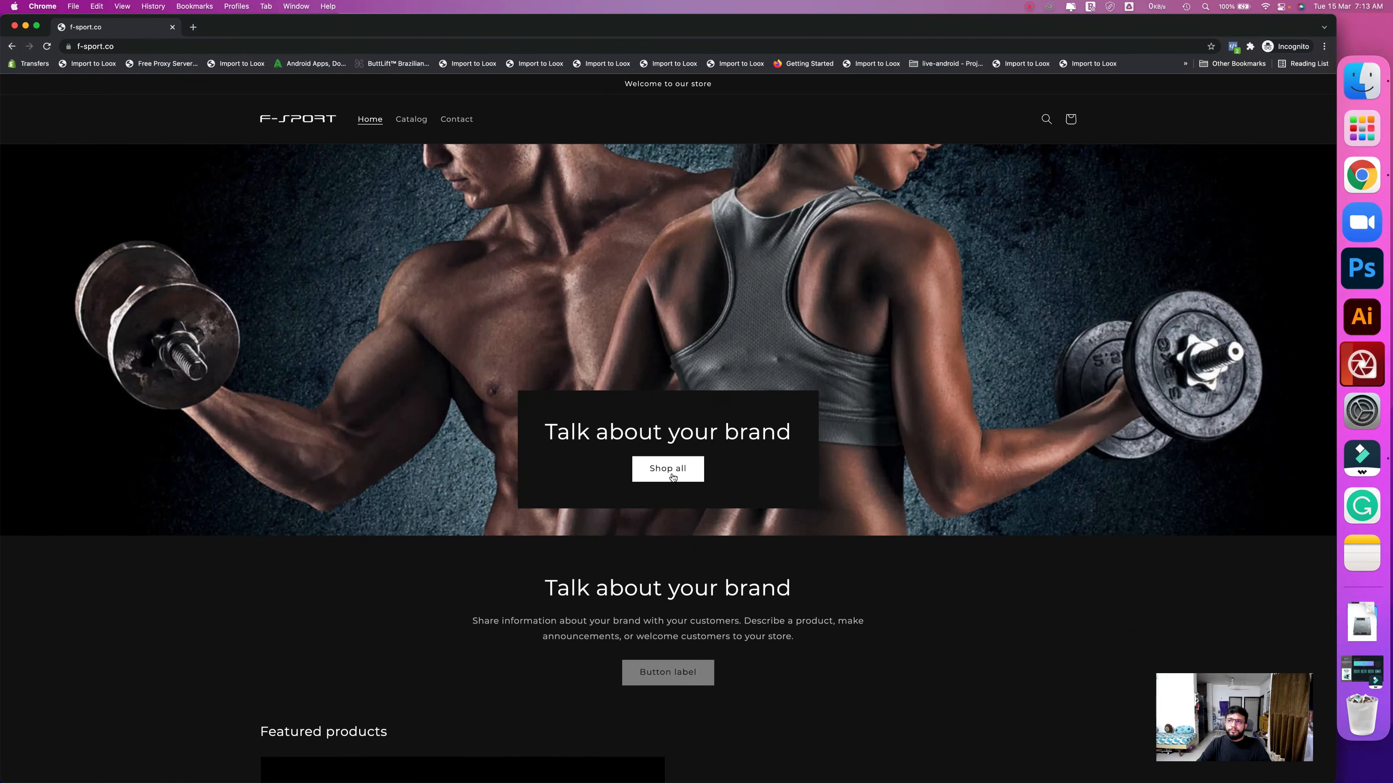
pyautogui.click(672, 475)
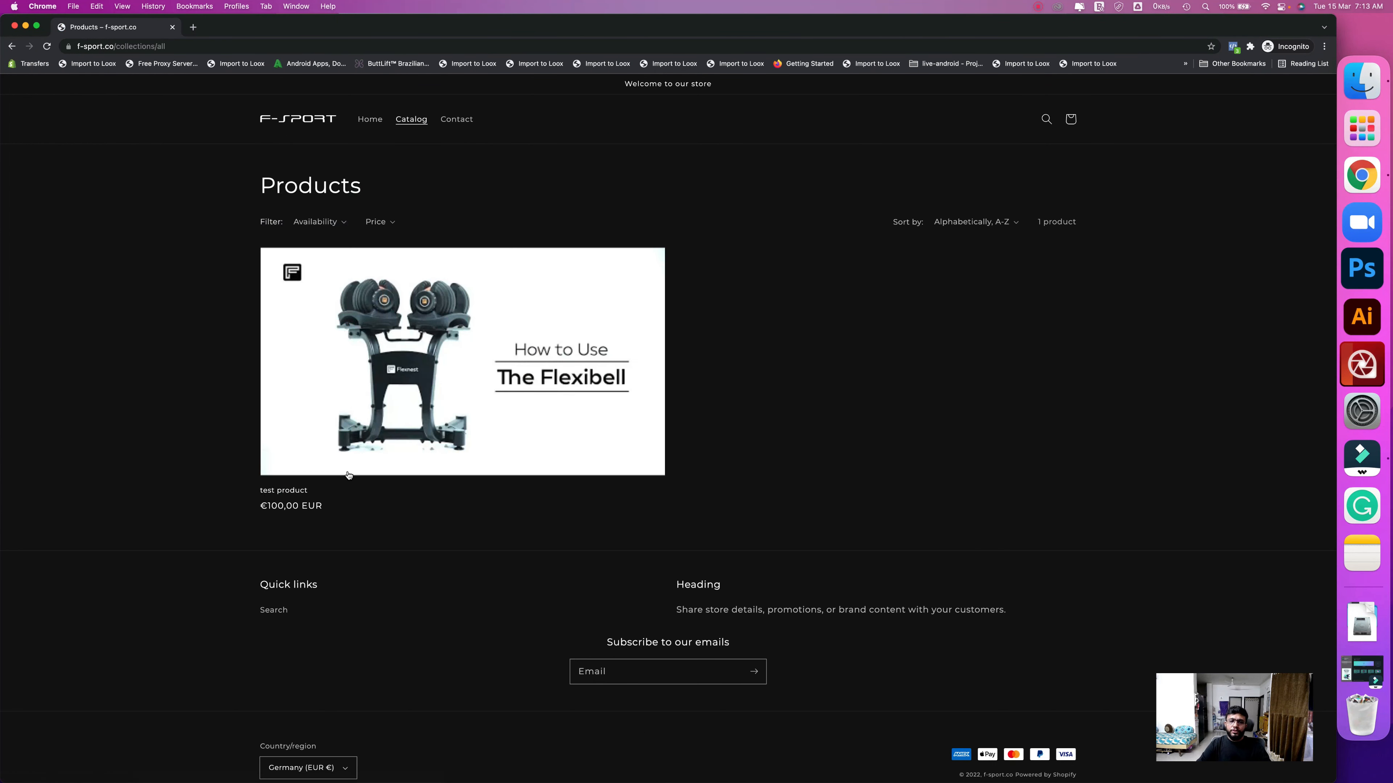
pyautogui.click(294, 492)
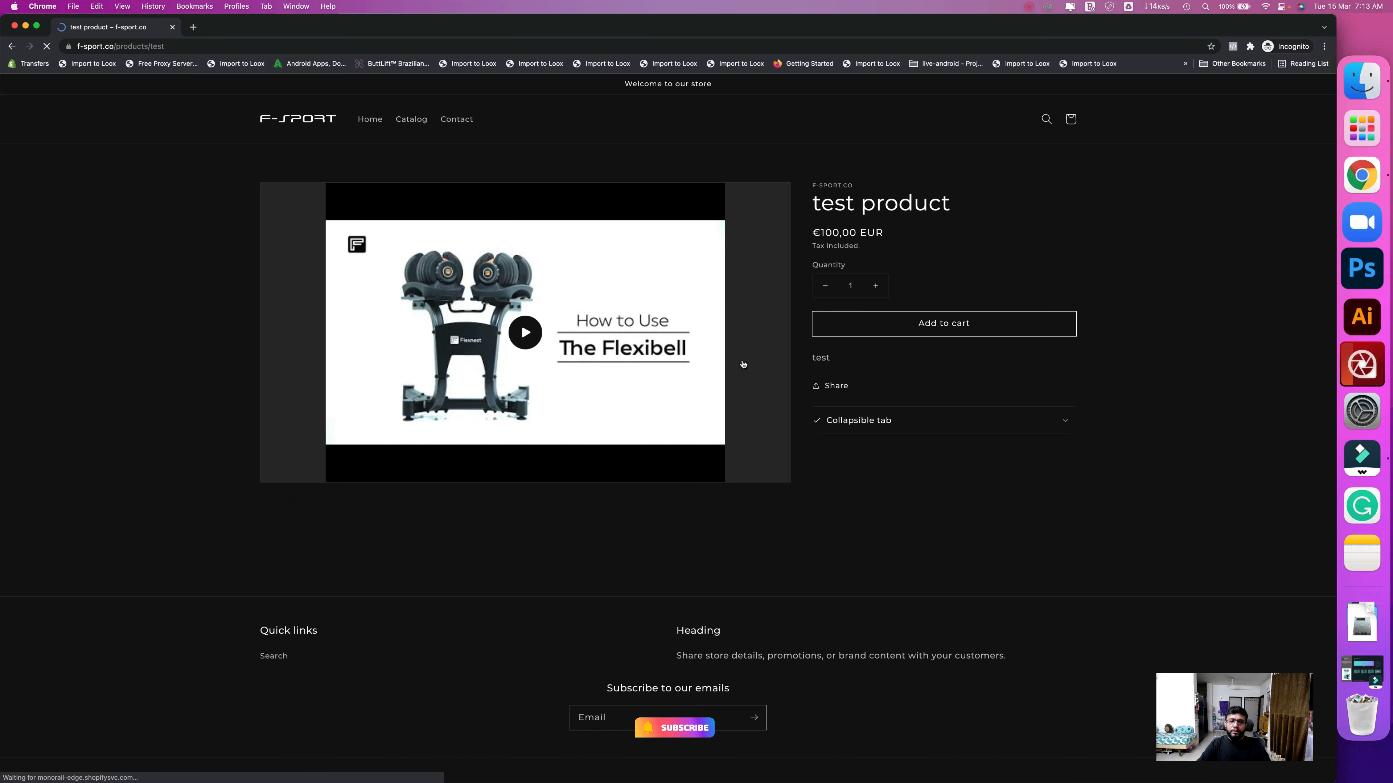
# - Confirm in Pixel Helper that ViewContent fired, then add the test product to the cart
pyautogui.click(1234, 48)
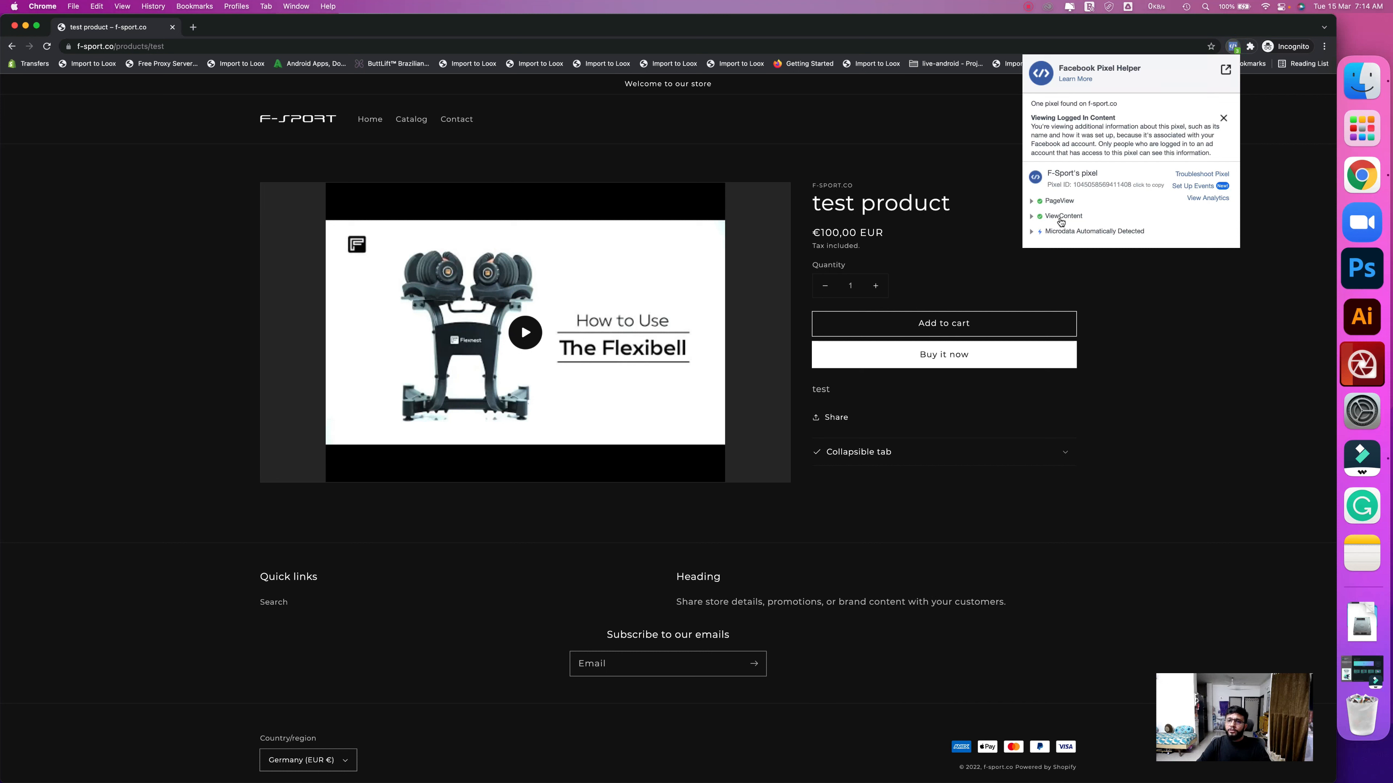
pyautogui.click(999, 277)
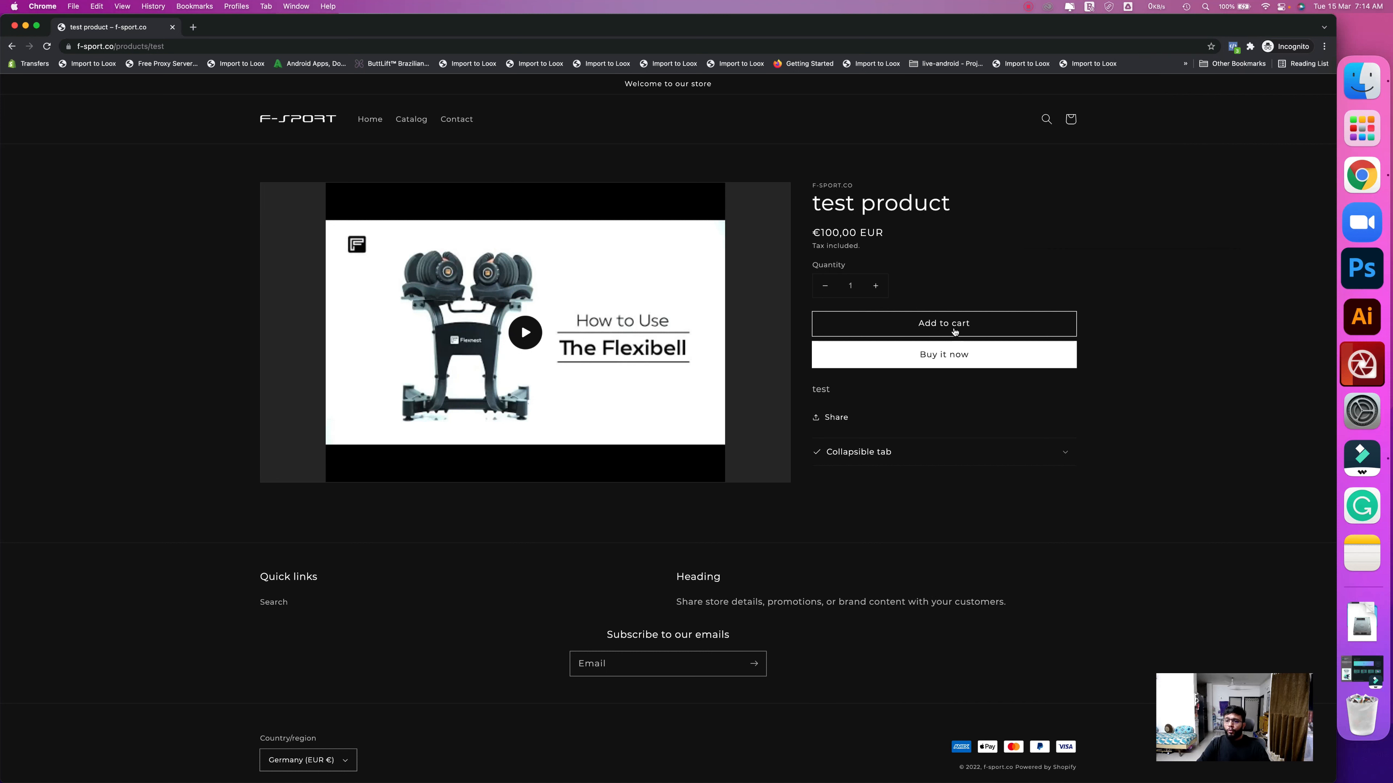
pyautogui.click(931, 328)
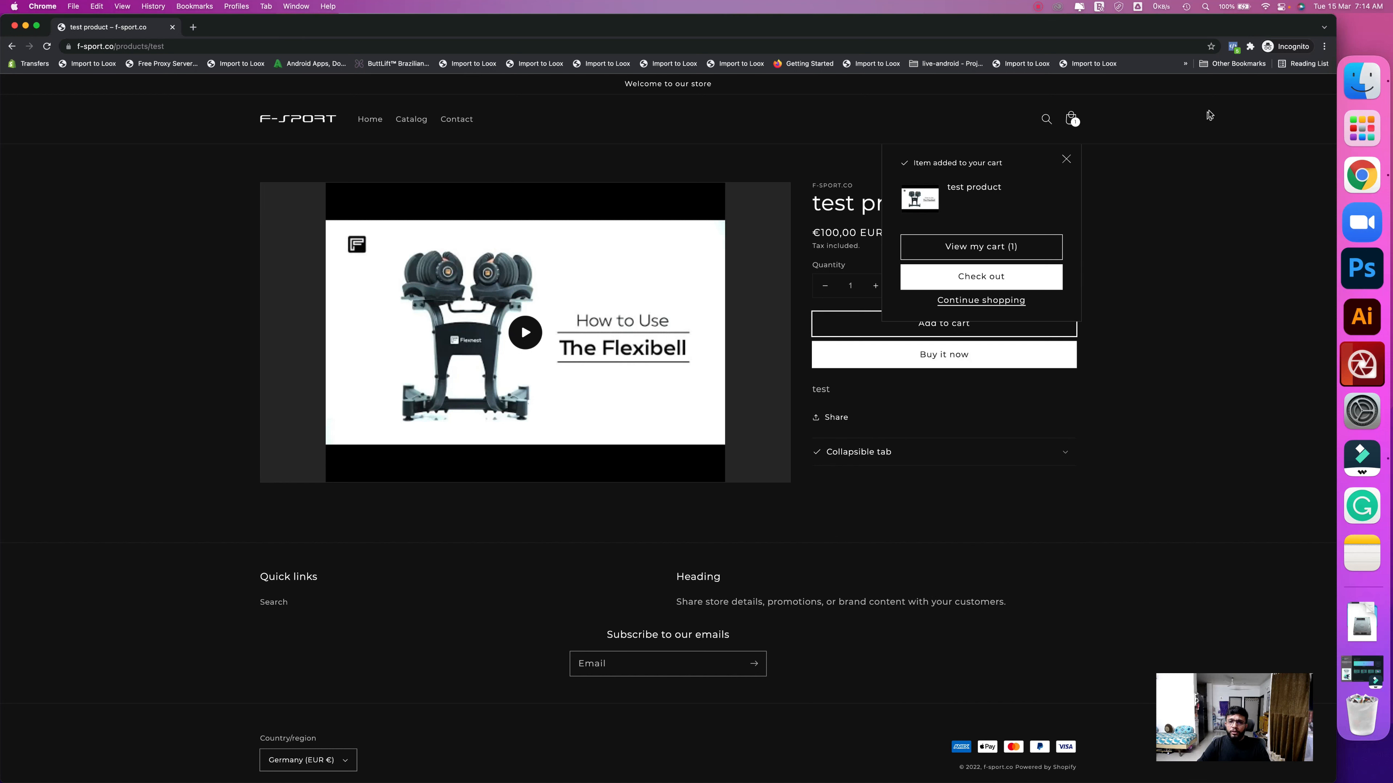
# - Verify AddToCart fired in Pixel Helper and proceed to checkout with the cart
pyautogui.click(1233, 47)
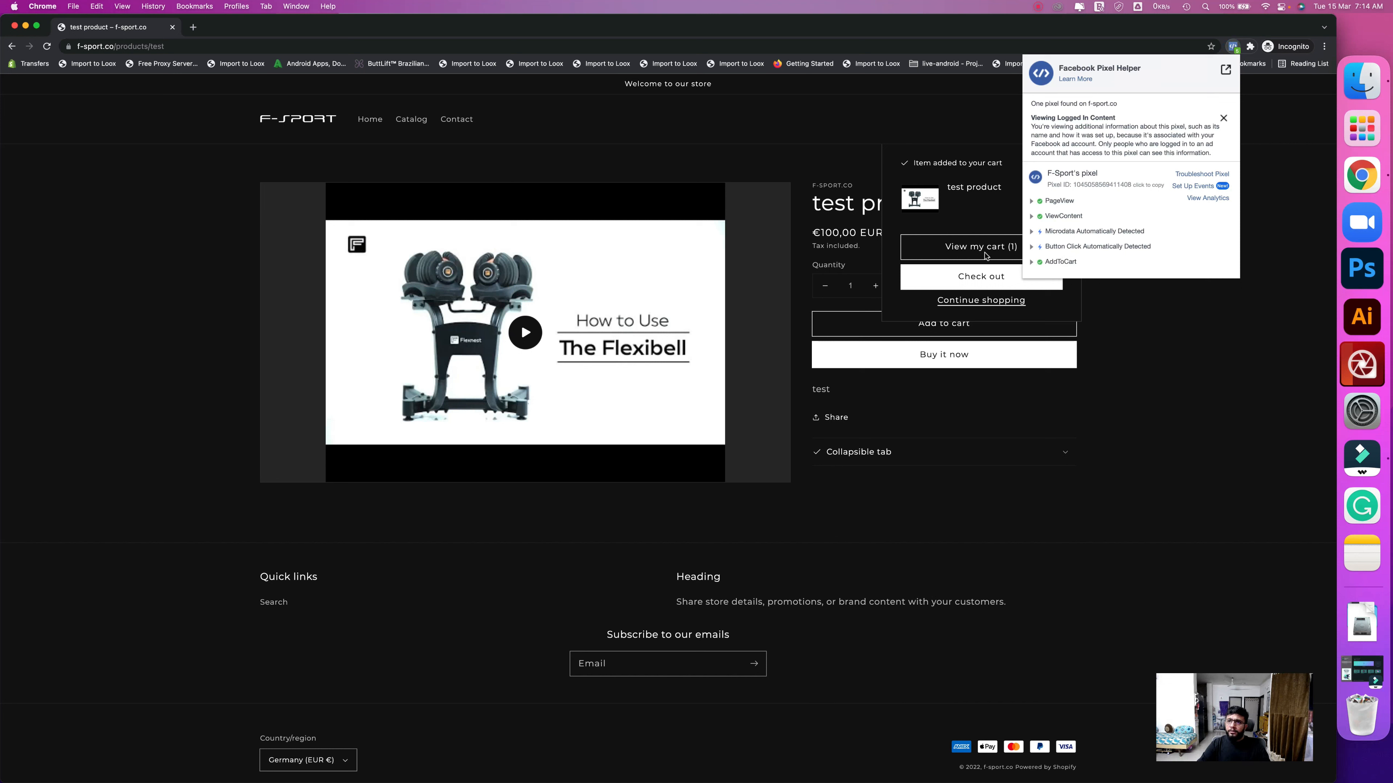
pyautogui.click(971, 278)
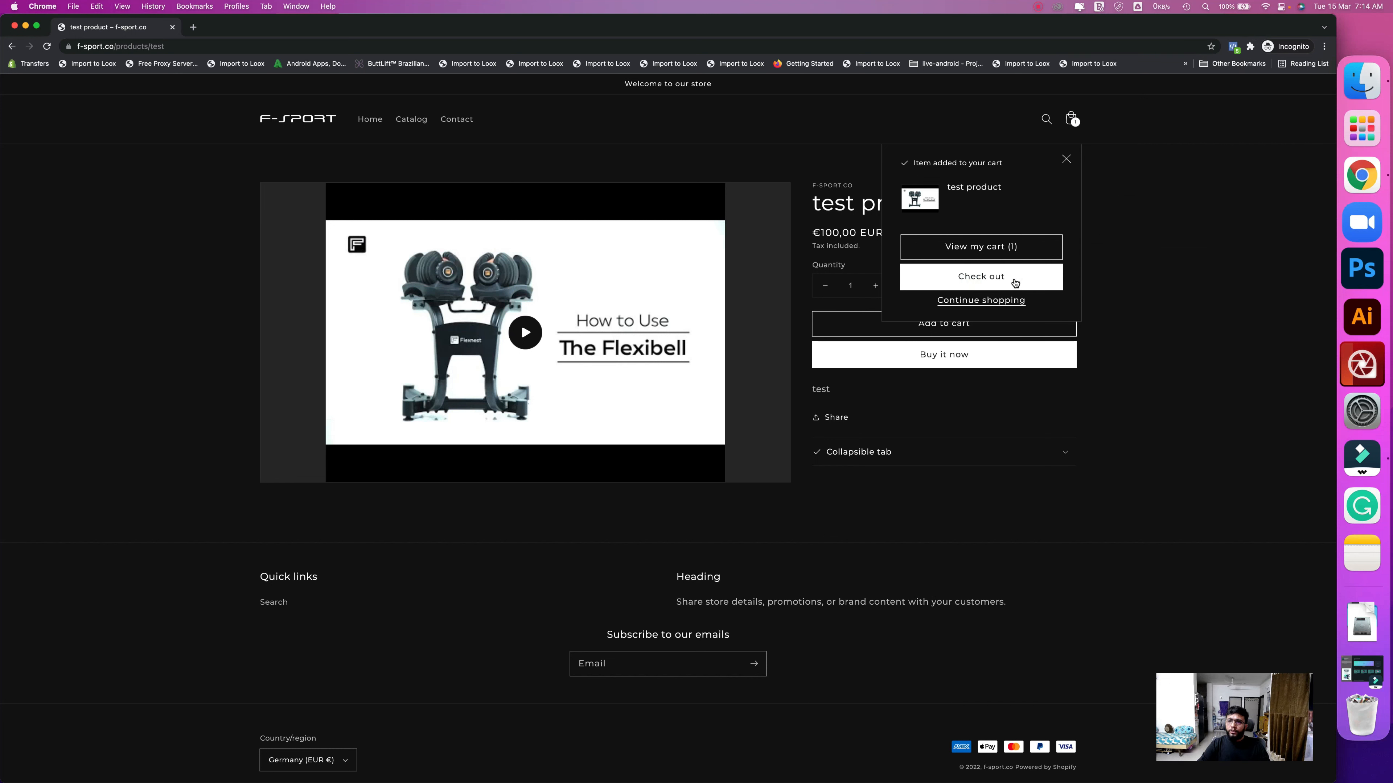
pyautogui.click(1015, 284)
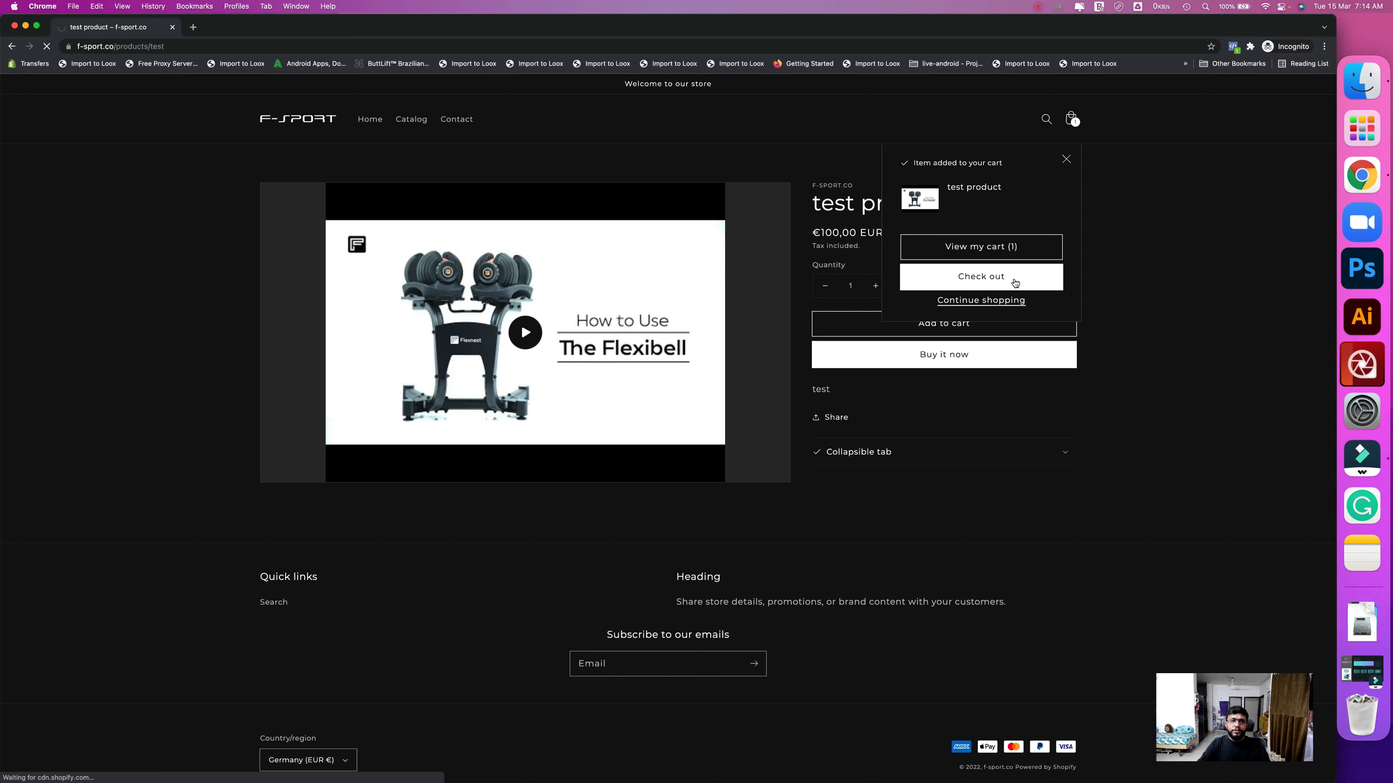
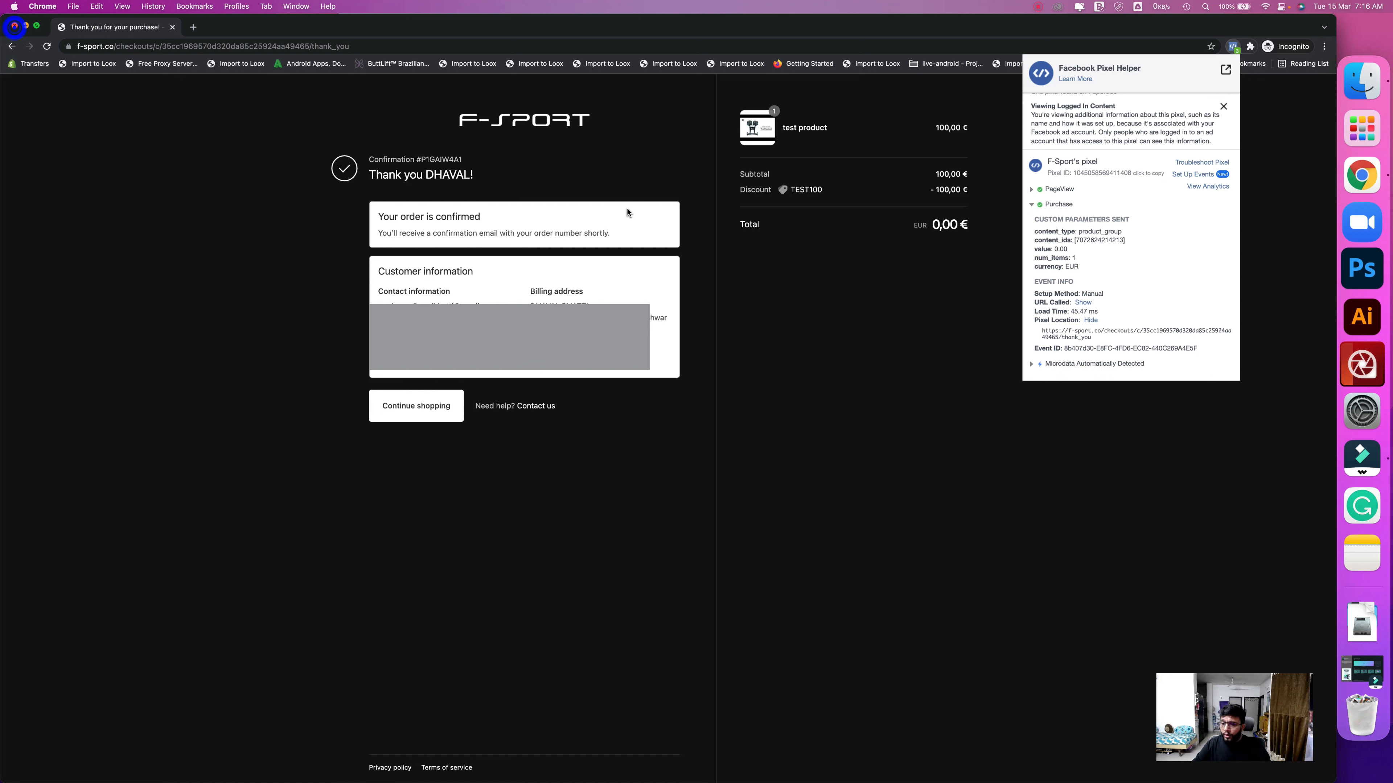
# - Close the checkout window to return to the TEST100 discount page in the store admin
pyautogui.press('super+w')
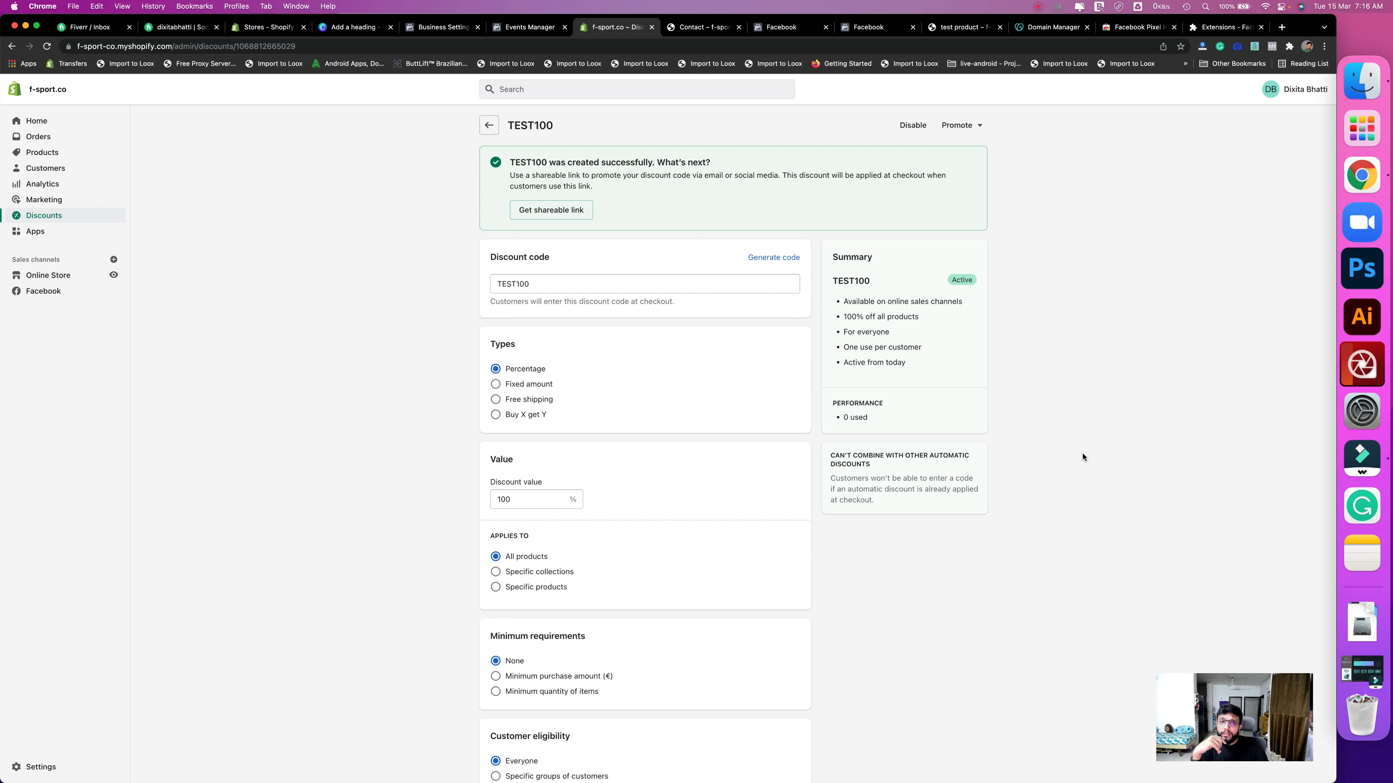
# - Open Online Store preferences and scroll down to the Customer privacy section
pyautogui.click(404, 402)
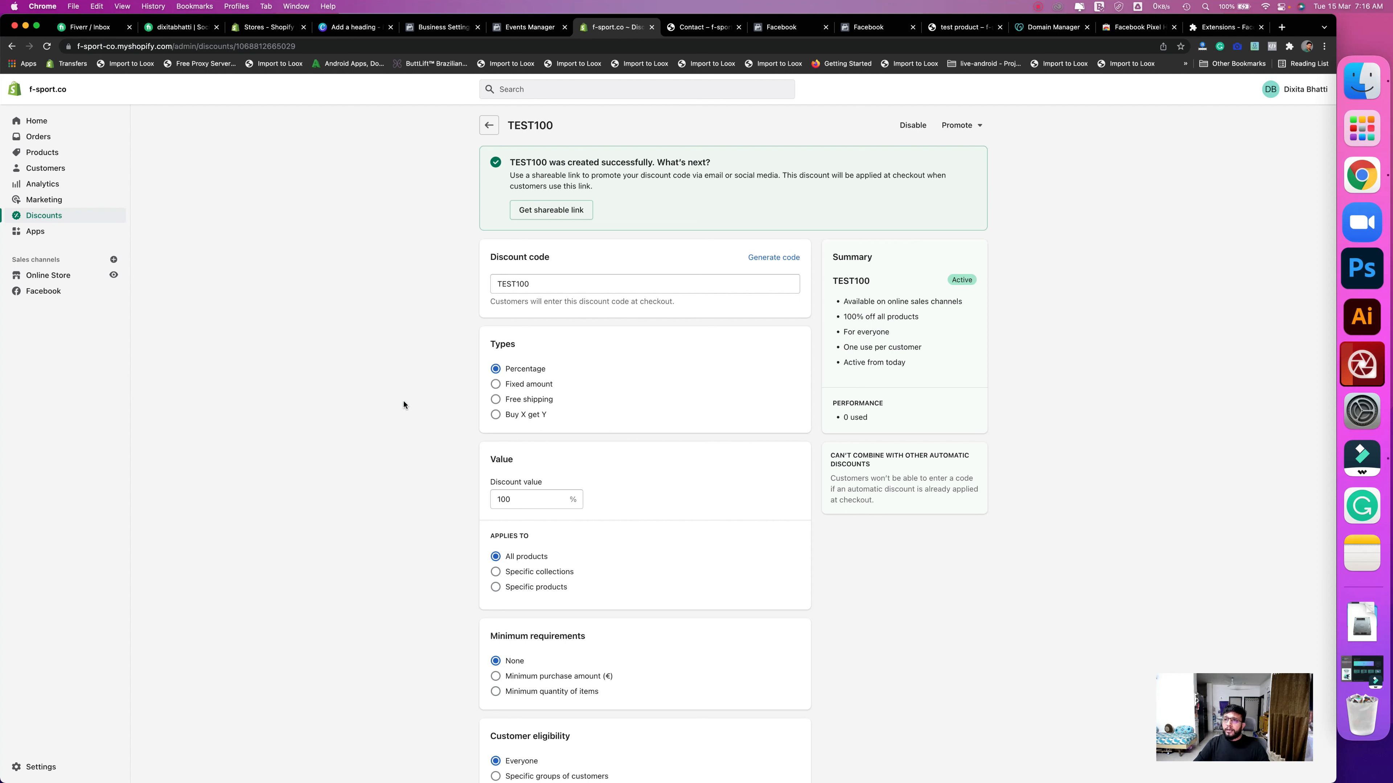
pyautogui.click(48, 276)
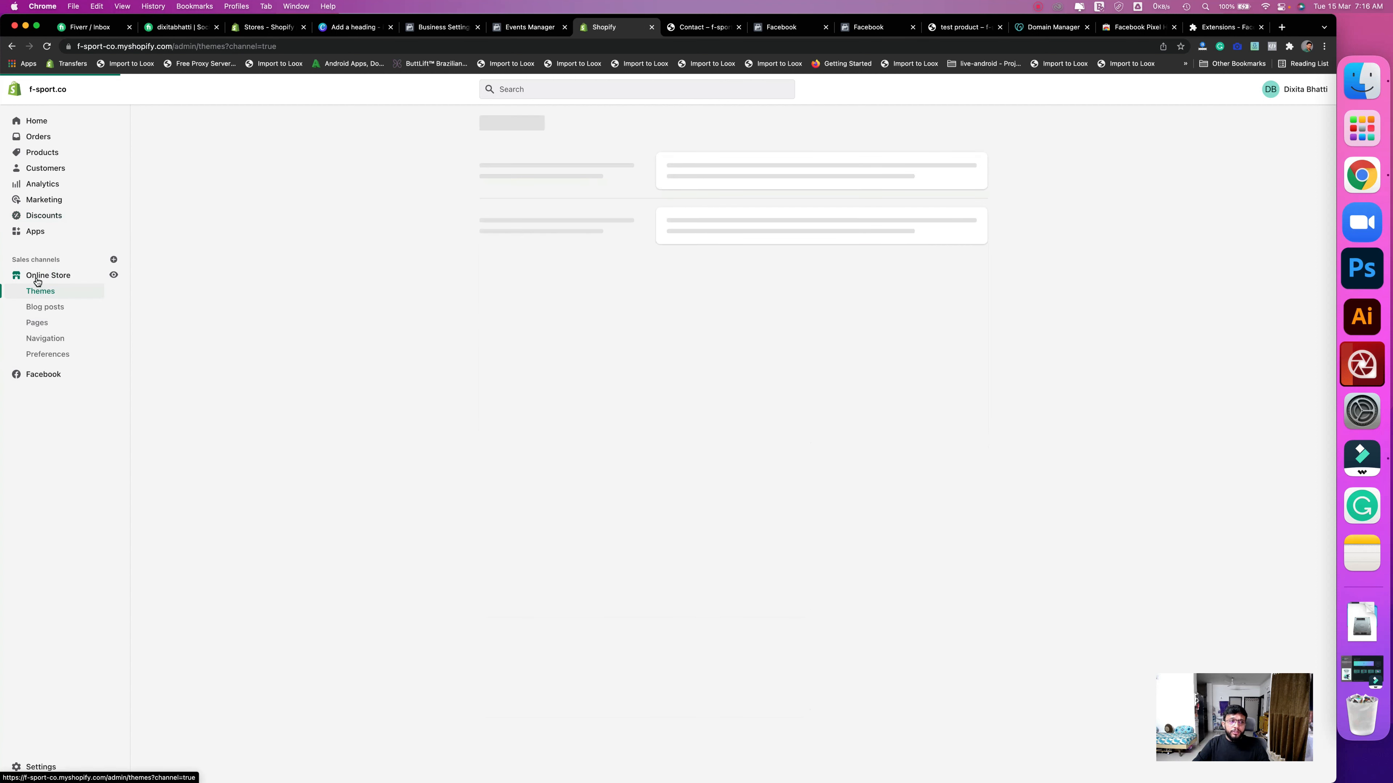
pyautogui.click(53, 352)
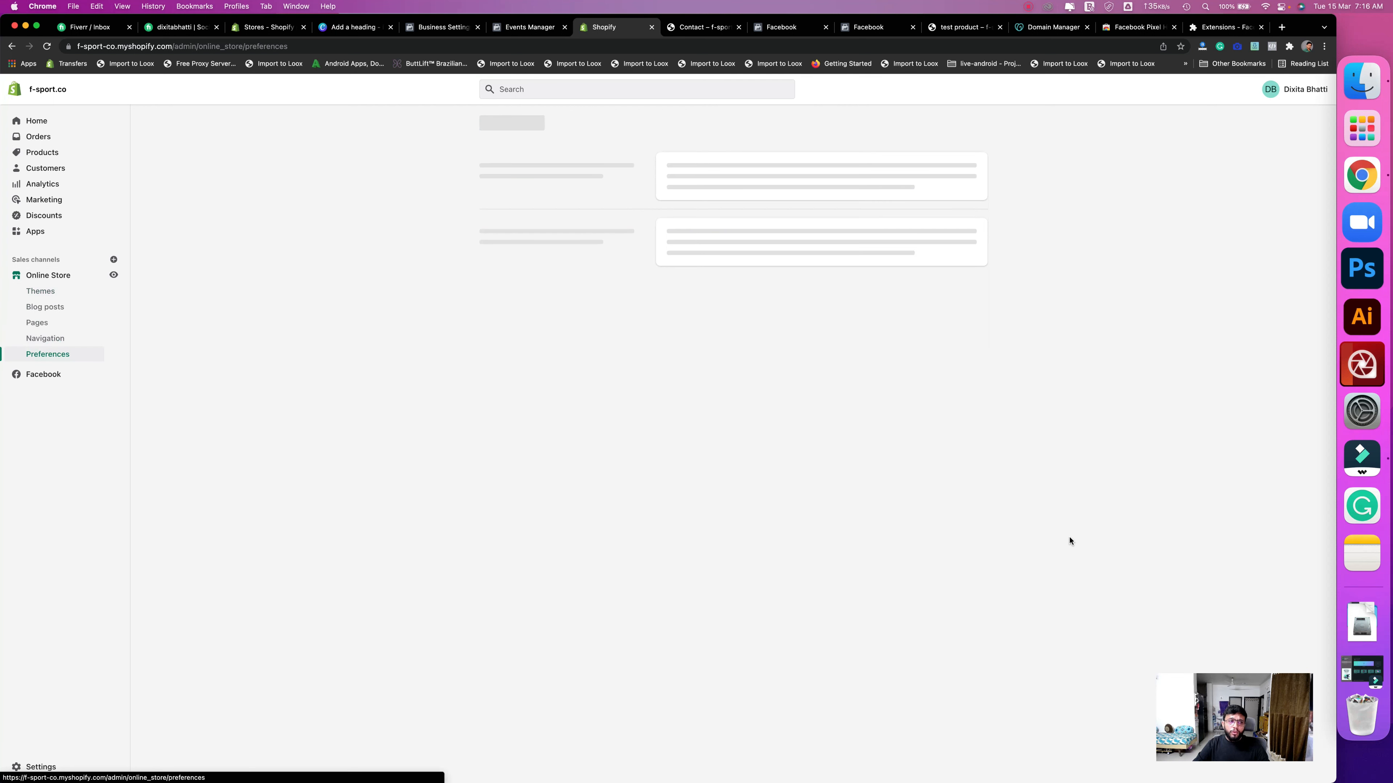
pyautogui.scroll(-8, 1069, 541)
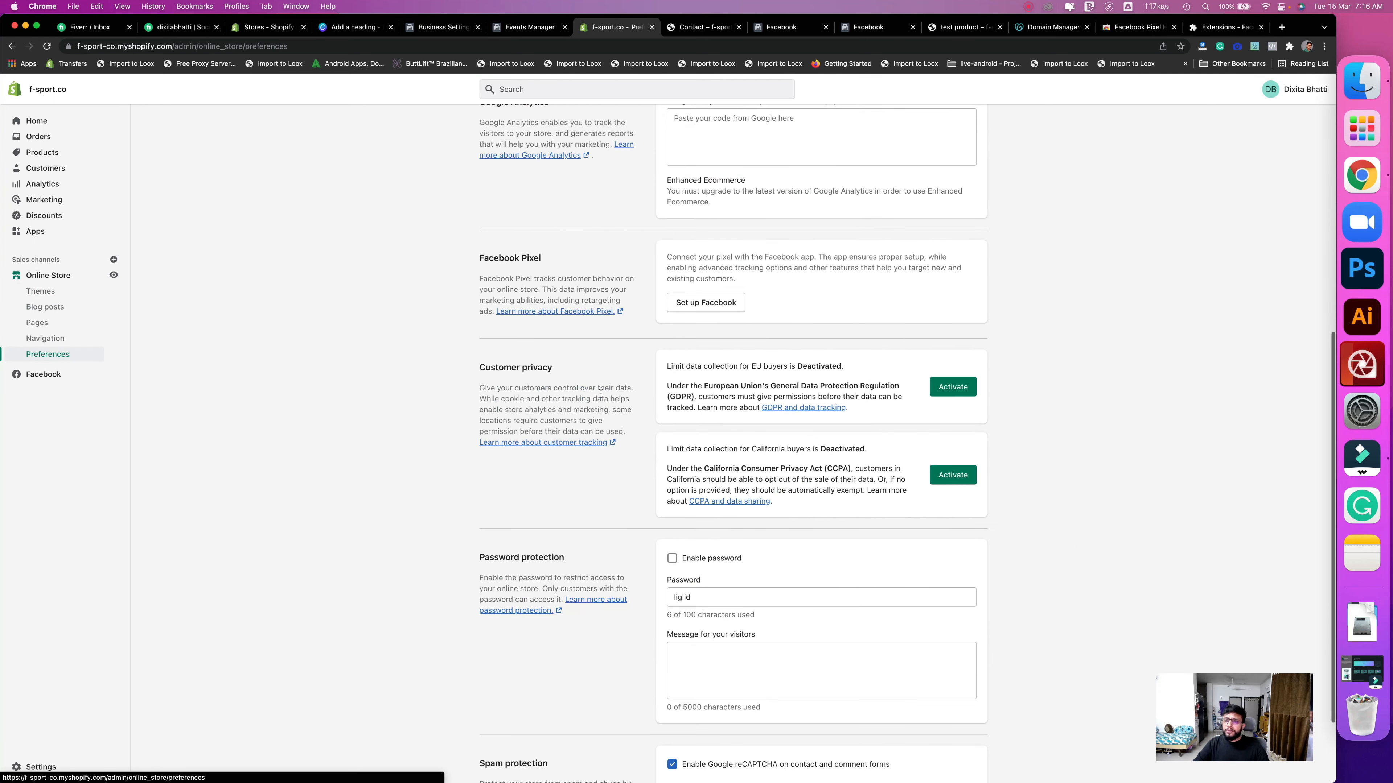
pyautogui.moveTo(464, 369); pyautogui.dragTo(549, 368)
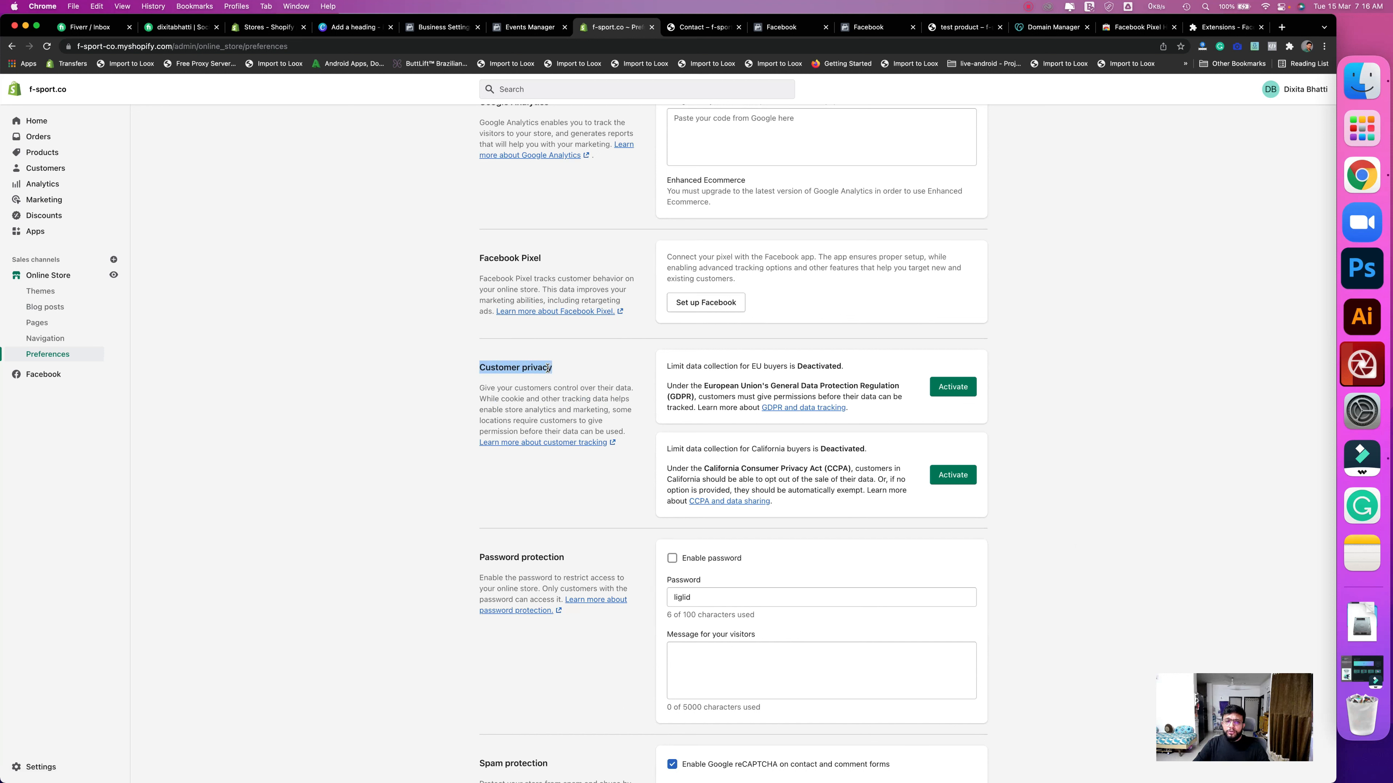
pyautogui.click(529, 376)
# - Point out that EU and California data collection limits are deactivated
pyautogui.moveTo(715, 367); pyautogui.dragTo(847, 367)
pyautogui.moveTo(877, 453); pyautogui.dragTo(668, 449)
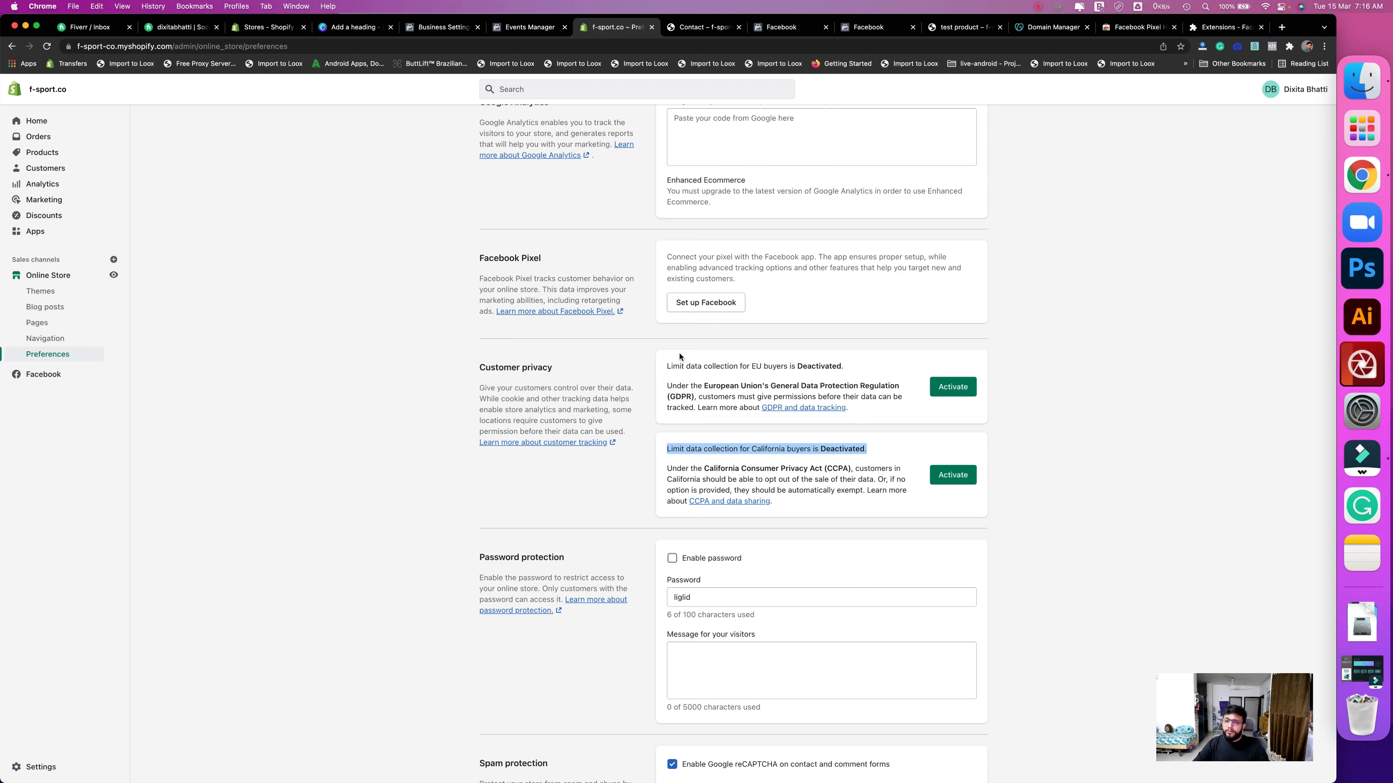
pyautogui.moveTo(685, 366); pyautogui.dragTo(858, 366)
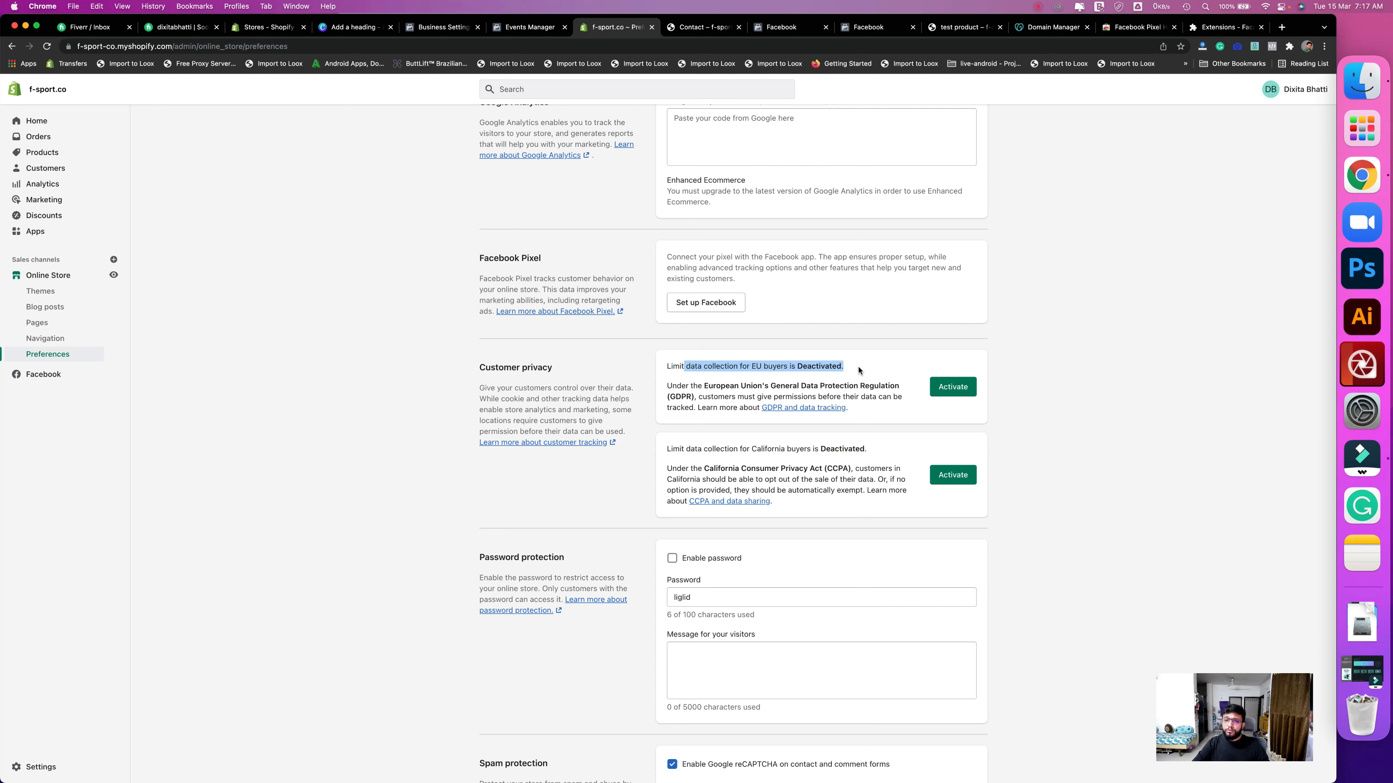
pyautogui.click(858, 370)
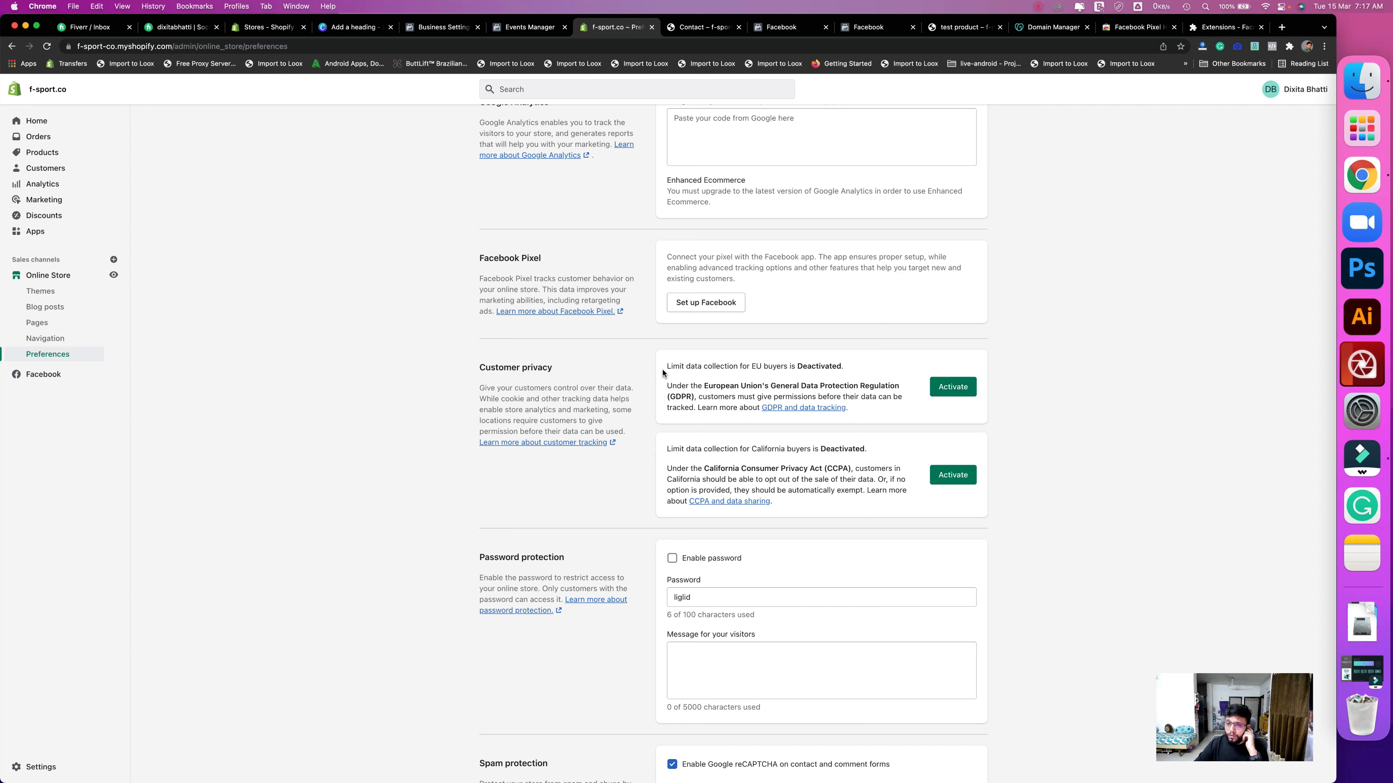
pyautogui.moveTo(919, 390); pyautogui.dragTo(911, 412)
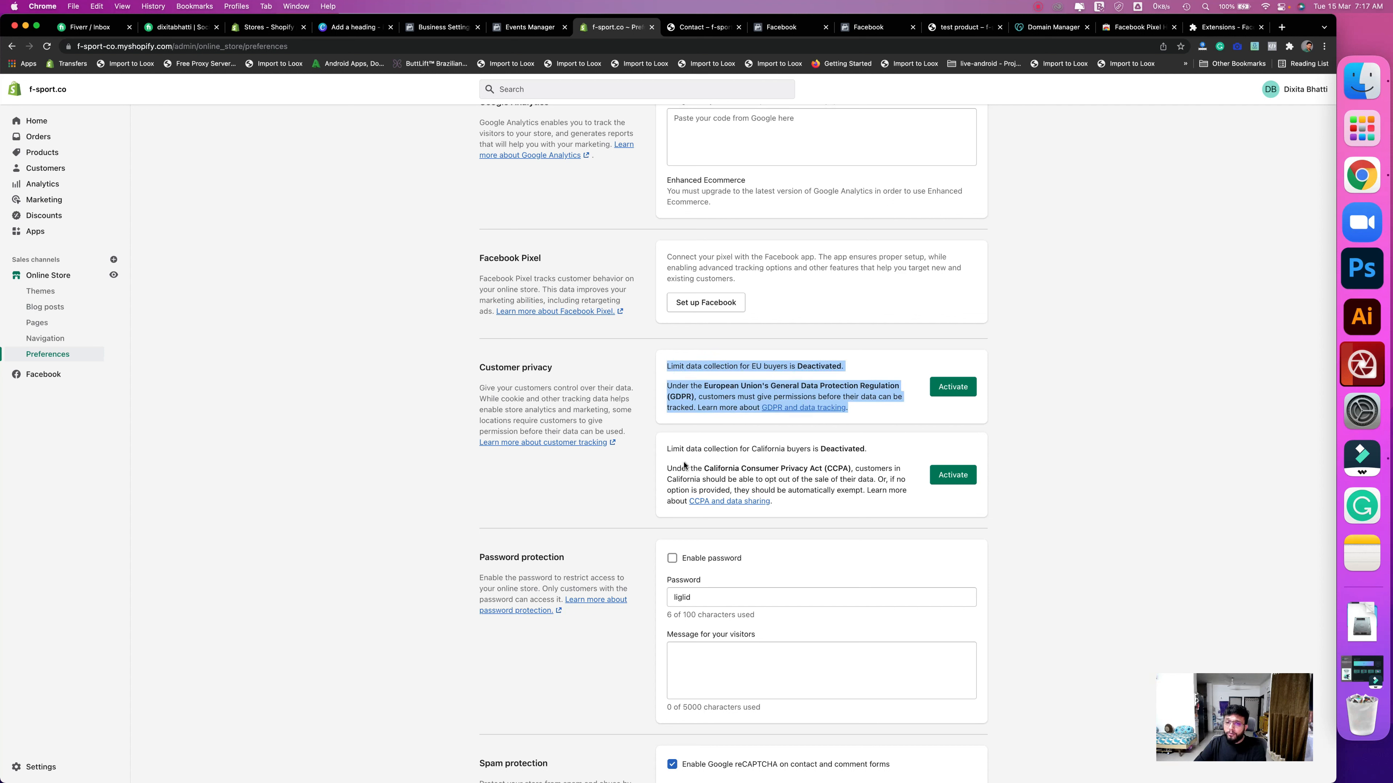
pyautogui.moveTo(666, 451); pyautogui.dragTo(778, 505)
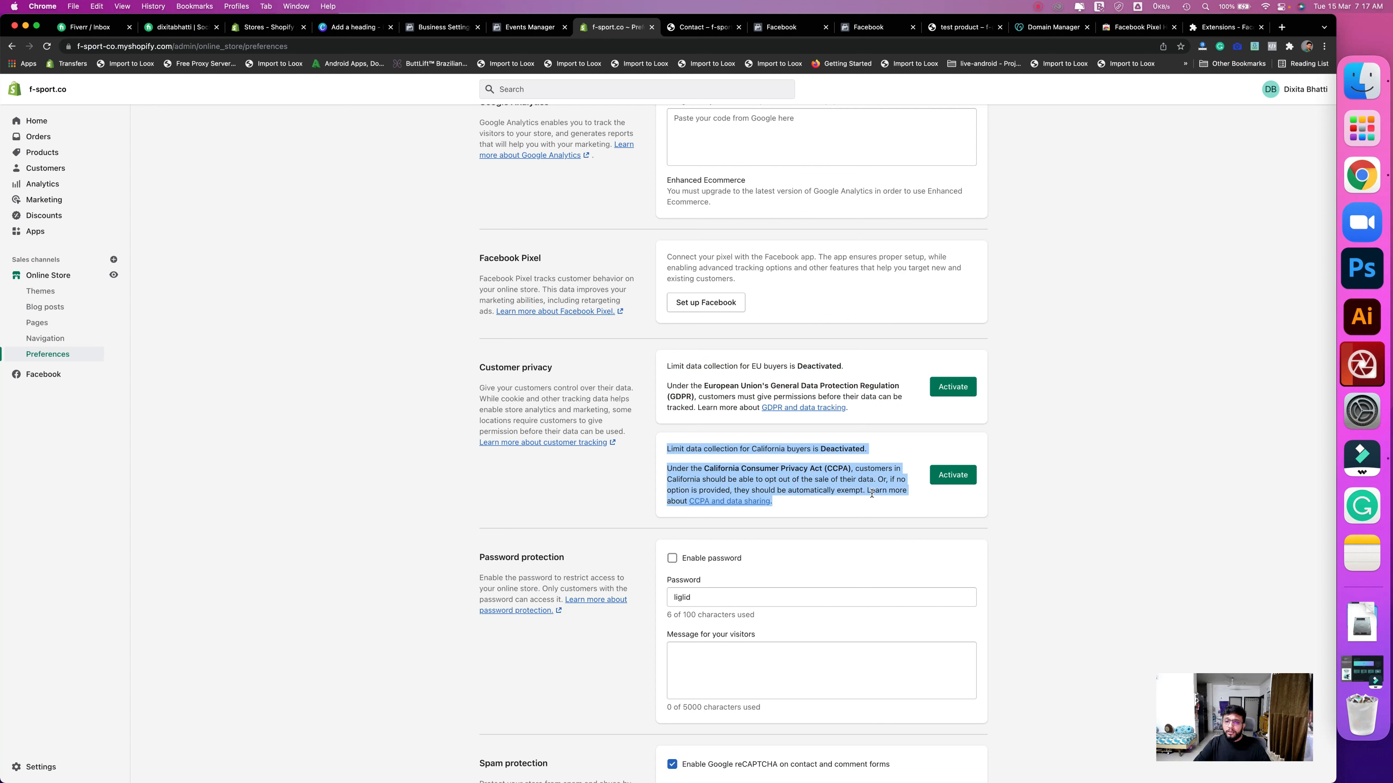
pyautogui.click(731, 468)
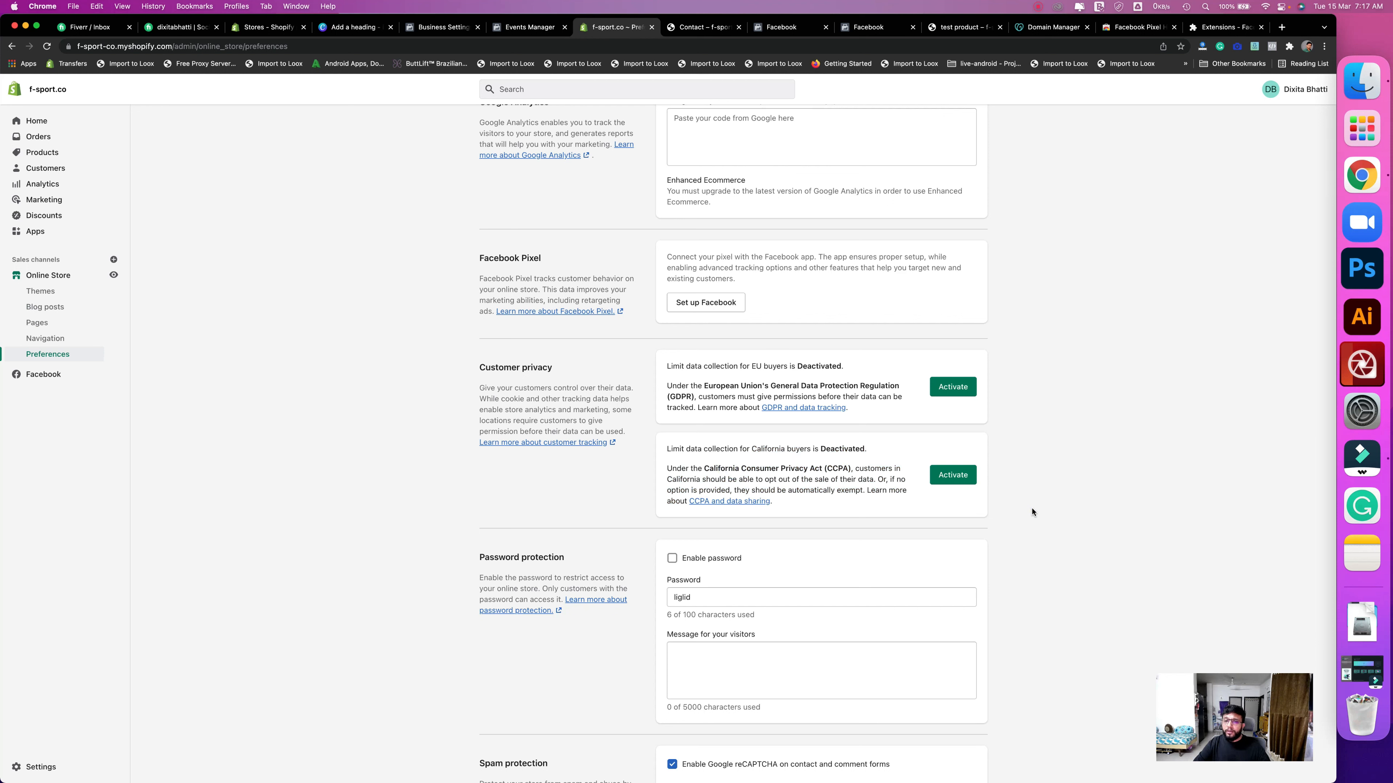
# - Highlight both privacy paragraphs together, then bring up the Canva checklist slide
pyautogui.moveTo(1010, 512); pyautogui.dragTo(669, 365)
pyautogui.click(780, 377)
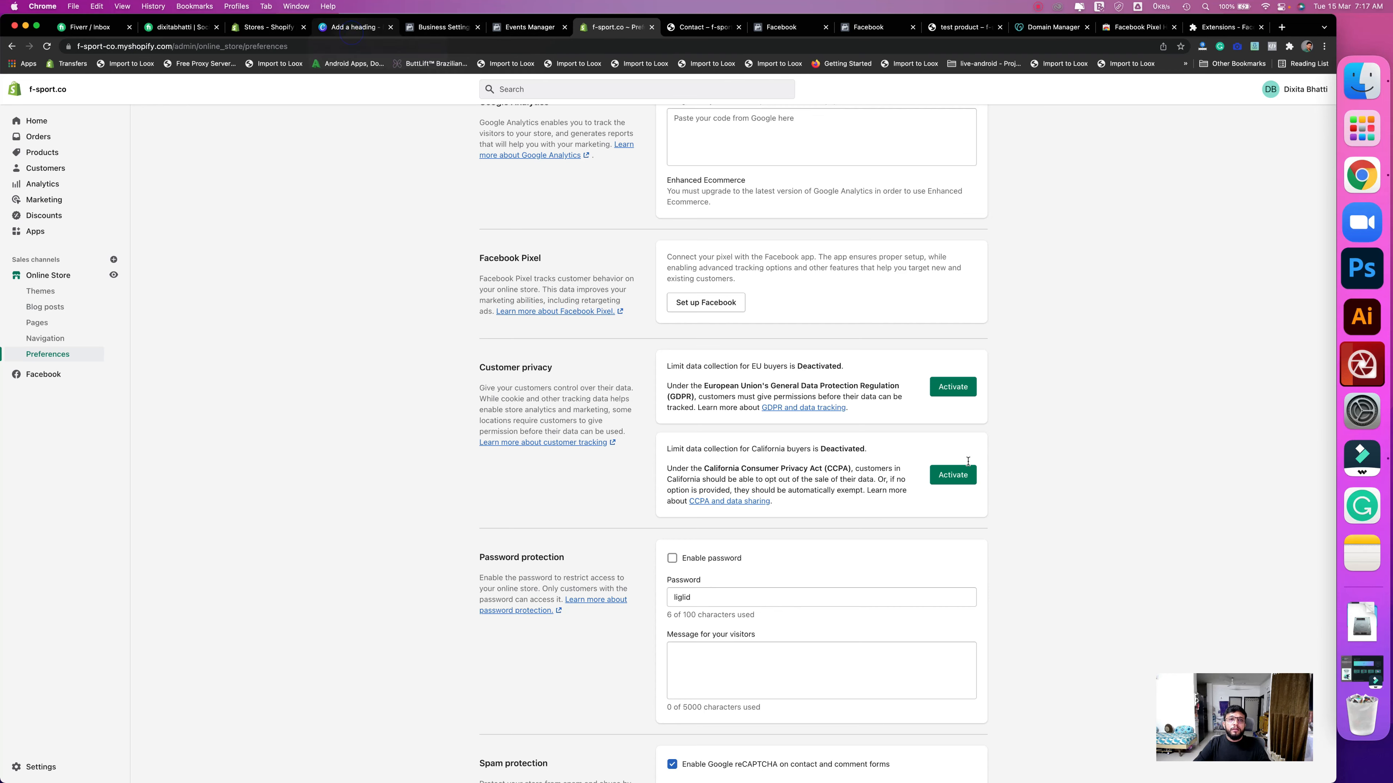
pyautogui.click(356, 27)
pyautogui.click(749, 506)
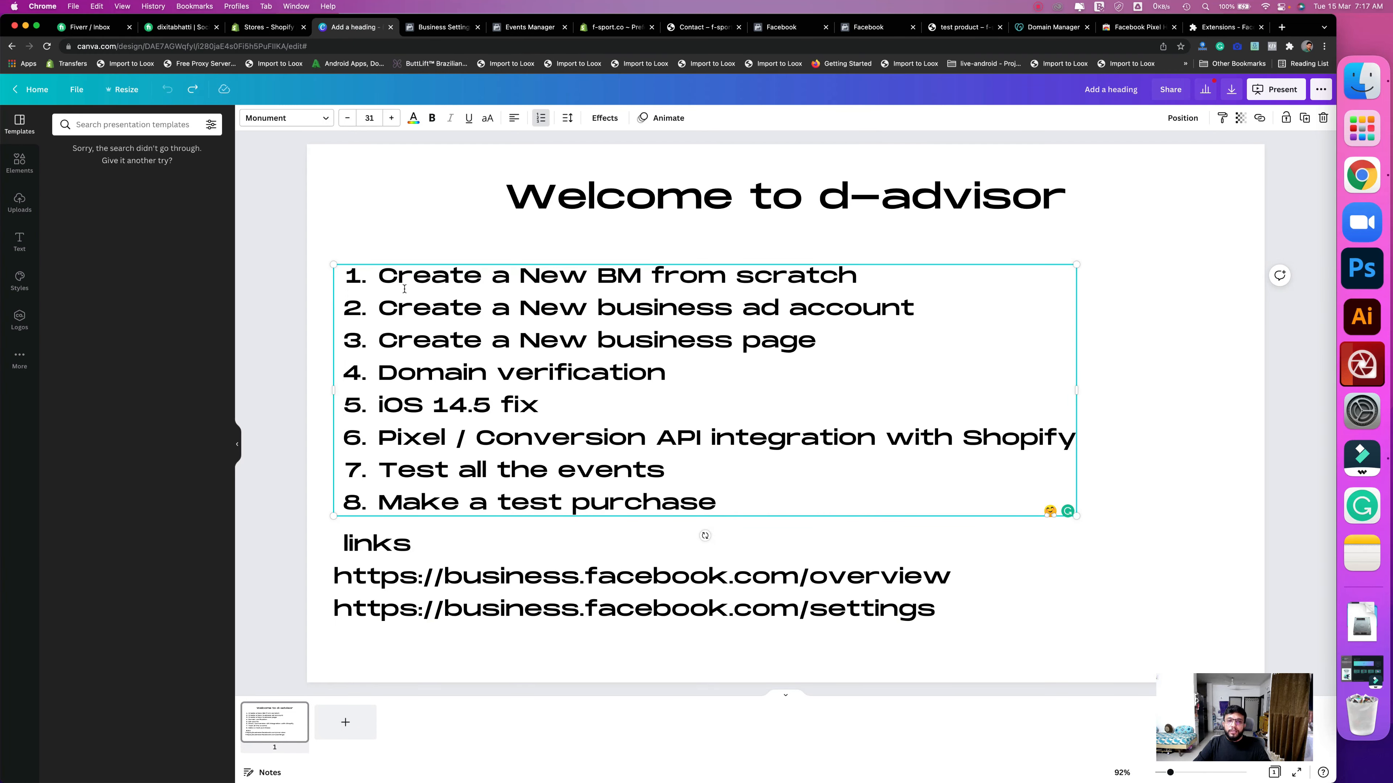
# - Highlight the 'Make a test purchase' checklist item on the slide
pyautogui.click(379, 281)
pyautogui.moveTo(718, 511); pyautogui.dragTo(377, 506)
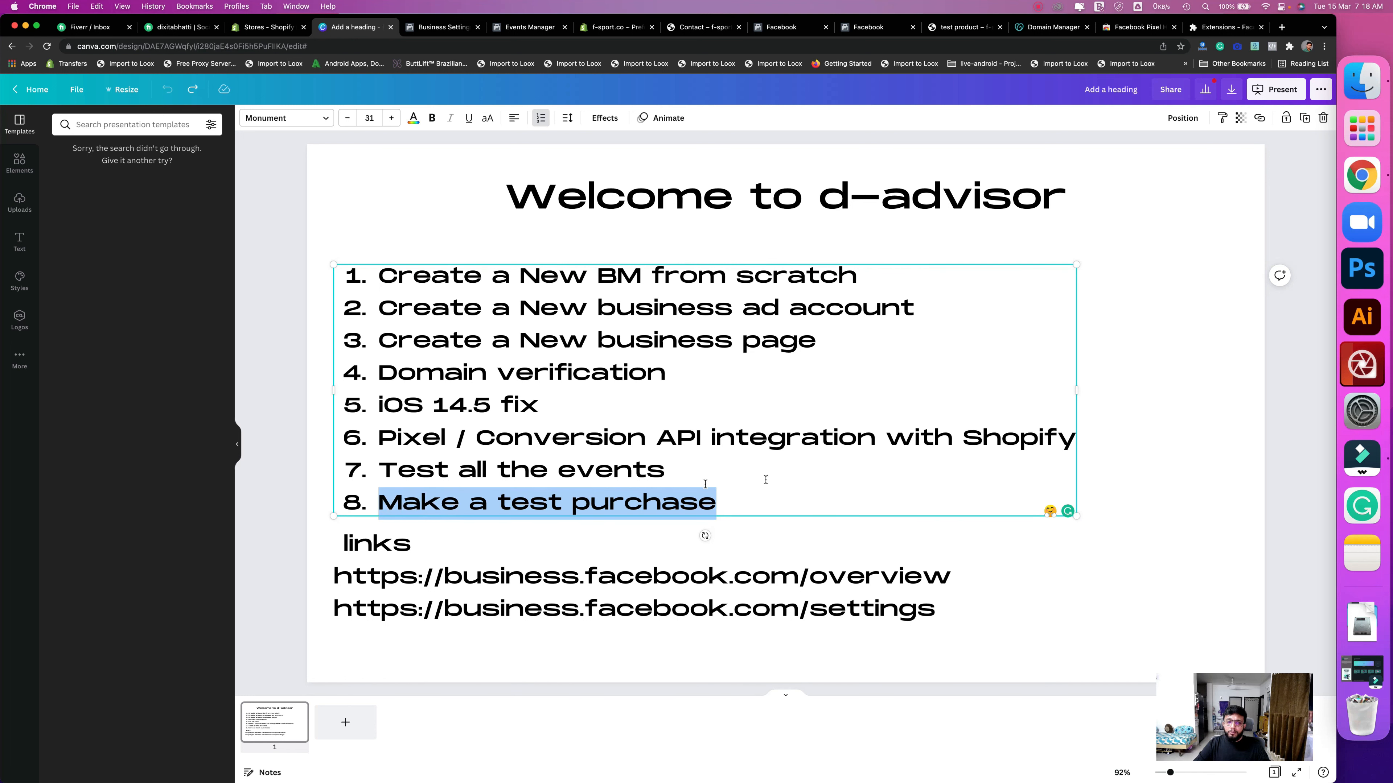
pyautogui.click(822, 481)
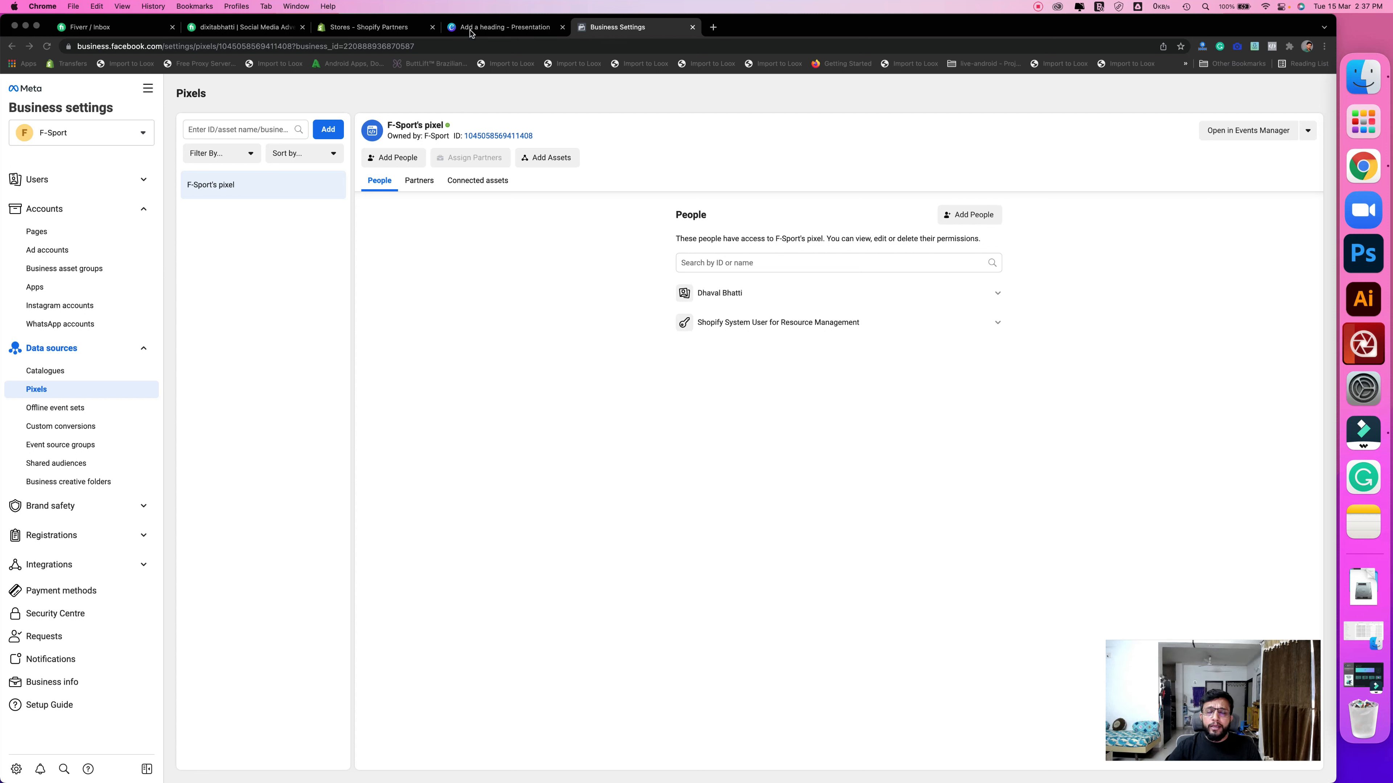
# - Copy the facebook.com/adsmanager link from the slide's links box into a new browser tab
pyautogui.click(488, 29)
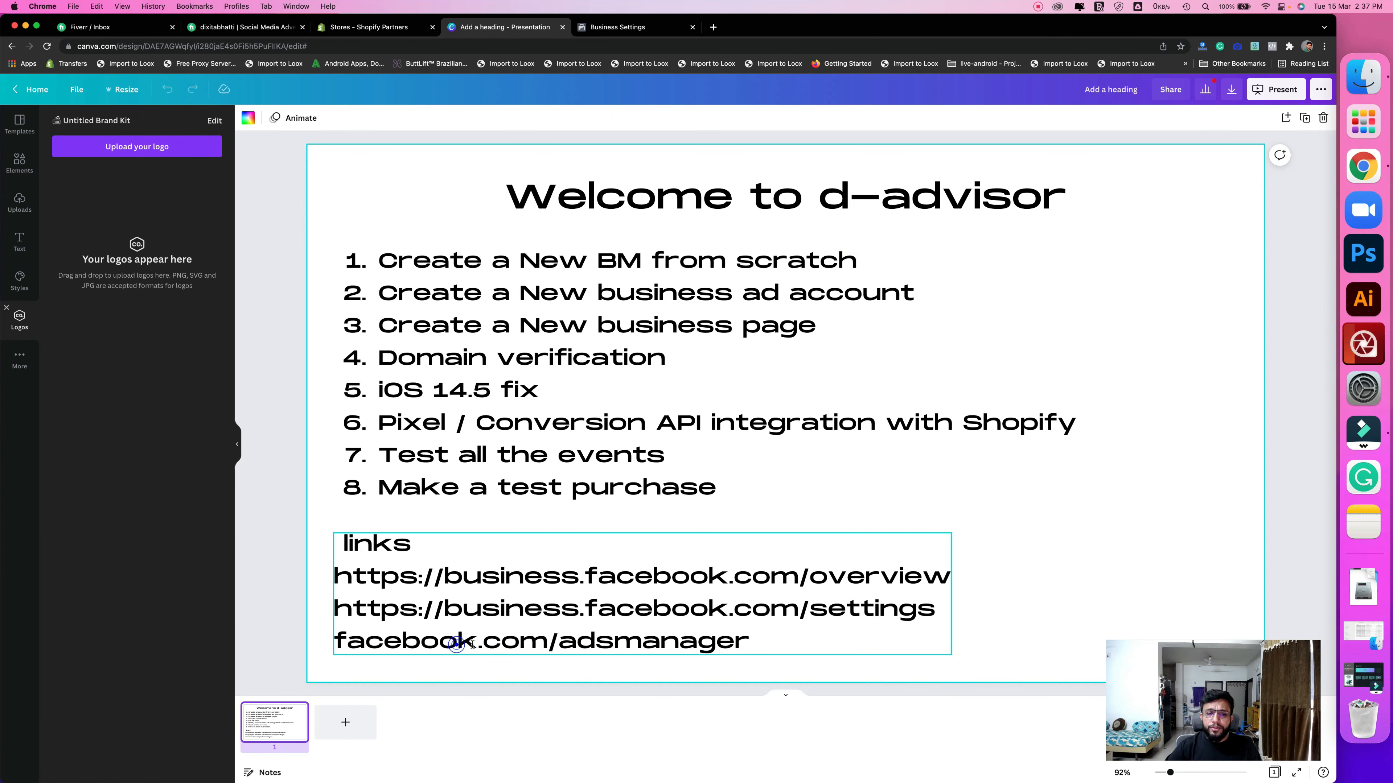
pyautogui.doubleClick(456, 648)
pyautogui.tripleClick(515, 643)
pyautogui.press('super+c')
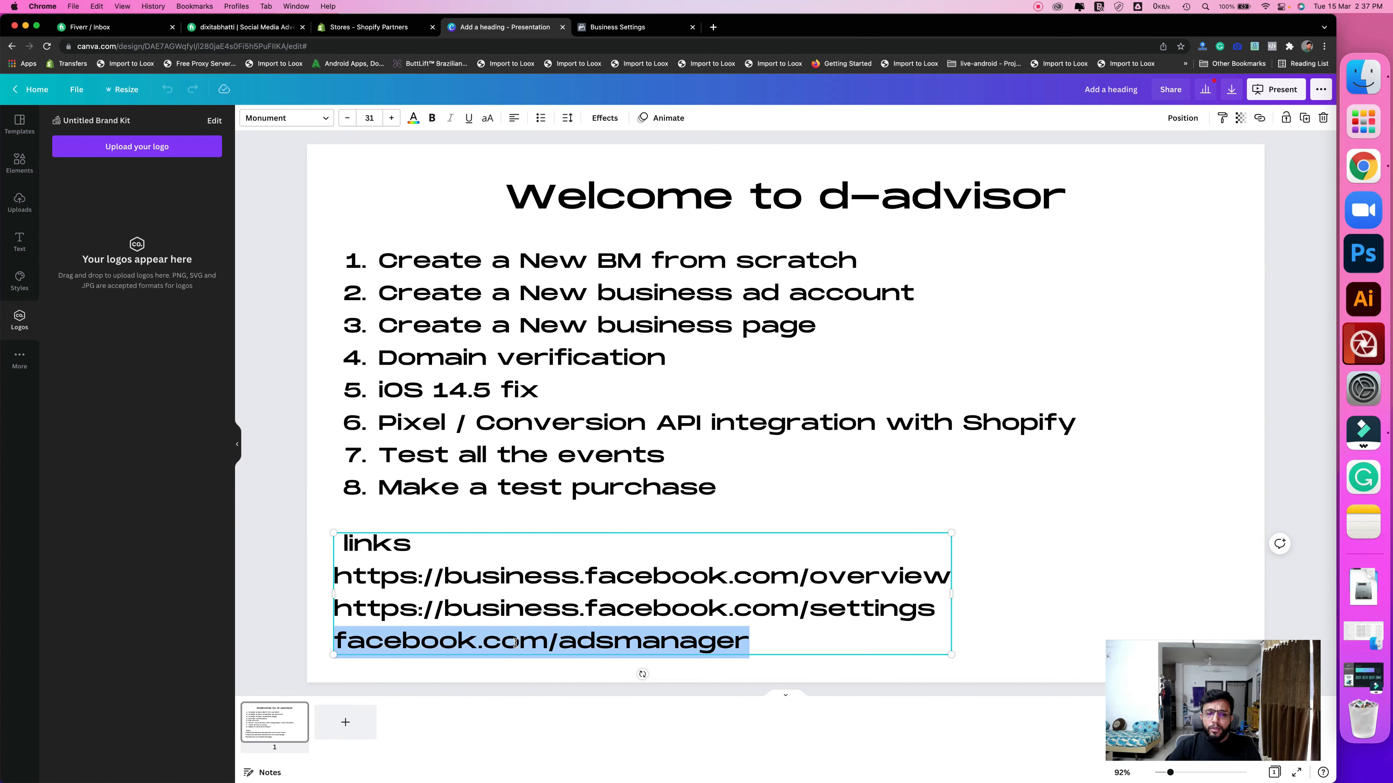
pyautogui.rightClick(517, 642)
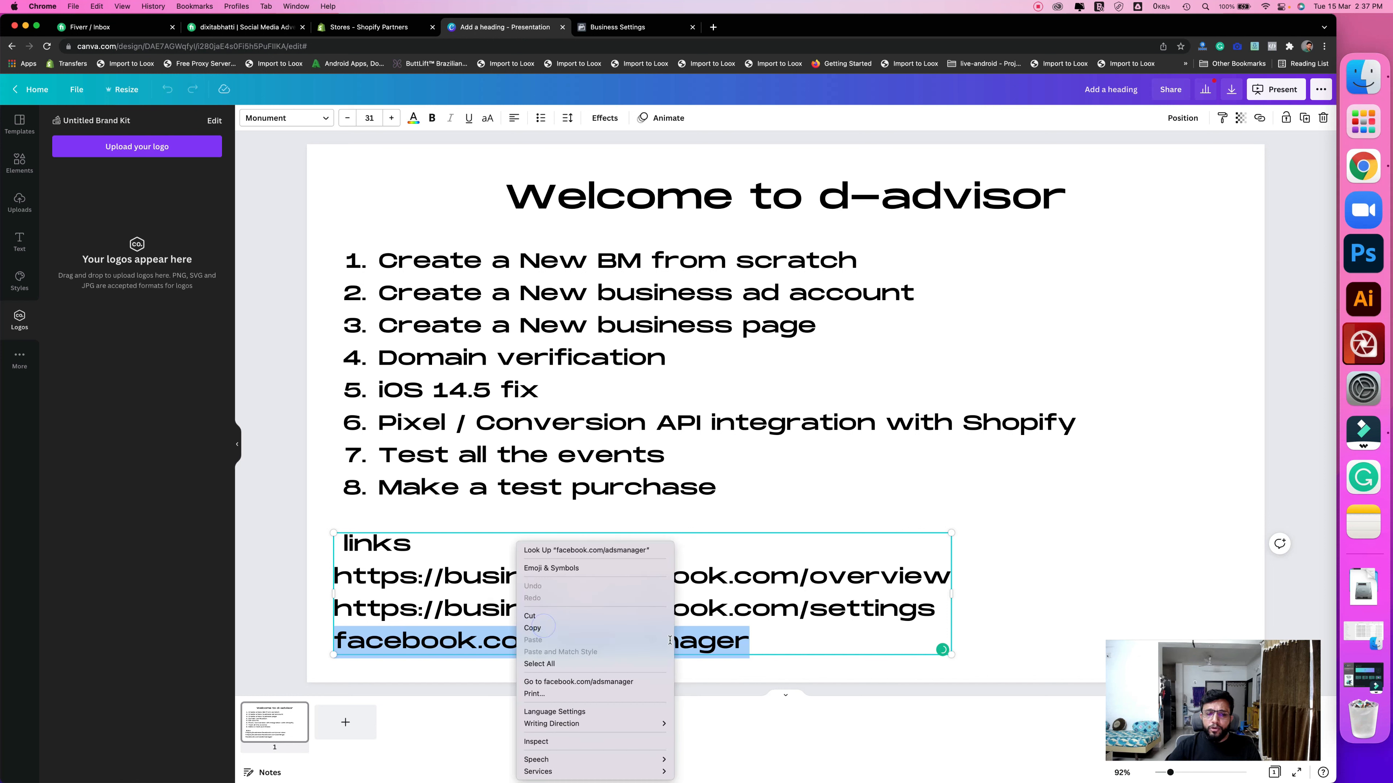
pyautogui.click(543, 627)
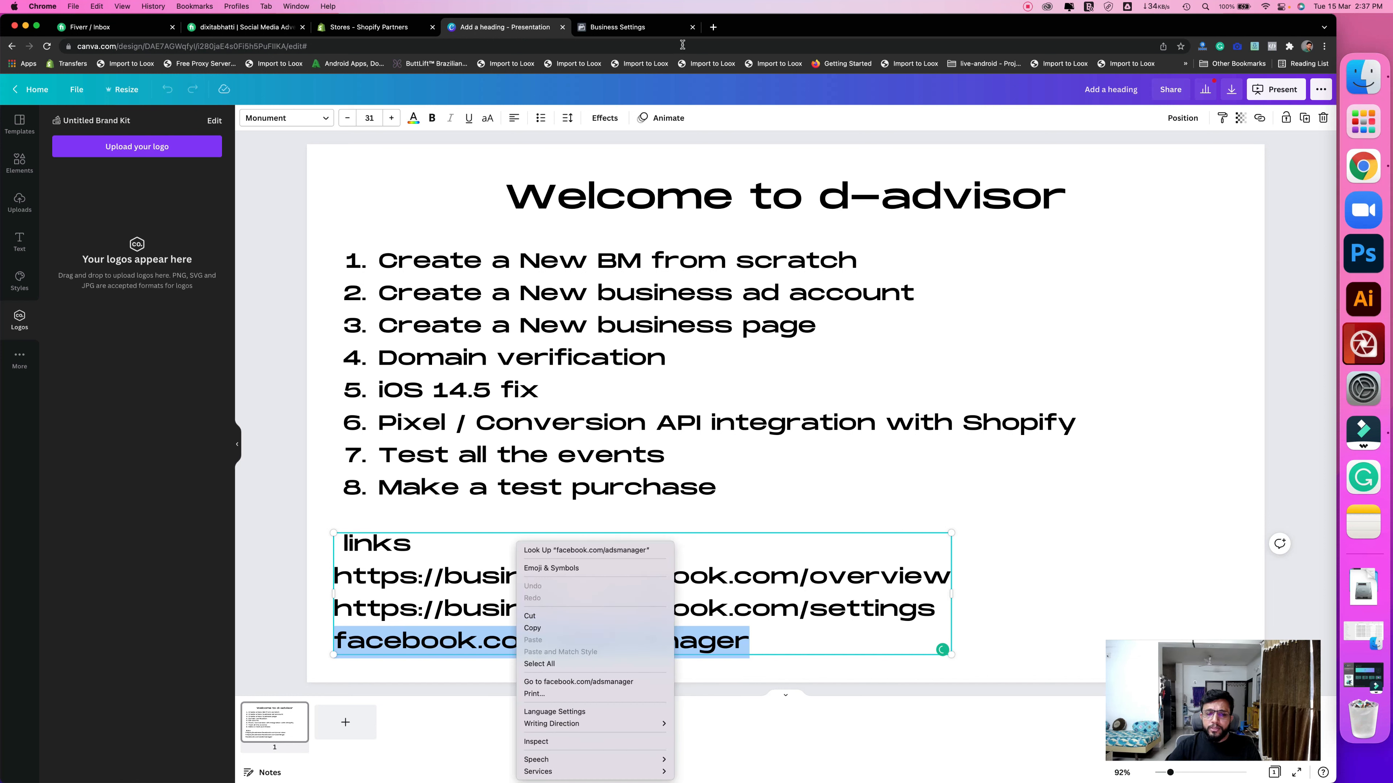
pyautogui.click(713, 27)
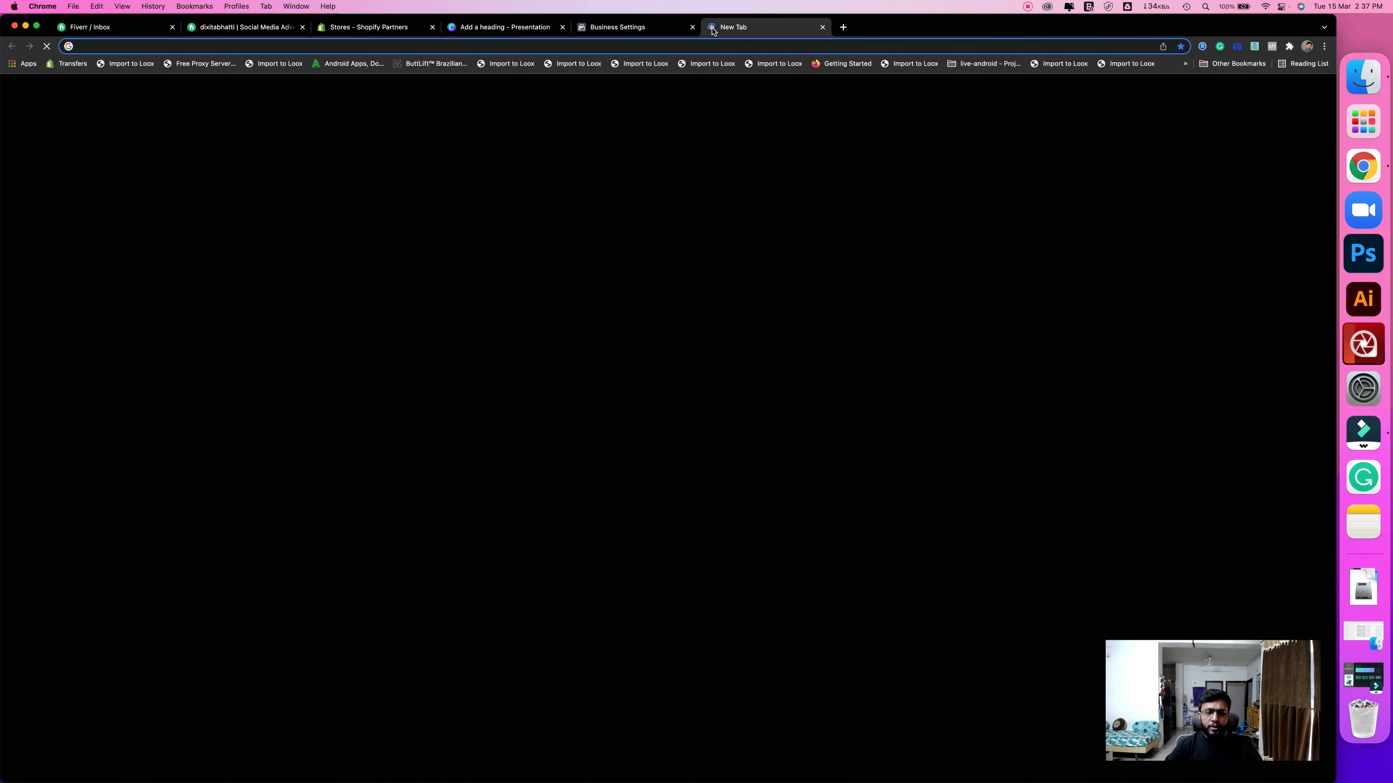
# - Open Ads Manager from the pasted link, answer no to political issues, and dismiss the targeting notice
pyautogui.press('super+v')
pyautogui.press('Return')
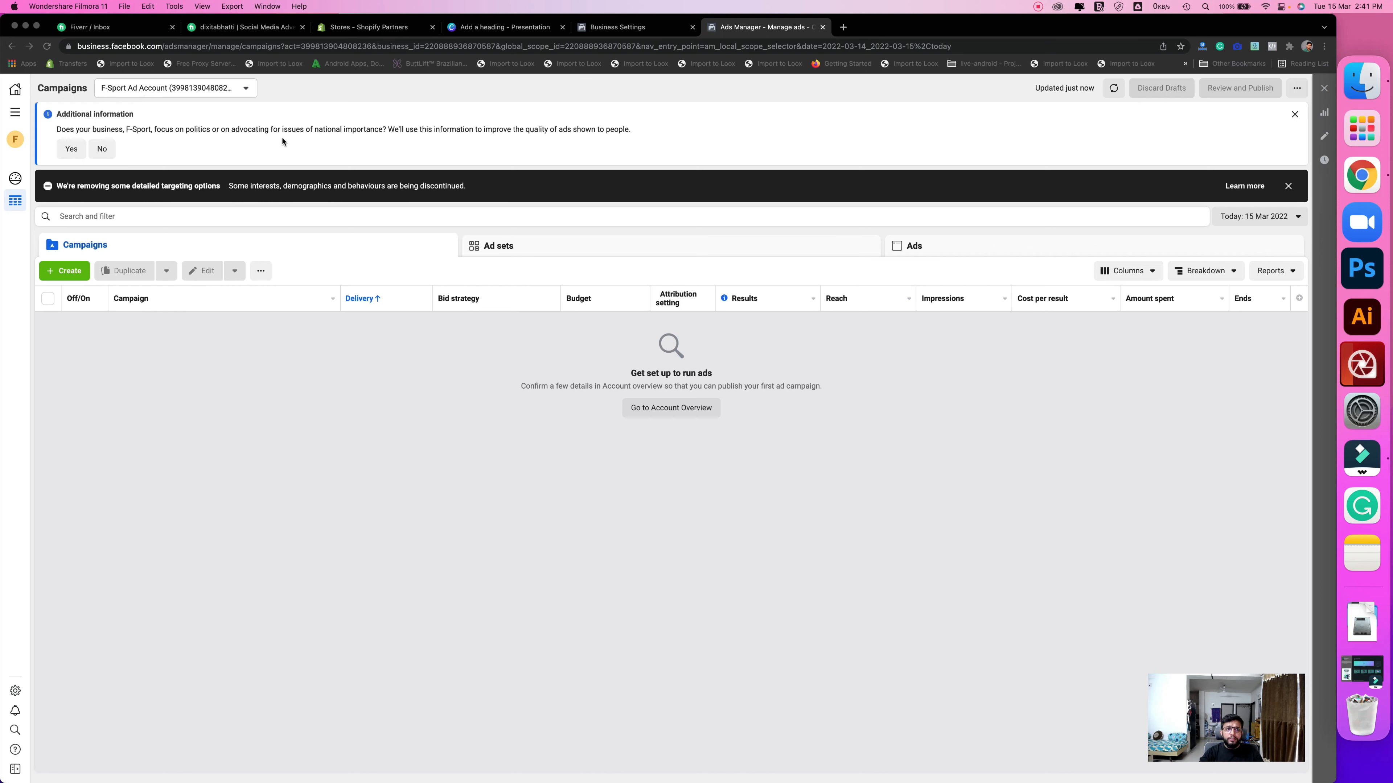
pyautogui.click(101, 153)
pyautogui.click(101, 151)
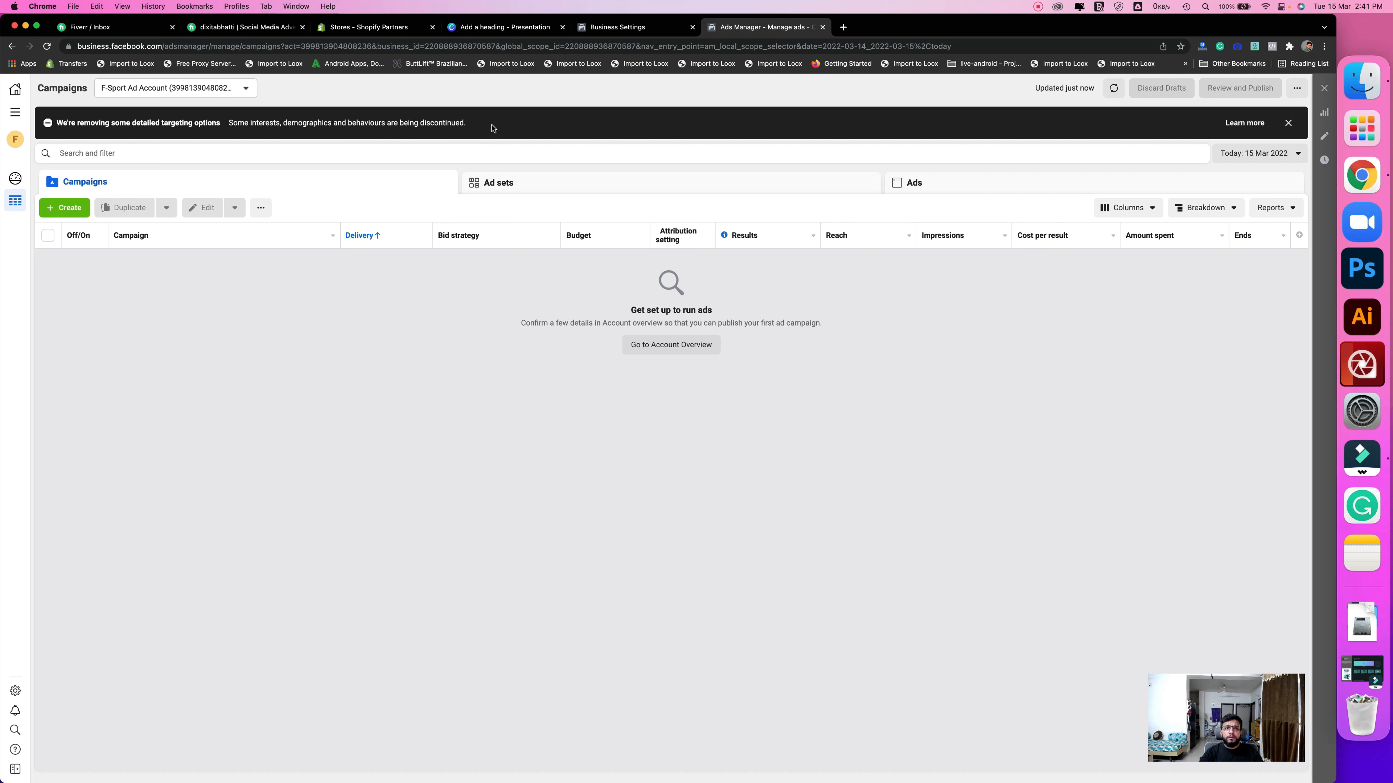
pyautogui.moveTo(494, 125); pyautogui.dragTo(56, 125)
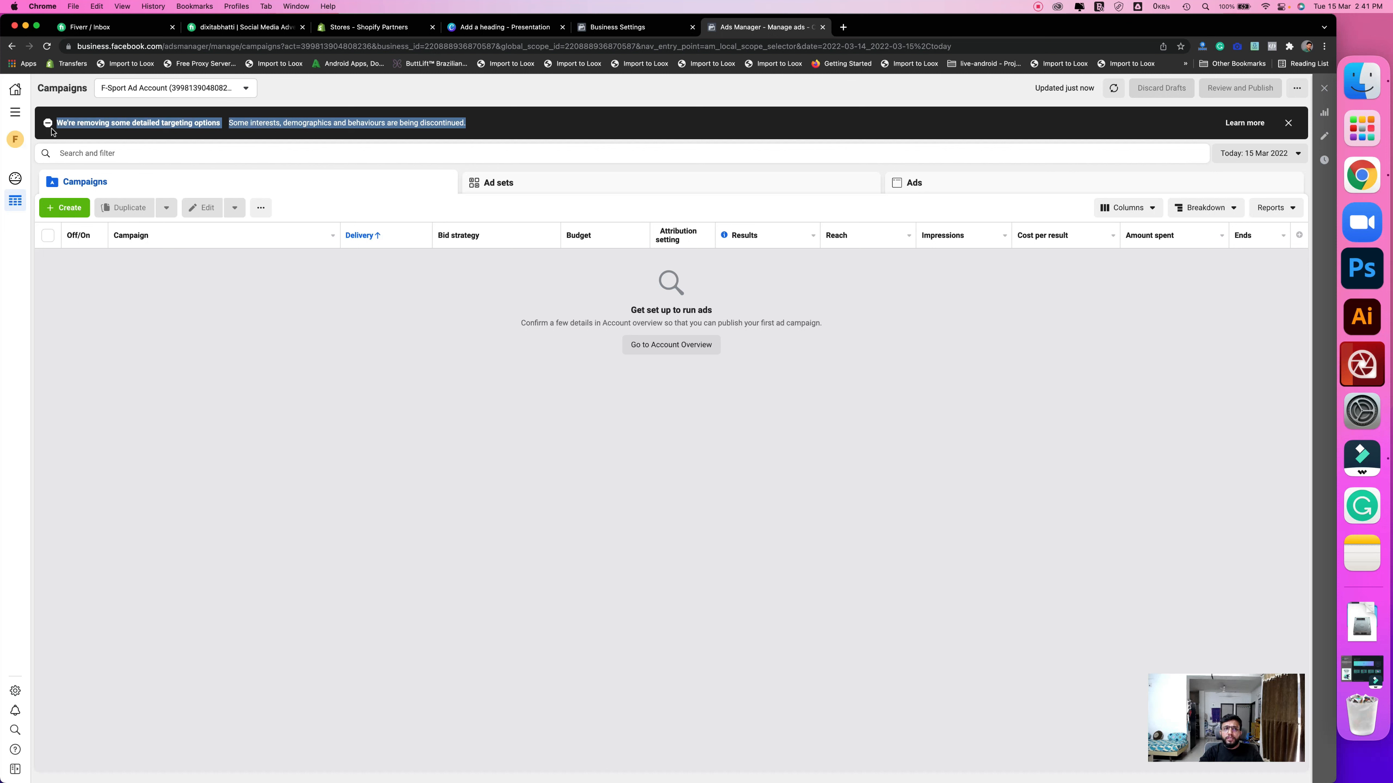
pyautogui.click(536, 115)
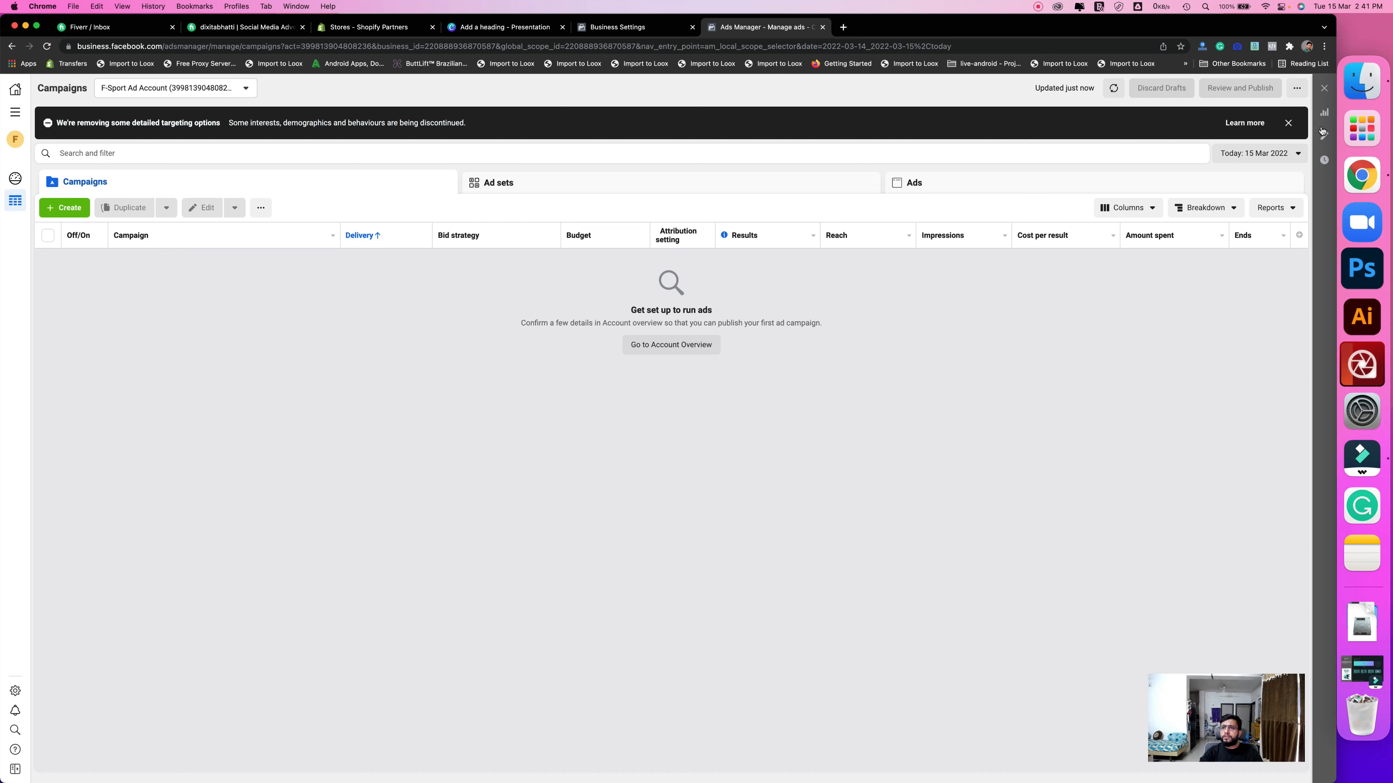
pyautogui.click(1288, 124)
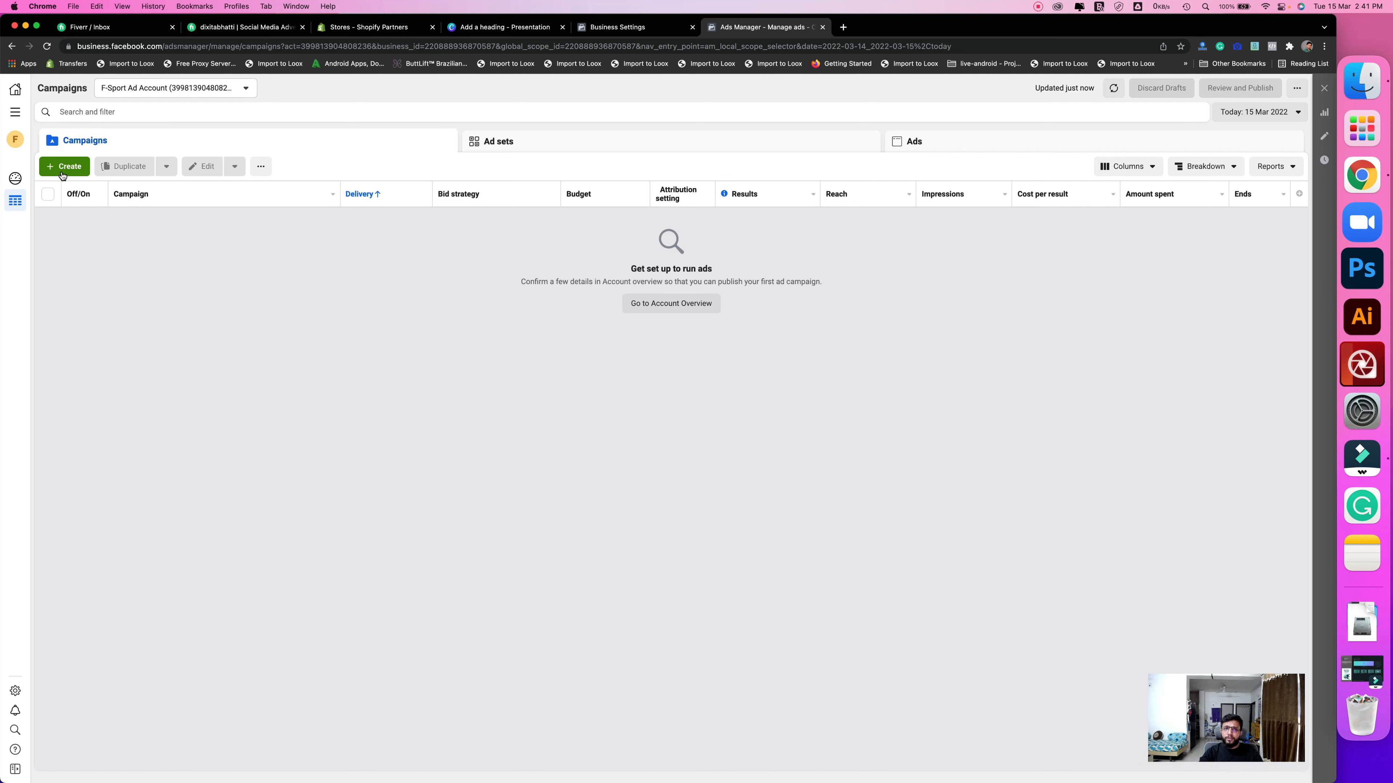
# - Resolve the Account info needed warning by confirming the F-Sport Page for ads
pyautogui.click(64, 167)
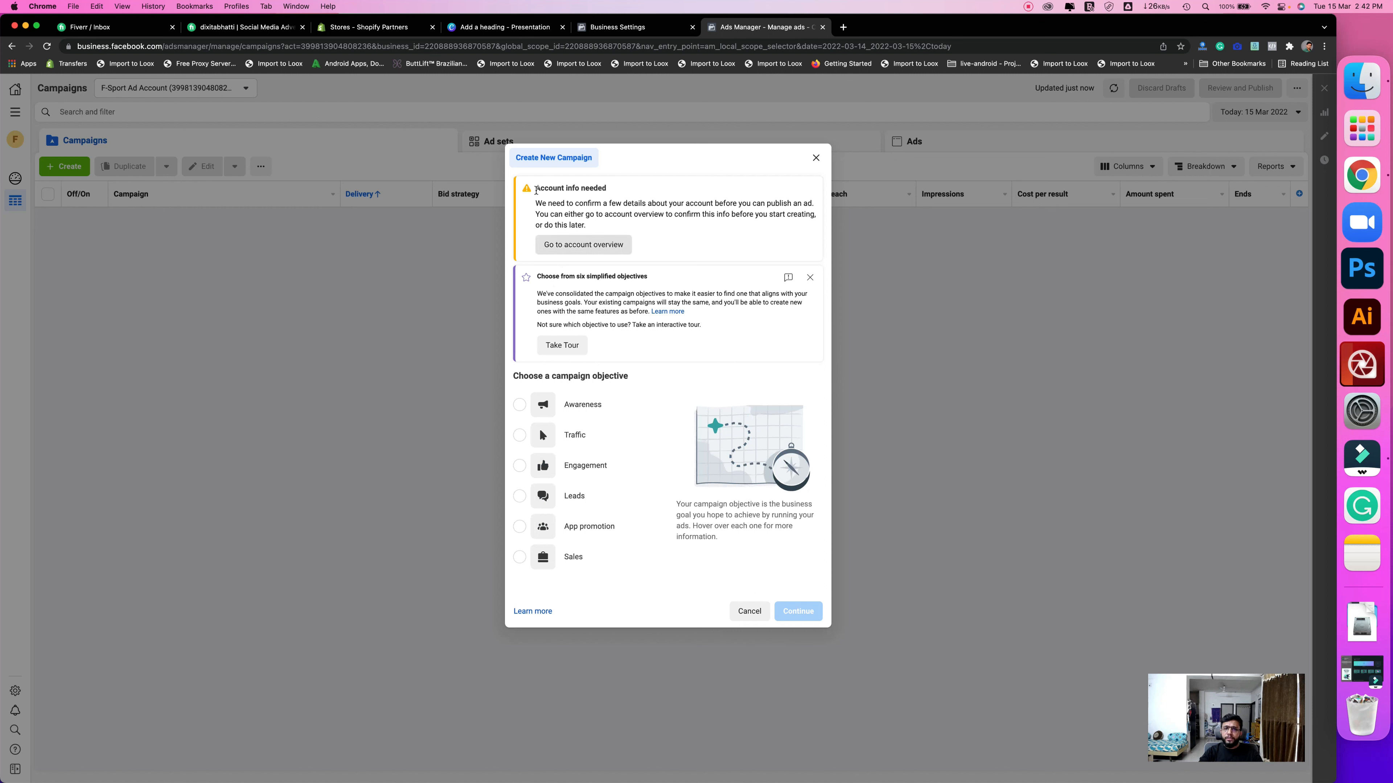
pyautogui.tripleClick(607, 191)
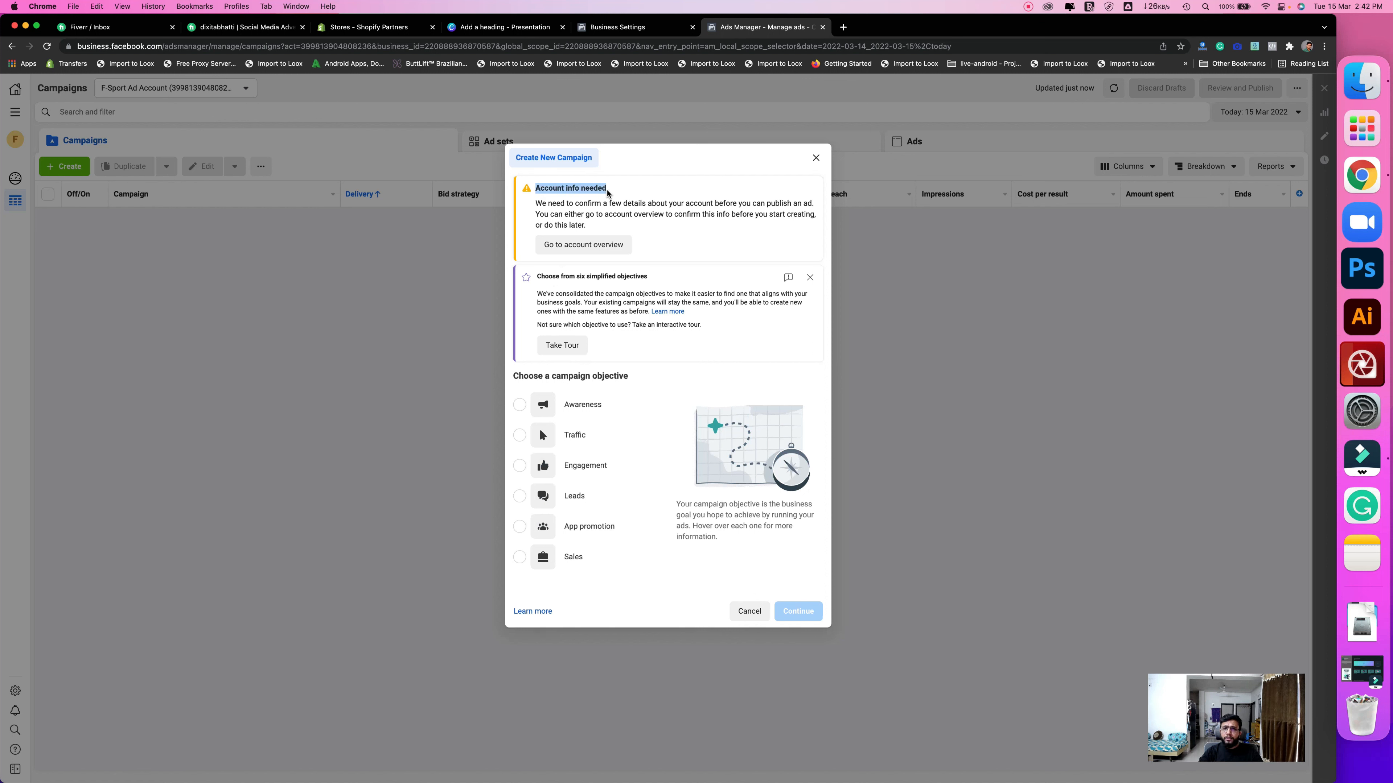
pyautogui.click(613, 249)
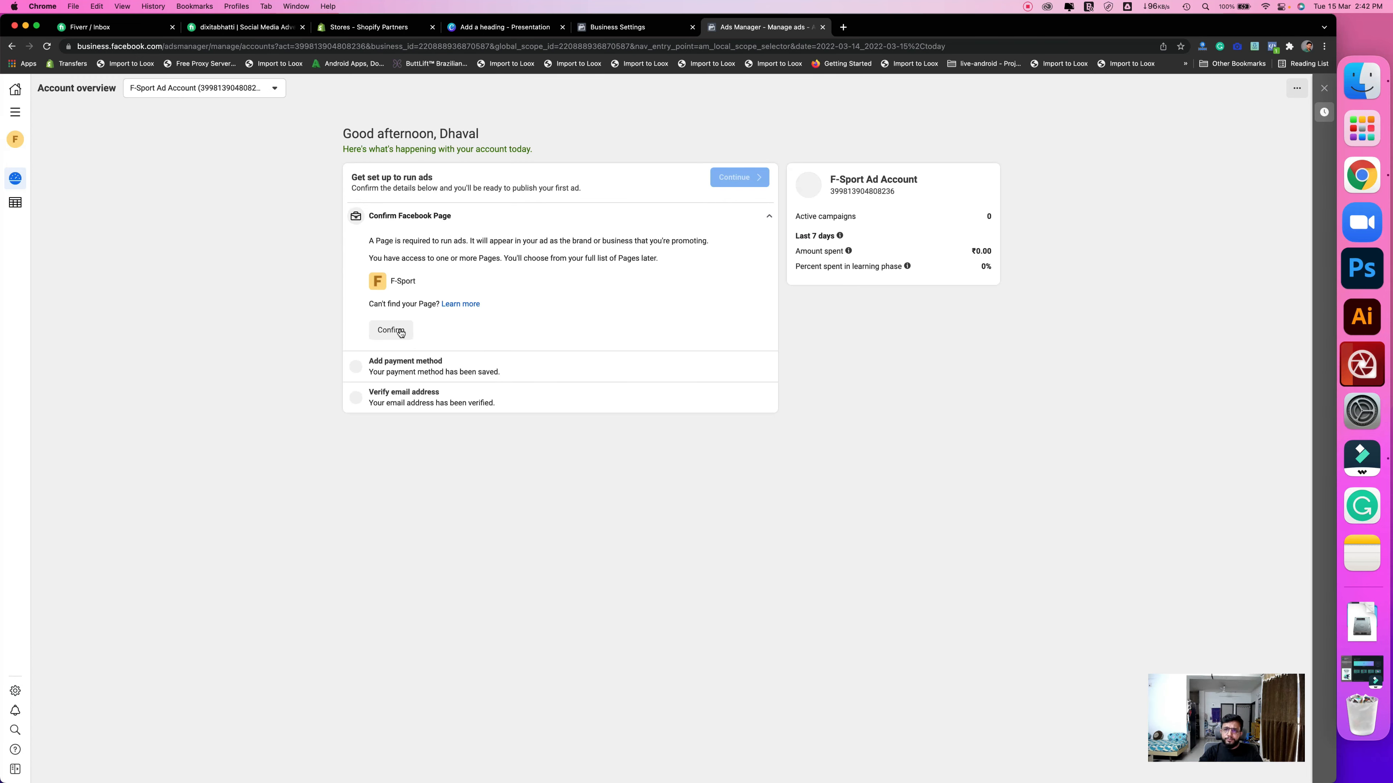
pyautogui.click(399, 331)
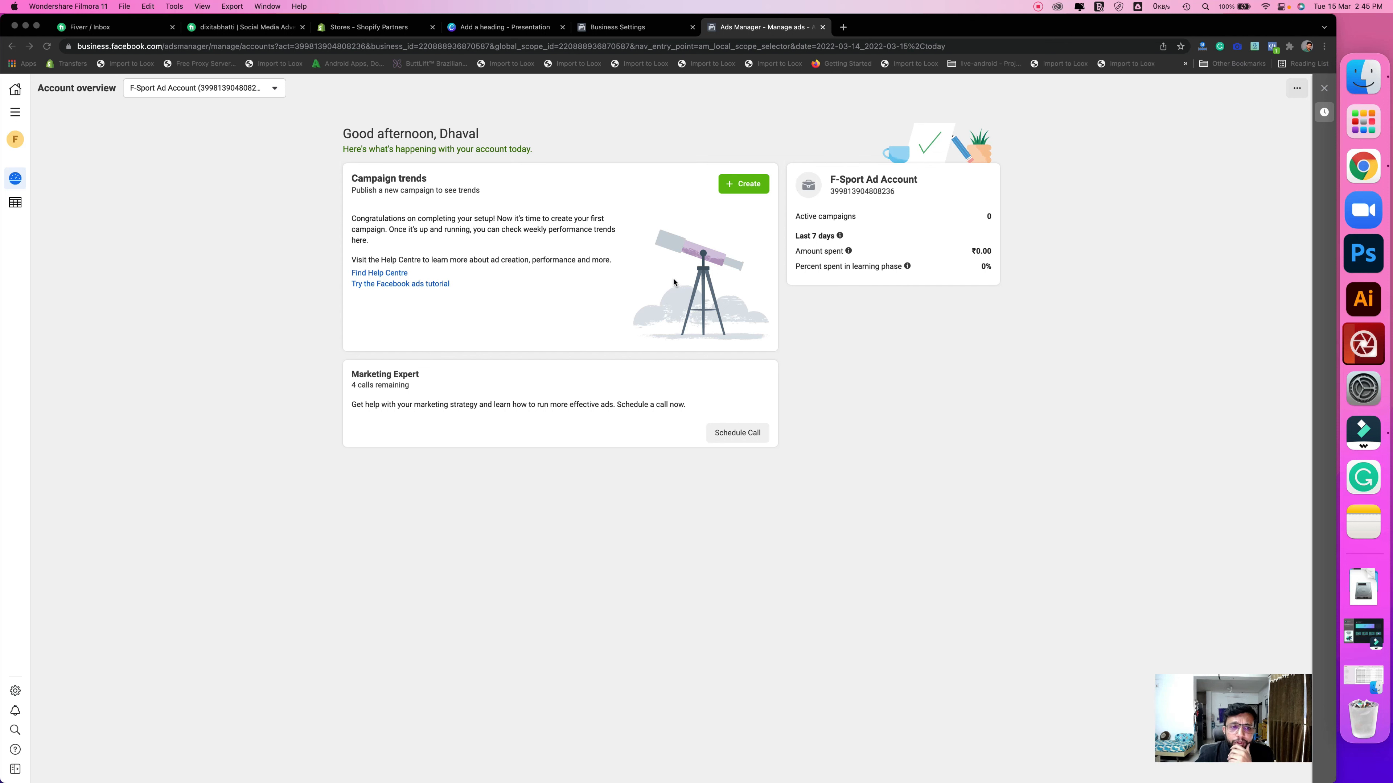
# - Start a new campaign with the Sales objective
pyautogui.click(750, 185)
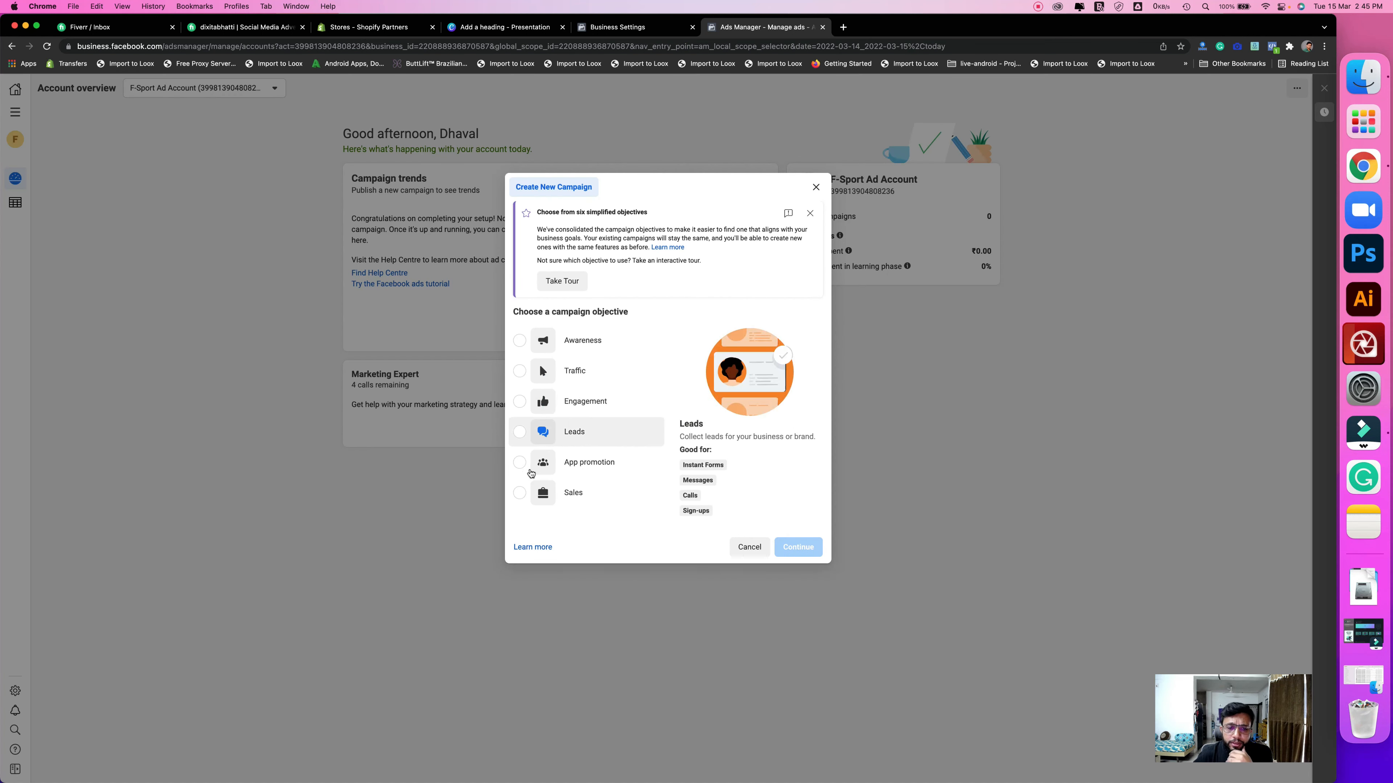
pyautogui.click(519, 493)
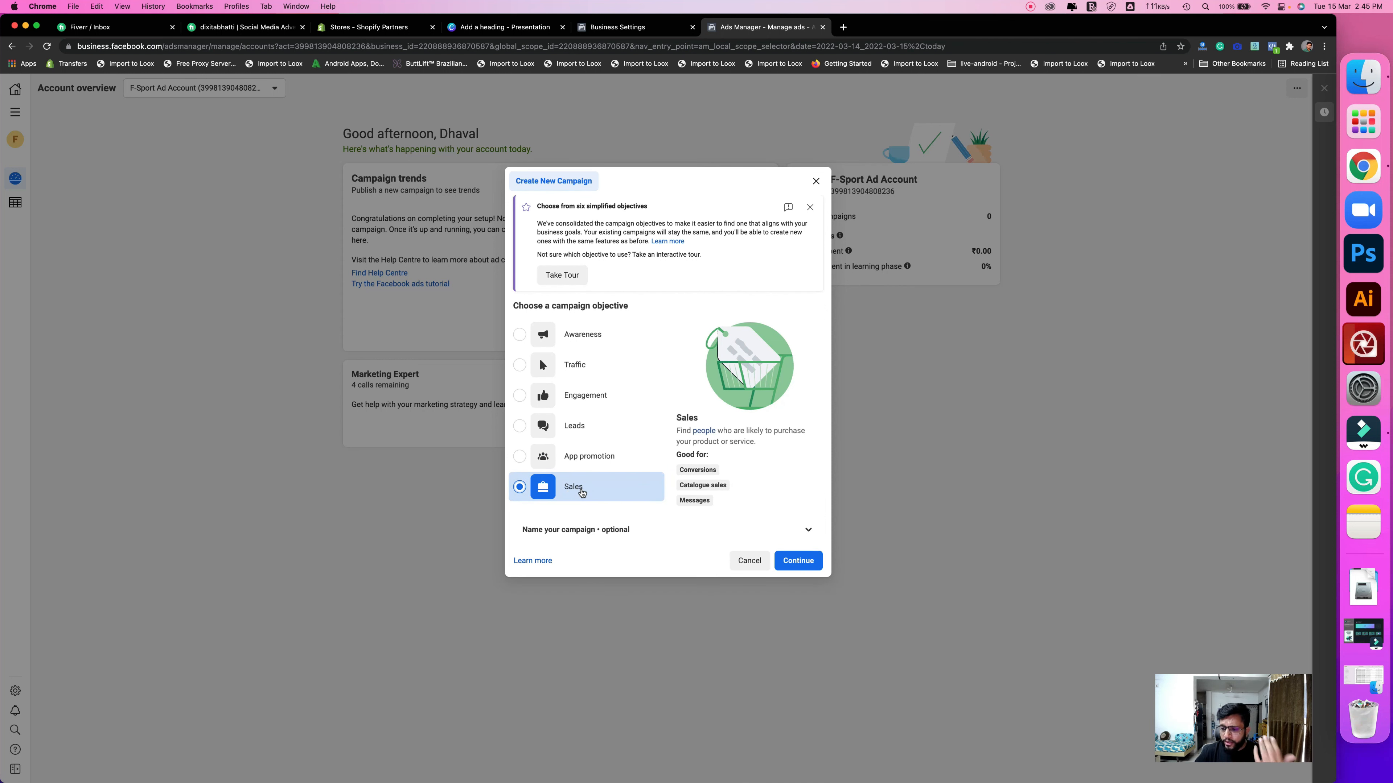
pyautogui.click(795, 560)
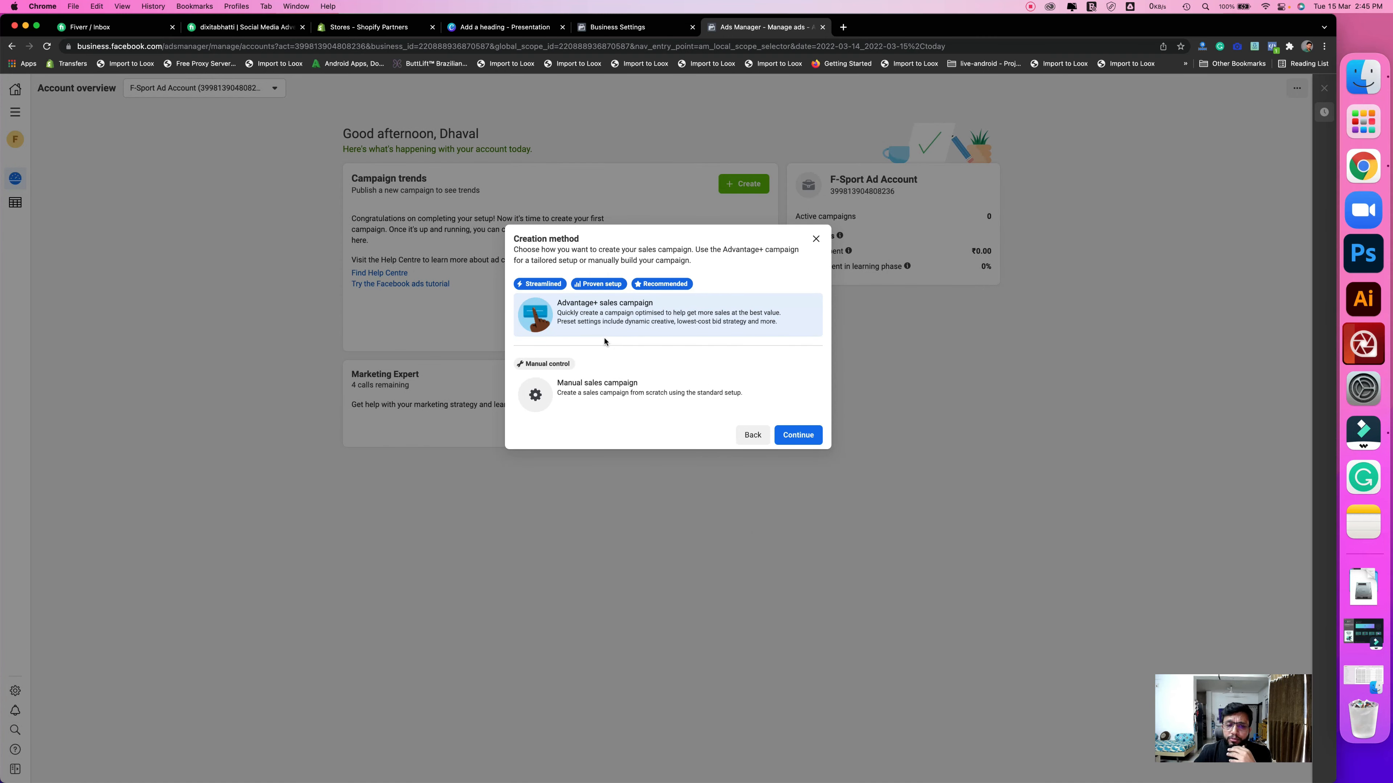
# - Choose a manual sales campaign and name it 'Test Product'
pyautogui.click(608, 398)
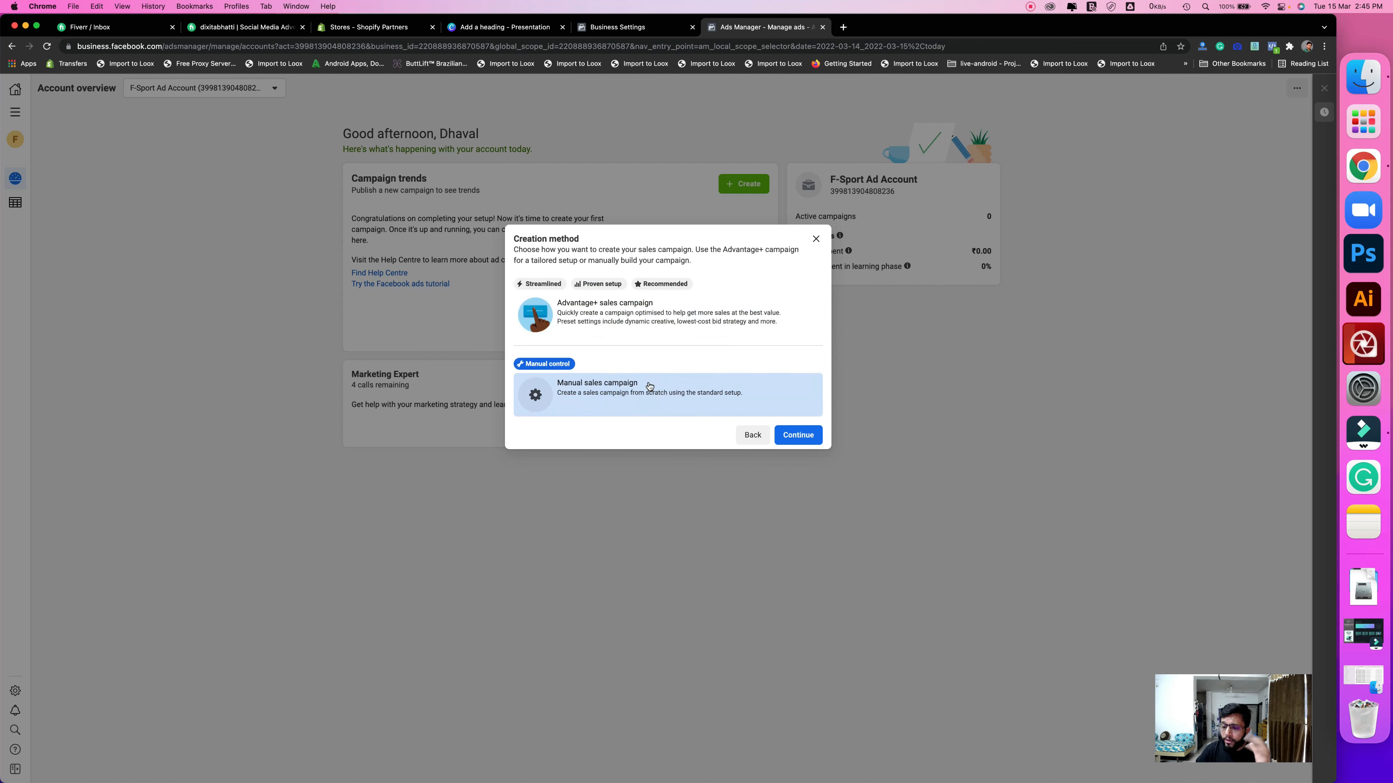
pyautogui.click(794, 437)
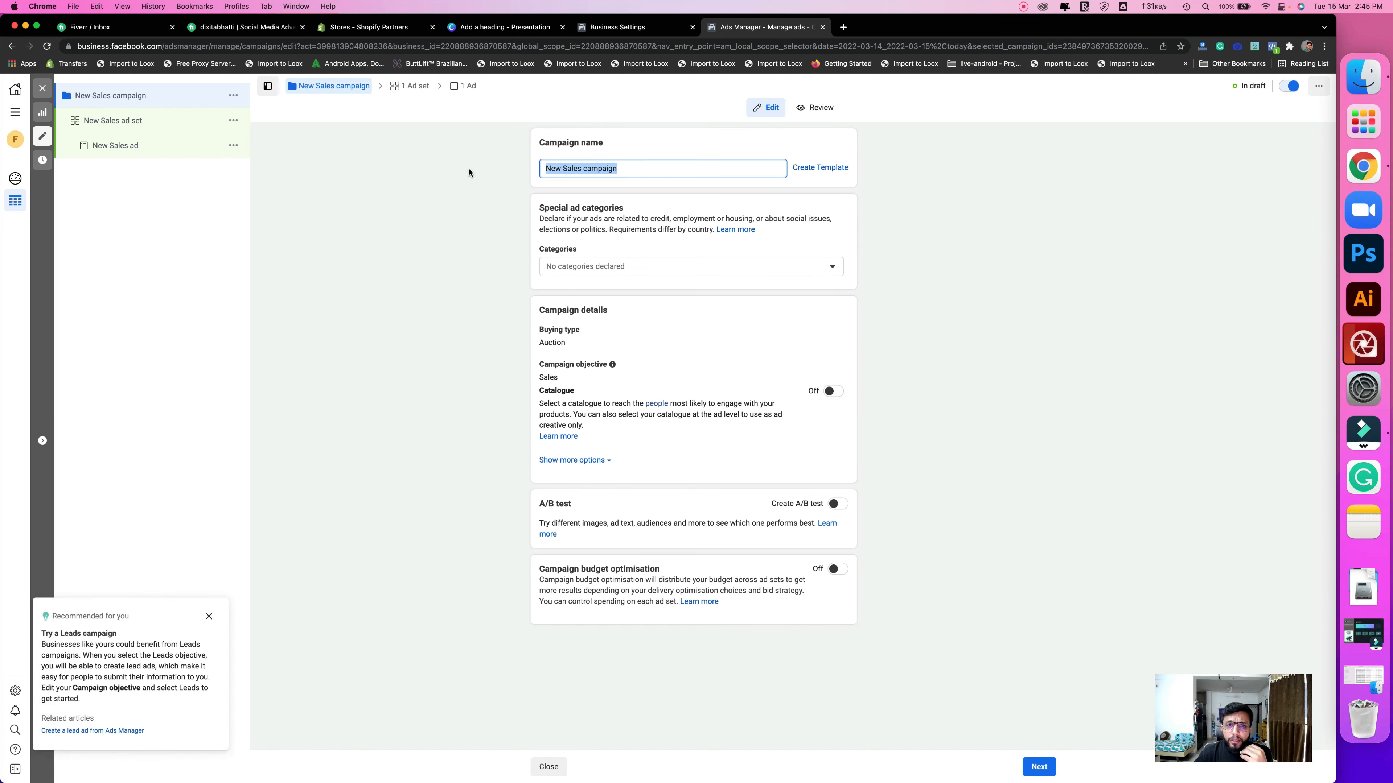
pyautogui.write('Test ')
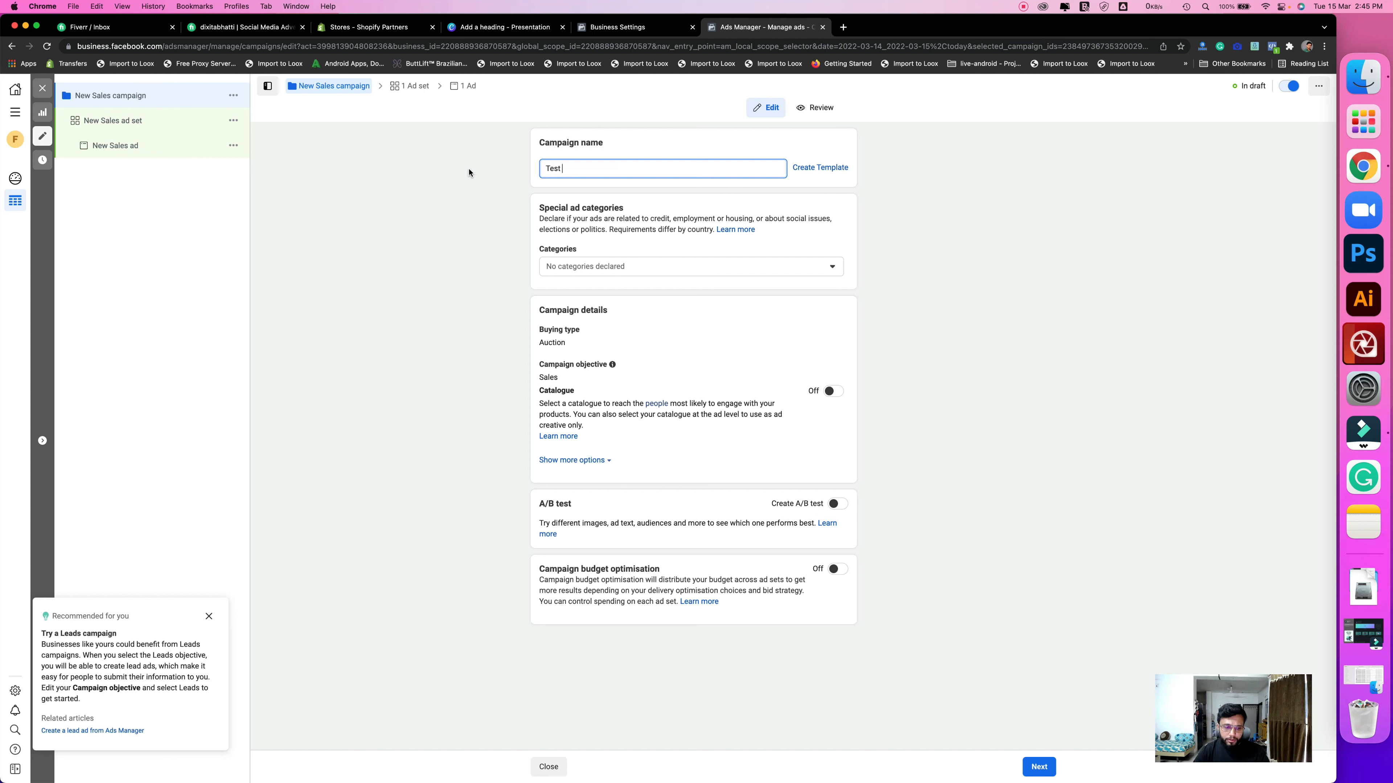
pyautogui.write('Product')
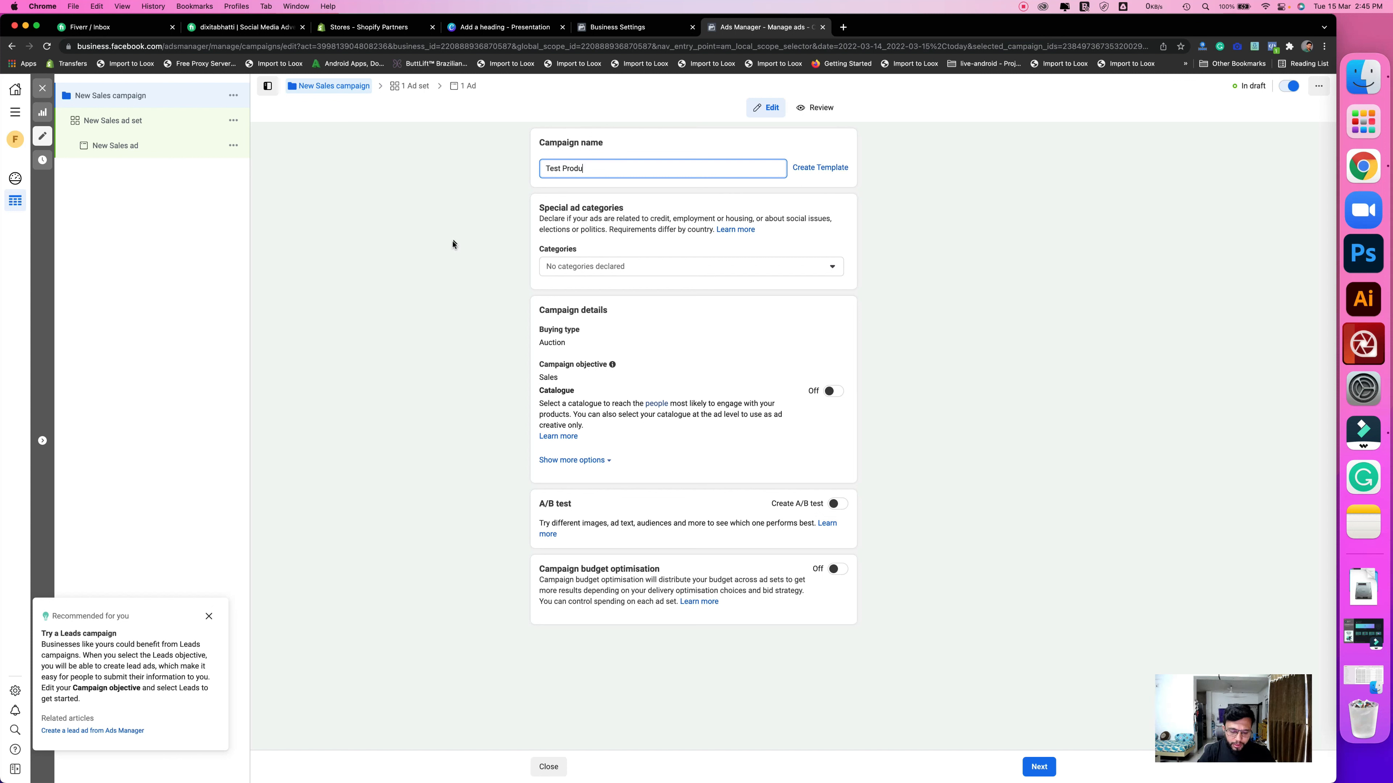
pyautogui.click(449, 248)
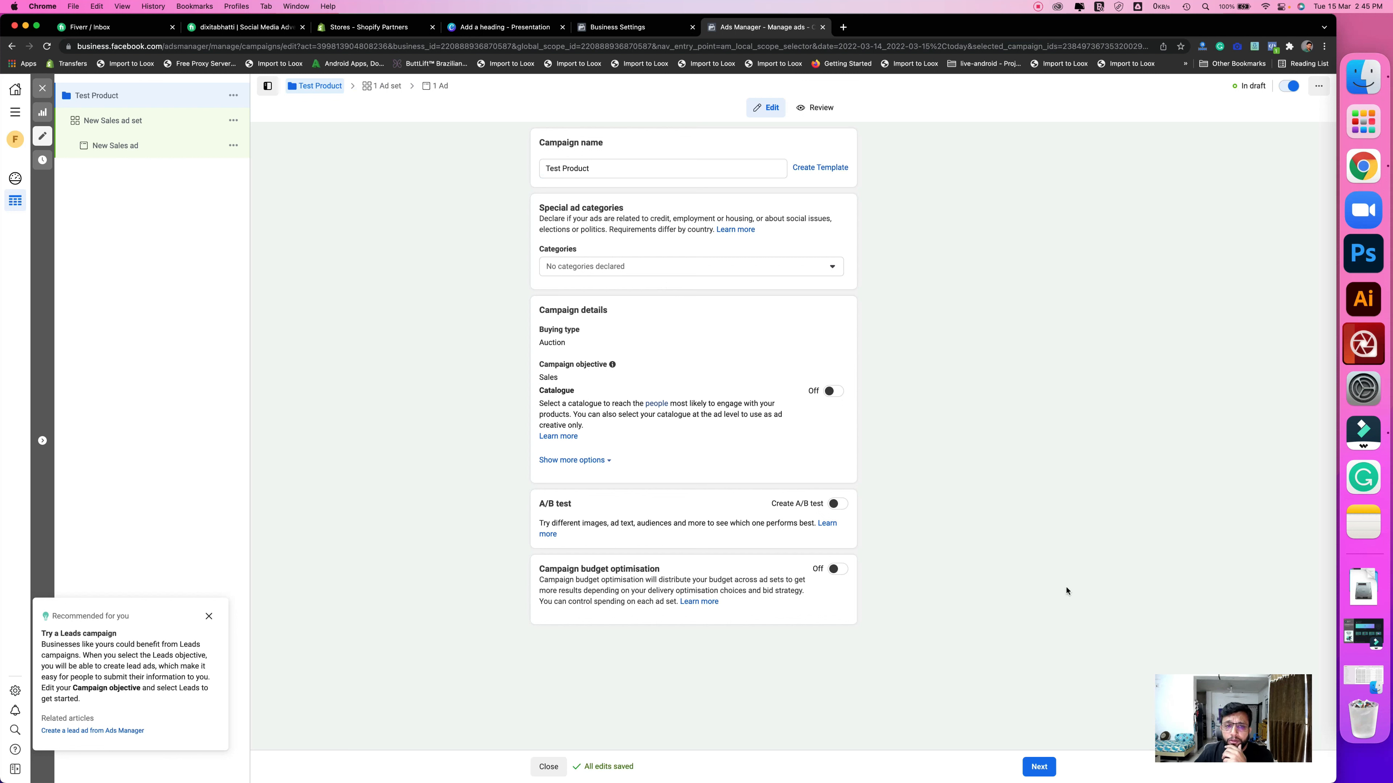
pyautogui.moveTo(1087, 590); pyautogui.dragTo(987, 595)
pyautogui.click(993, 645)
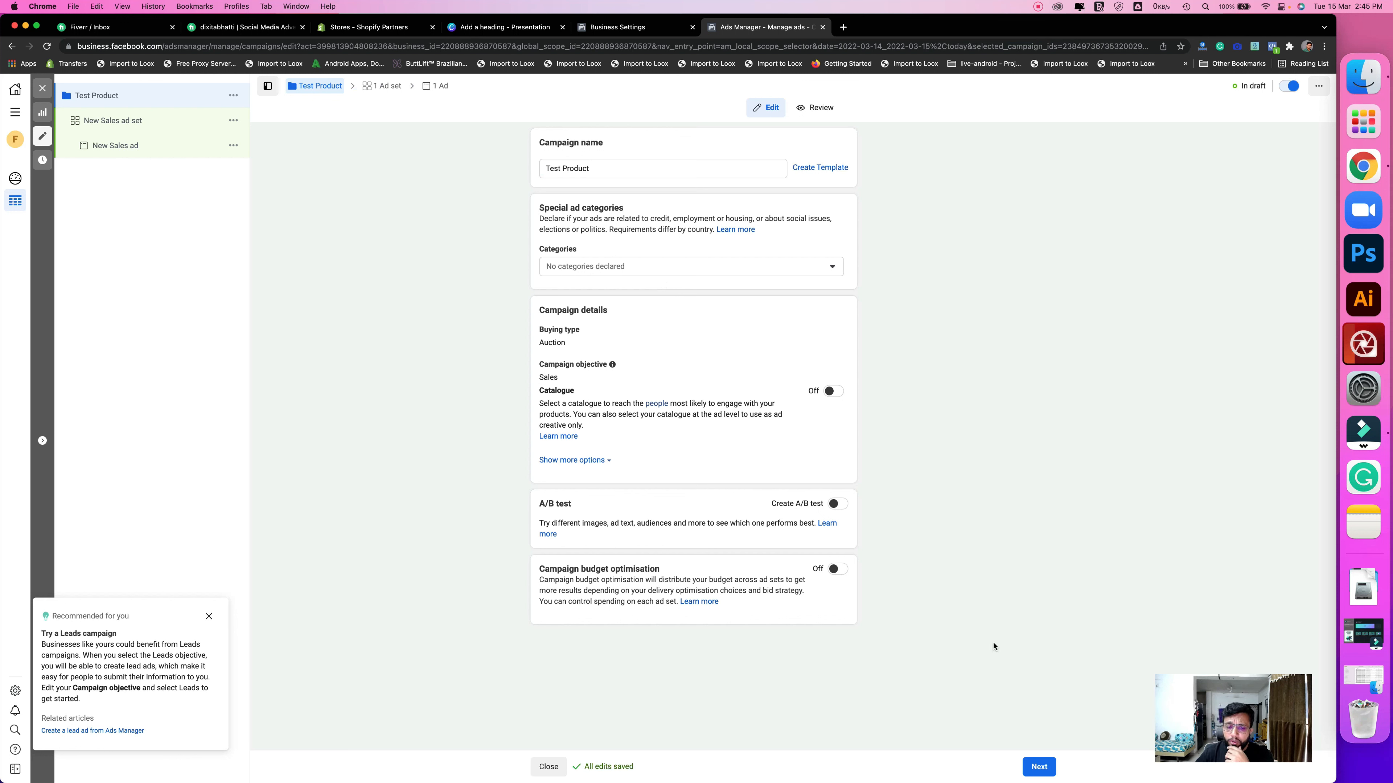
# - In the ad set, choose Purchase as the F-Sport pixel conversion event and review the form
pyautogui.click(1036, 768)
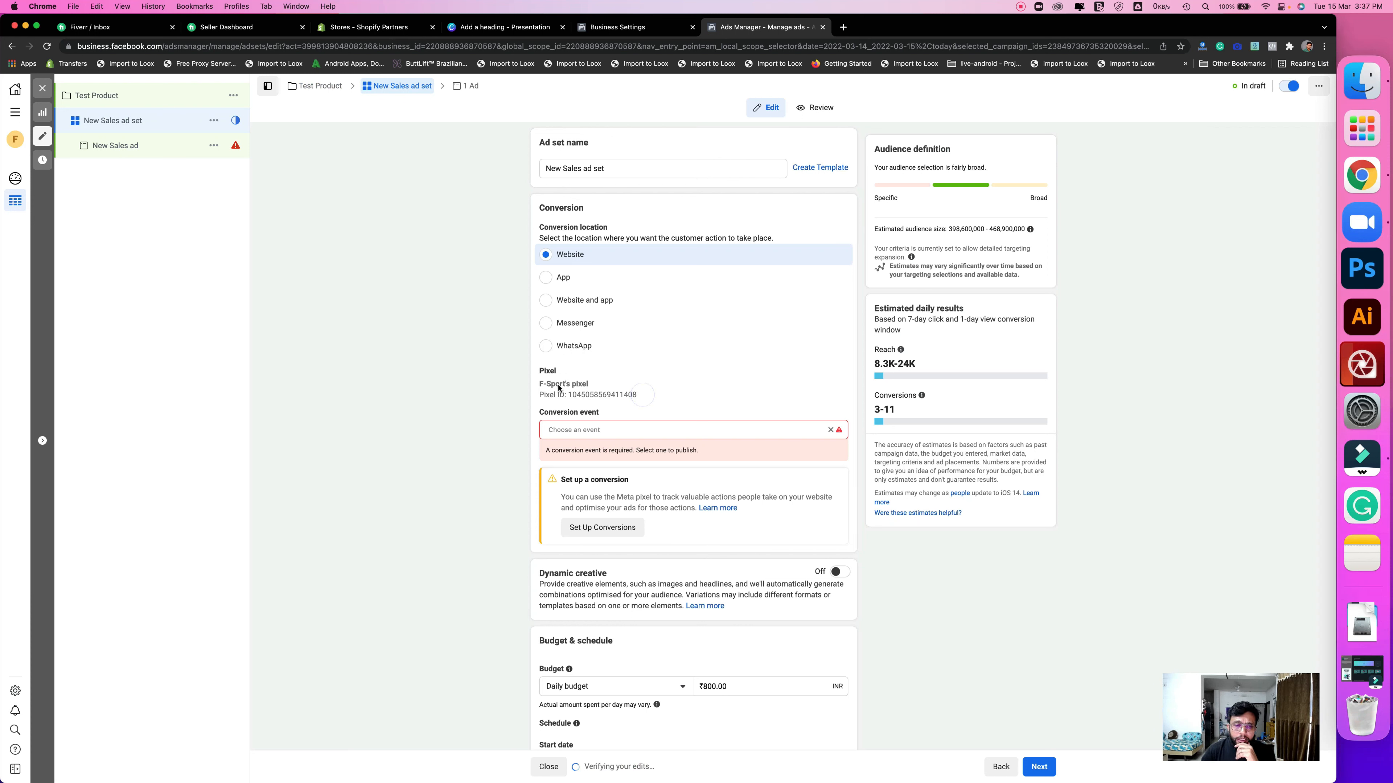
pyautogui.moveTo(551, 384); pyautogui.dragTo(640, 399)
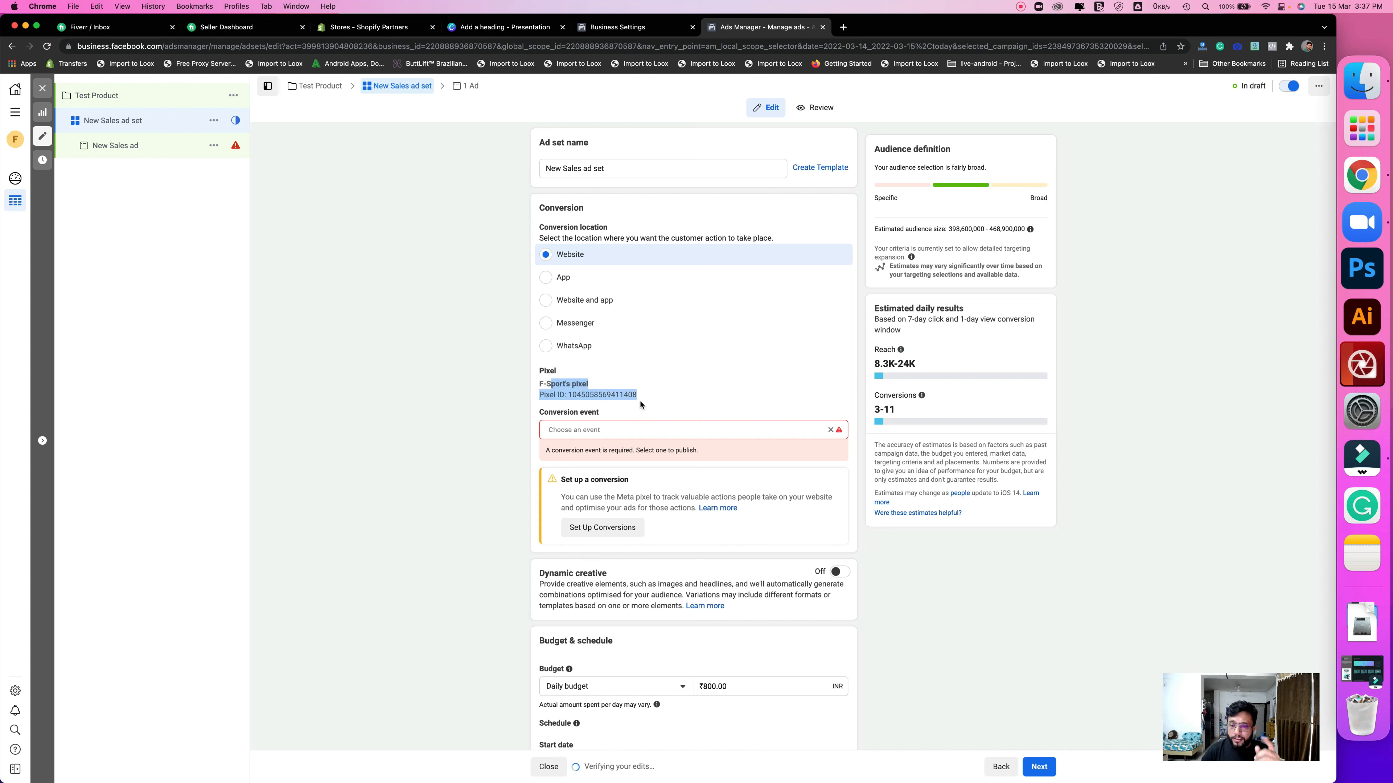
pyautogui.click(647, 430)
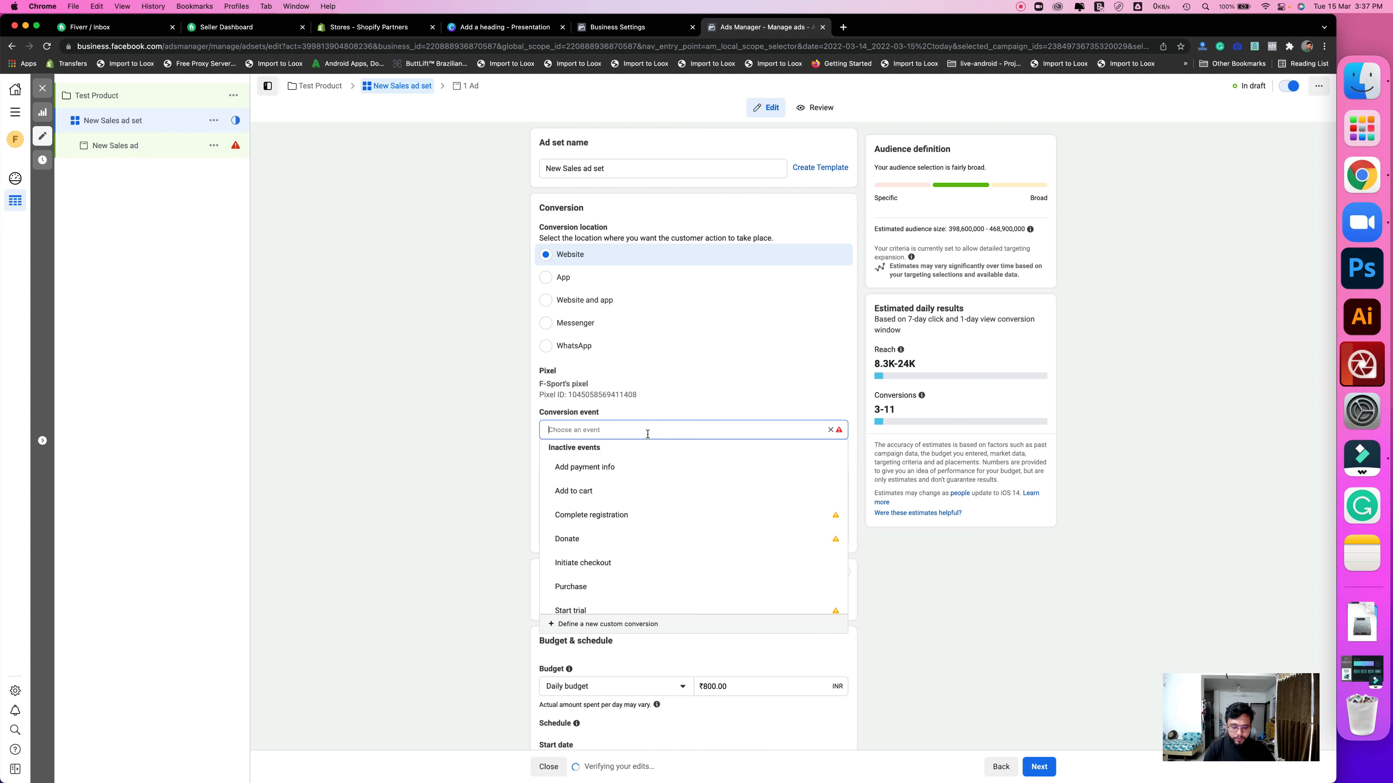
pyautogui.write('pur')
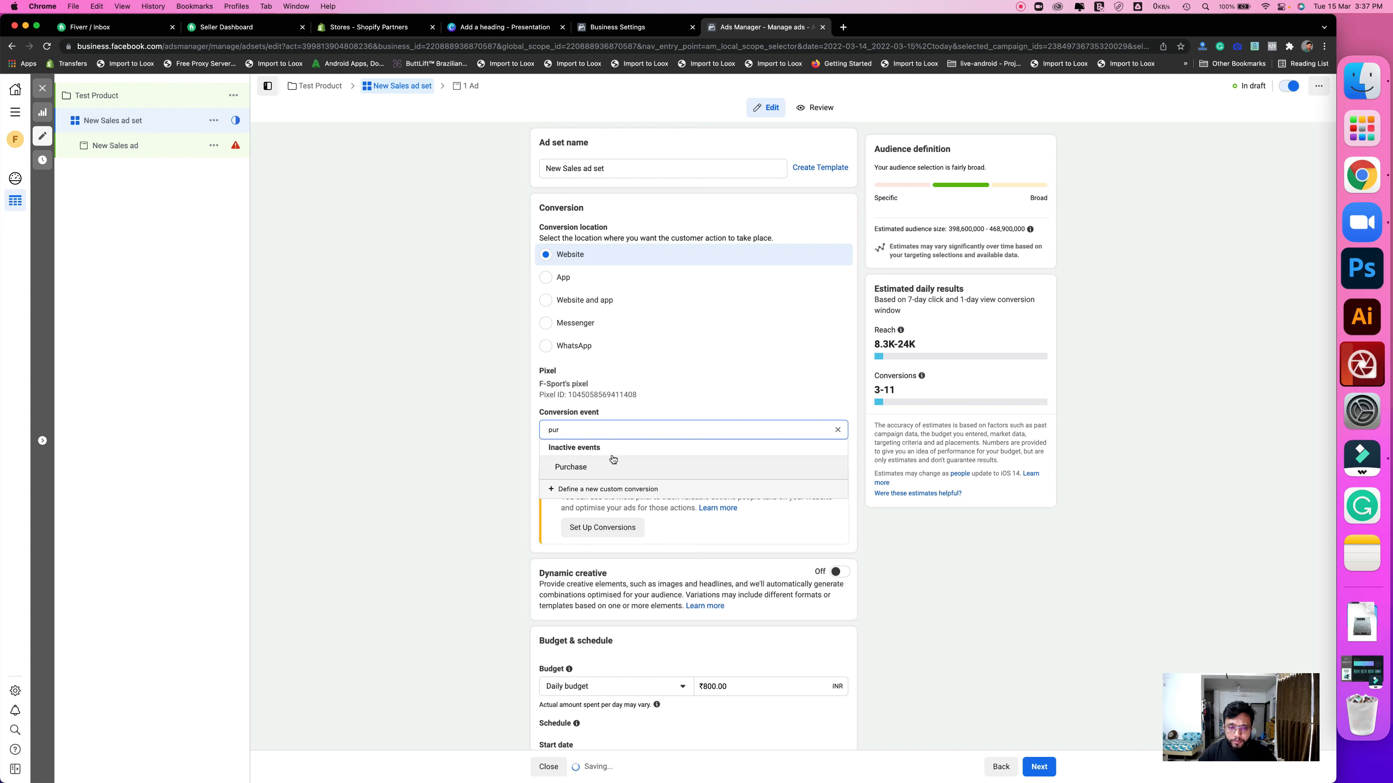
pyautogui.click(600, 467)
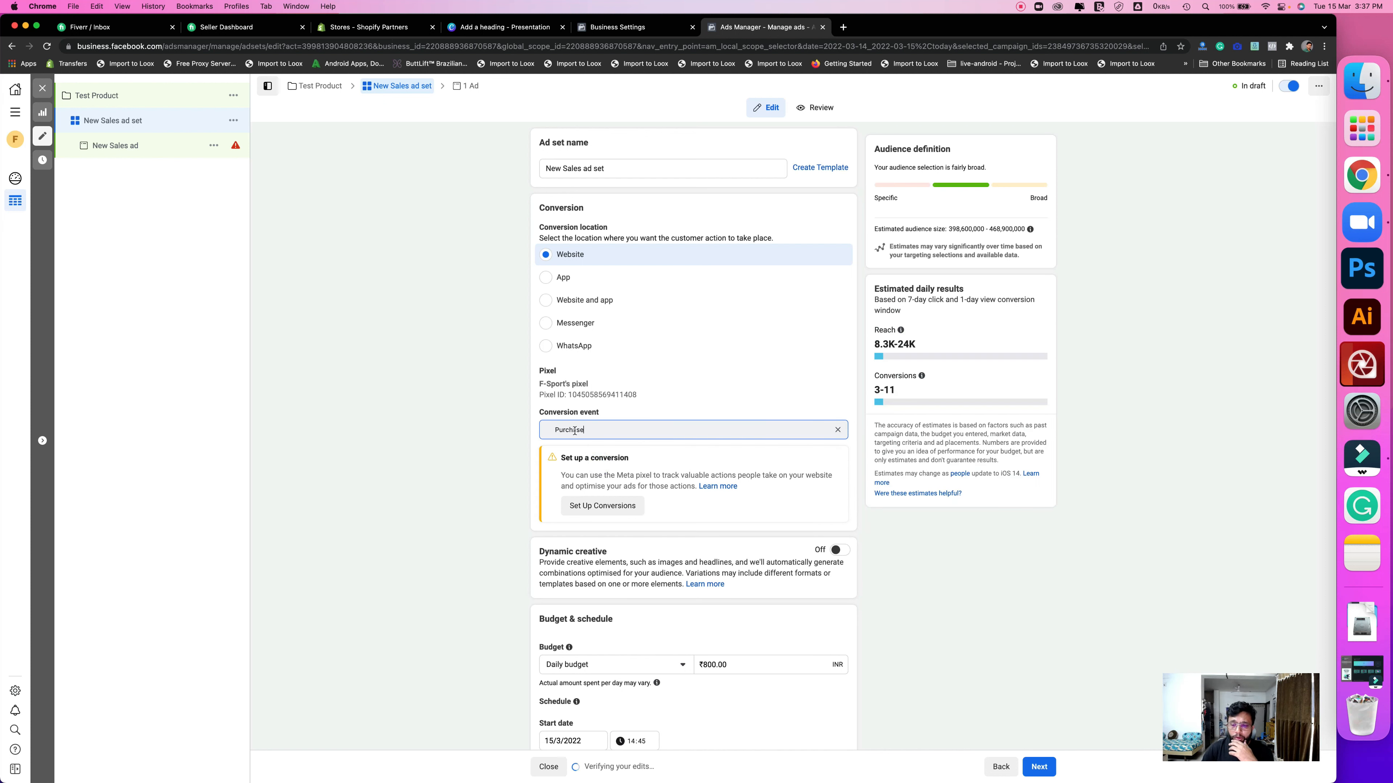
pyautogui.doubleClick(562, 431)
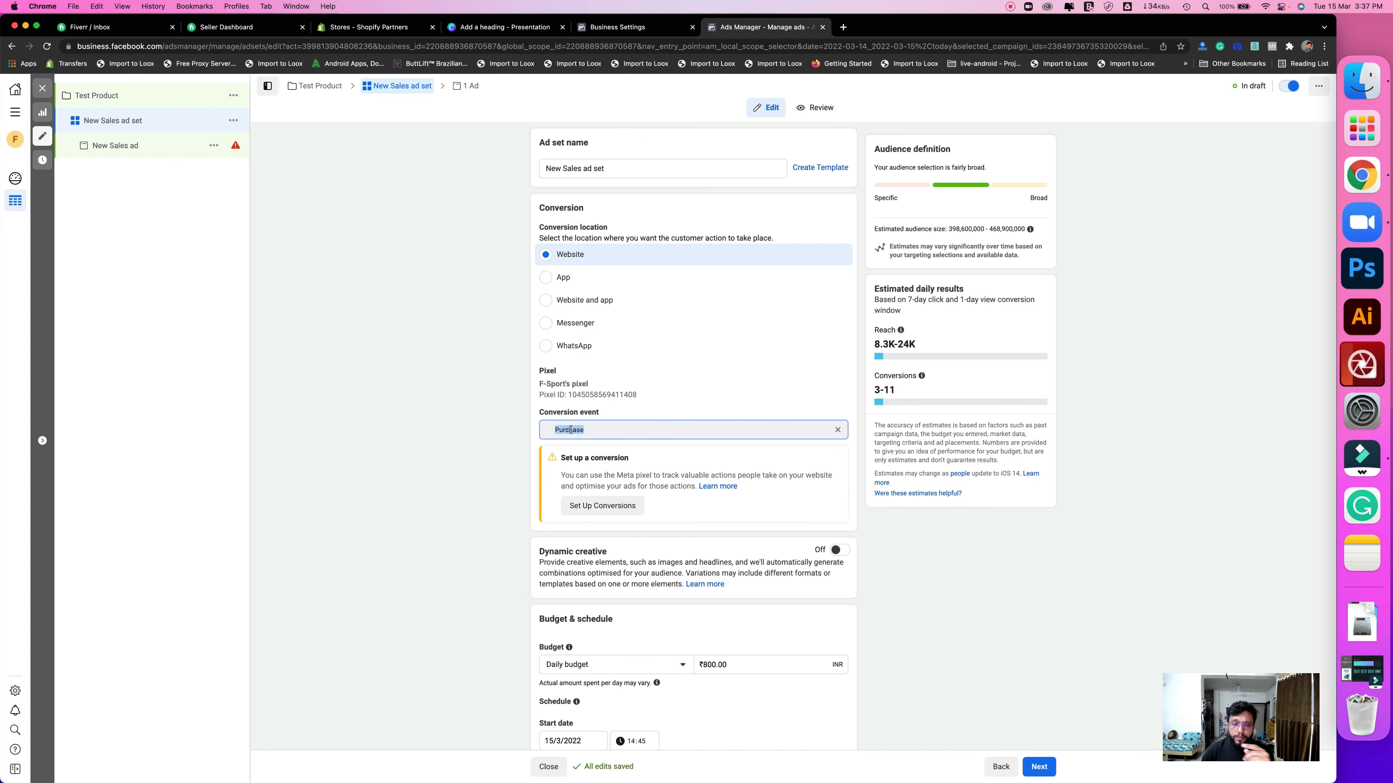
pyautogui.scroll(-5, 702, 520)
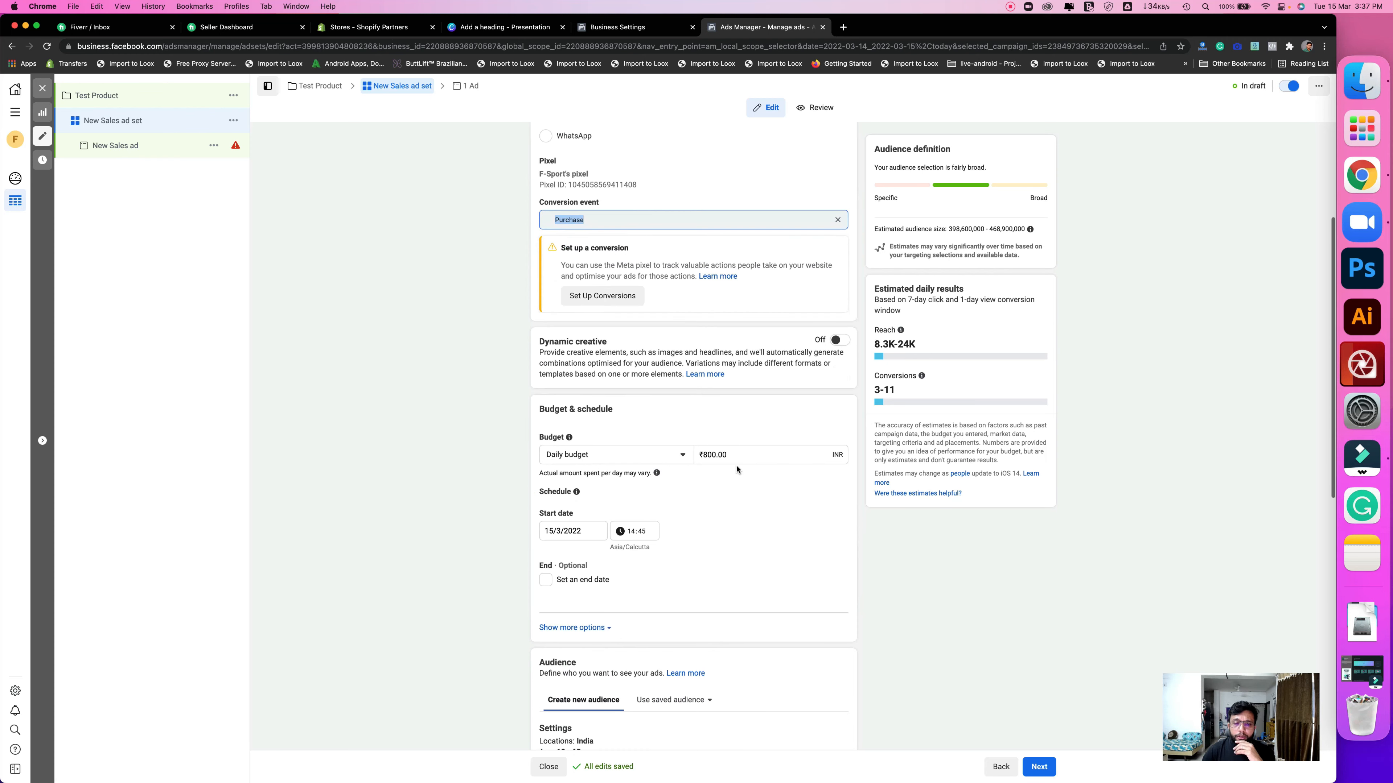
pyautogui.scroll(-5, 740, 533)
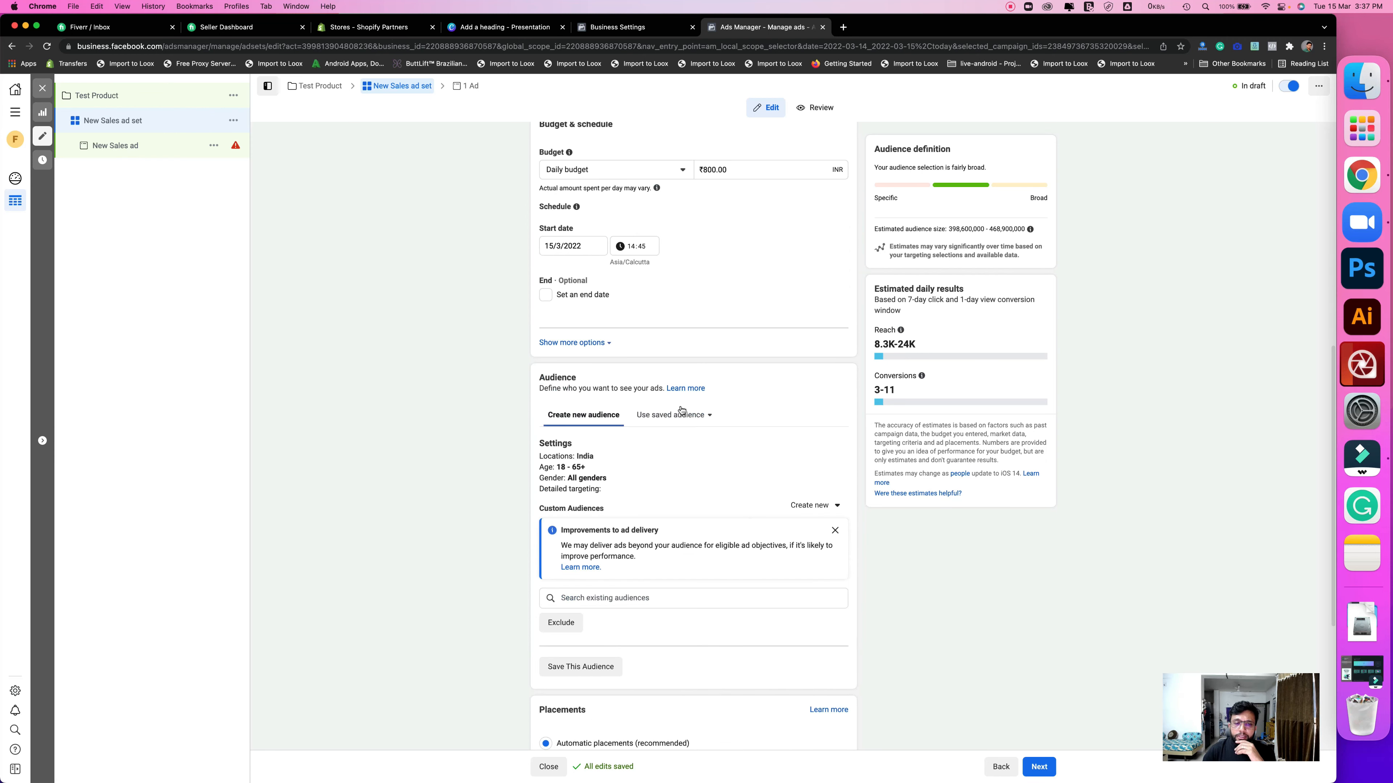
pyautogui.scroll(-5, 596, 624)
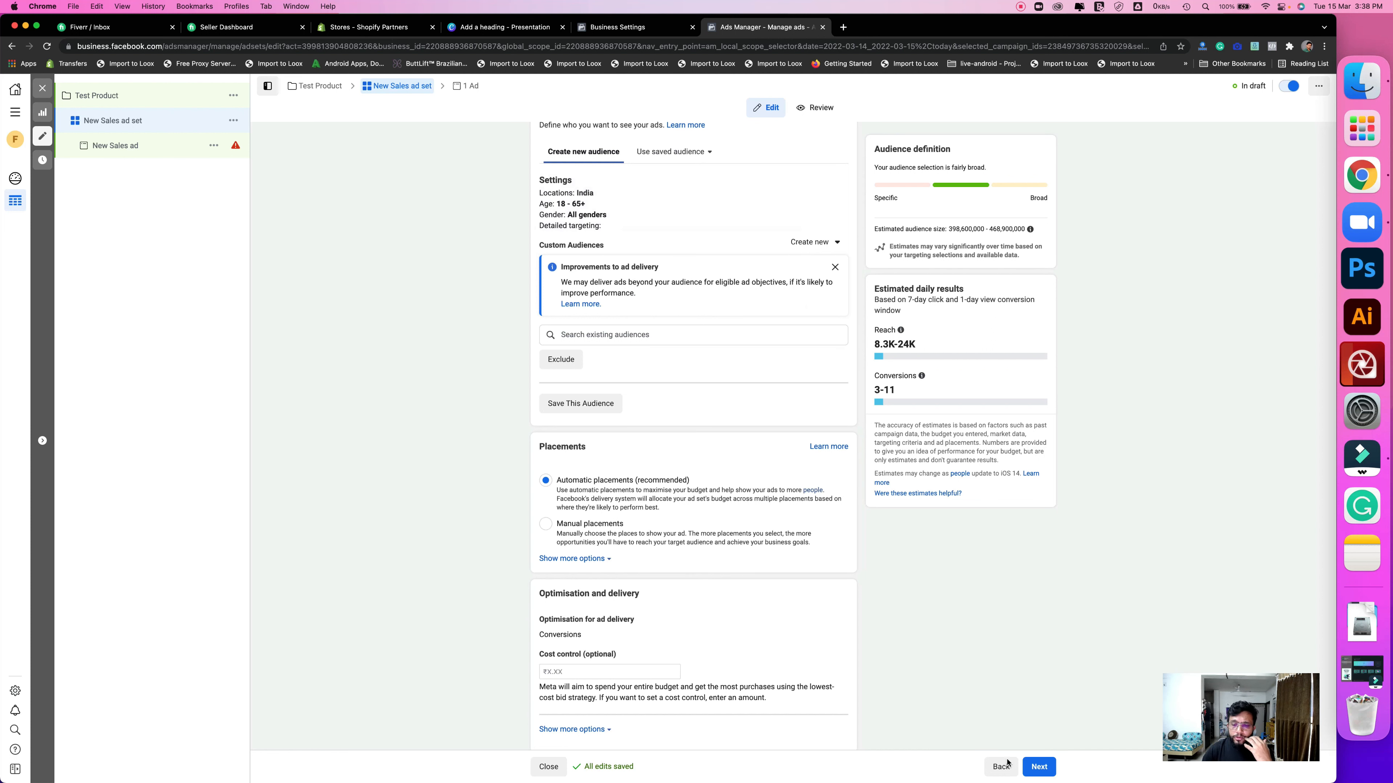
pyautogui.click(1038, 767)
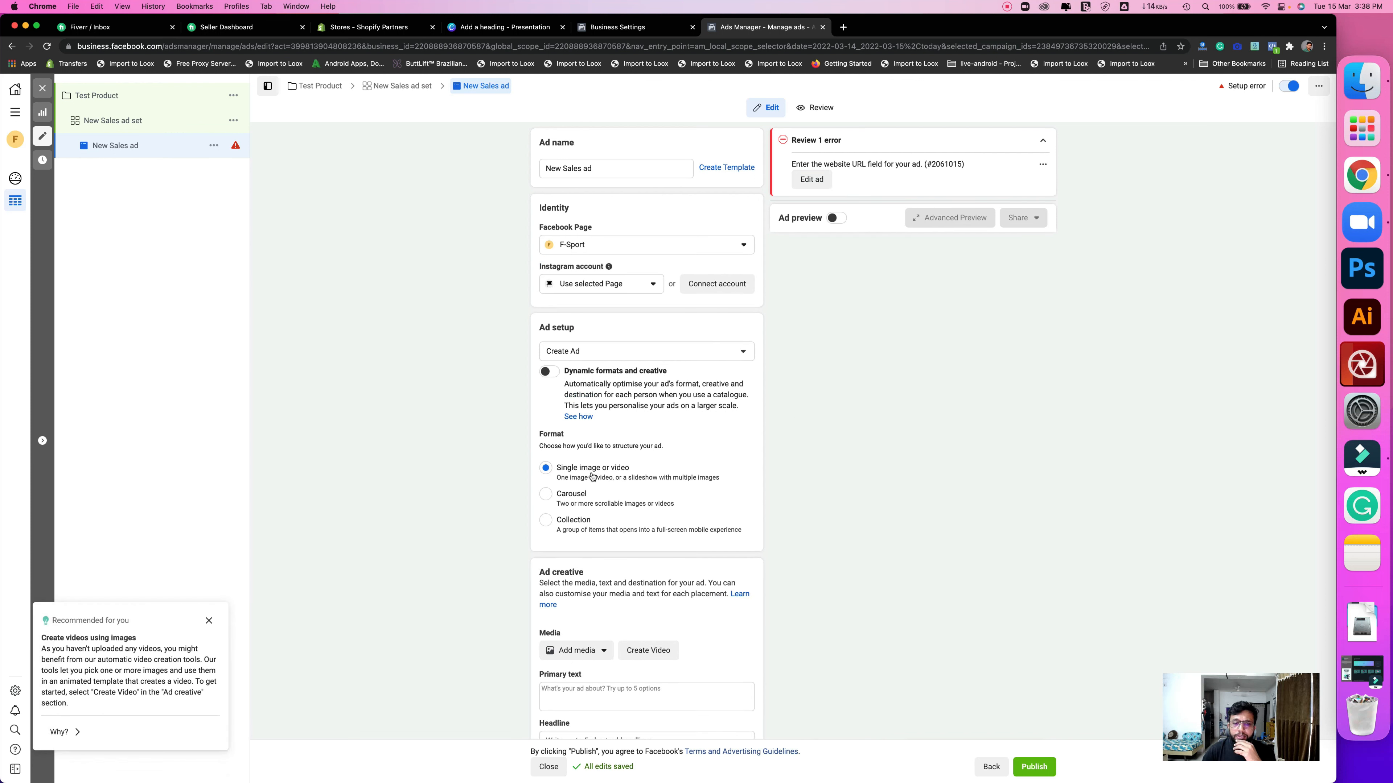
pyautogui.scroll(-3, 594, 473)
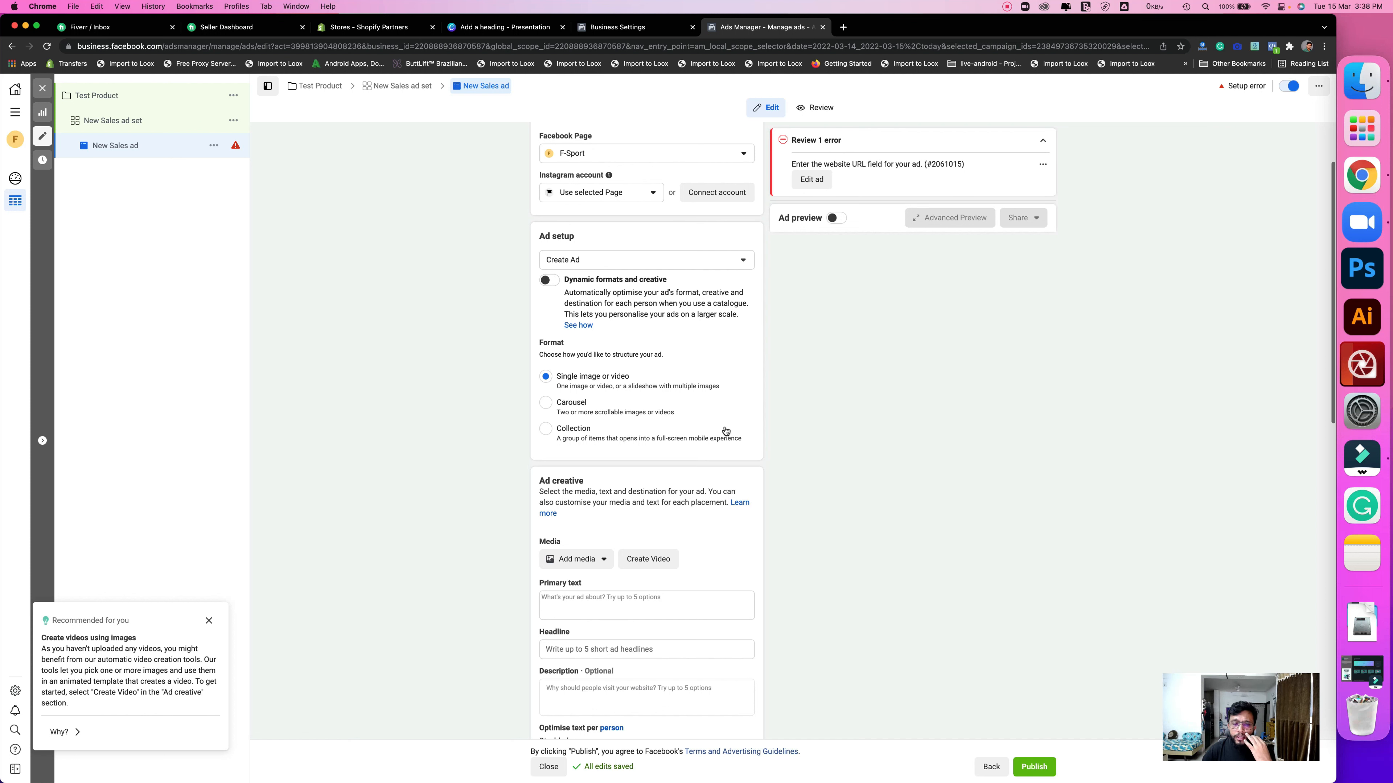
pyautogui.scroll(-5, 713, 362)
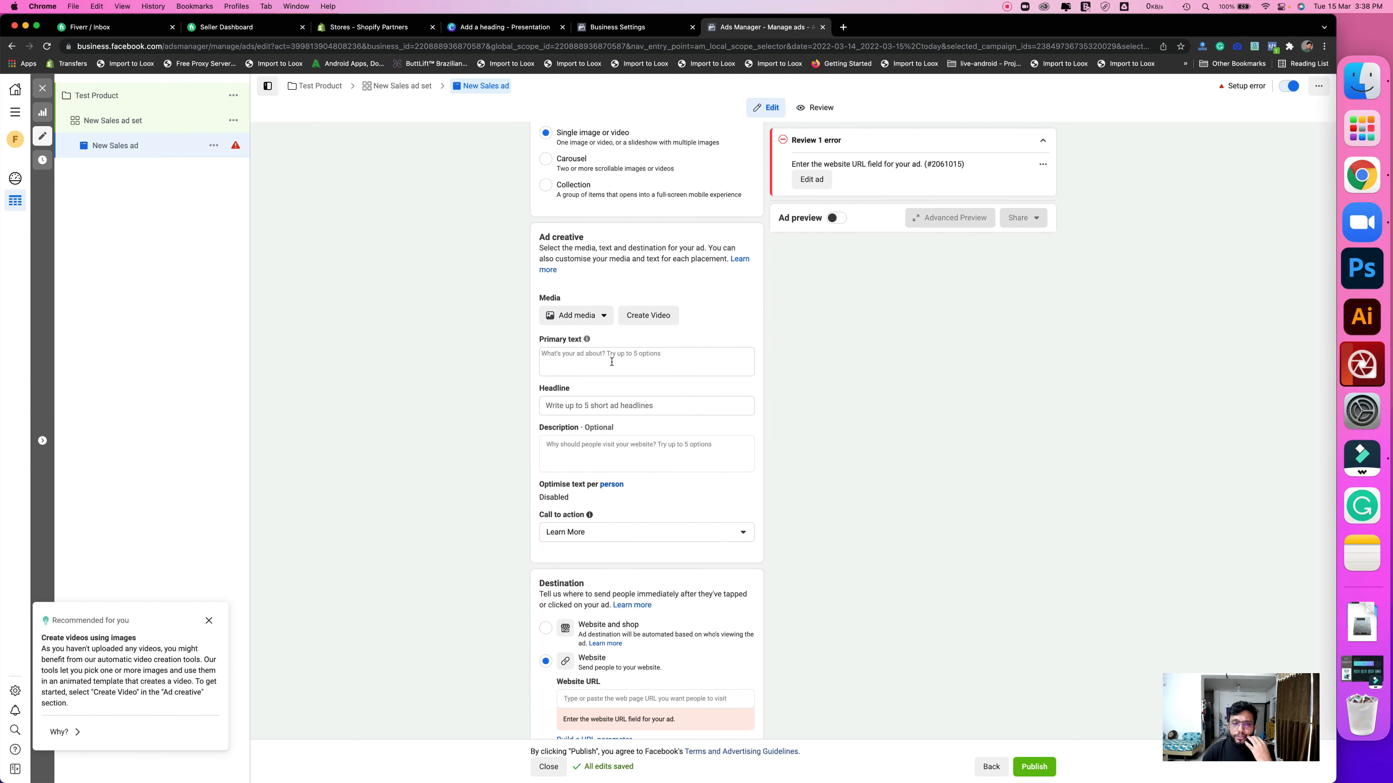
pyautogui.scroll(-1, 639, 557)
pyautogui.scroll(-3, 640, 556)
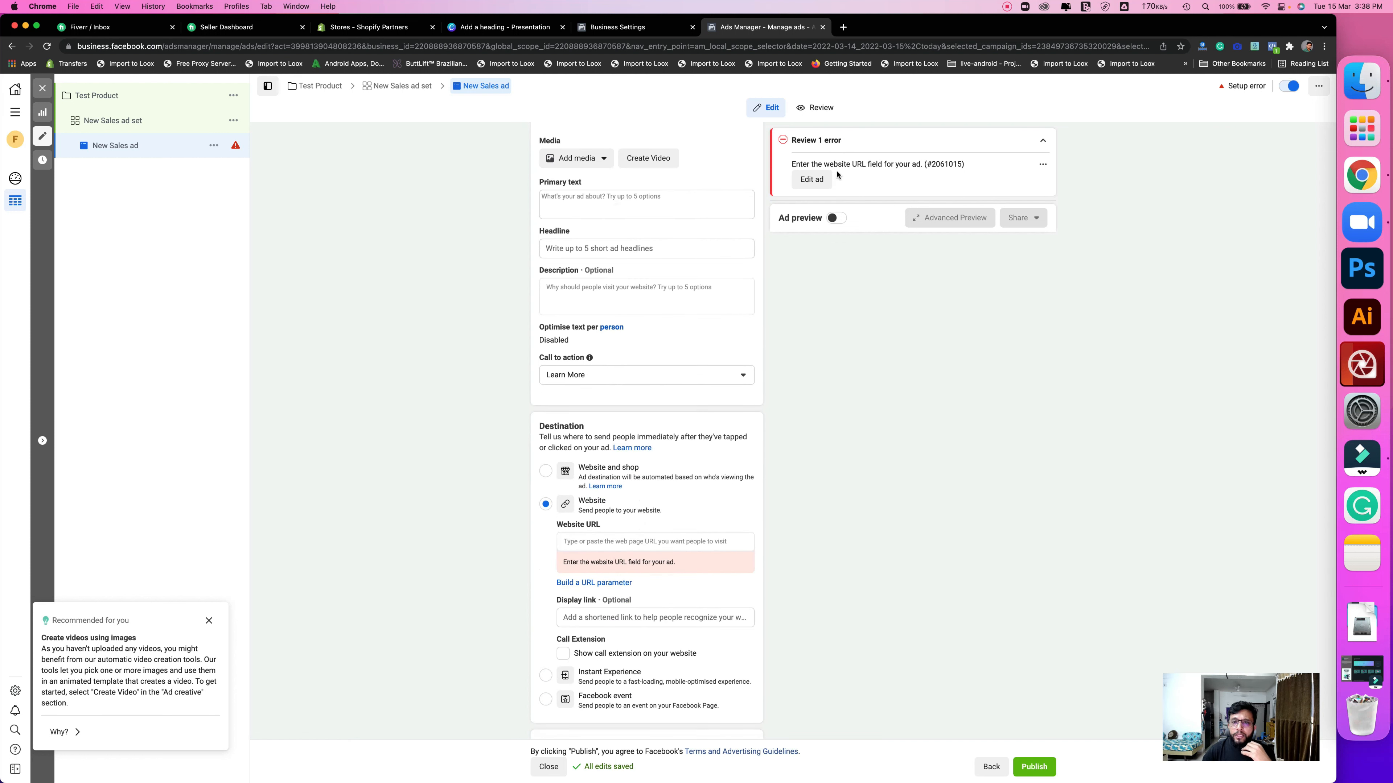
pyautogui.click(827, 180)
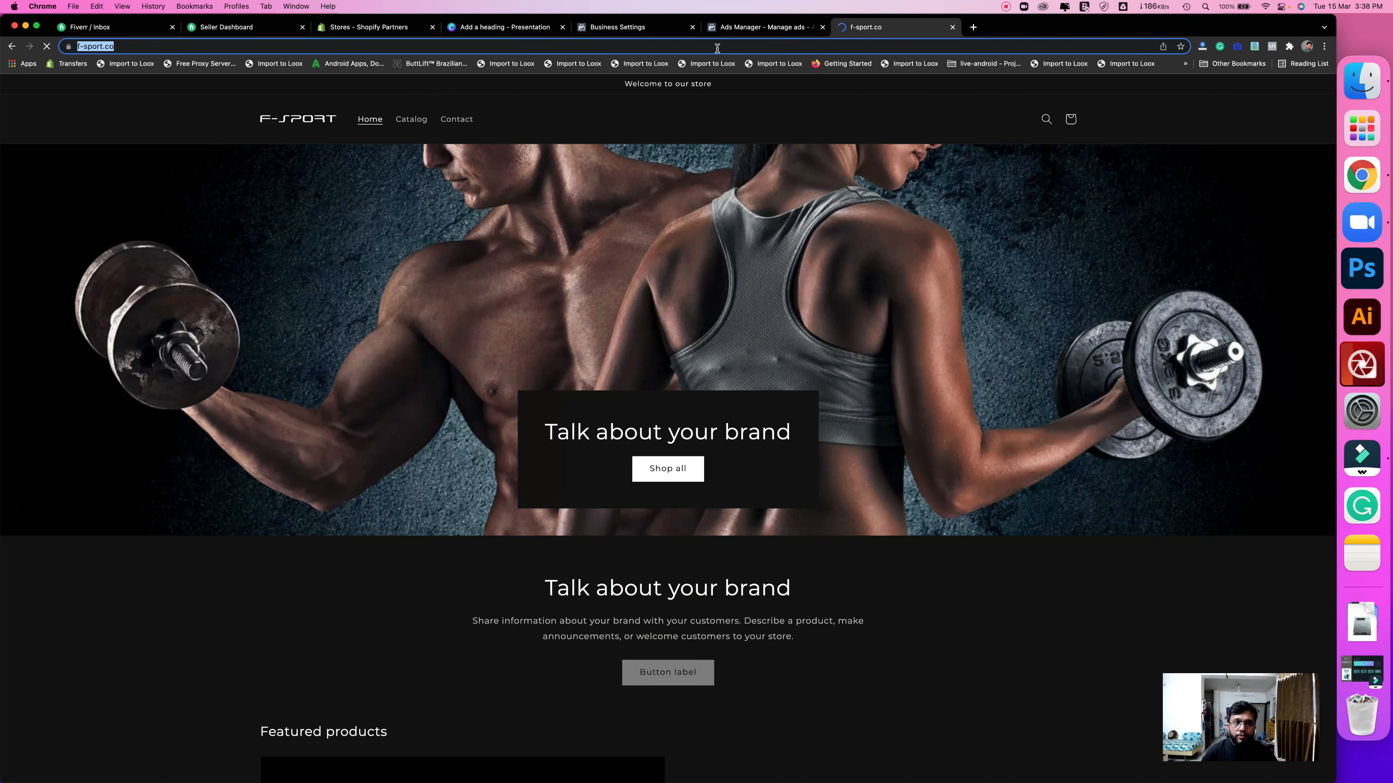
pyautogui.click(727, 27)
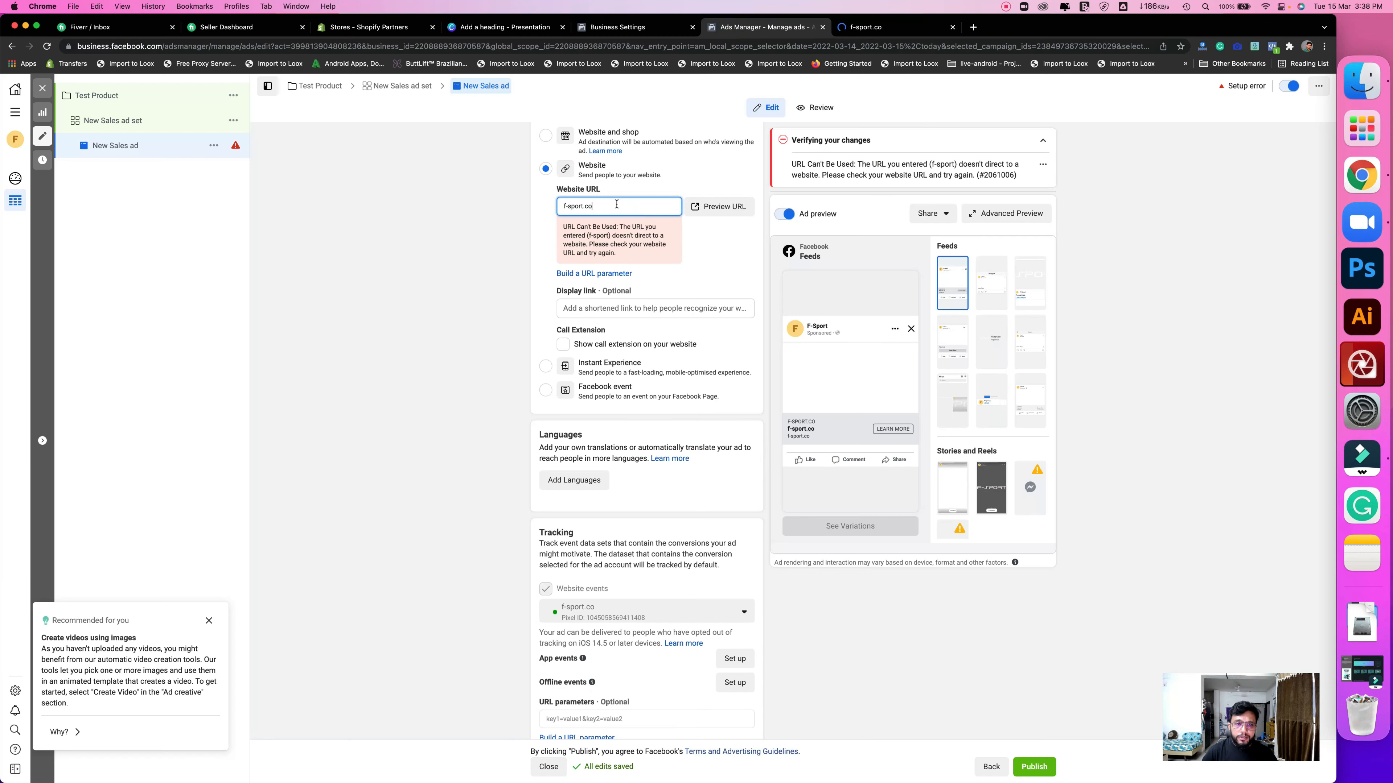
pyautogui.tripleClick(616, 204)
pyautogui.write('https://f-sport.co/')
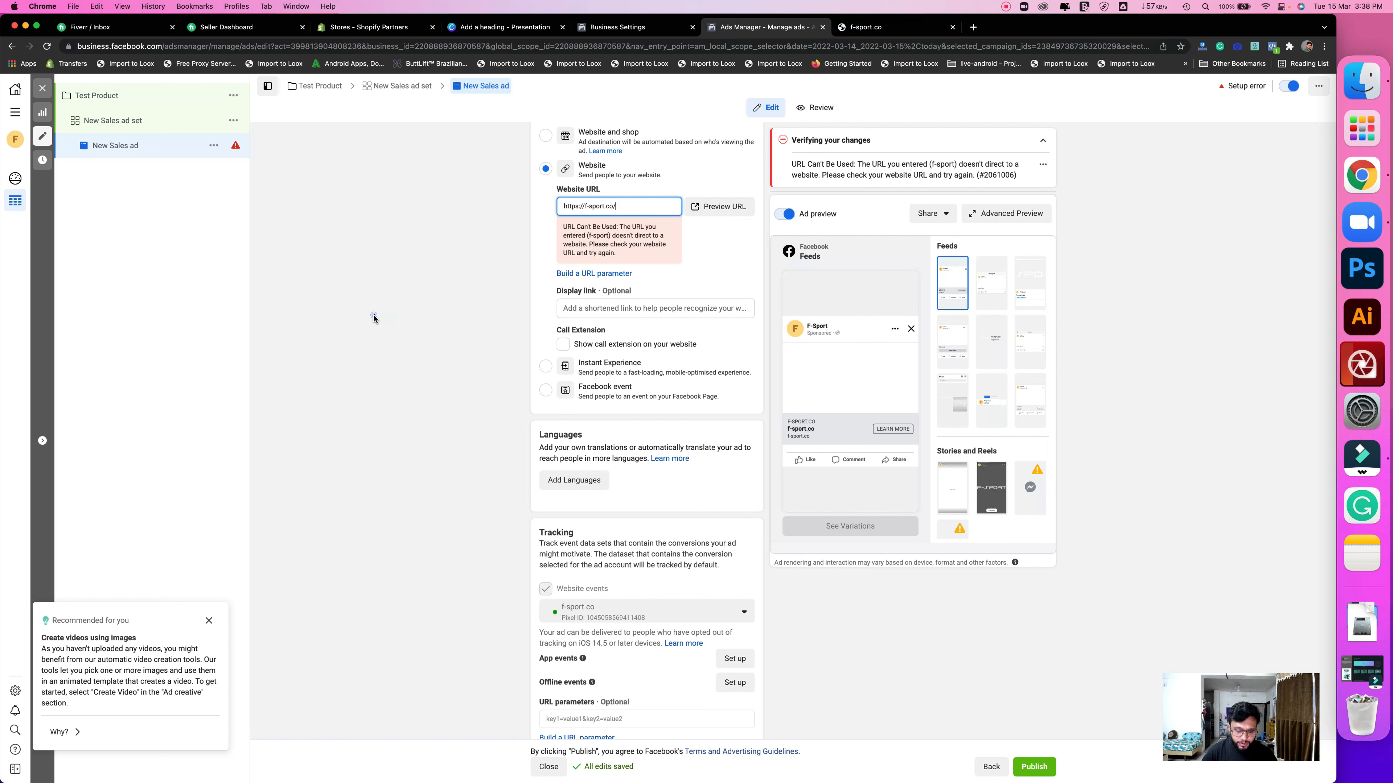
pyautogui.click(373, 316)
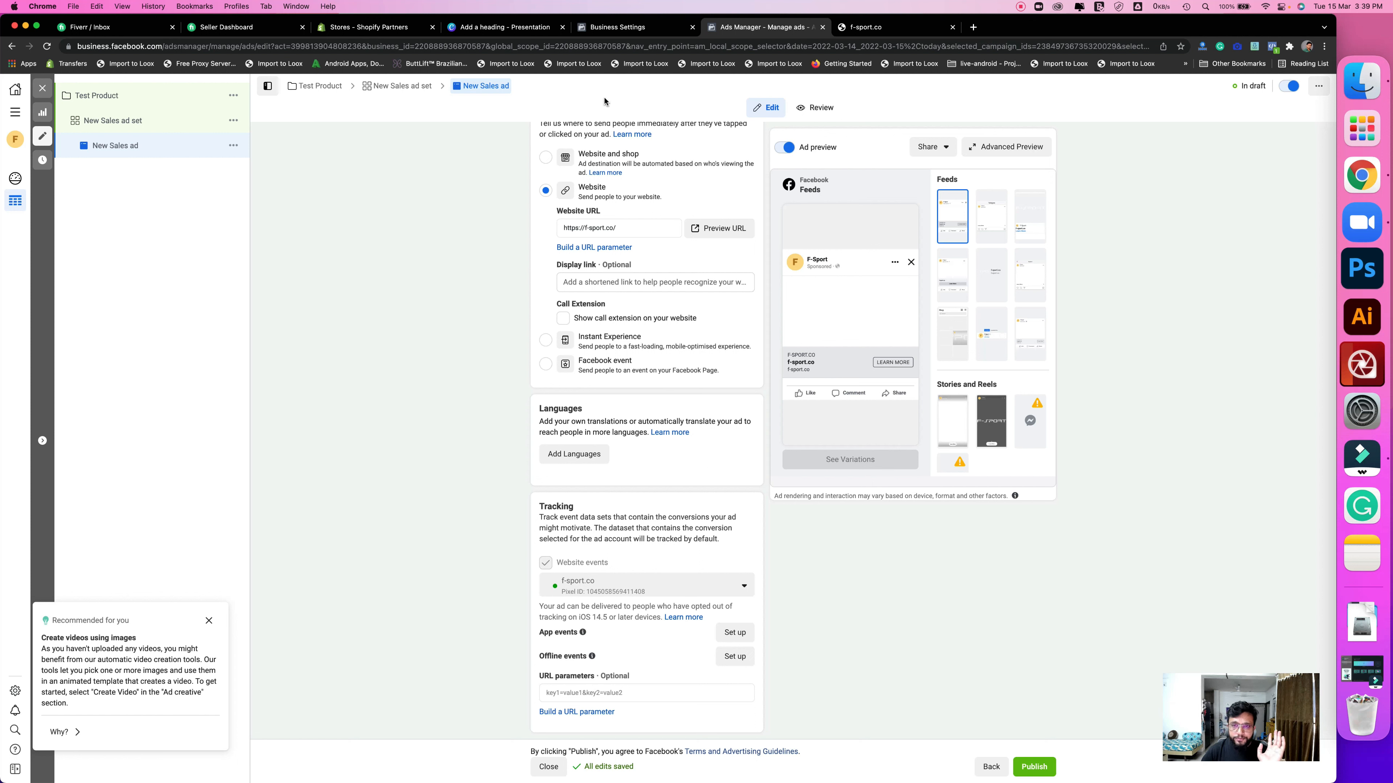
pyautogui.click(599, 29)
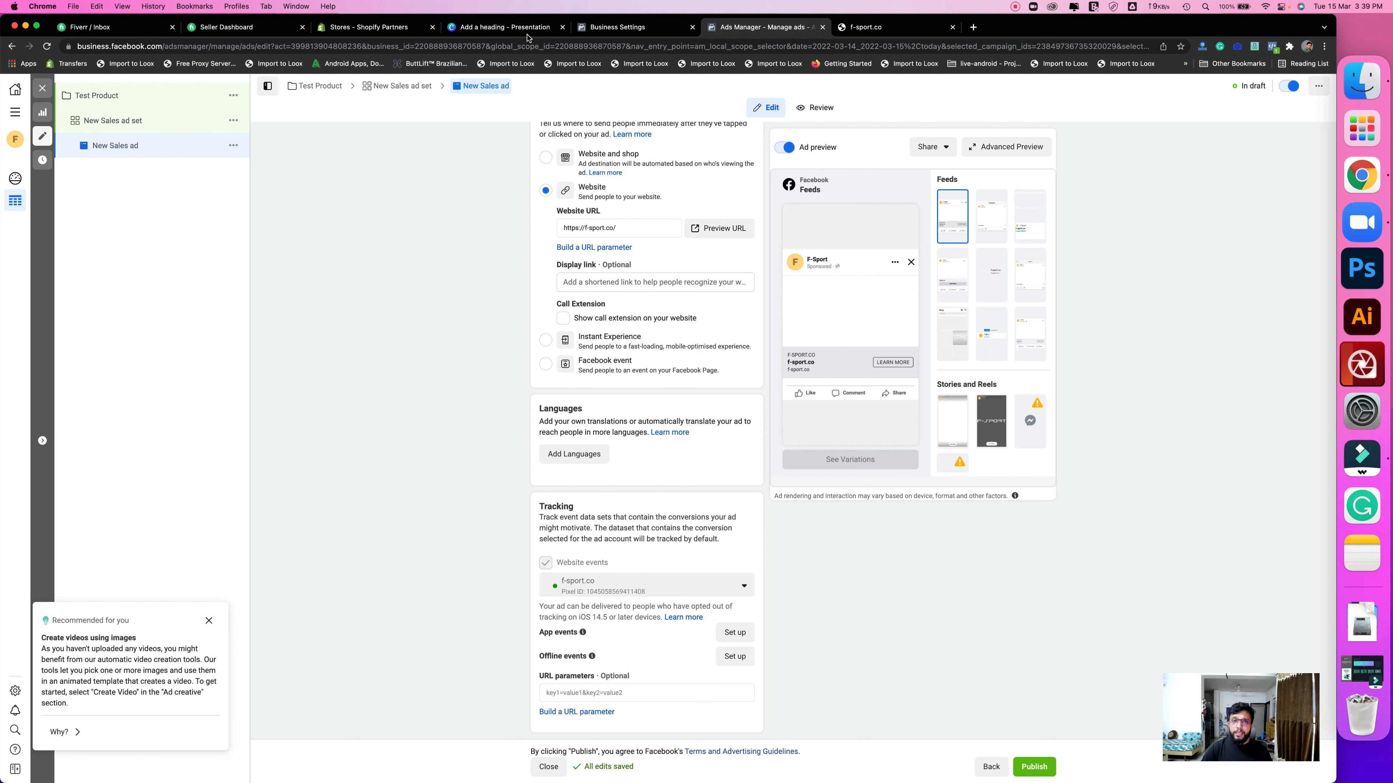